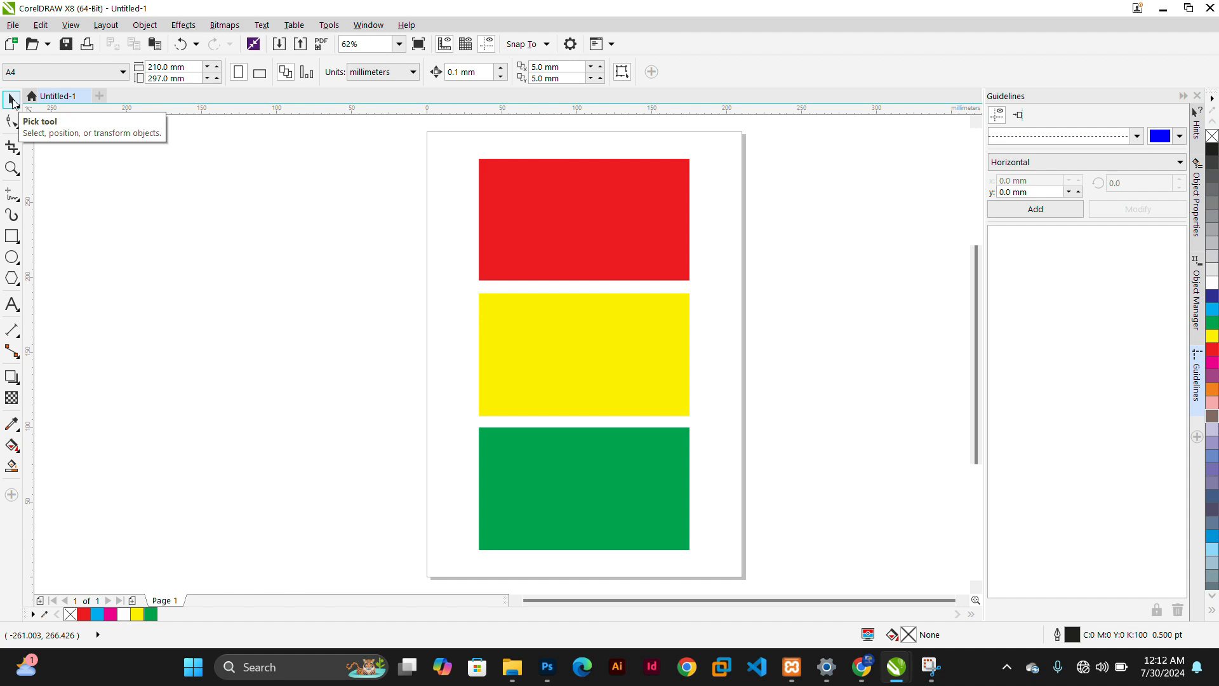
Select the red rectangle with the Pick tool and clear the selection.
left_click(522, 24)
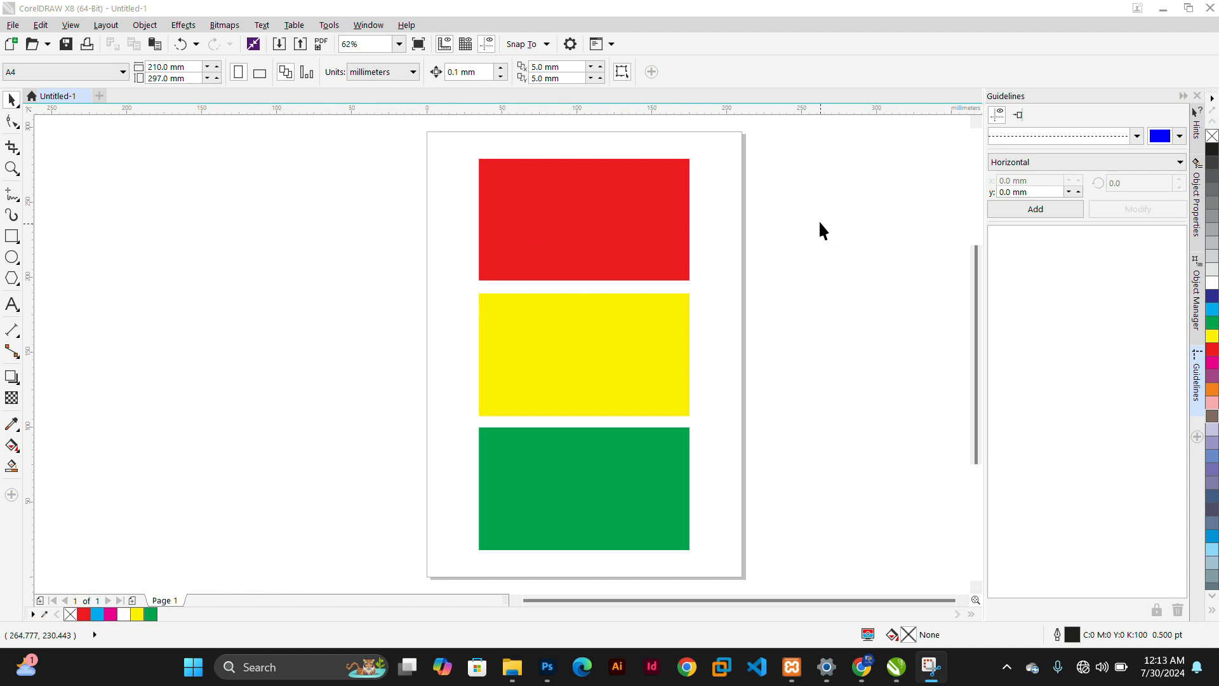
left_click(601, 217)
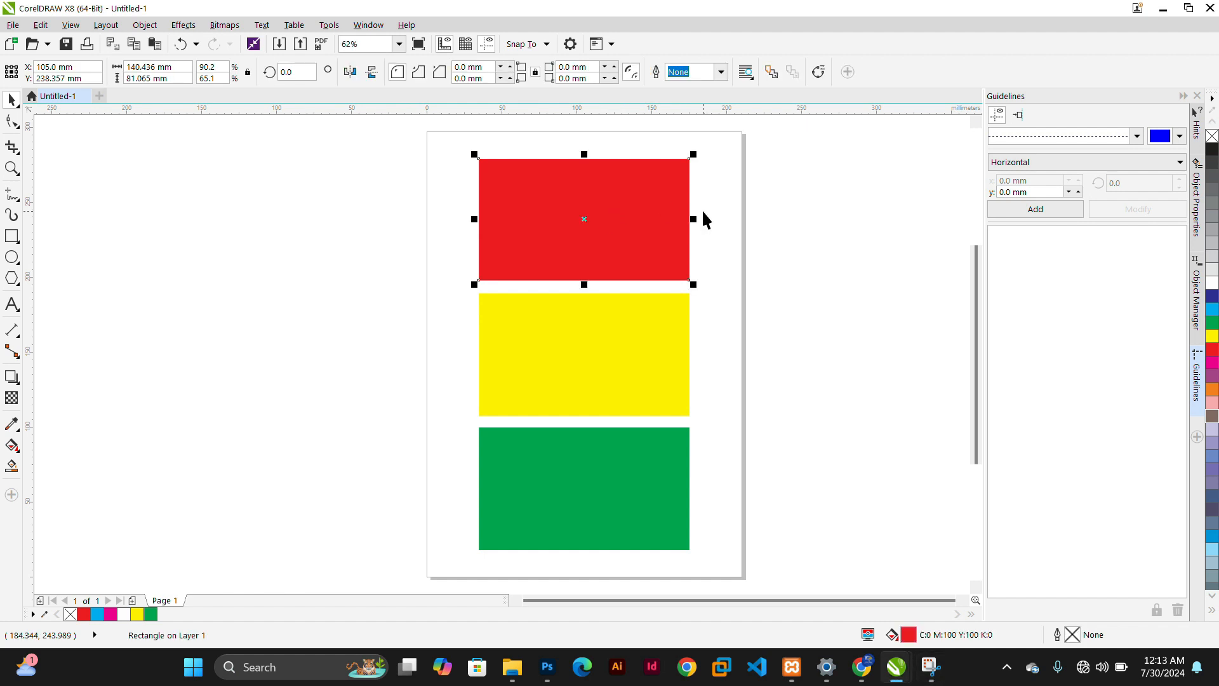
left_click(728, 299)
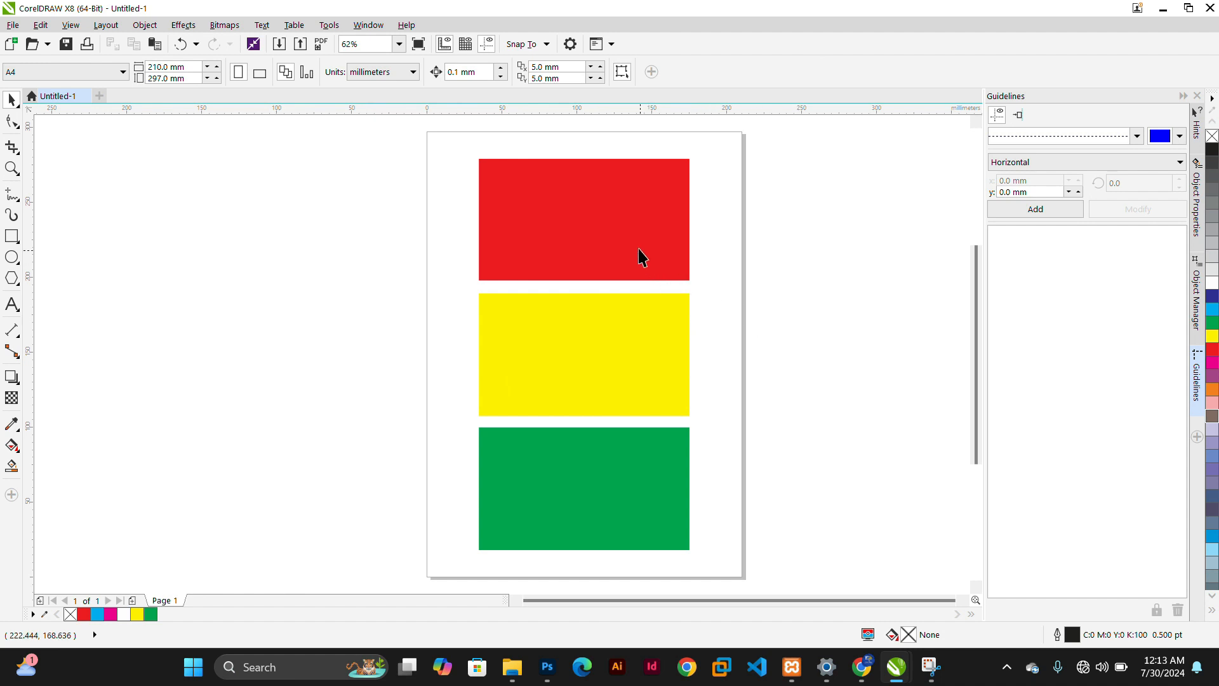
Add the yellow and green rectangles to a selection of the red one and deselect all three.
left_click(619, 225)
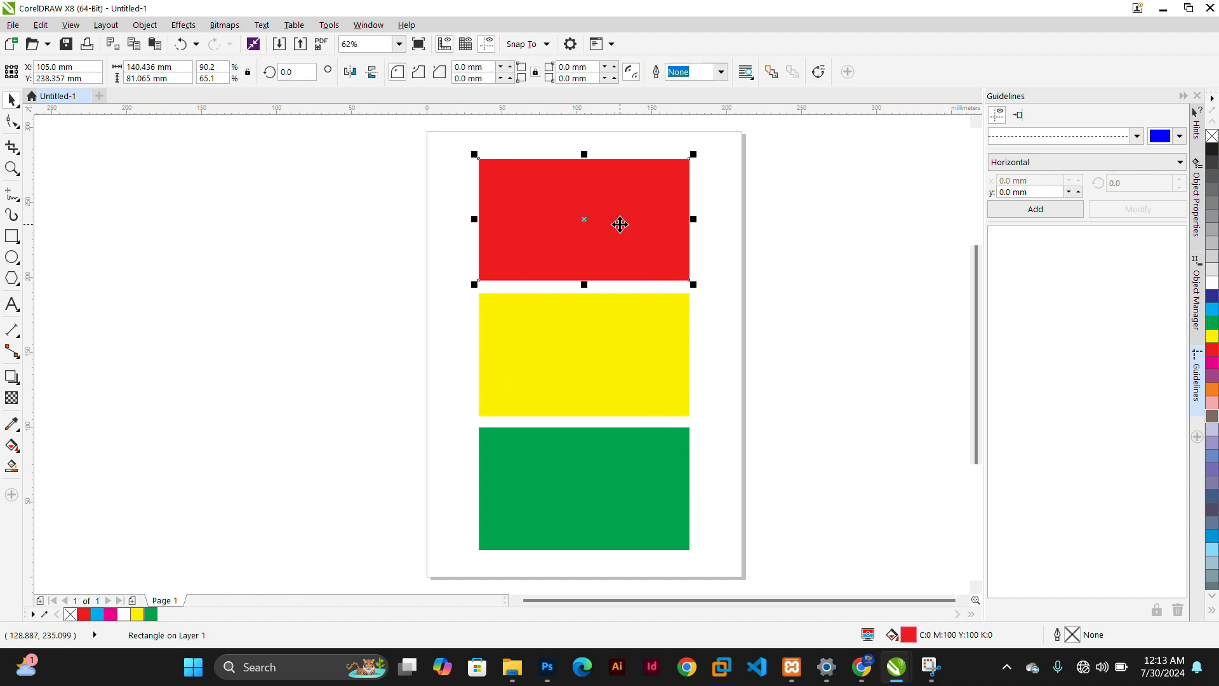
left_click(638, 350, "shift")
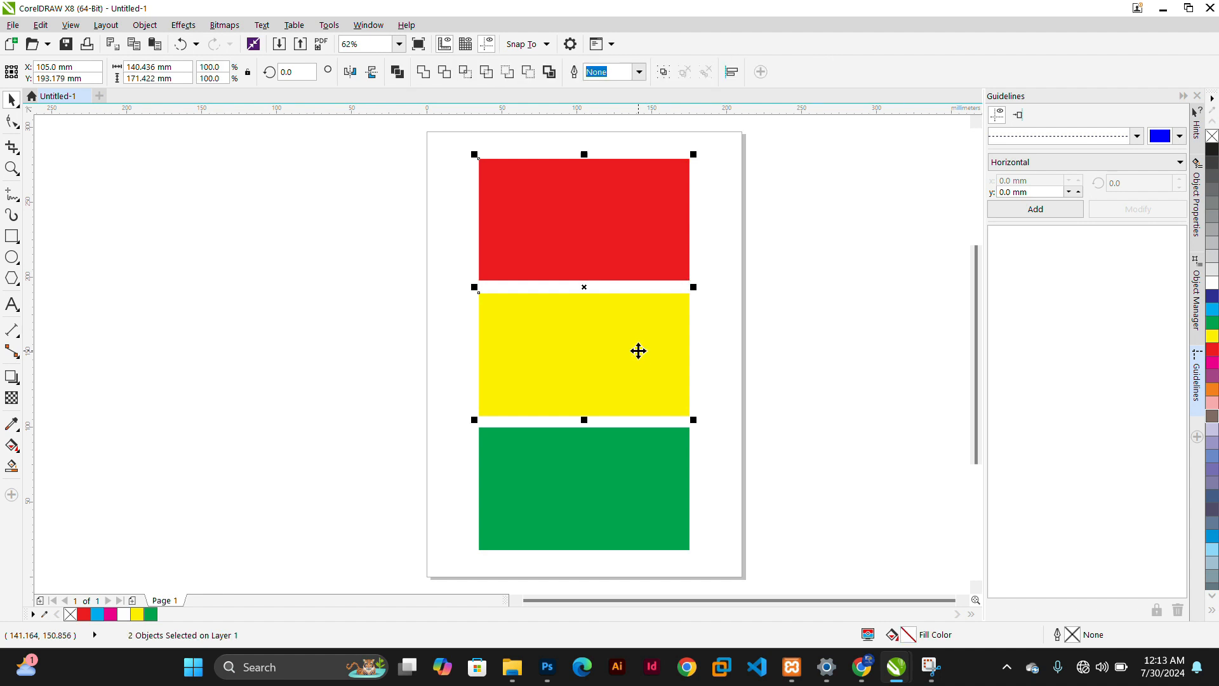
left_click(633, 465, "shift")
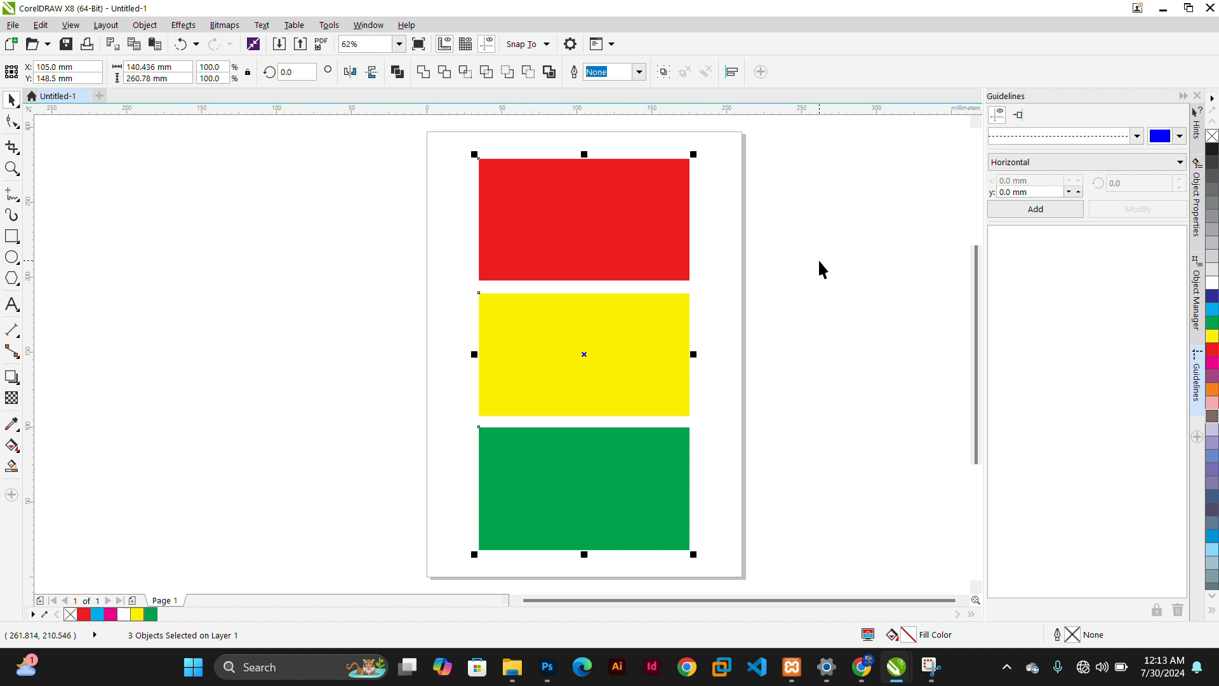
left_click(819, 261)
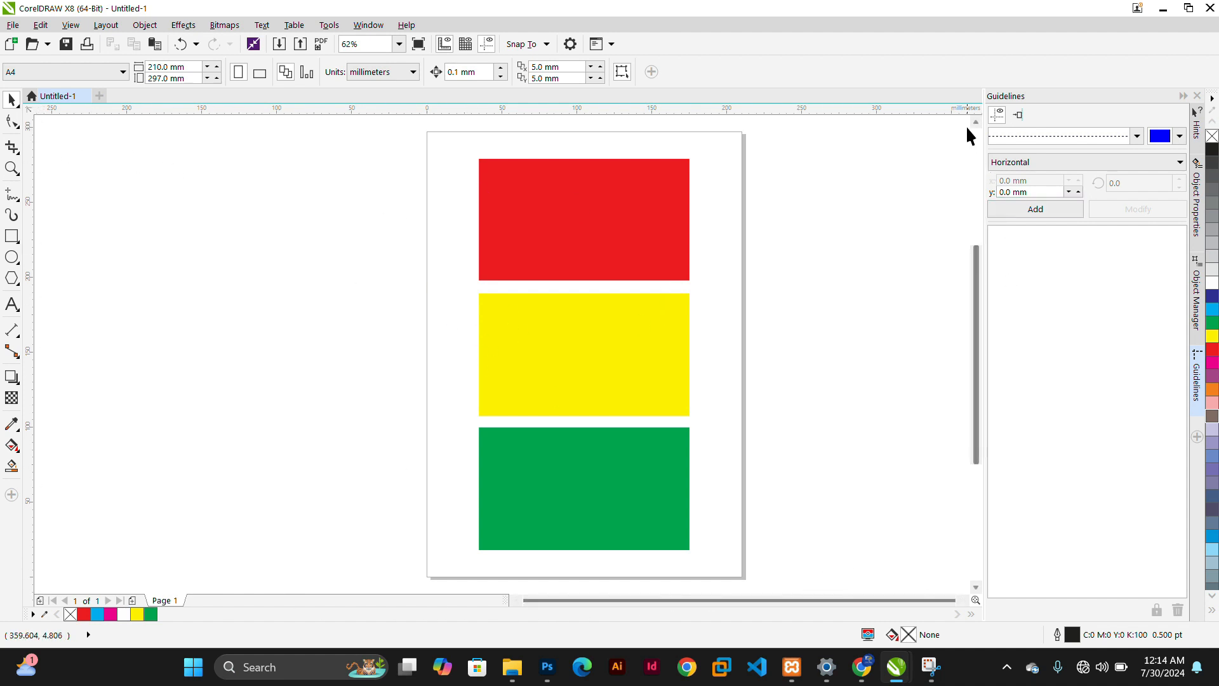
Marquee-select the red rectangle on its own and deselect it.
mouse_move(973, 290)
left_mouse_down()
mouse_move(977, 231)
mouse_move(972, 310)
left_mouse_up()
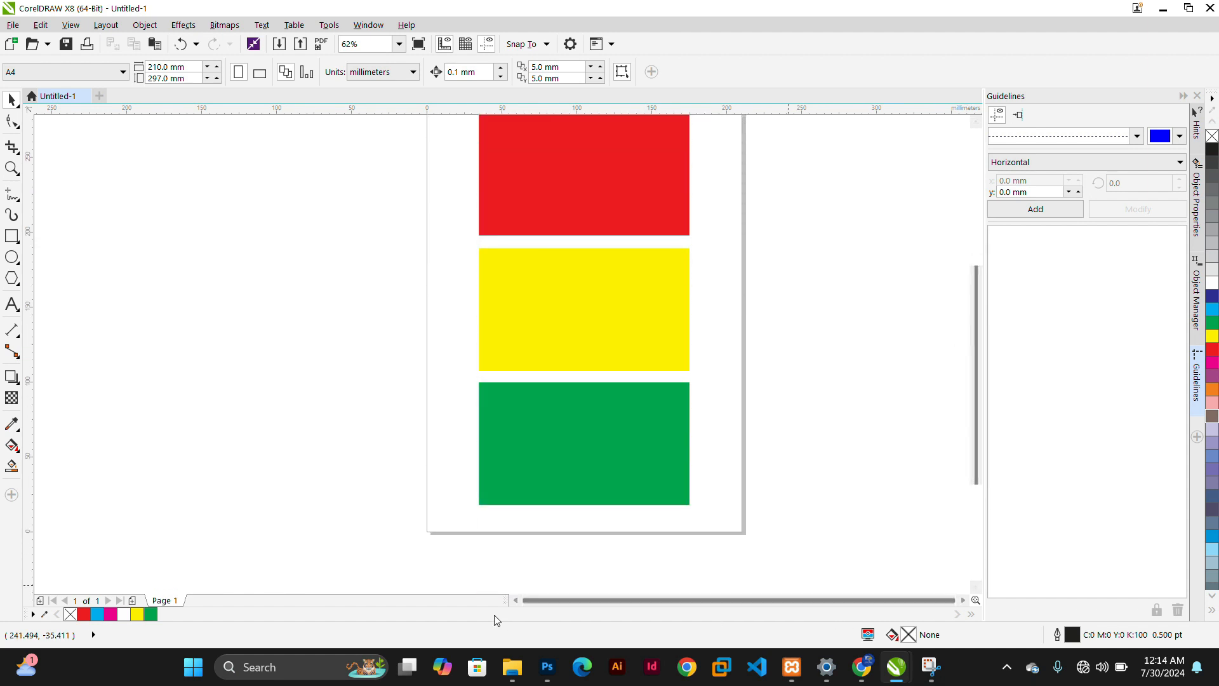
left_click(515, 601)
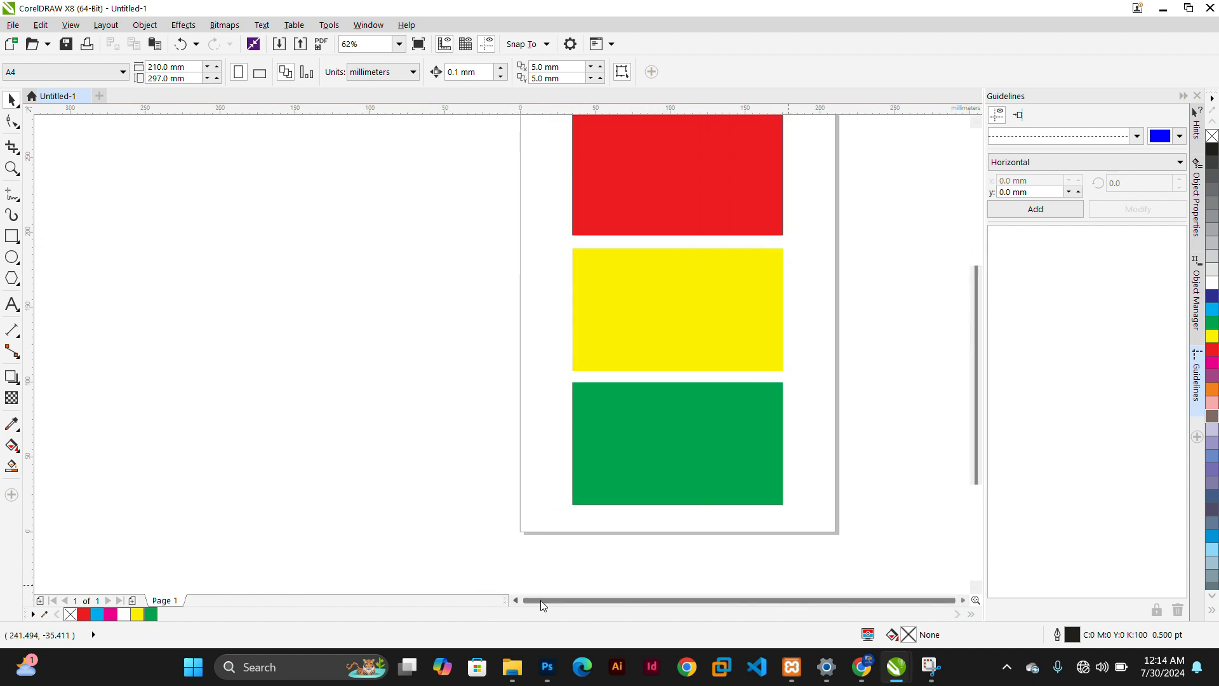
left_click(963, 601)
left_click(963, 601)
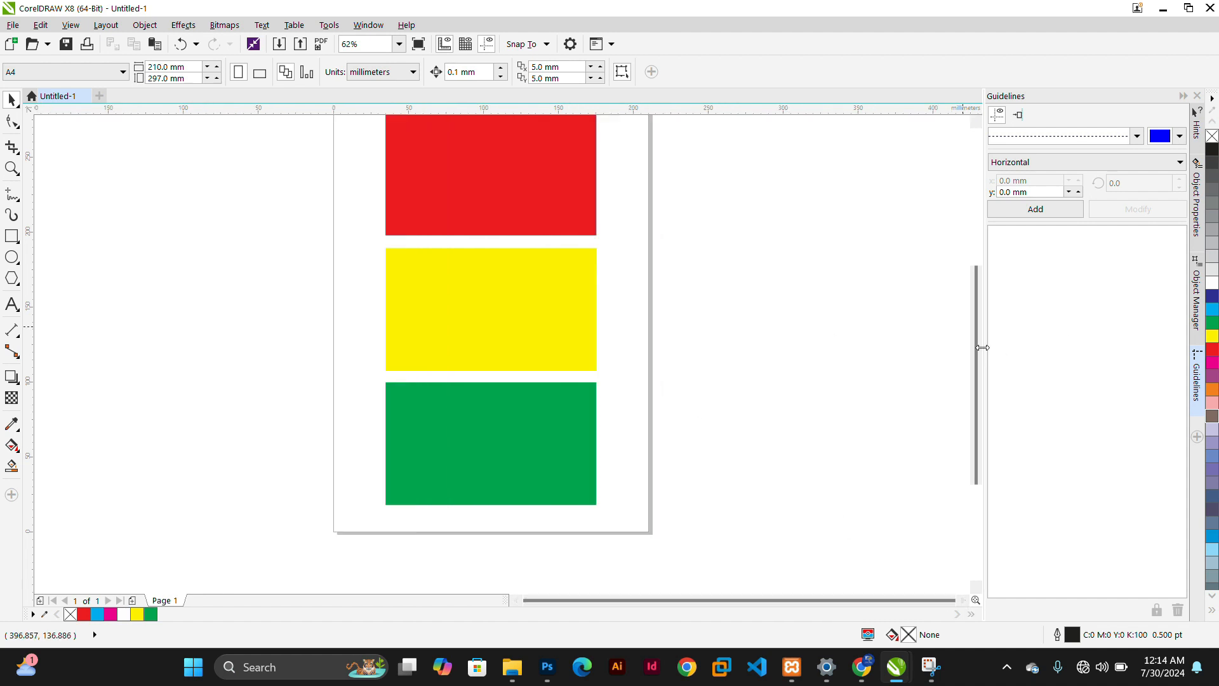
left_click_drag(976, 350, 977, 333)
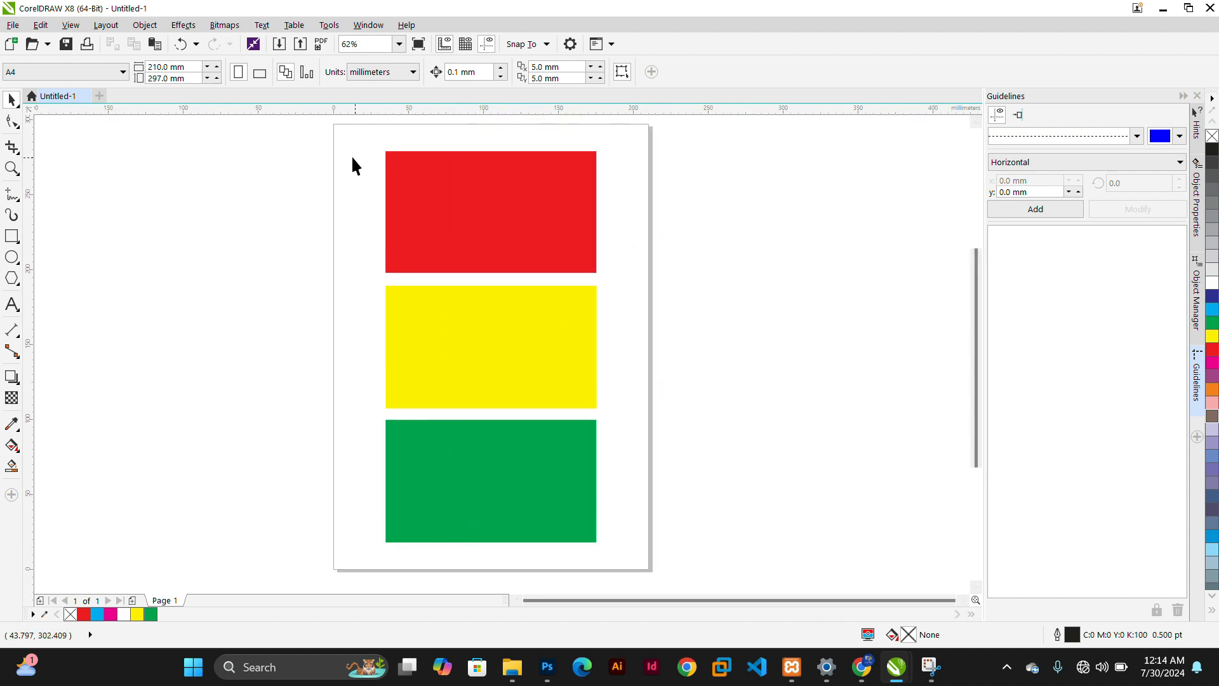
left_click_drag(335, 130, 672, 288)
left_click(696, 261)
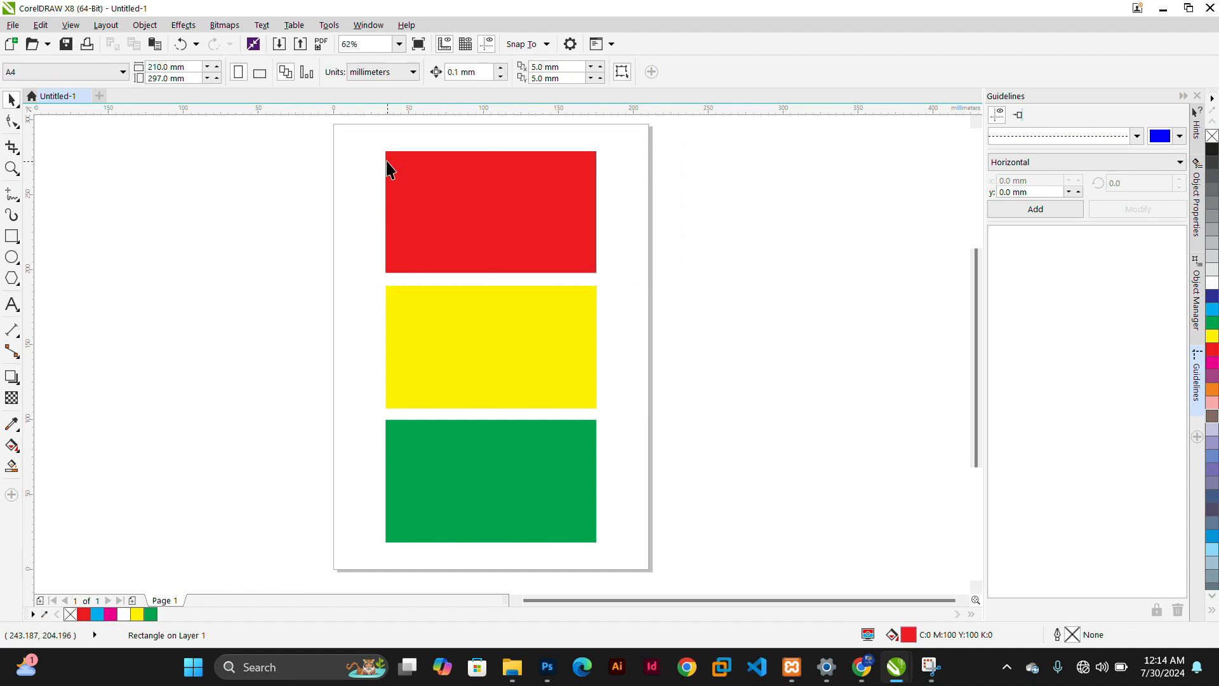
Enclose the whole red rectangle and only the upper half of the yellow one in a selection marquee, and clear the selection.
left_click_drag(336, 128, 663, 347)
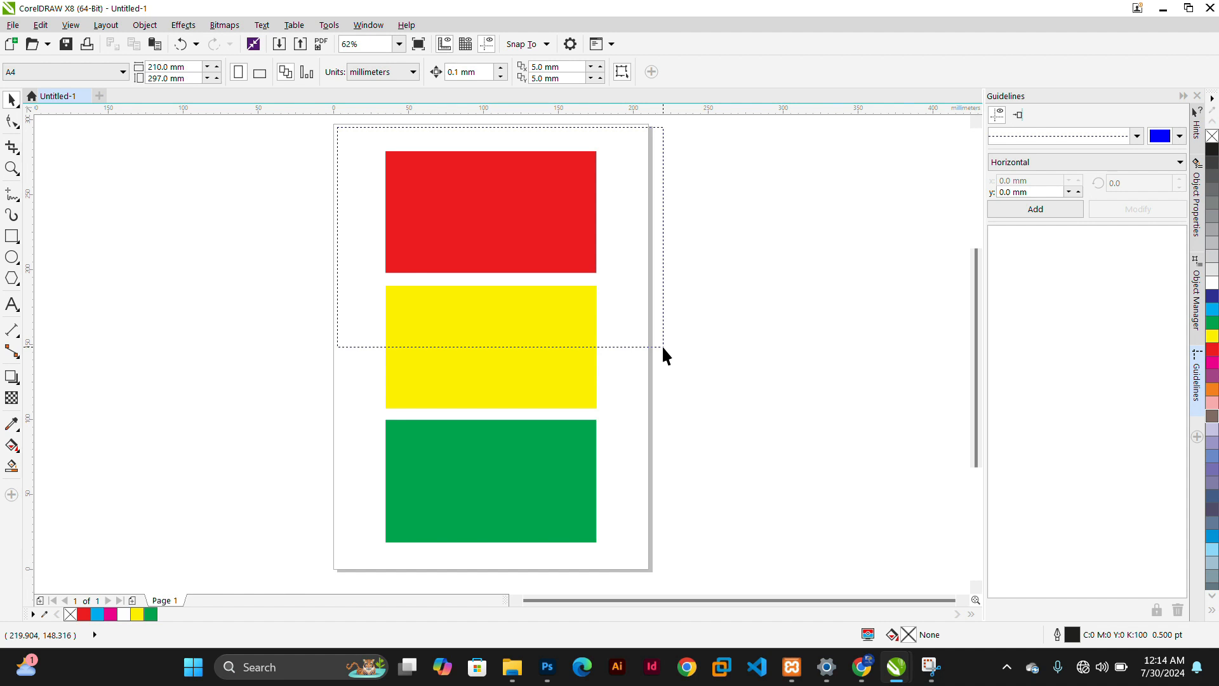
left_click_drag(663, 347, 663, 346)
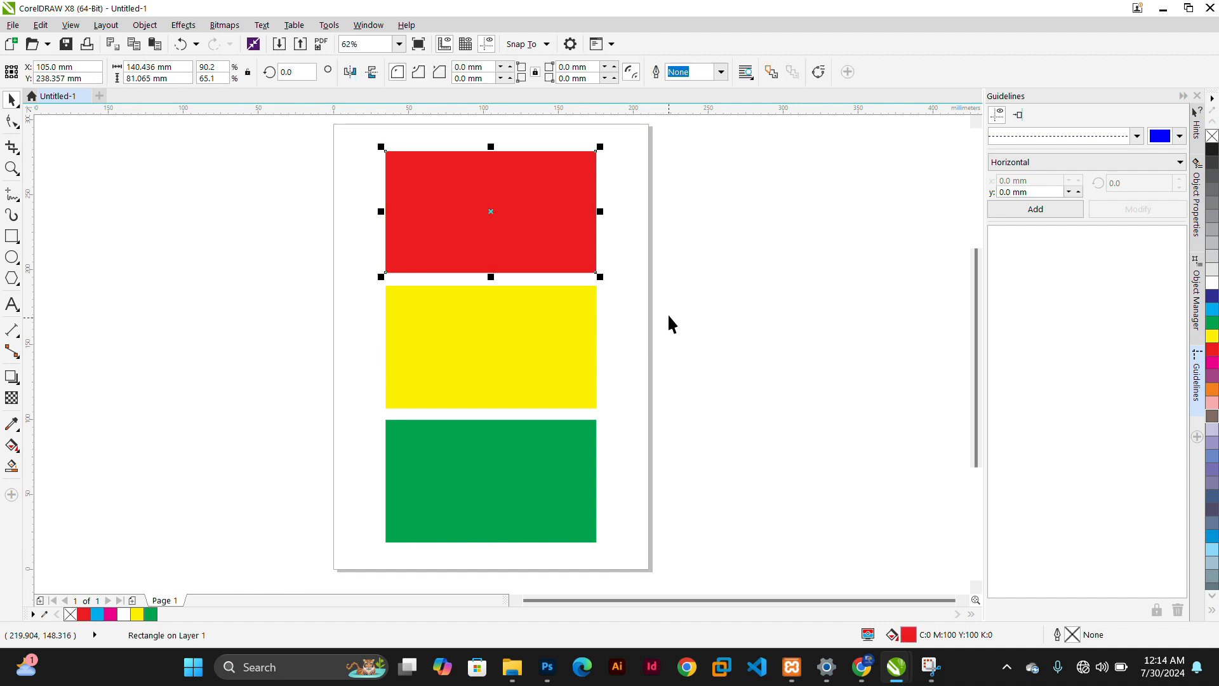
left_click(342, 190)
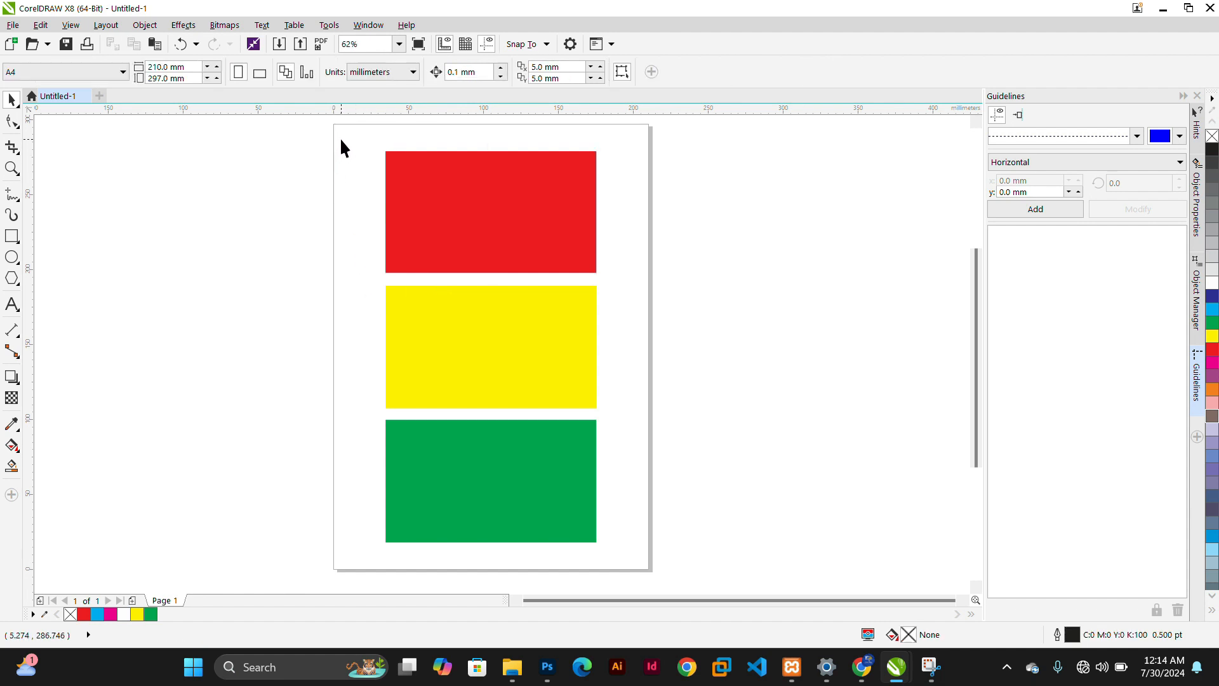
Marquee-select the red and yellow rectangles, extend the marquee selection to all three rectangles, and clear it.
left_click_drag(338, 135, 661, 414)
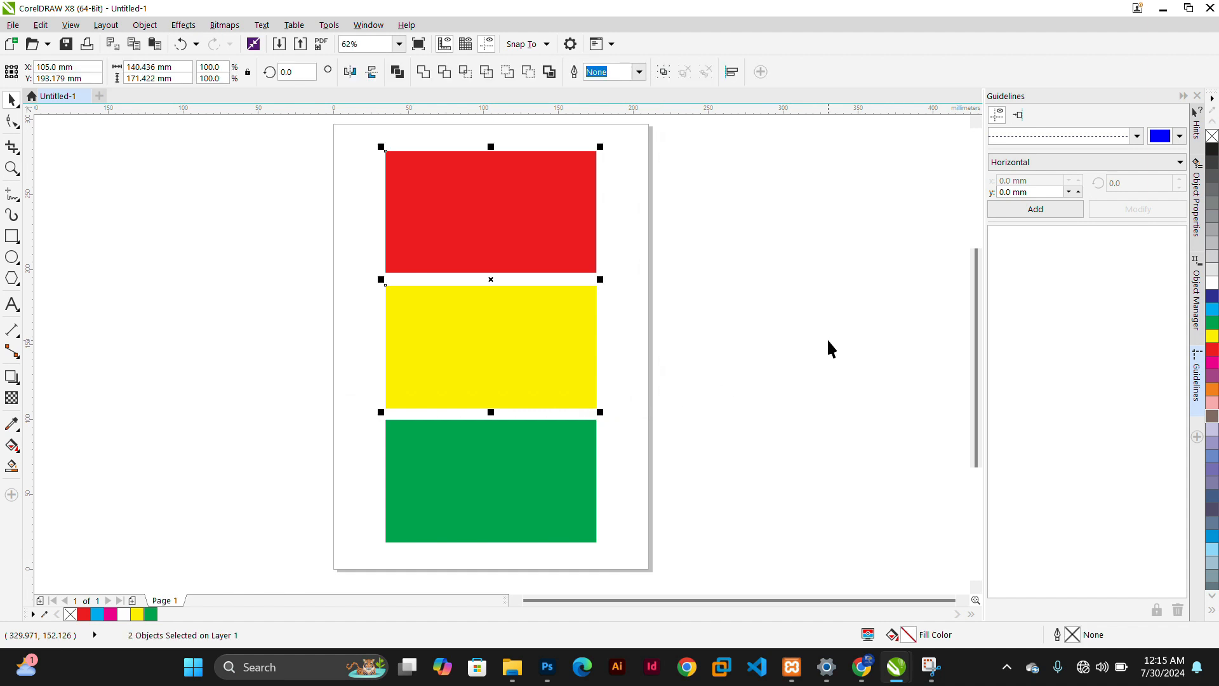
left_click_drag(326, 129, 767, 551)
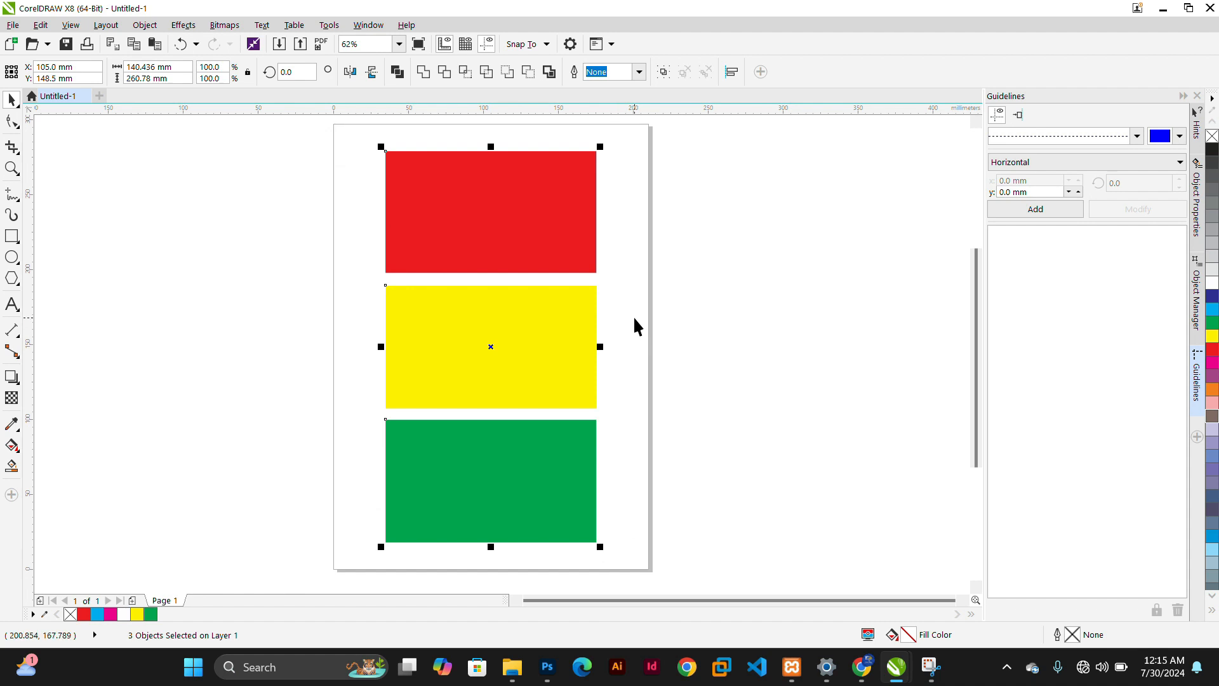
left_click(747, 269)
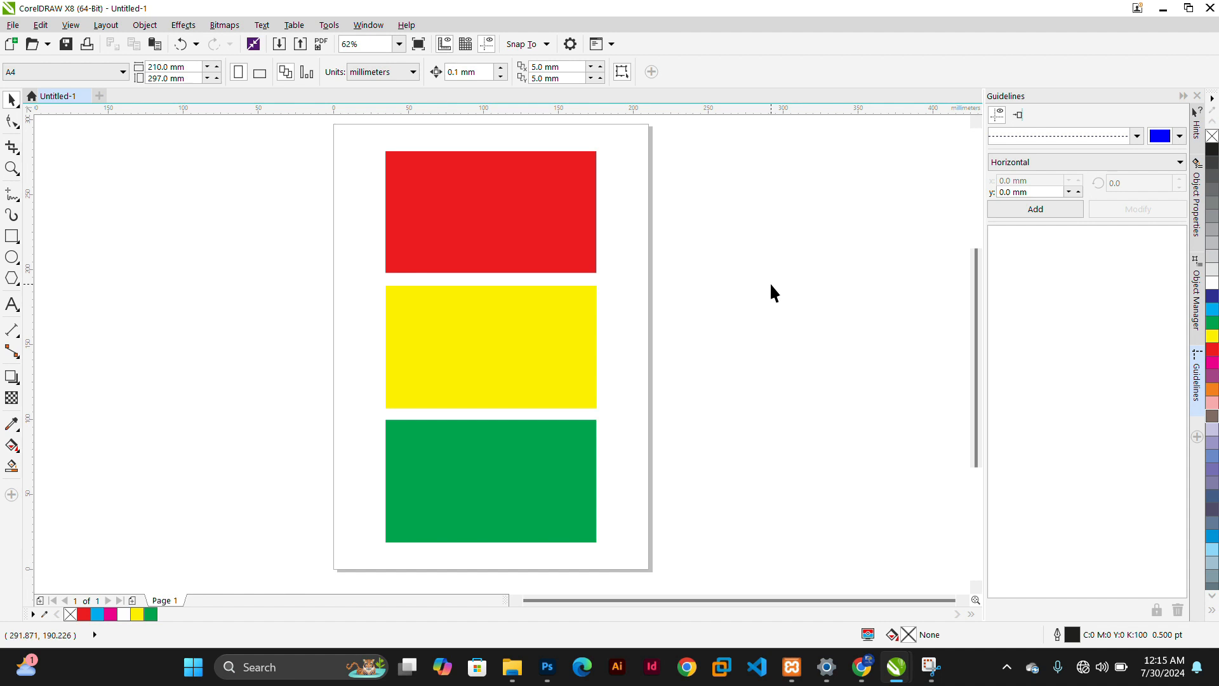
Move the red rectangle left across the page edge, with its centre at about X 18 mm.
left_click(519, 240)
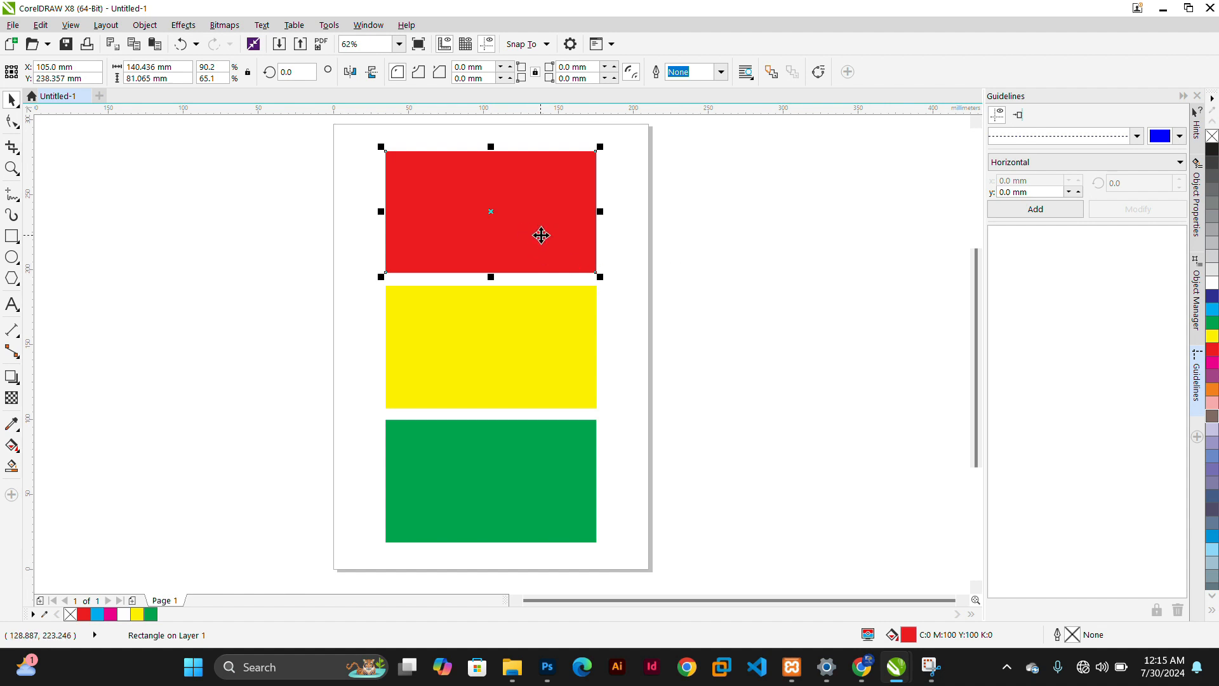
left_click(718, 235)
left_click(506, 230)
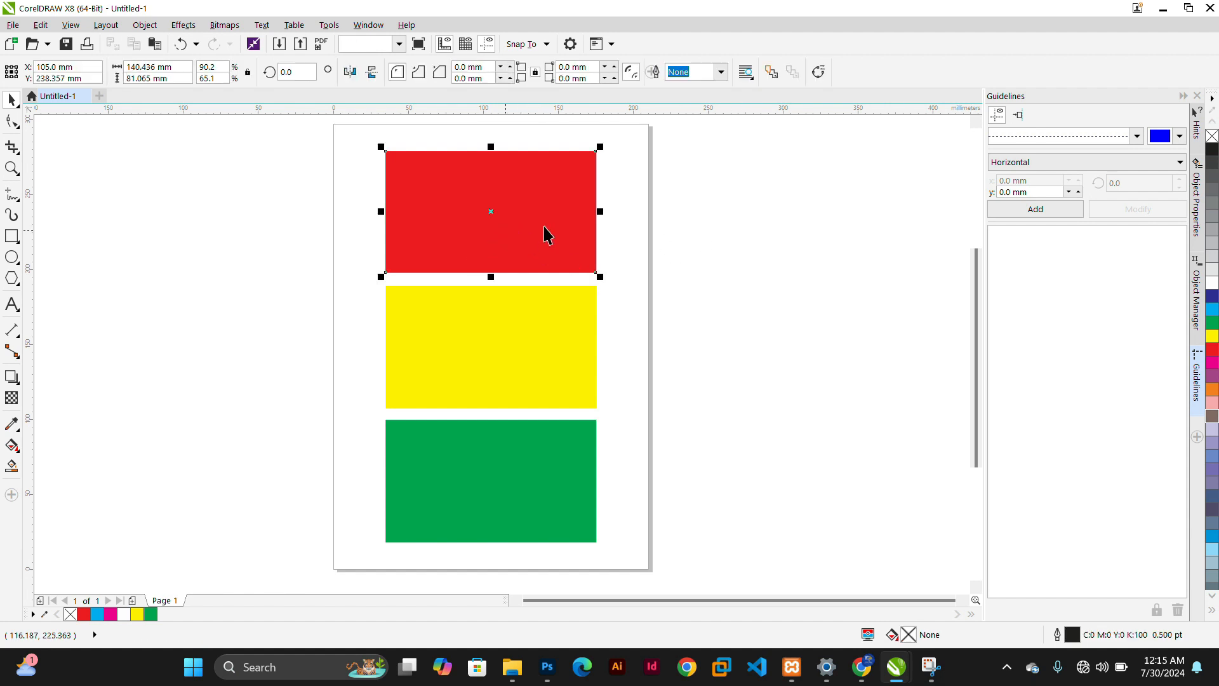
left_click_drag(544, 226, 413, 227)
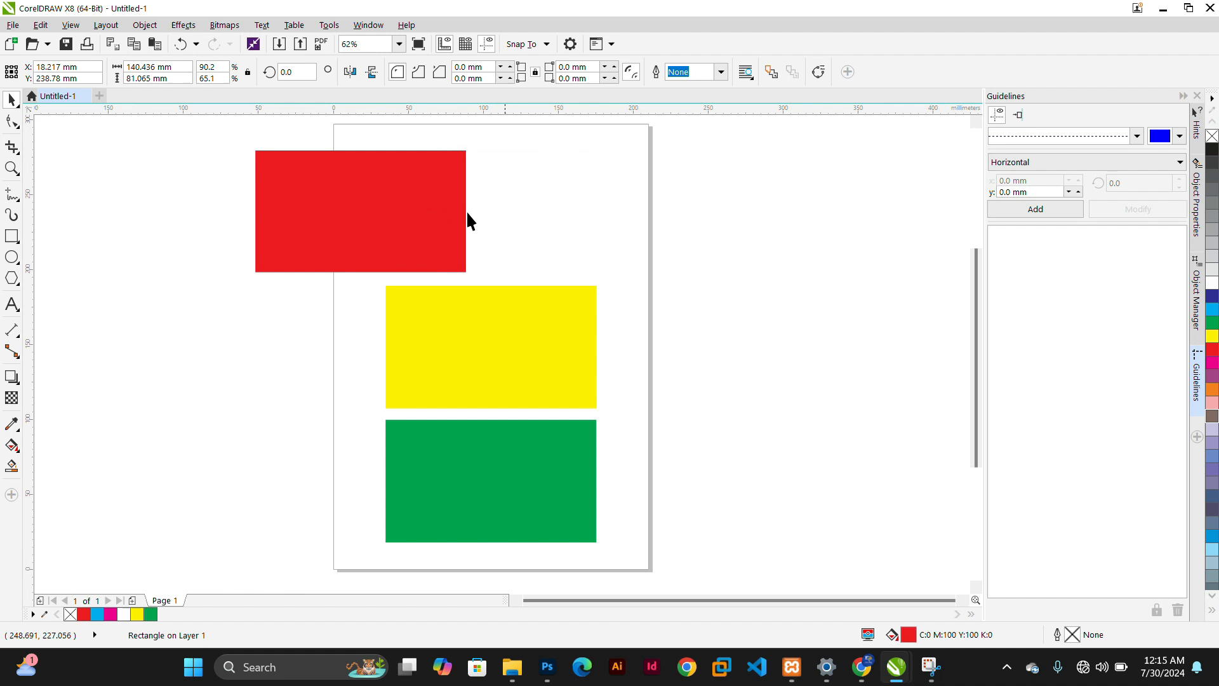
Move the red rectangle back above the yellow one, centred at about X 103 mm, Y 240 mm, and deselect it.
left_click_drag(215, 127, 557, 299)
left_click_drag(434, 262, 631, 282)
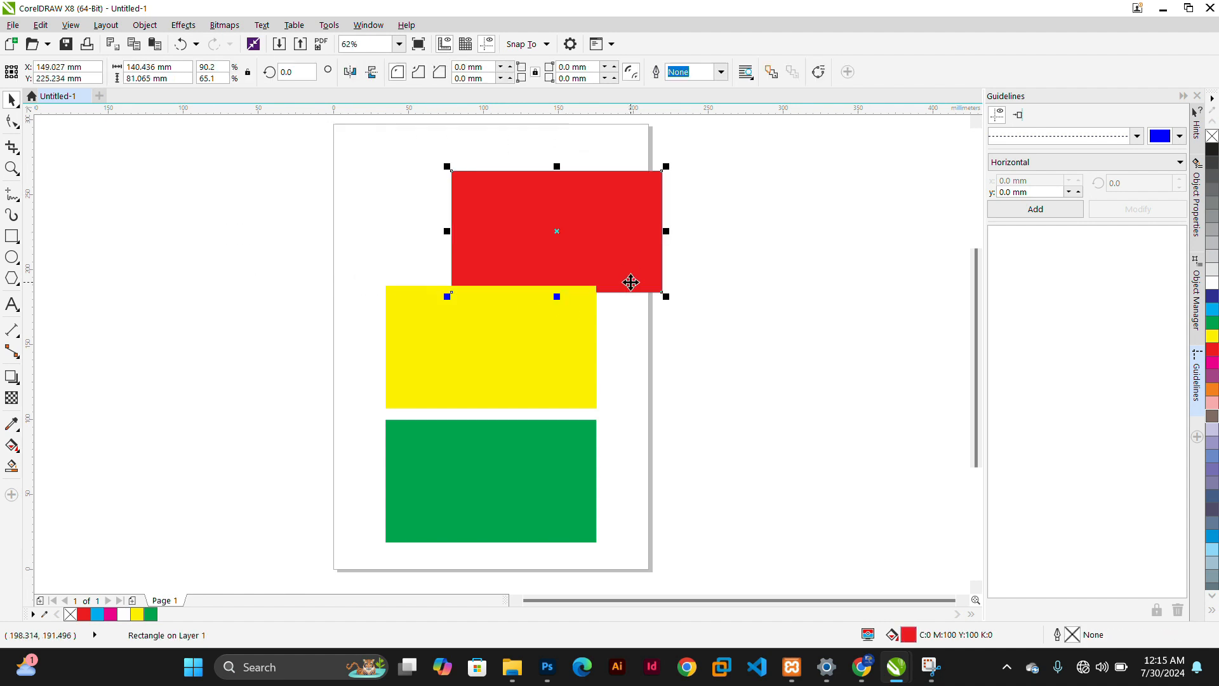
left_click_drag(617, 228, 552, 235)
left_click(694, 254)
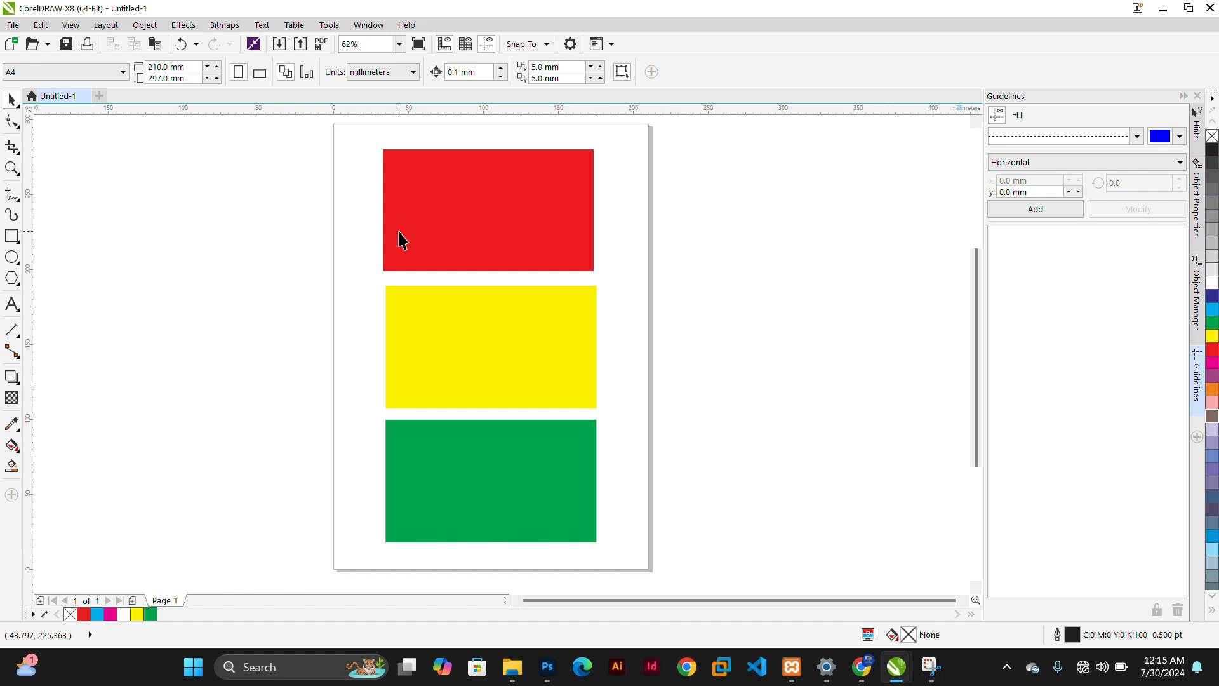
Scale the red rectangle proportionally from its lower-left corner to about 139 × 80 mm and deselect it.
left_click(528, 215)
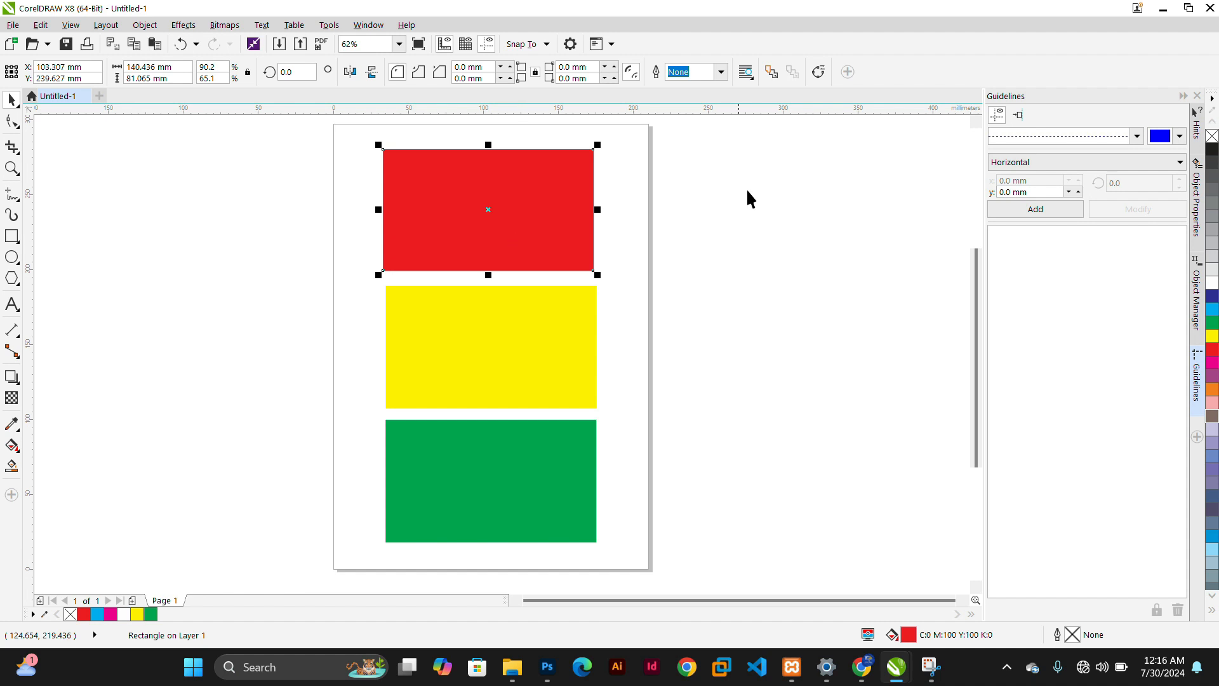
left_click(763, 184)
left_click(544, 223)
left_click_drag(379, 276, 359, 307)
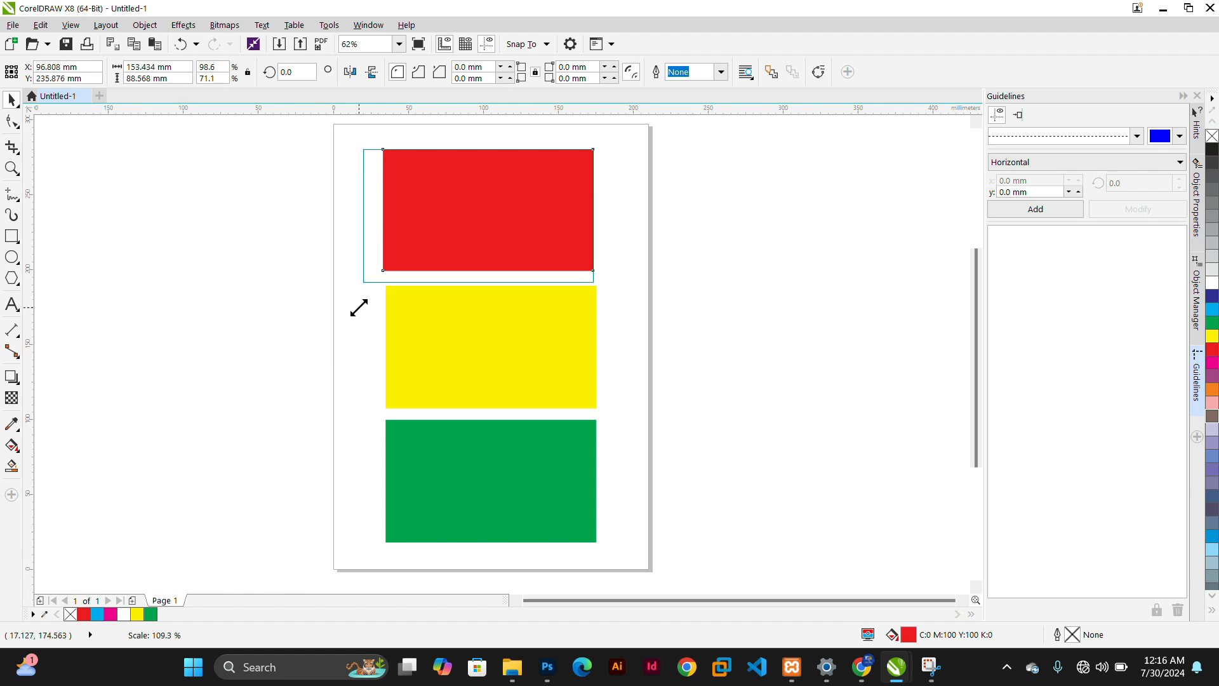
left_click_drag(359, 296, 386, 269)
left_click(639, 274)
Stretch the red rectangle to about 178 mm wide and scale it proportionally about its centre to about 157 × 71 mm.
left_click(529, 209)
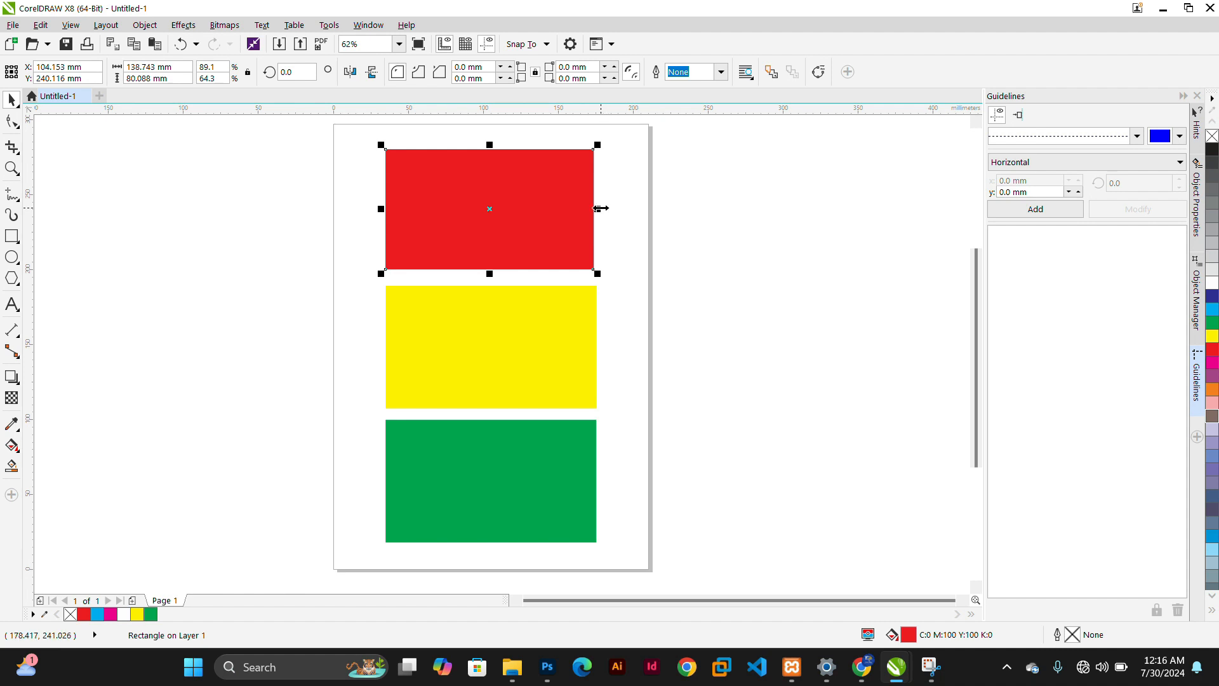
mouse_move(597, 209)
left_mouse_down()
mouse_move(856, 211)
mouse_move(601, 219)
left_mouse_up()
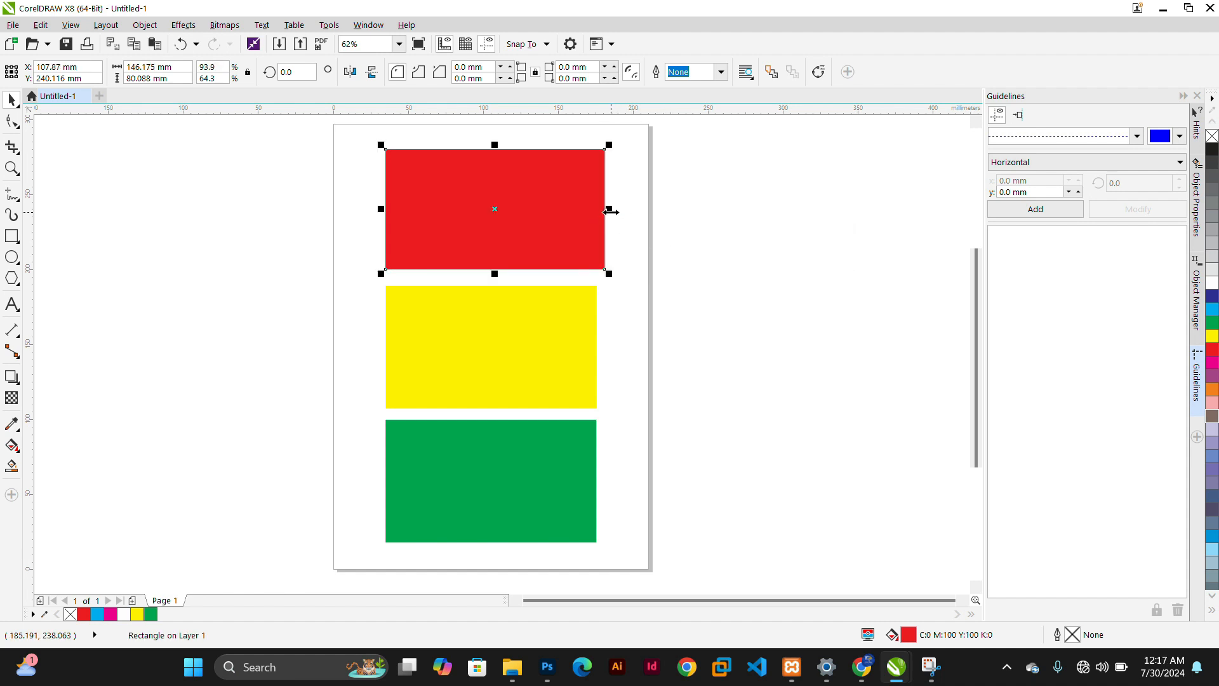
mouse_move(610, 210)
left_mouse_down()
mouse_move(729, 216)
mouse_move(633, 209)
left_mouse_up()
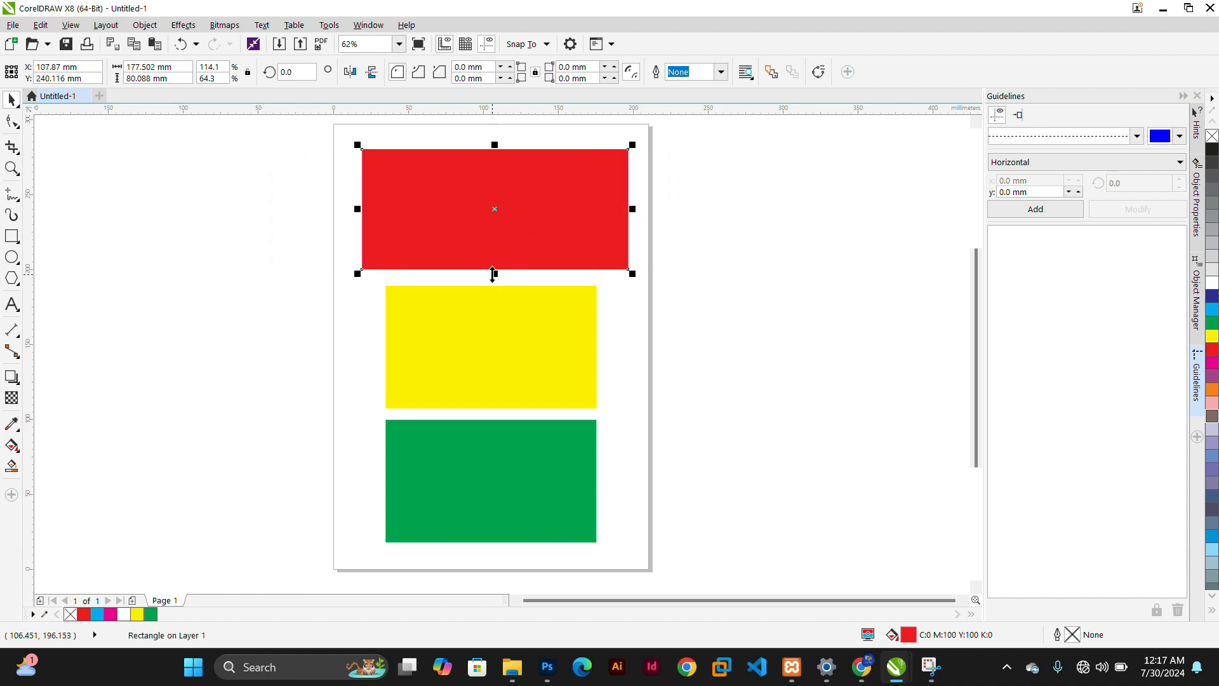
mouse_move(493, 274)
left_mouse_down()
mouse_move(495, 310)
mouse_move(501, 279)
left_mouse_up()
mouse_move(358, 274)
left_mouse_down()
mouse_move(330, 302)
mouse_move(280, 313)
mouse_move(402, 264)
mouse_move(374, 277)
left_mouse_up()
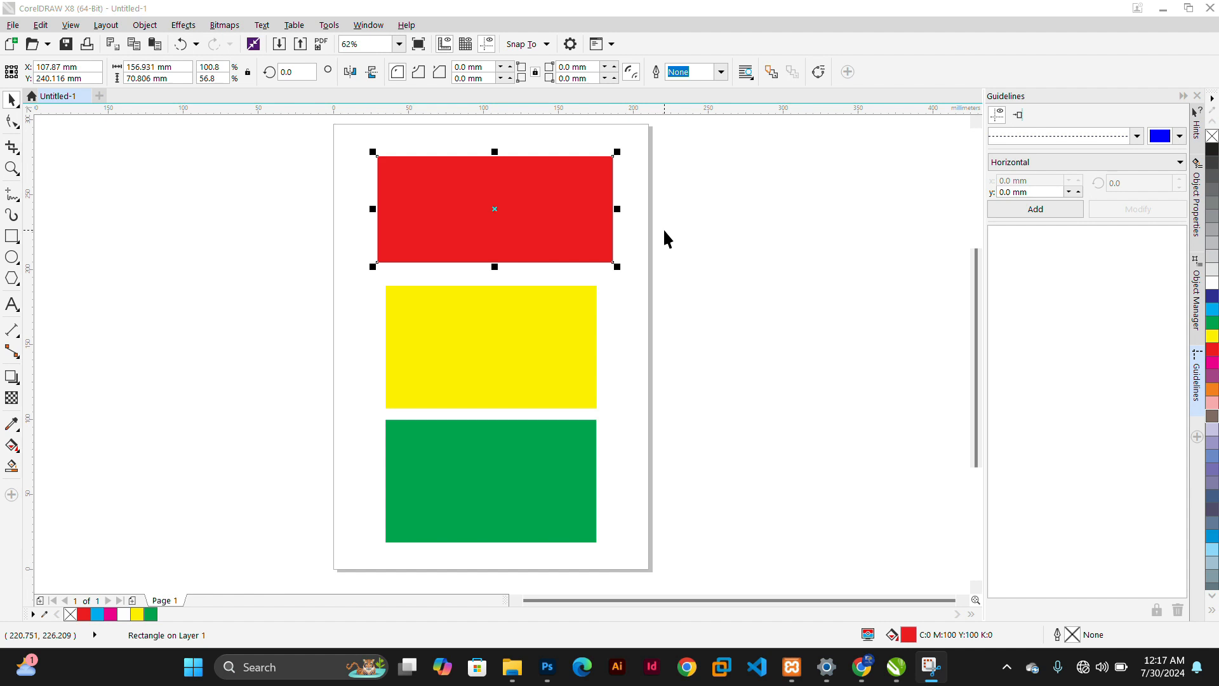
left_click(684, 238)
Bring up the red rectangle's rotation handles and rotate it about 29° counterclockwise around its centre.
left_click(565, 240)
left_click(736, 252)
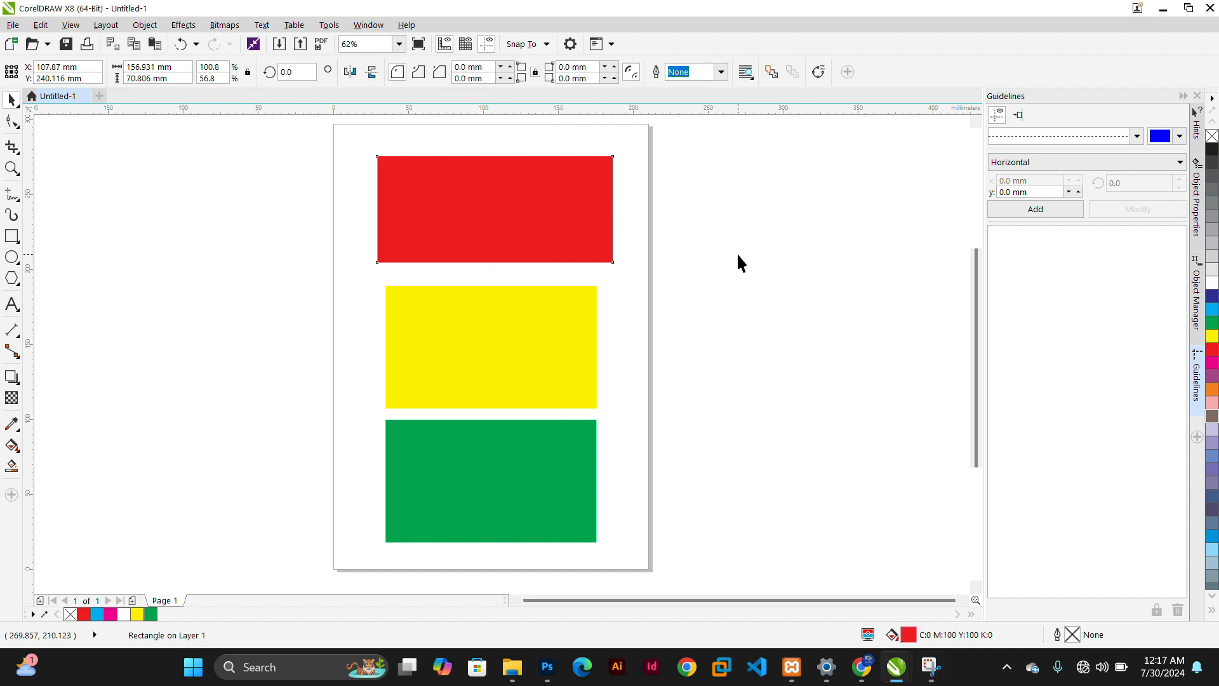
left_click(546, 213)
left_click(547, 208)
left_click(716, 213)
left_click(585, 226)
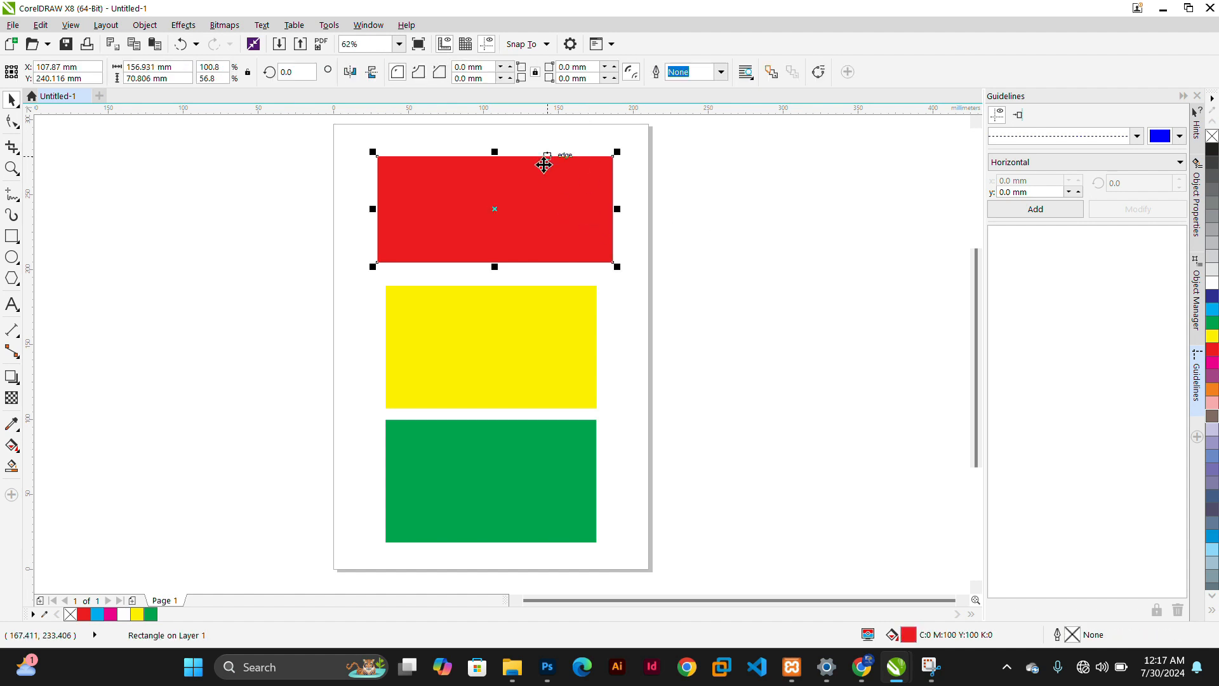
left_click(562, 209)
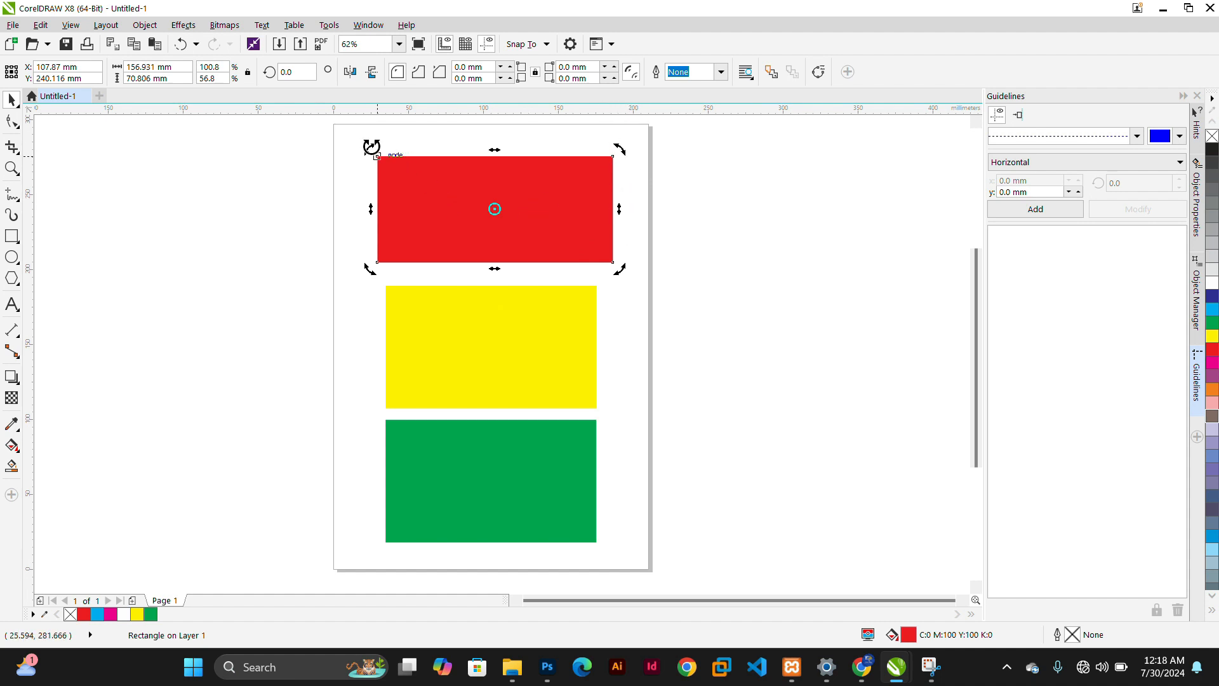
left_click_drag(370, 147, 359, 188)
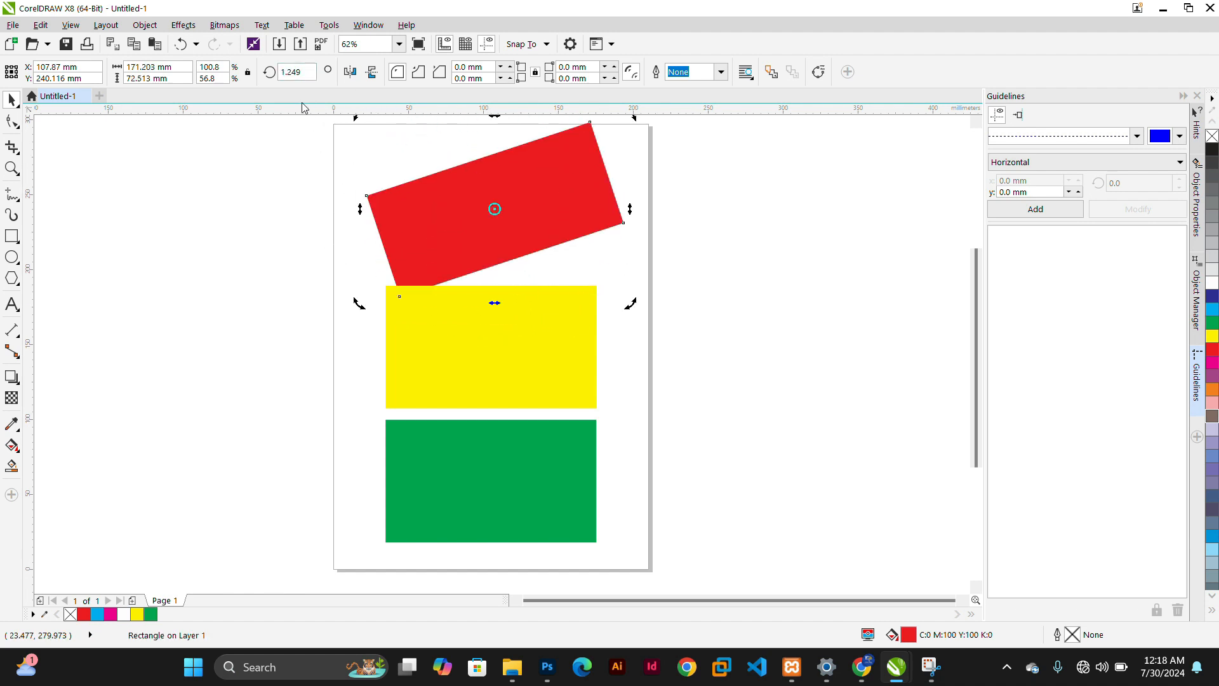
left_click_drag(358, 303, 359, 287)
Set the red rectangle's angle of rotation to 0.
left_click_drag(307, 71, 272, 74)
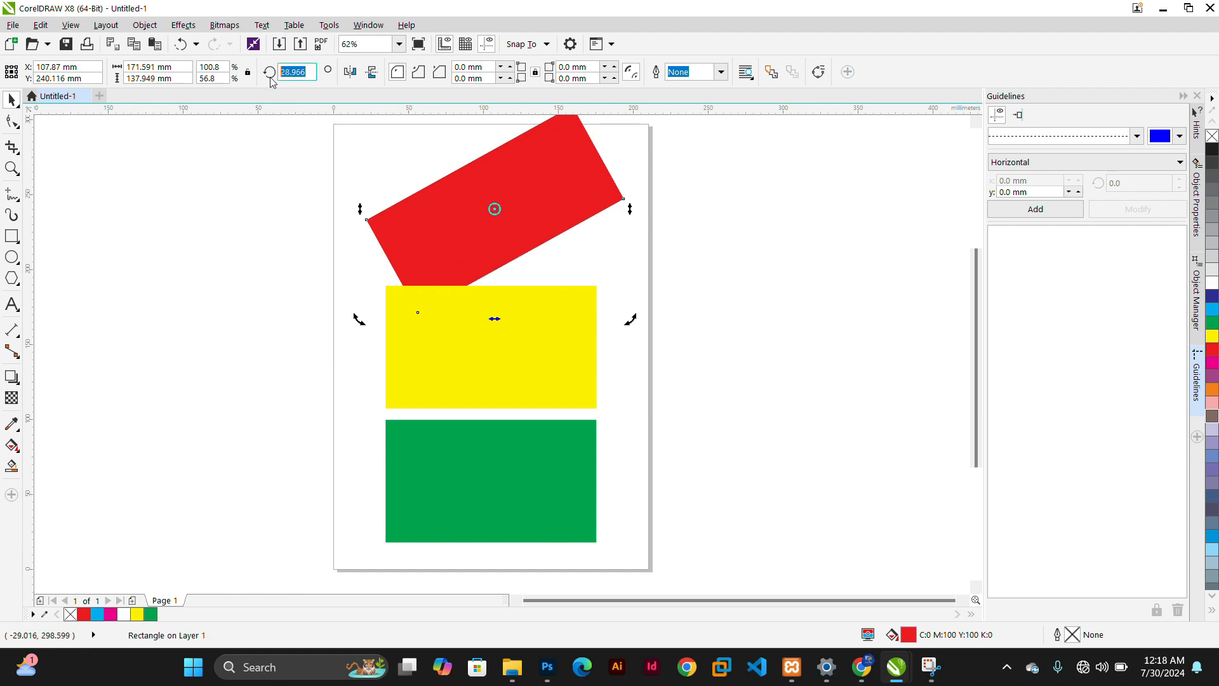
type("0")
key("Return")
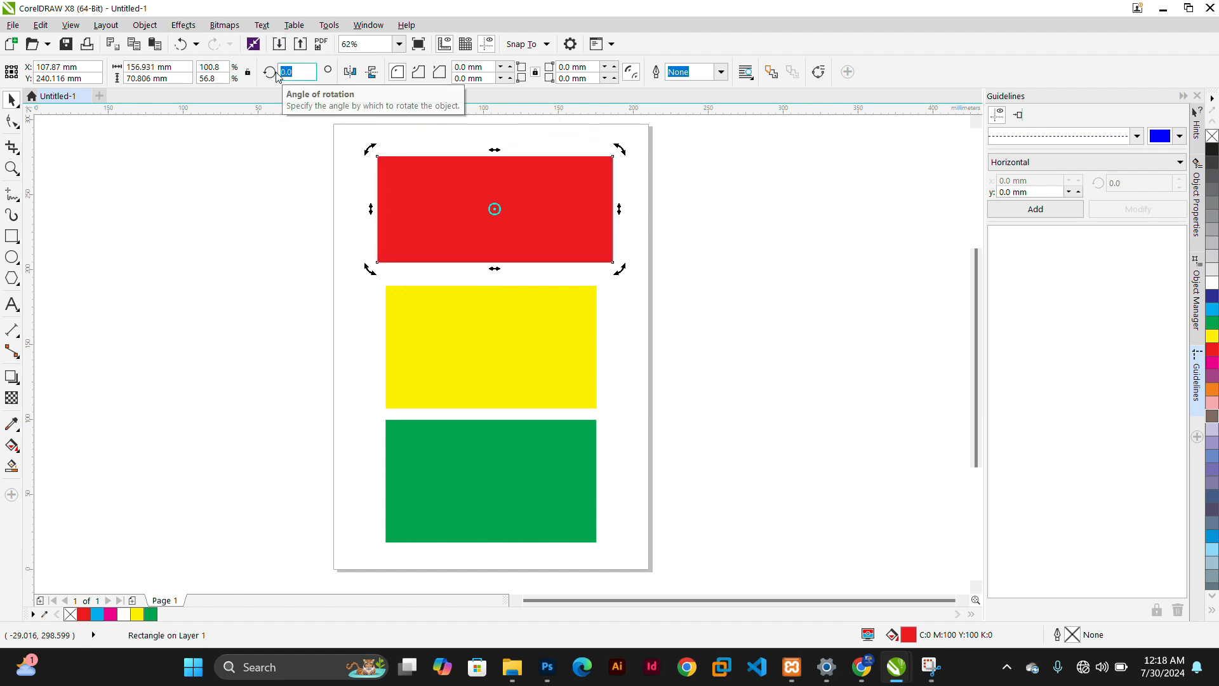
Set the red rectangle's angle of rotation to 90 degrees and back to 0.
type("9")
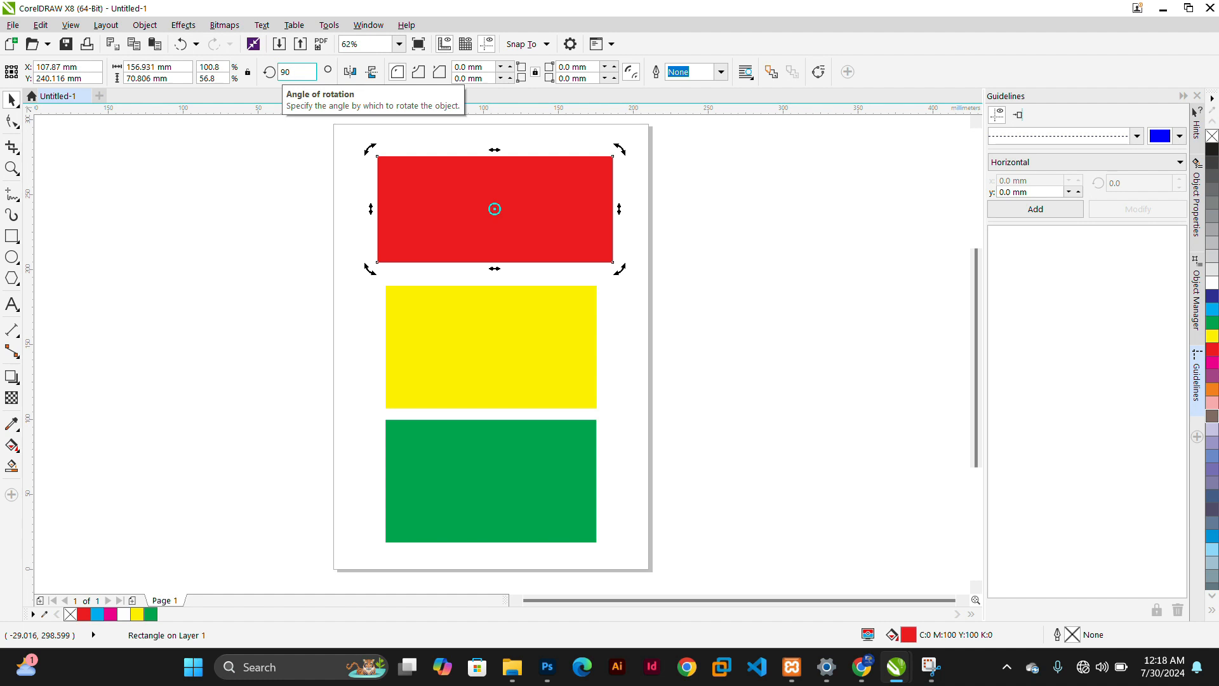
type("0")
key("Return")
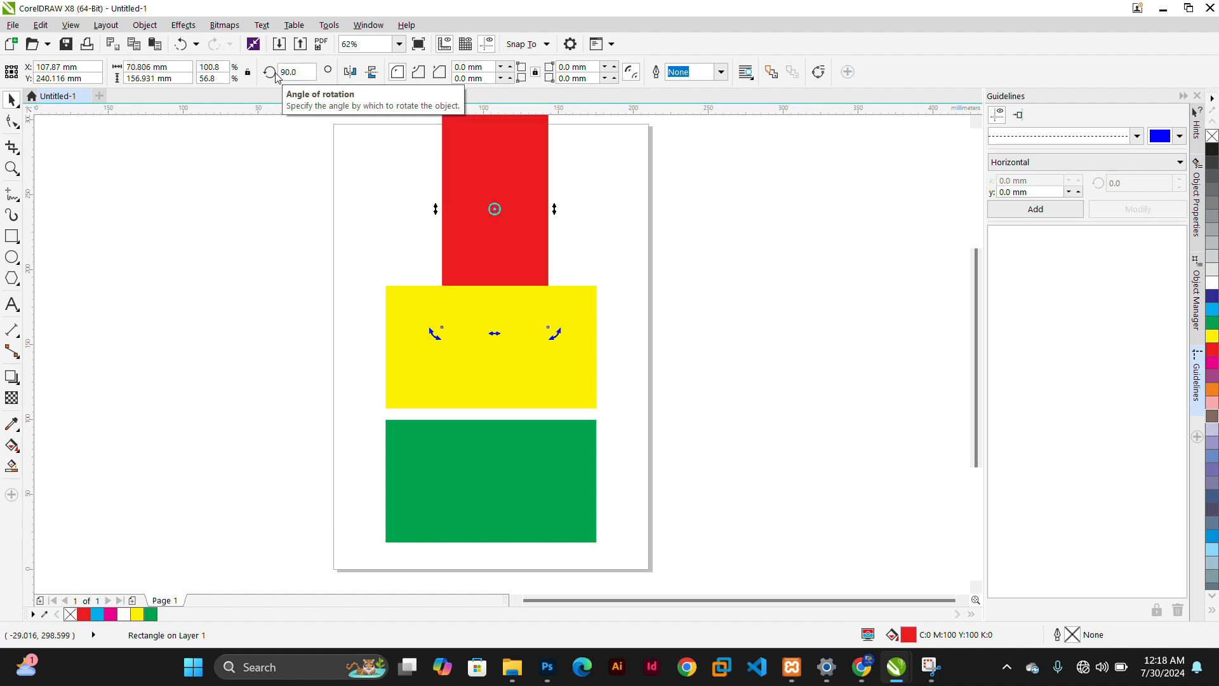
left_click(280, 72)
type("0")
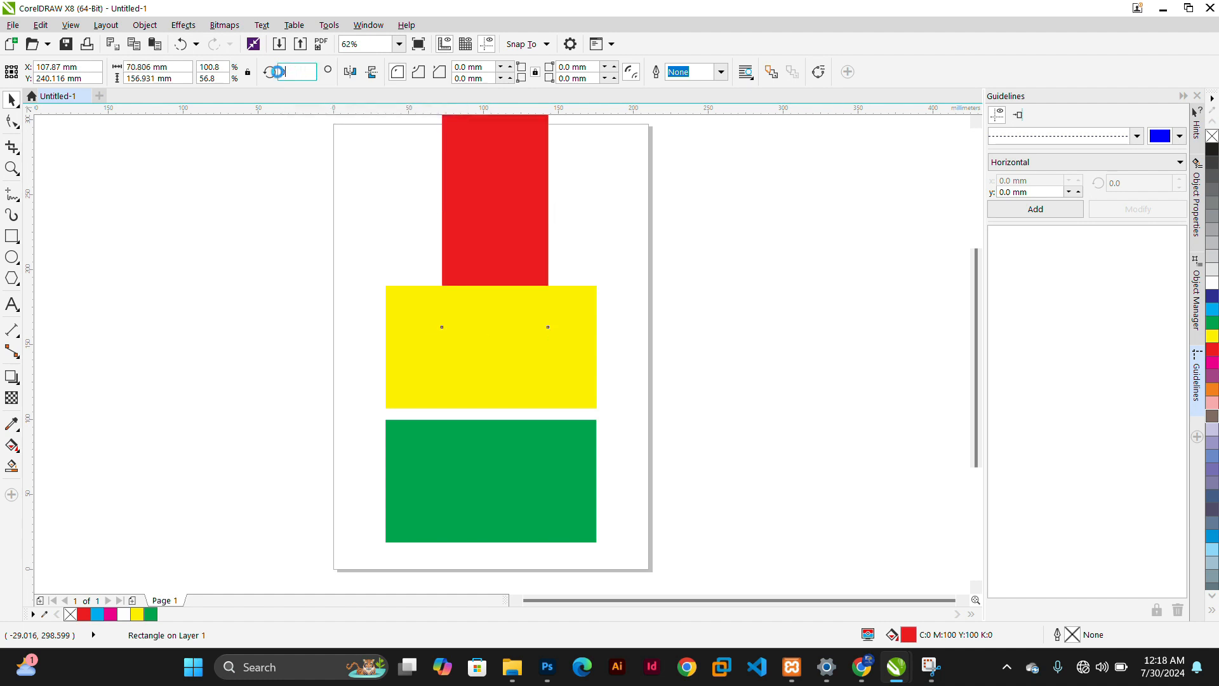
key("Return")
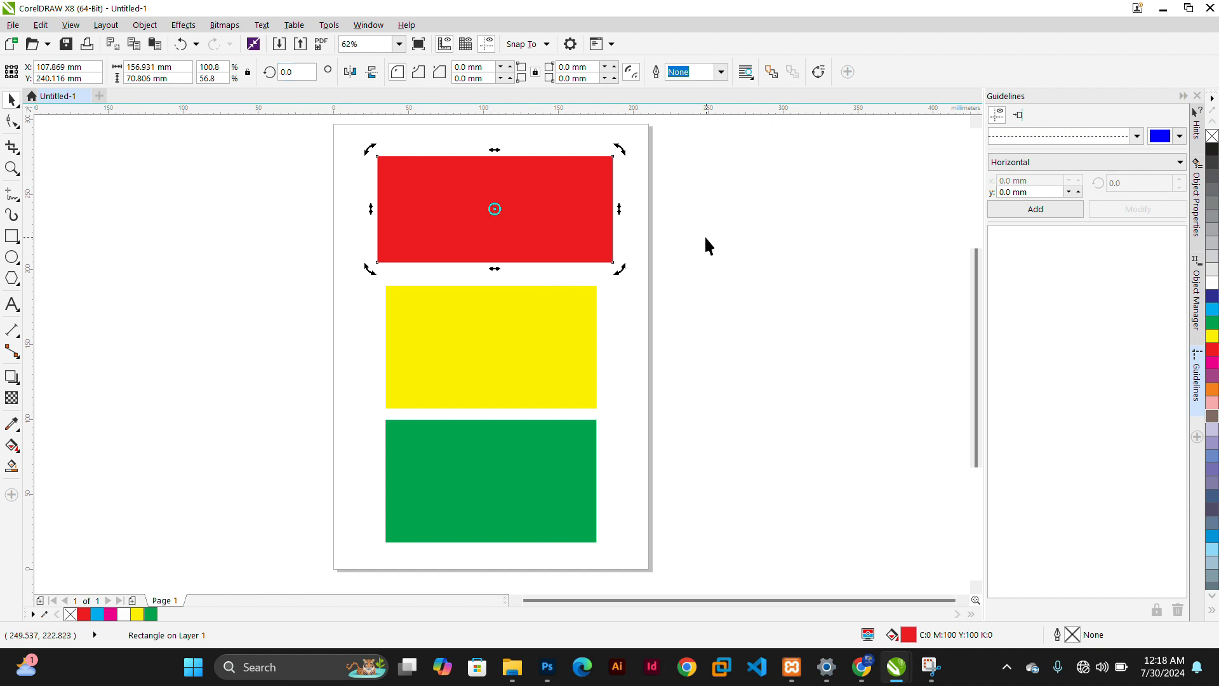
Skew the red rectangle vertically by its left and right sides to an overall height of about 117 mm.
left_click(686, 205)
left_click(532, 219)
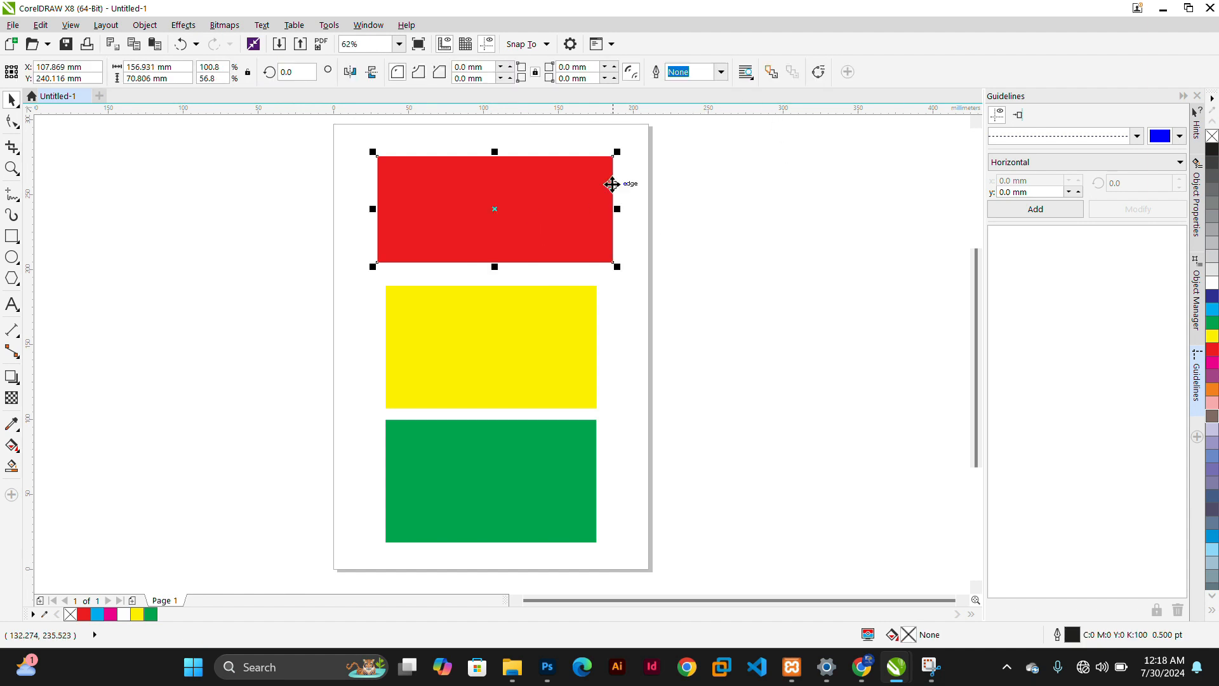
left_click(566, 201)
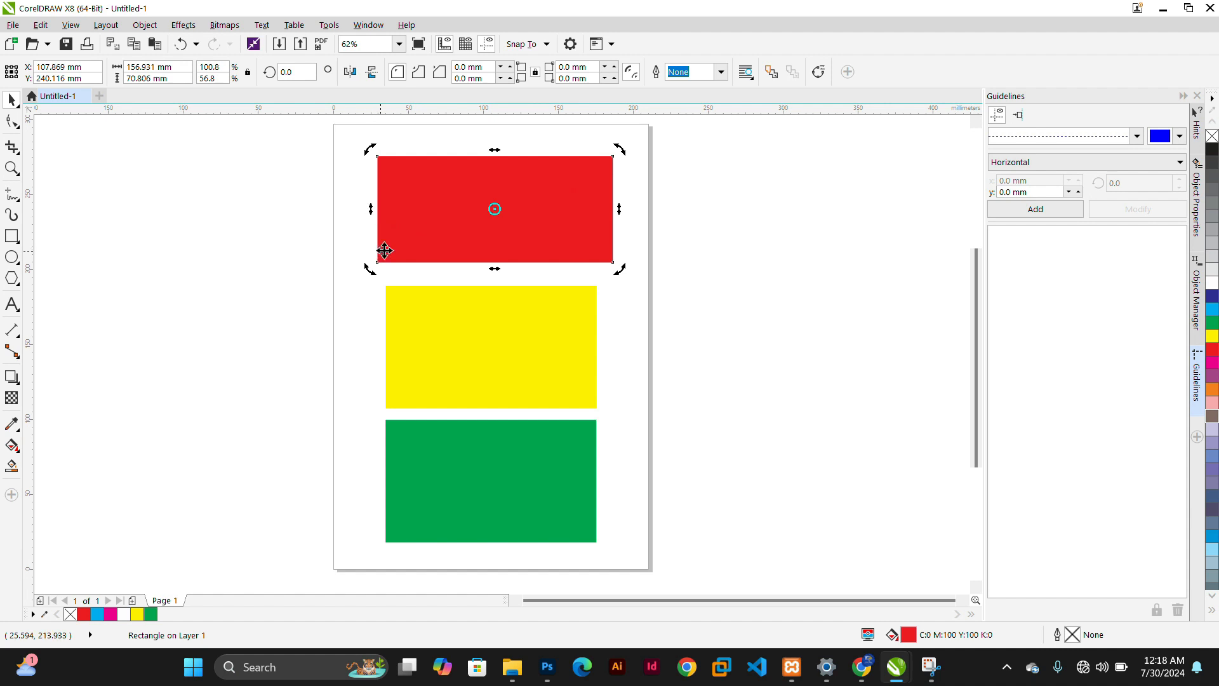
mouse_move(372, 205)
left_mouse_down()
mouse_move(373, 264)
mouse_move(372, 204)
left_mouse_up()
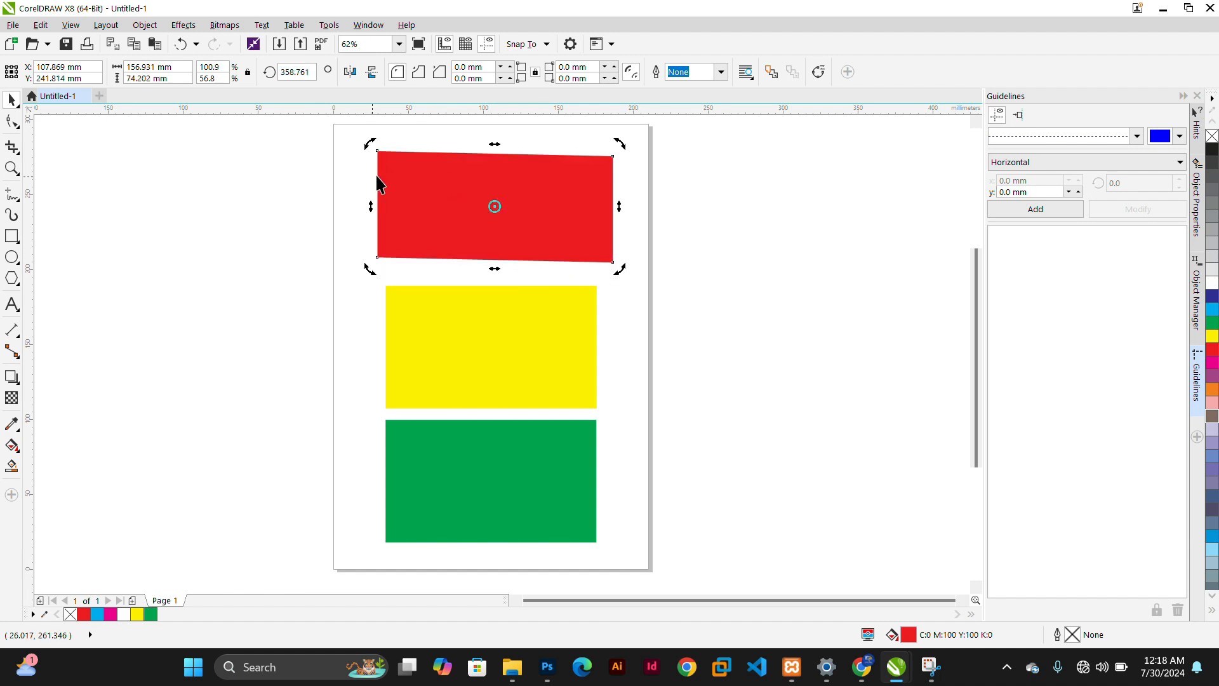
left_click_drag(614, 205, 613, 273)
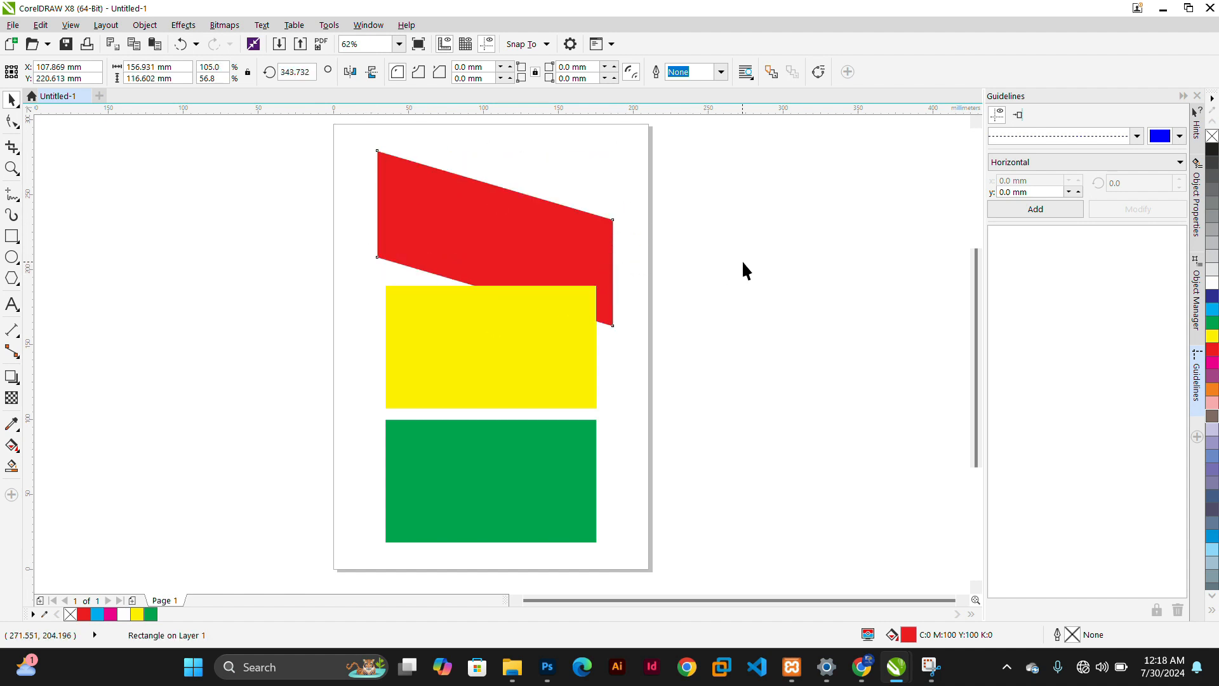
left_click(743, 269)
left_click(513, 254)
left_click(704, 252)
Shift the red shape up slightly and reduce its vertical skew from both sides to an overall height of about 74 mm.
left_click(383, 187)
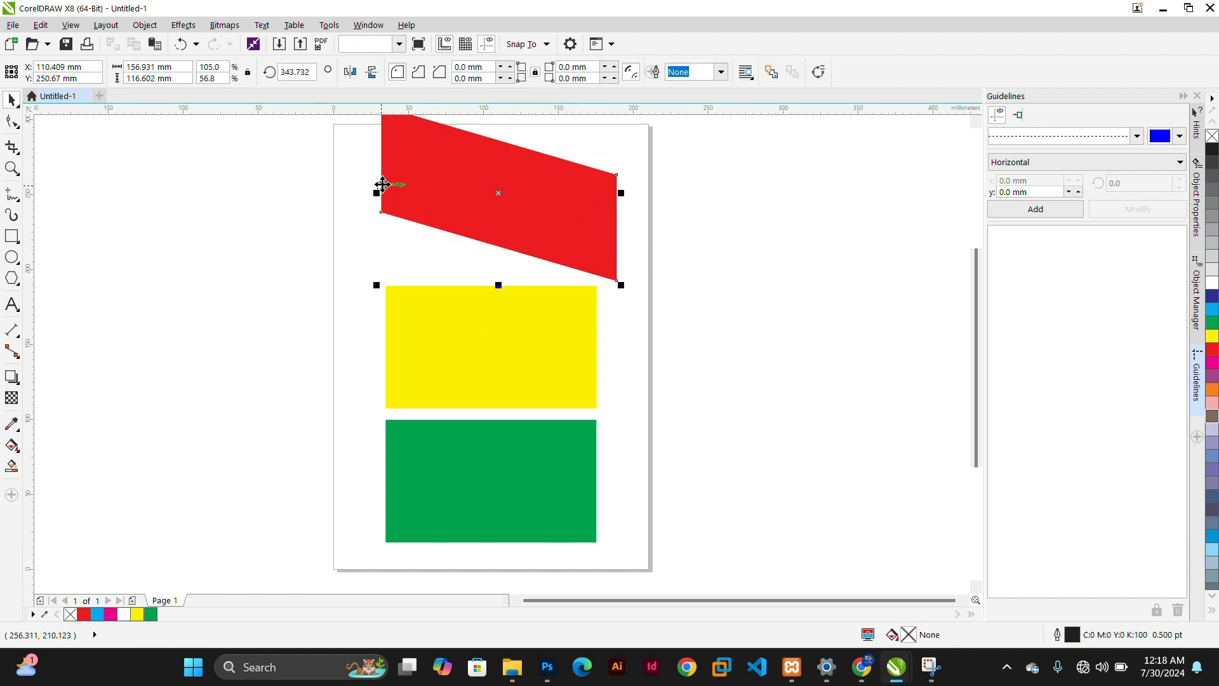
left_click(425, 180)
left_click_drag(373, 194, 372, 257)
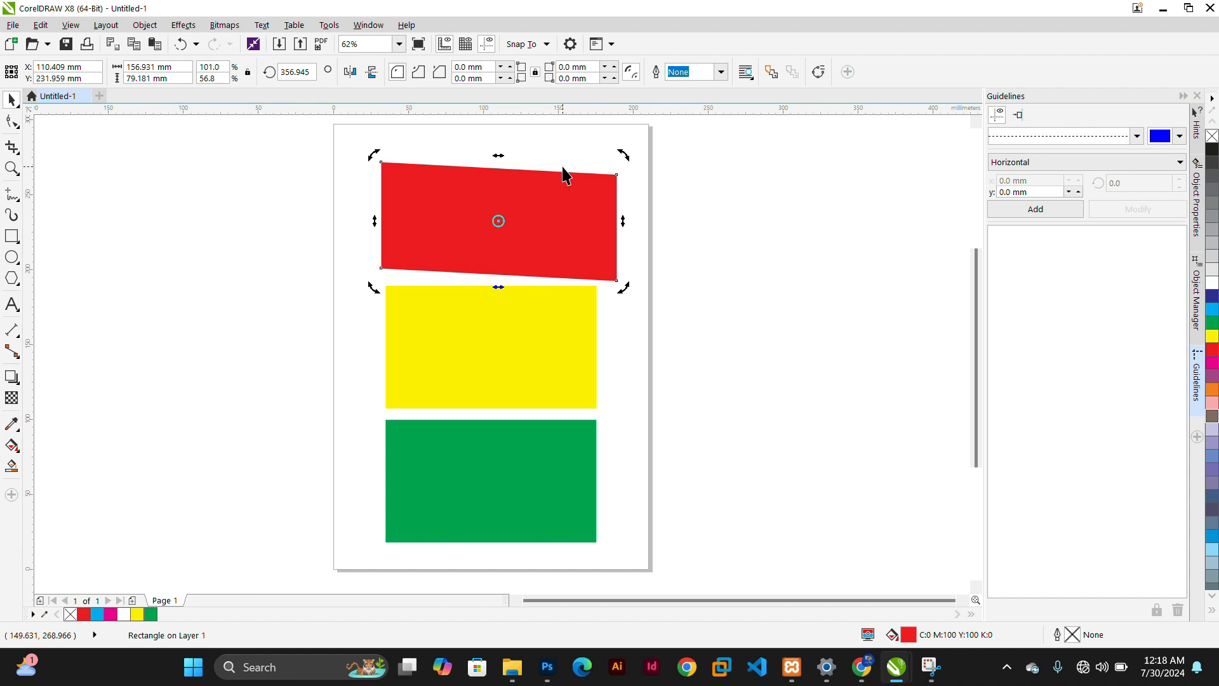
left_click(699, 273)
left_click(603, 241)
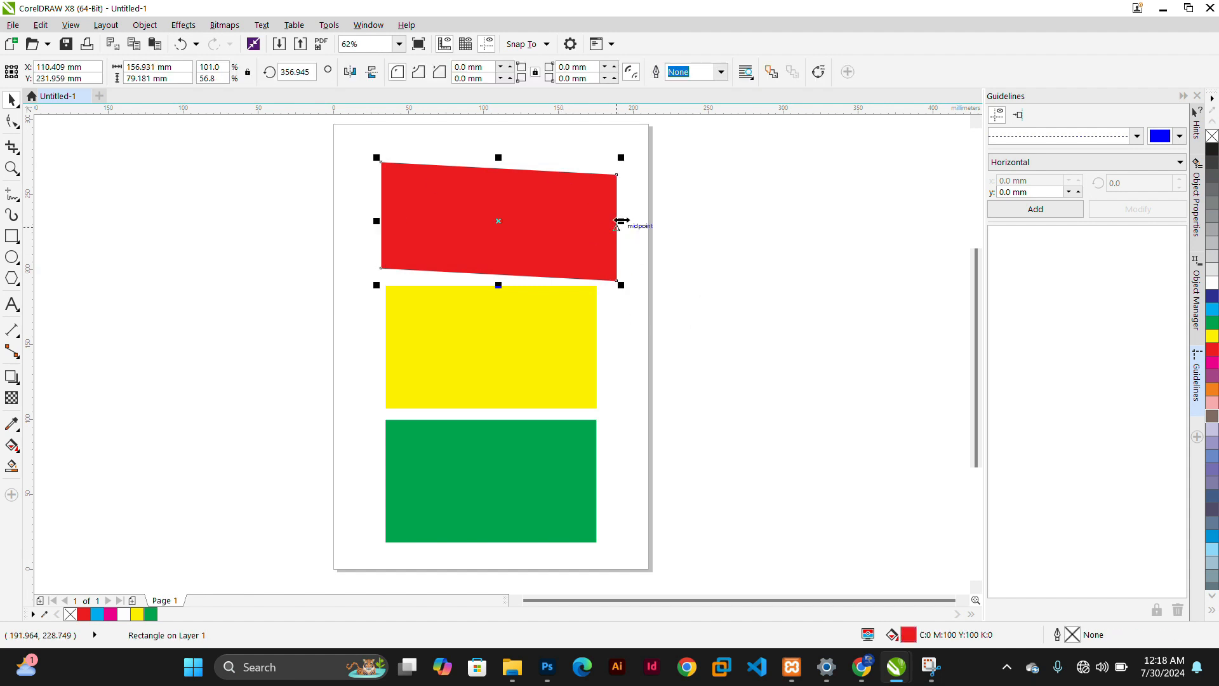
left_click(596, 222)
left_click_drag(624, 224, 620, 207)
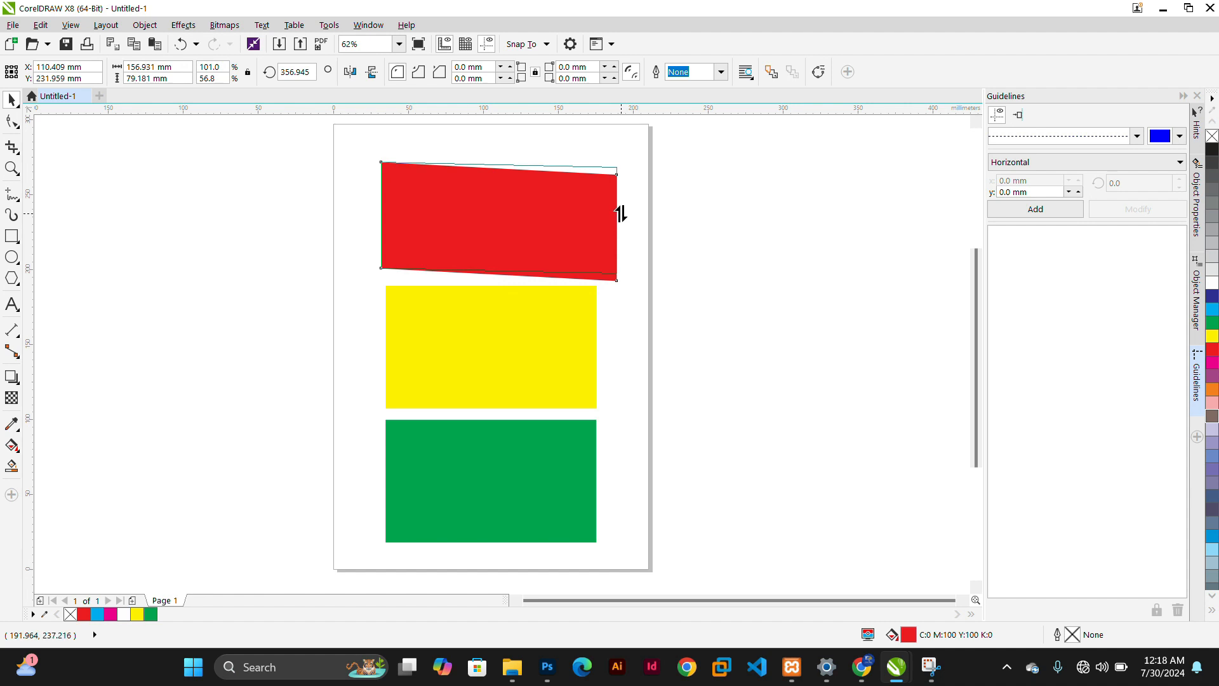
left_click(583, 201)
left_click(501, 211)
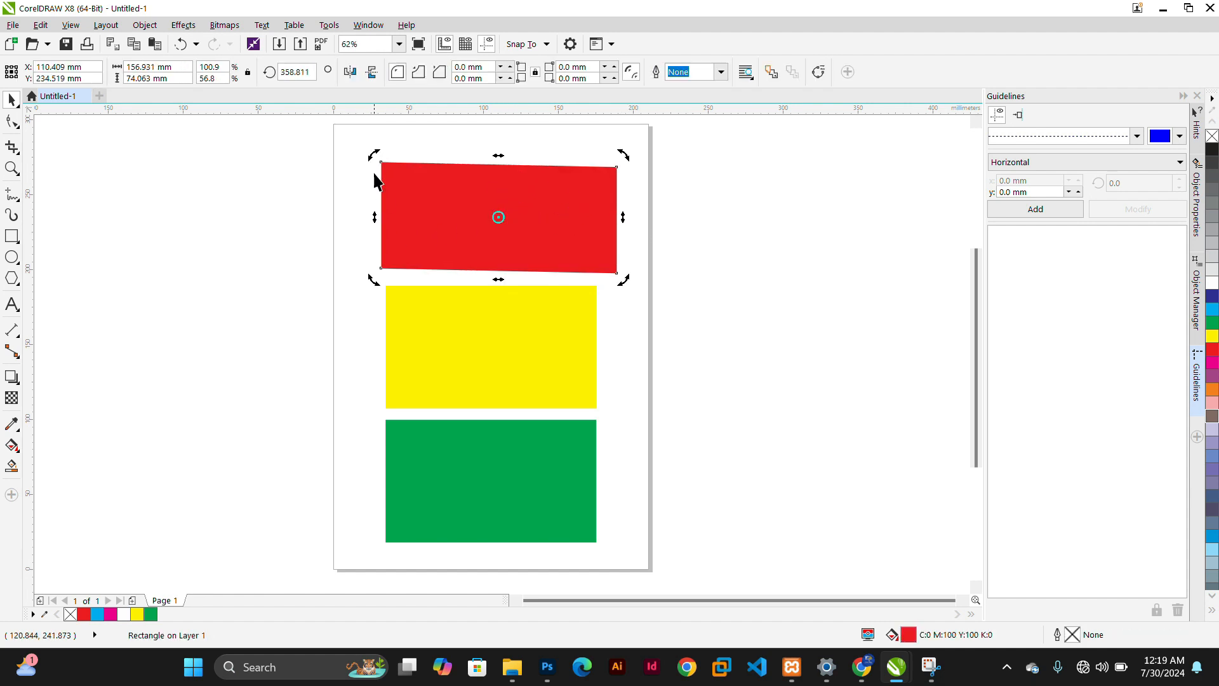
Rotate the red shape to about 16° and skew it above the yellow rectangle to about 172 × 82 mm overall.
left_click_drag(376, 156, 362, 195)
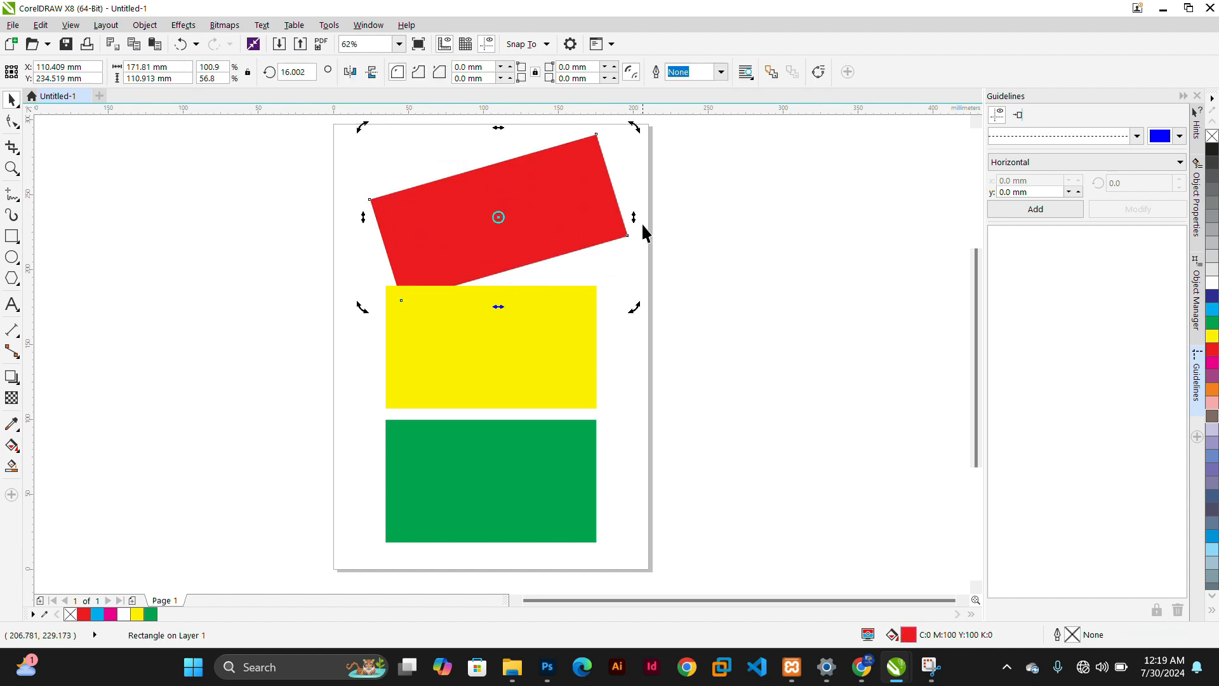
left_click_drag(637, 232, 623, 307)
key("Escape")
left_click_drag(555, 270, 537, 231)
key("Escape")
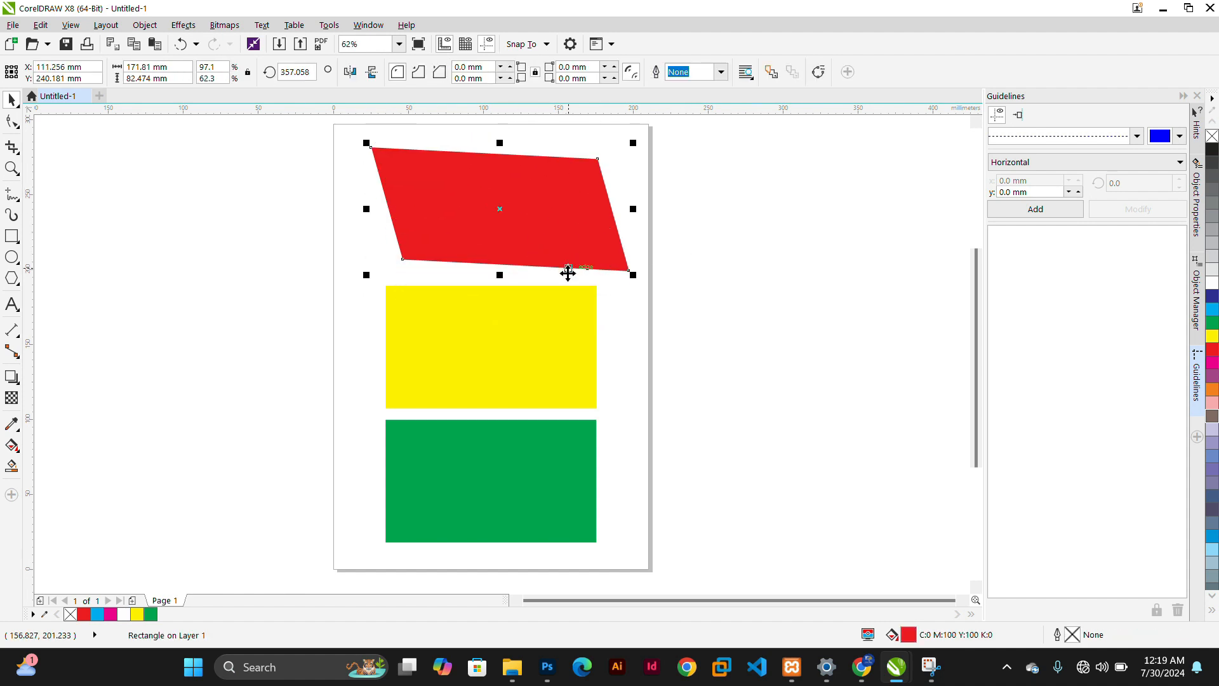
Select all three shapes together, stretch them to about 314 mm overall width and try rotating them clockwise.
left_click(514, 374)
left_click(589, 241)
left_click_drag(305, 138, 732, 567)
left_click_drag(635, 344, 846, 344)
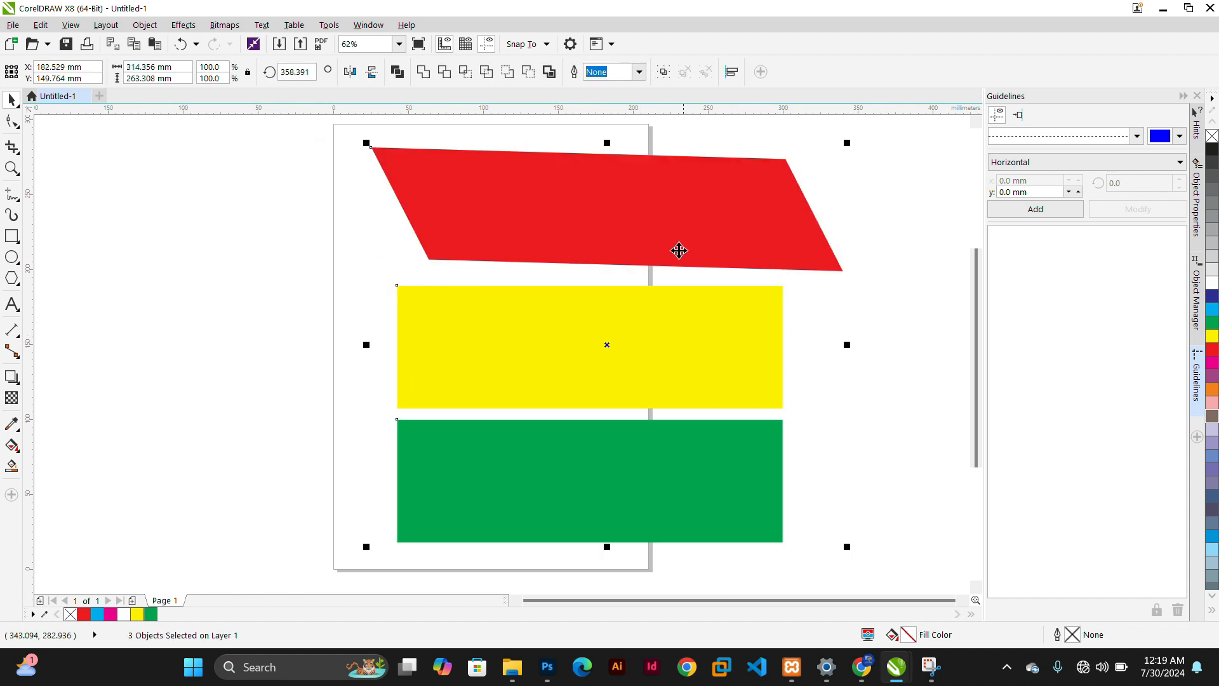
left_click(577, 356)
left_click_drag(843, 153, 809, 393)
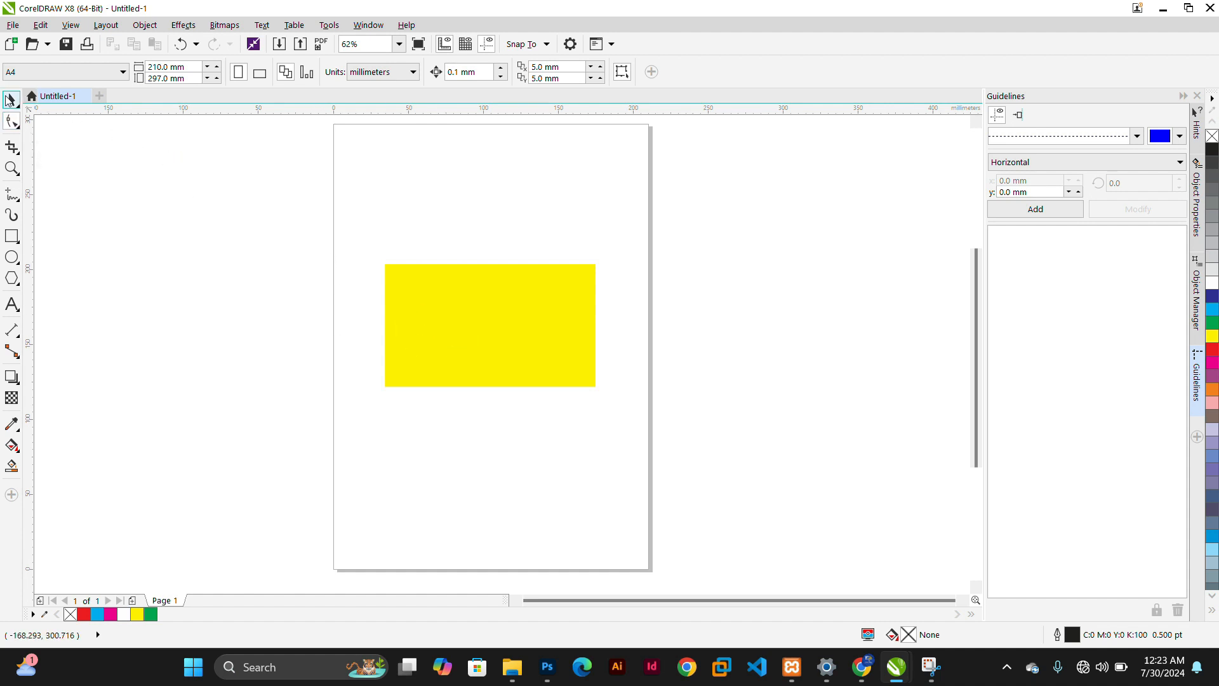
Round all corners of the yellow rectangle with the Shape tool to a radius of about 41 mm.
left_click(10, 100)
left_click(498, 335)
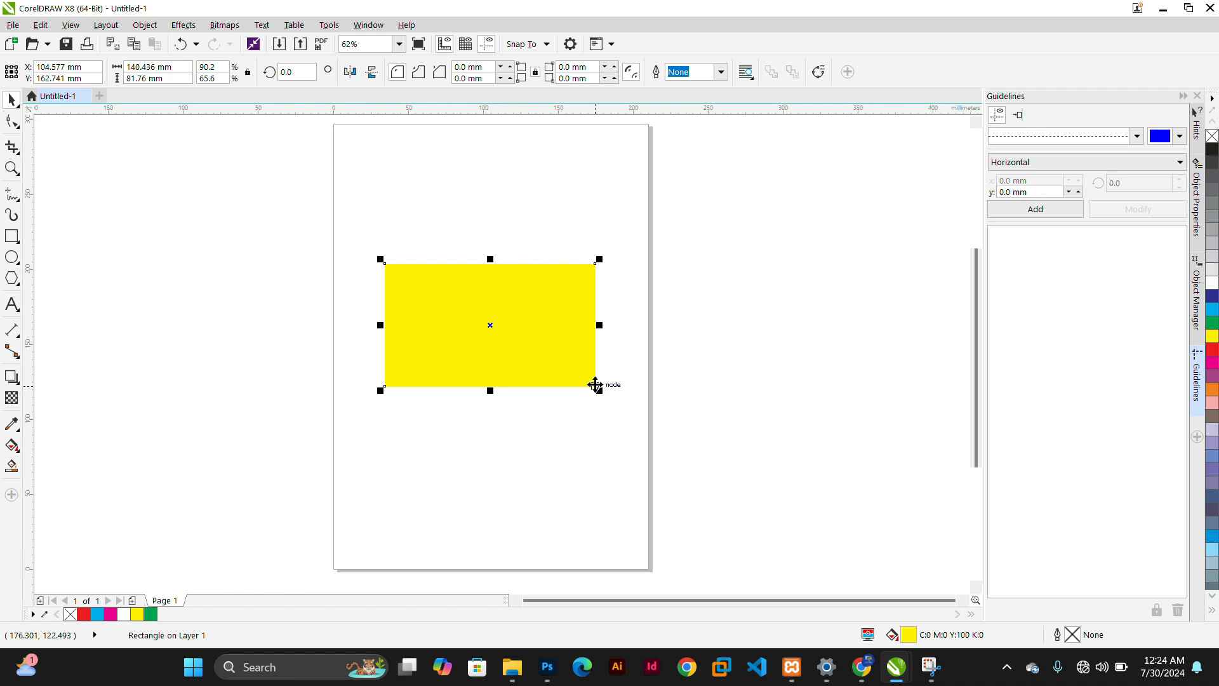
left_click(11, 121)
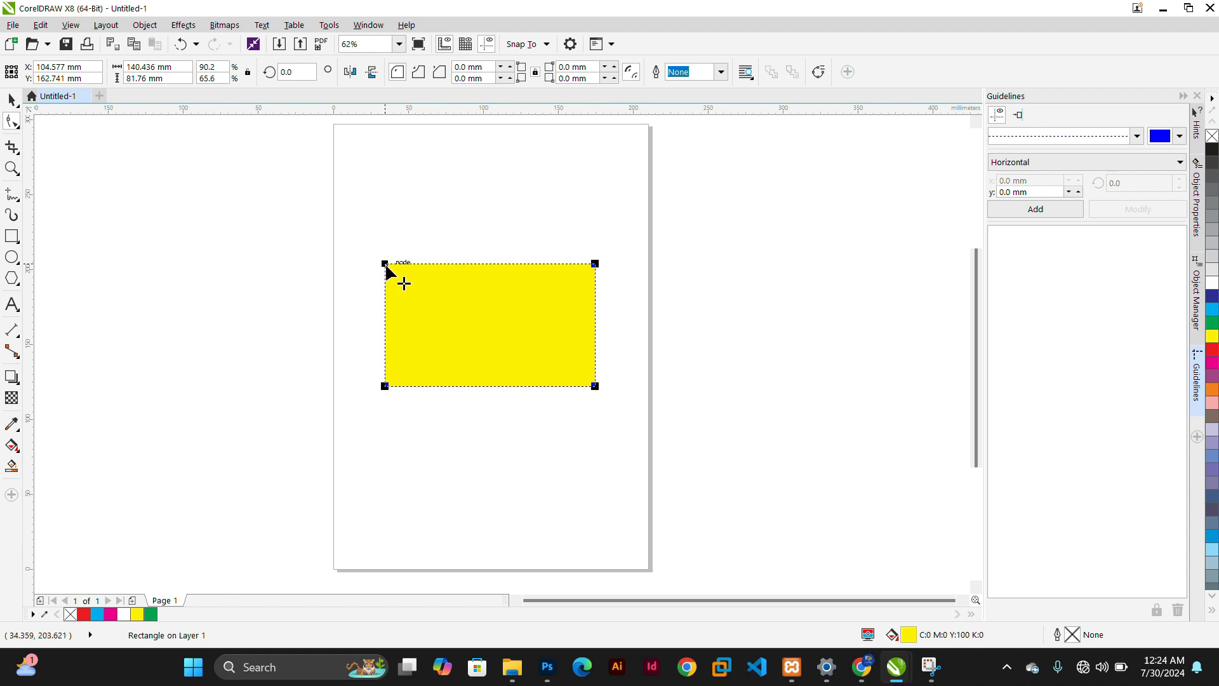
left_click_drag(384, 265, 416, 306)
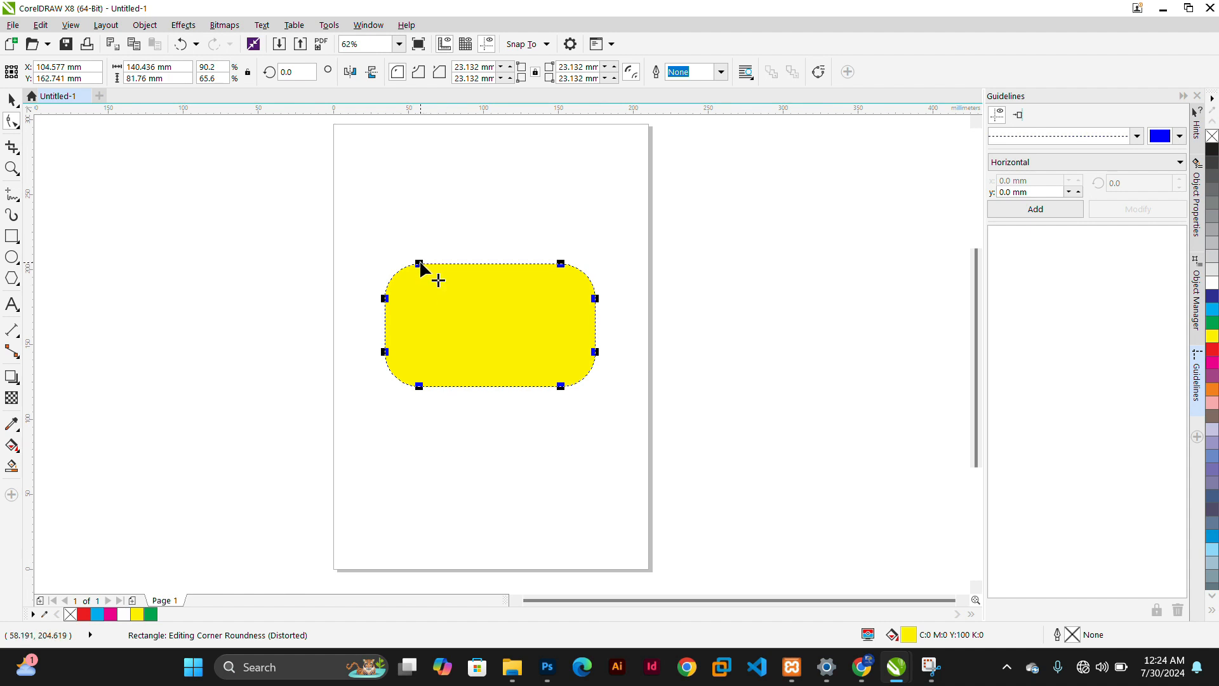
left_click_drag(421, 264, 467, 325)
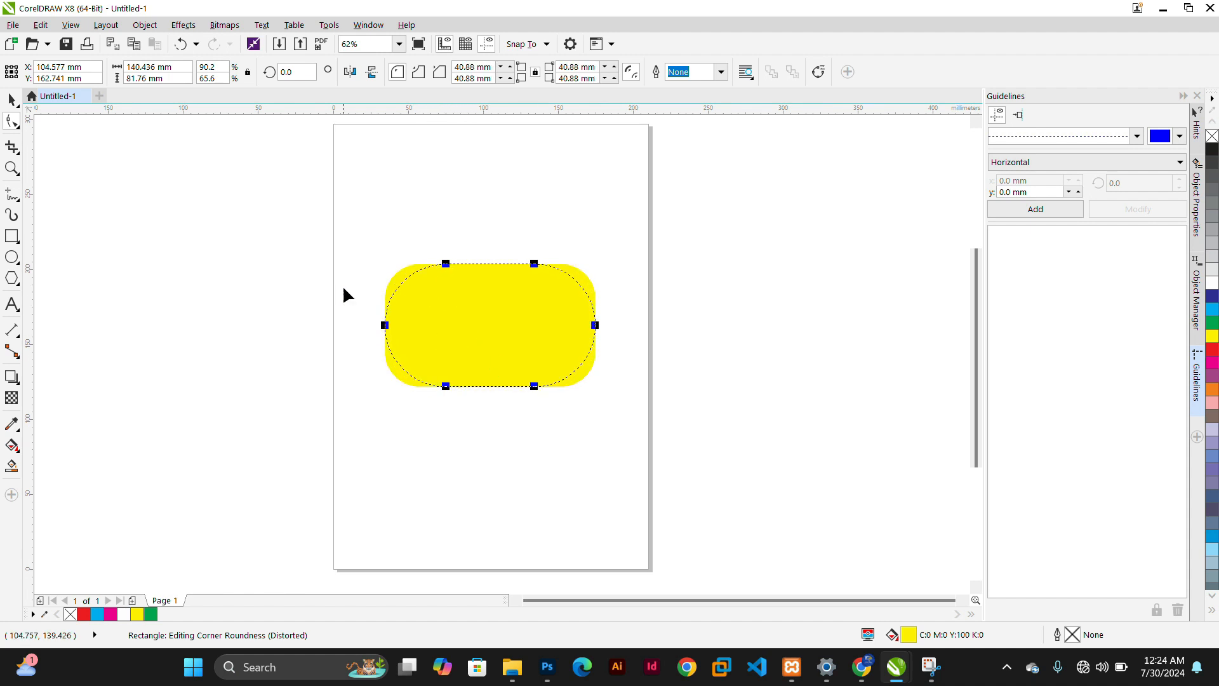
Flatten the yellow rounded shape to about 30 mm high near the page's upper edge and fill it with green.
left_click(12, 99)
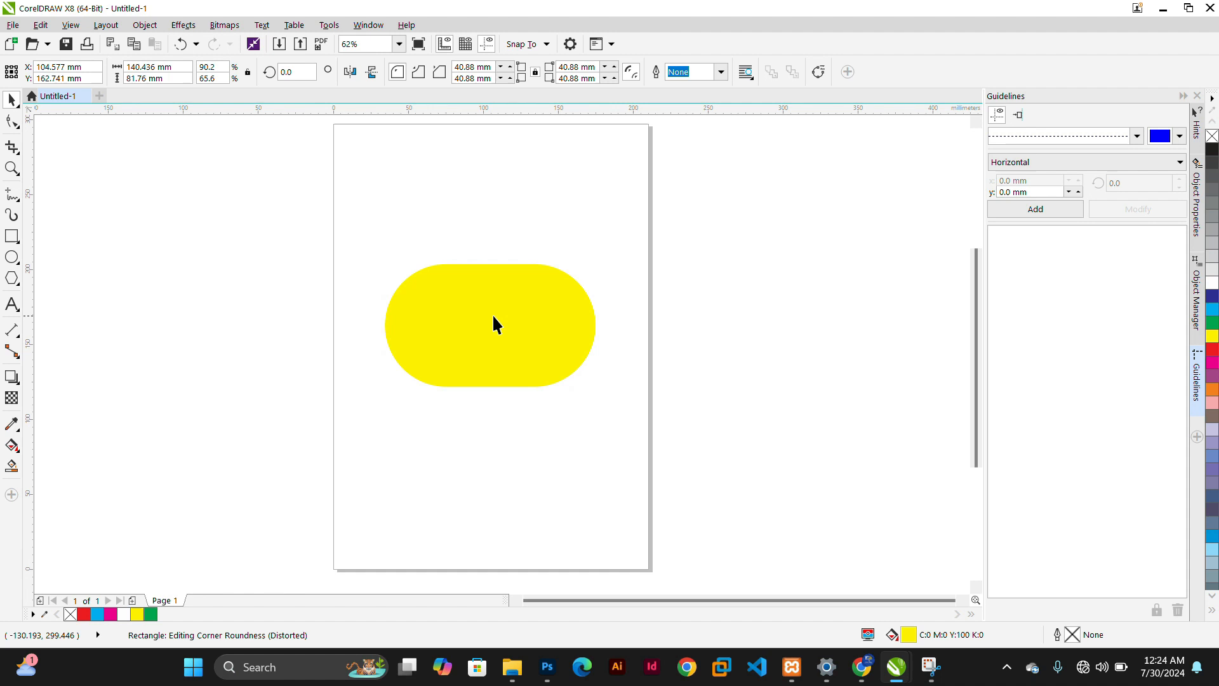
left_click_drag(499, 348, 489, 238)
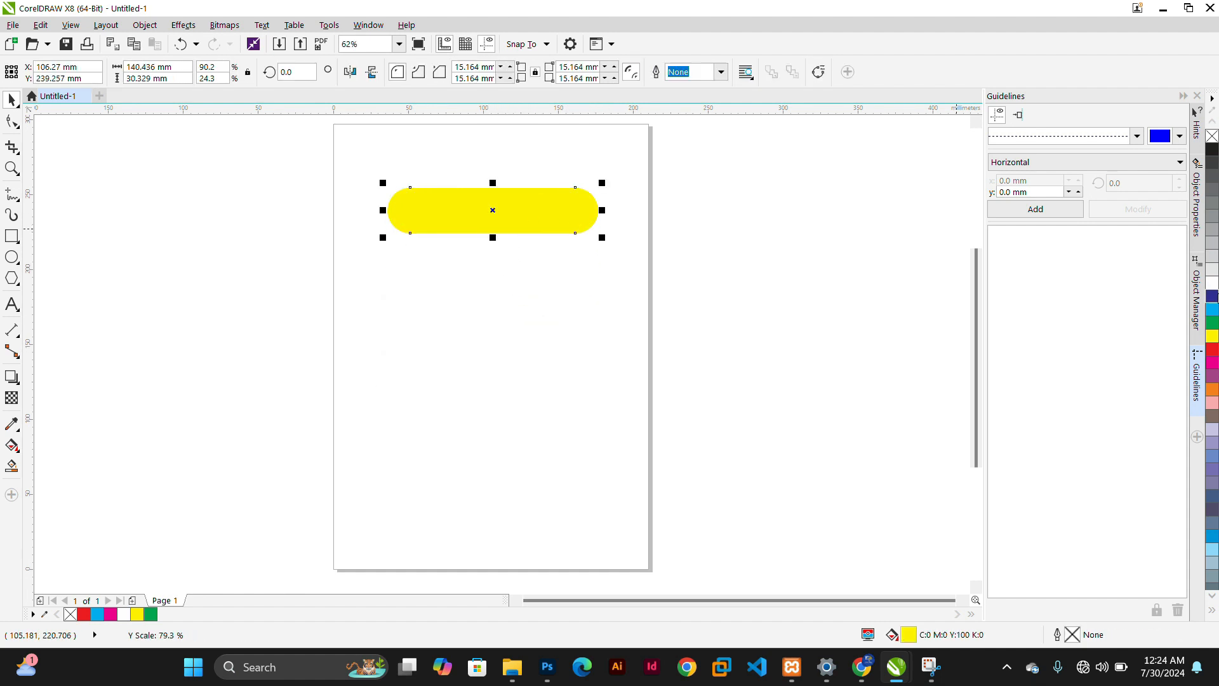
left_click(1211, 322)
left_click(646, 291)
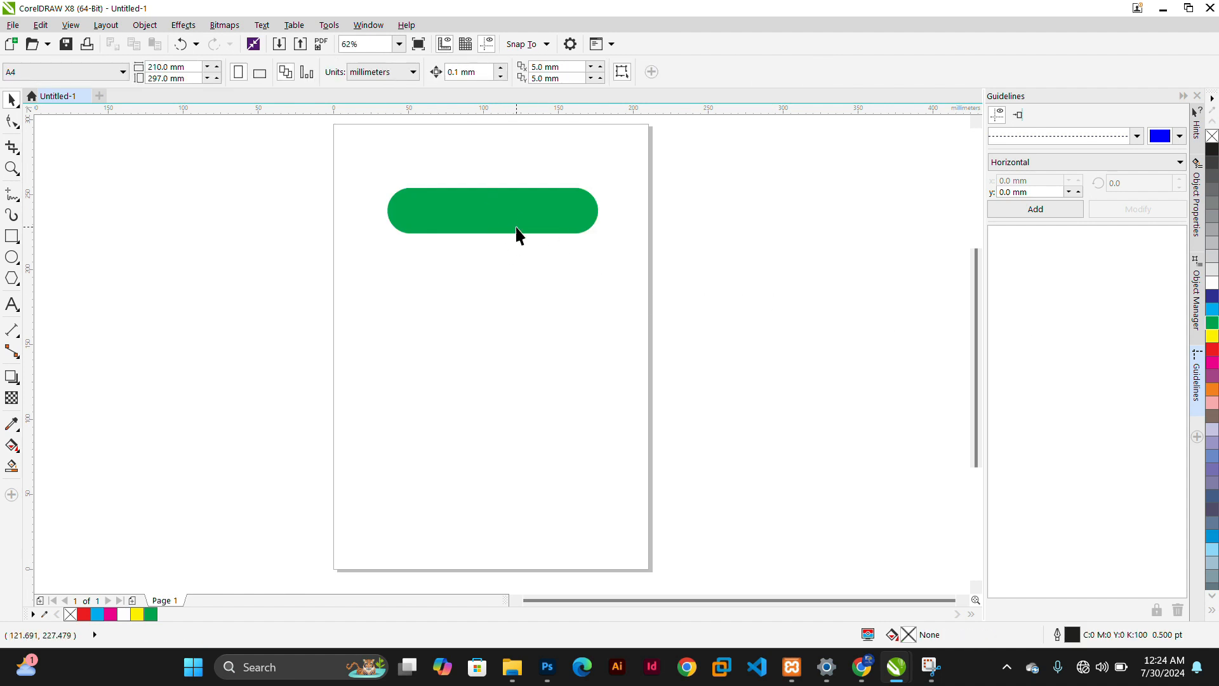
Stretch the green rounded shape to about 67 mm high and narrow it to about 24 mm wide.
left_click(516, 224)
left_click_drag(492, 238, 492, 289)
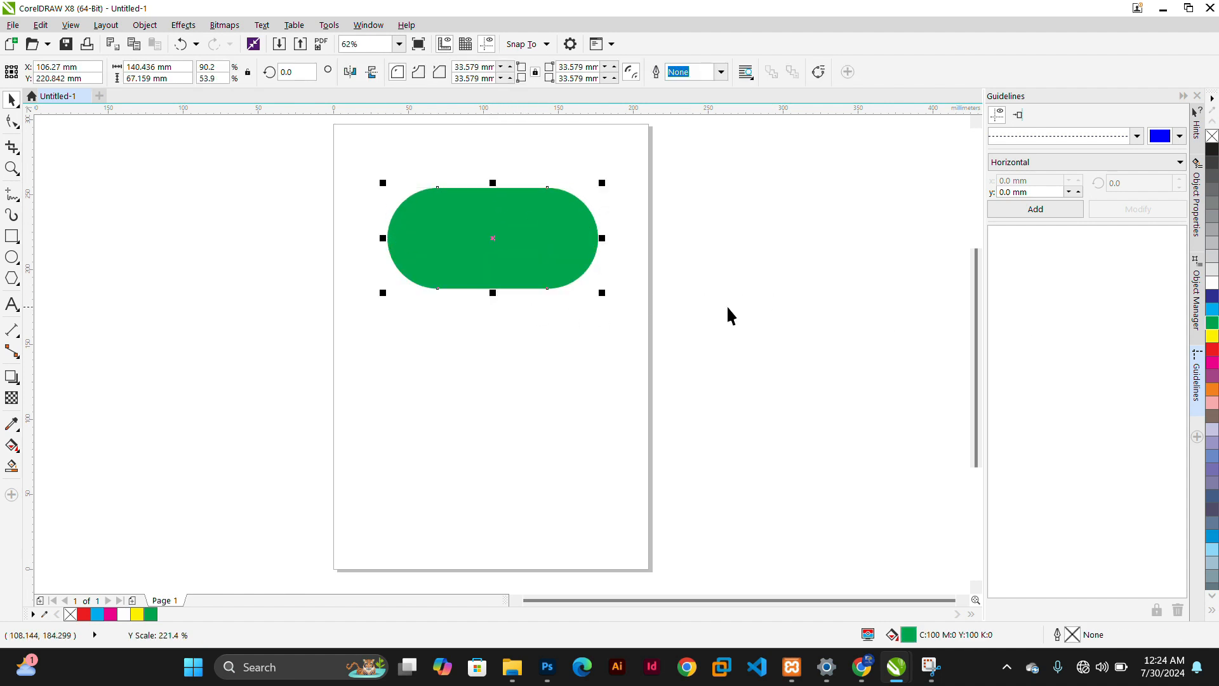
left_click(725, 304)
left_click(452, 245)
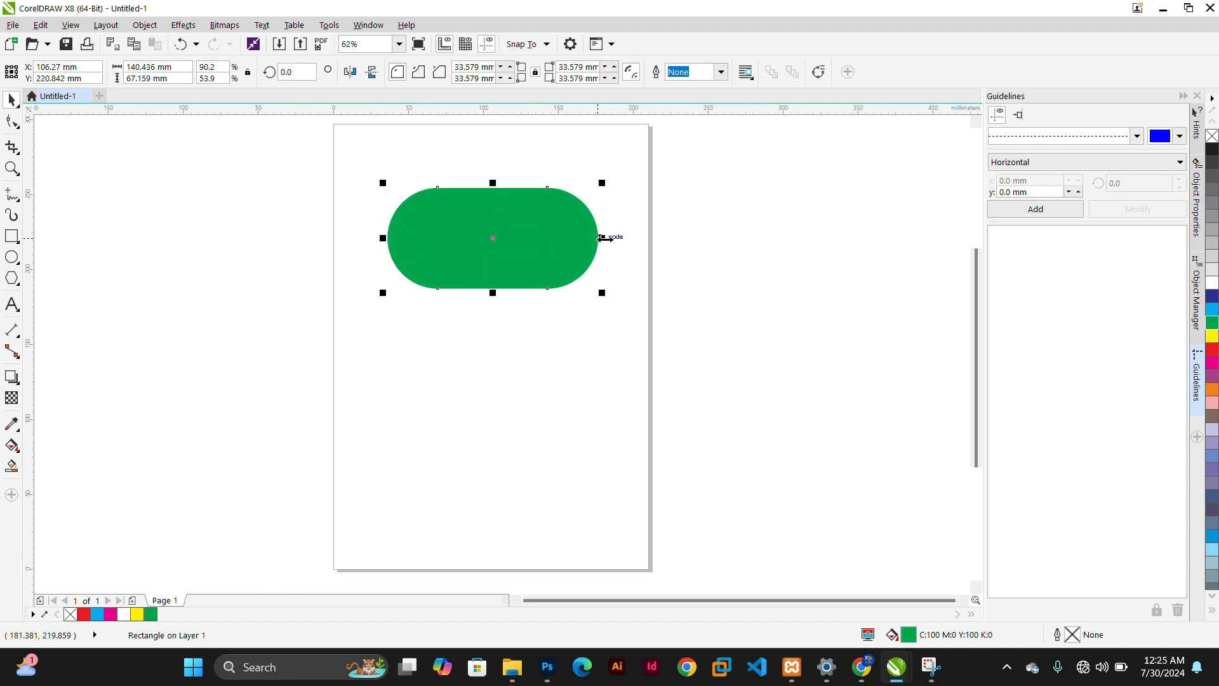
left_click_drag(599, 238, 424, 245)
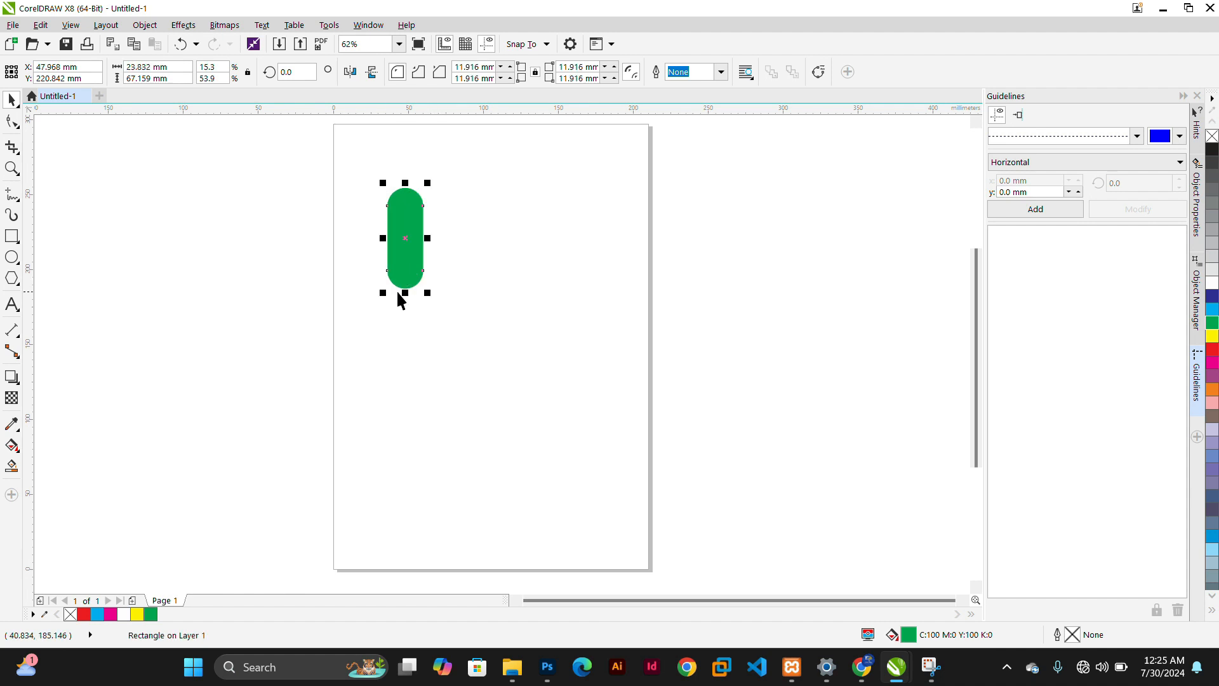
Enlarge the green shape to a near circle of about 122 × 119 mm and flatten it to about 51 mm high in the page's upper part.
left_click_drag(406, 289, 509, 340)
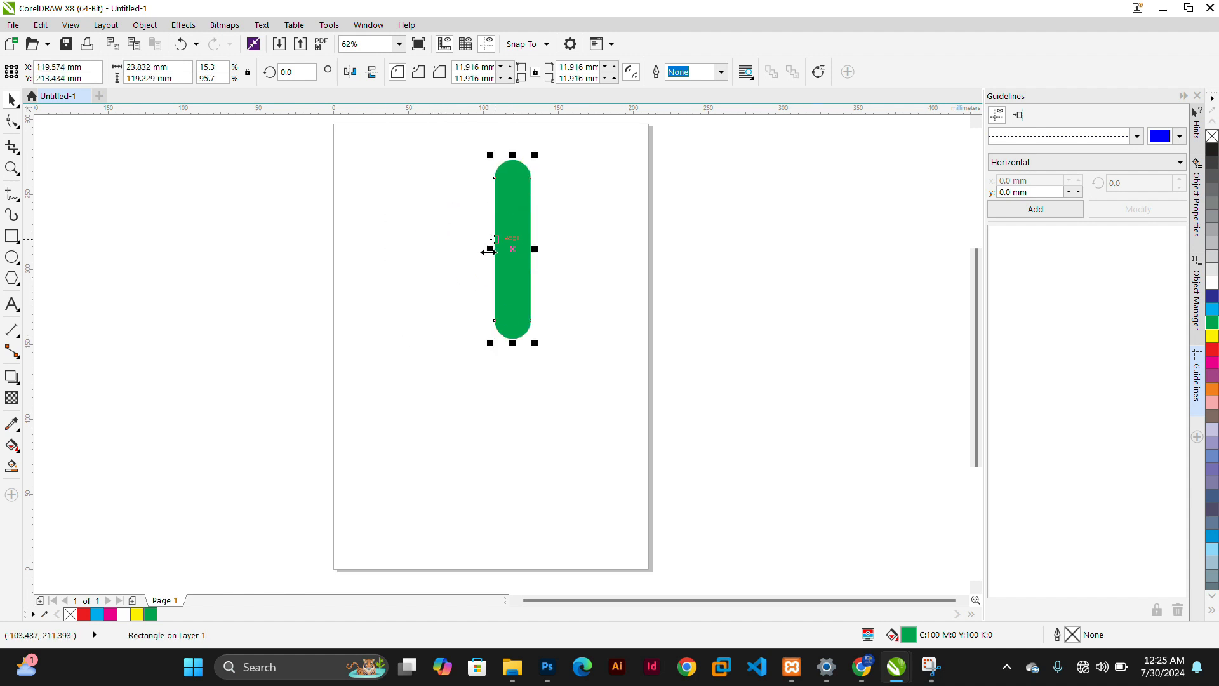
left_click_drag(490, 251, 406, 259)
left_click_drag(531, 249, 451, 265)
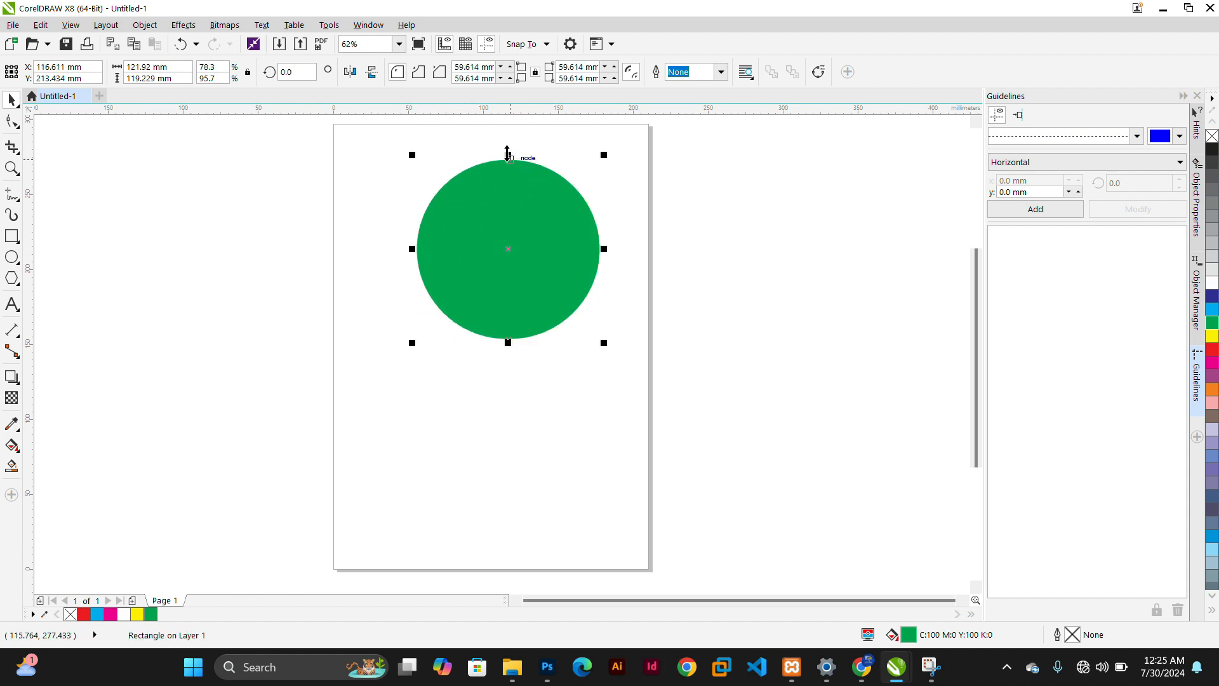
left_click_drag(507, 155, 507, 257)
left_click_drag(506, 317, 487, 245)
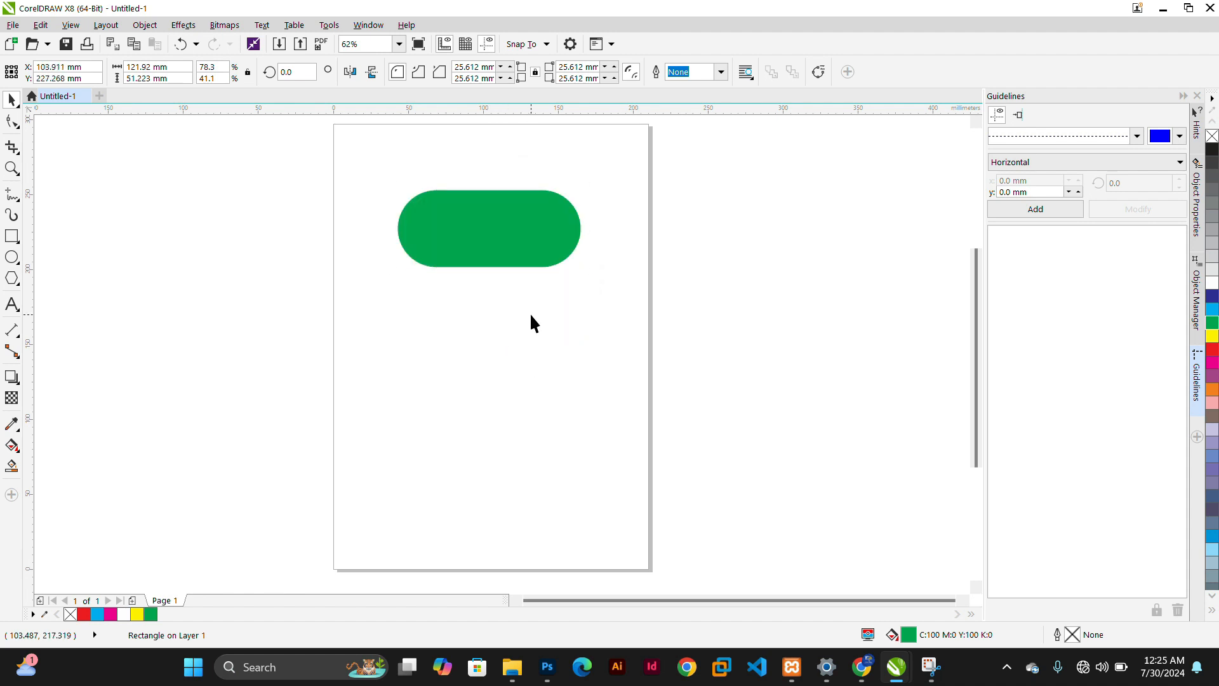
Square off the green shape's corners to a 0 mm radius and stretch it to about 97 mm high.
left_click(11, 121)
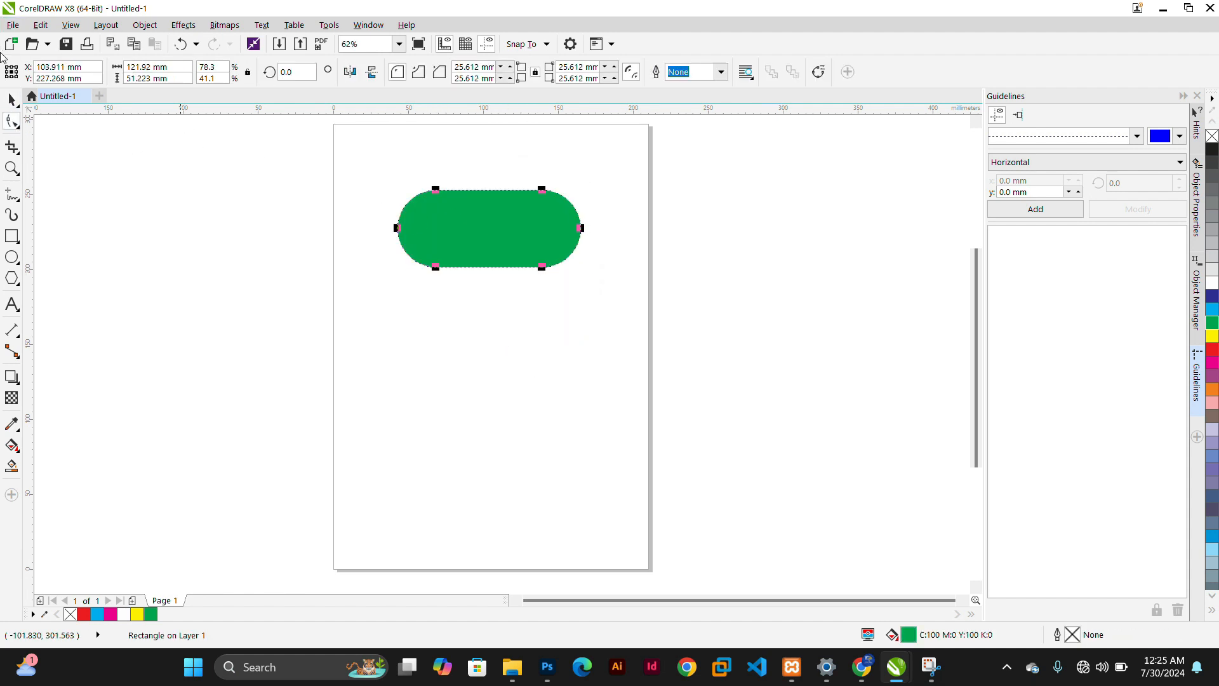
left_click_drag(440, 189, 347, 127)
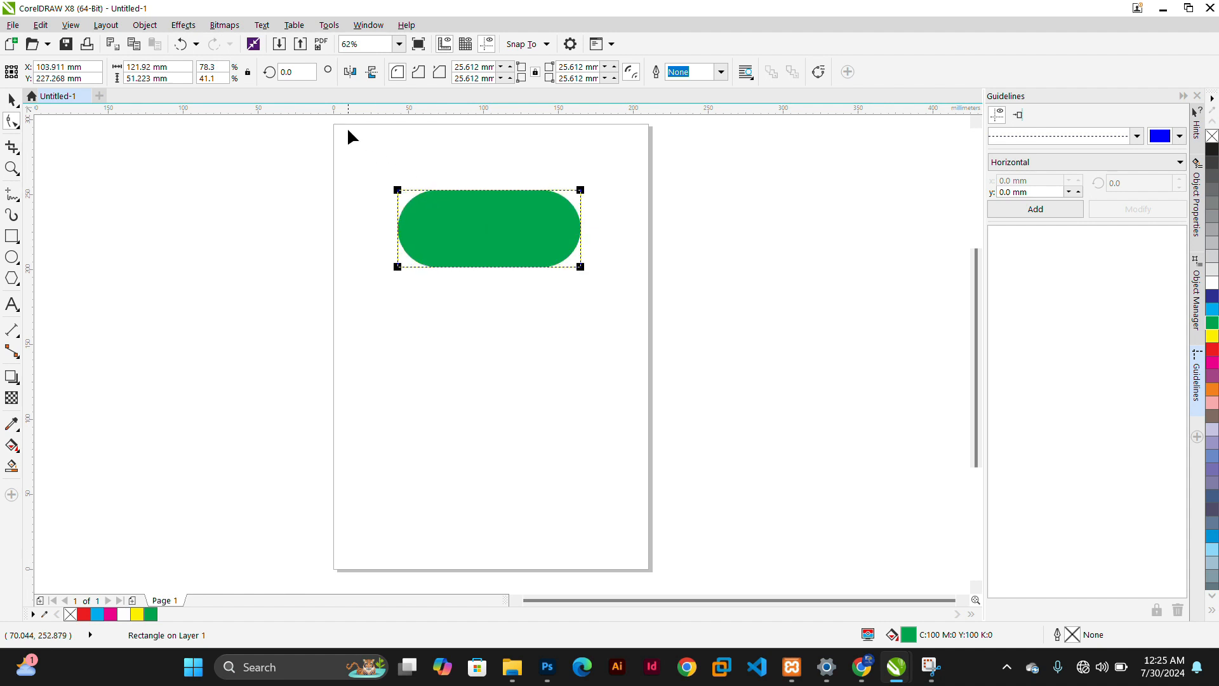
left_click(12, 100)
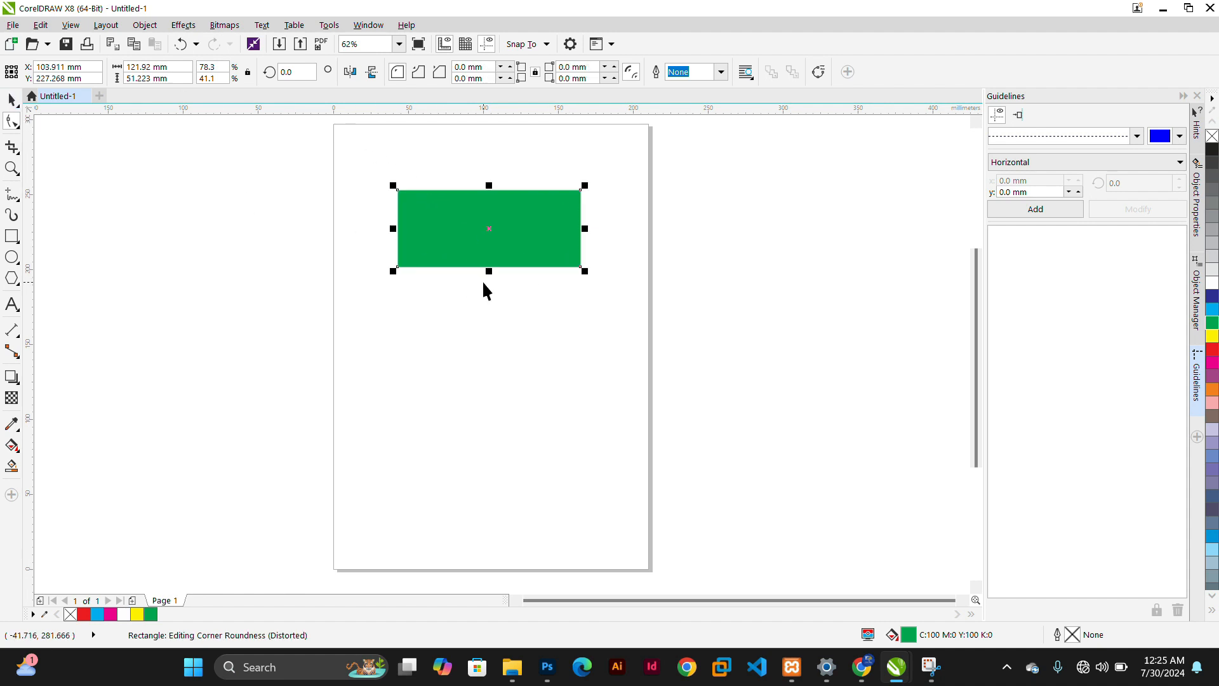
left_click_drag(489, 266, 480, 347)
left_click(479, 346)
left_click(524, 296)
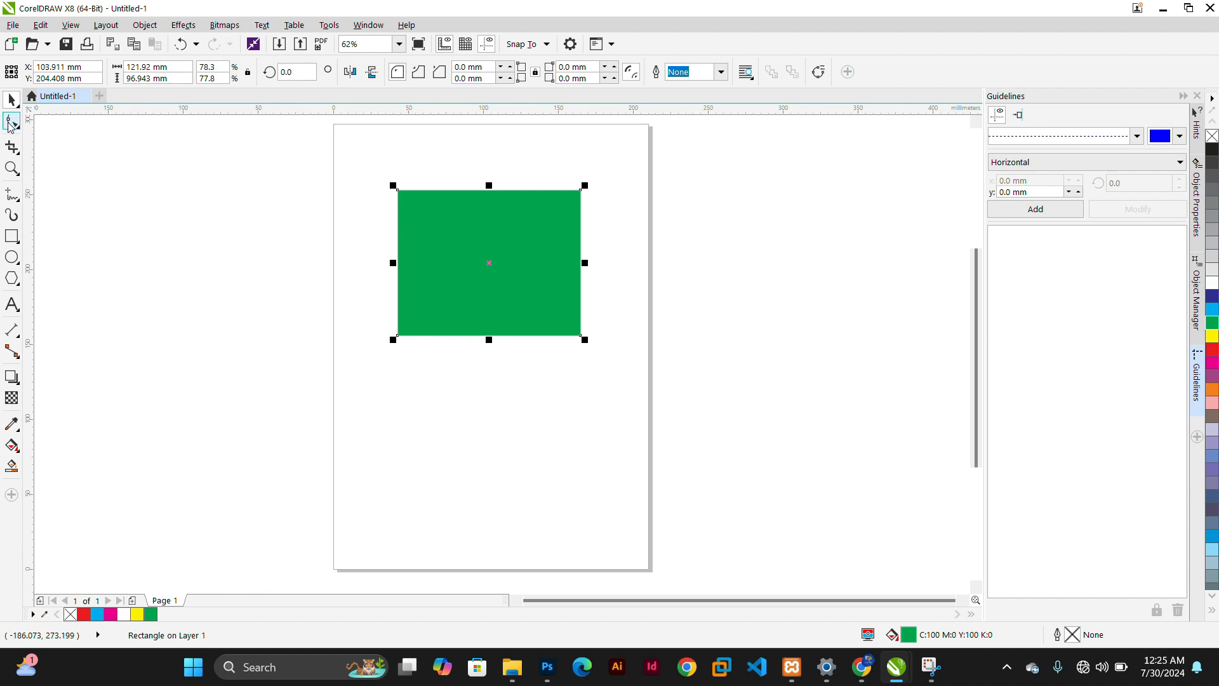
Convert the green rectangle to curves.
left_click(12, 121)
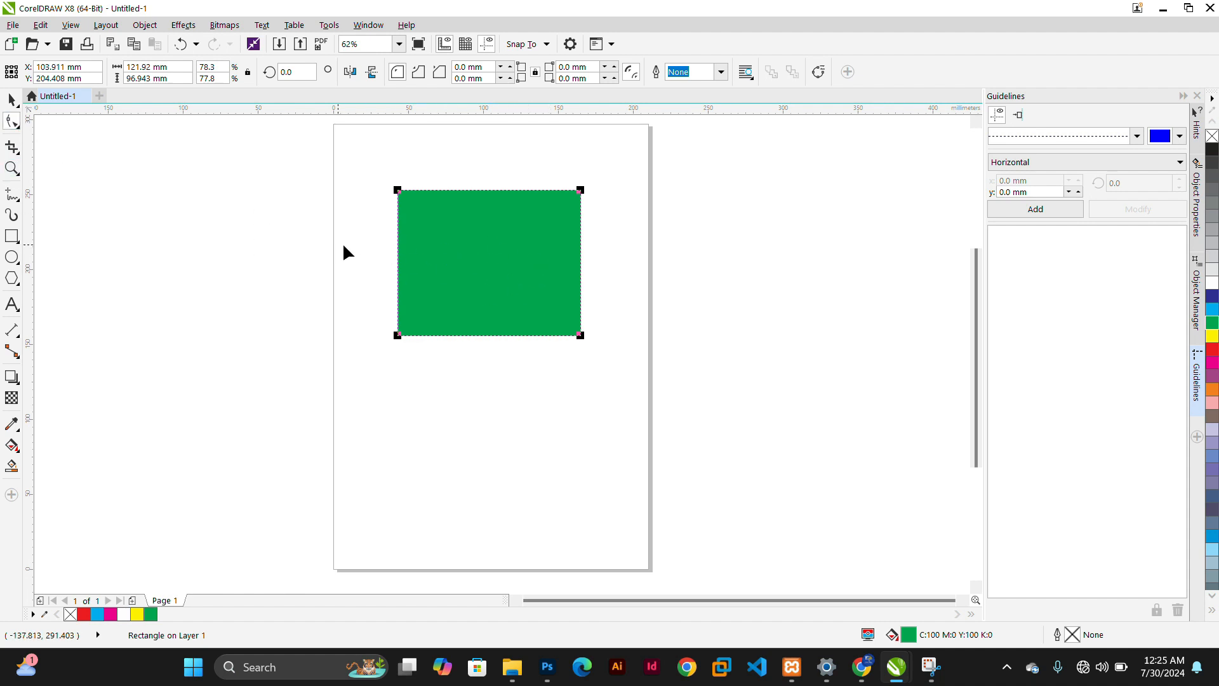
left_click(11, 100)
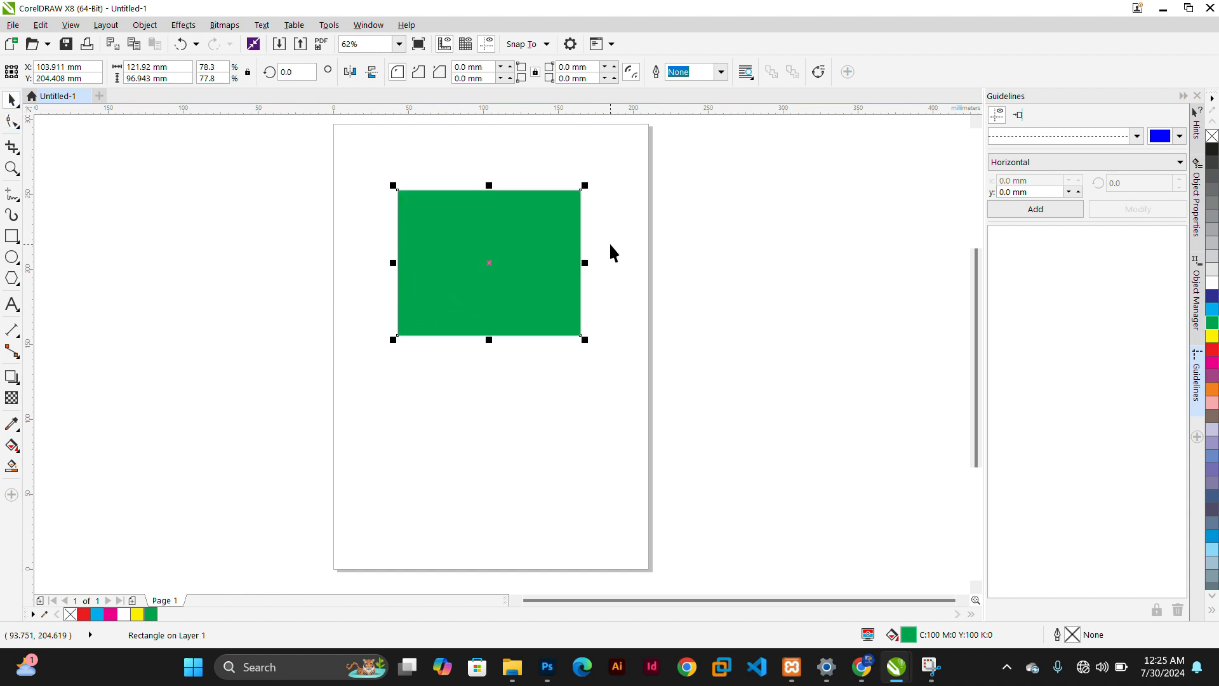
right_click(426, 248)
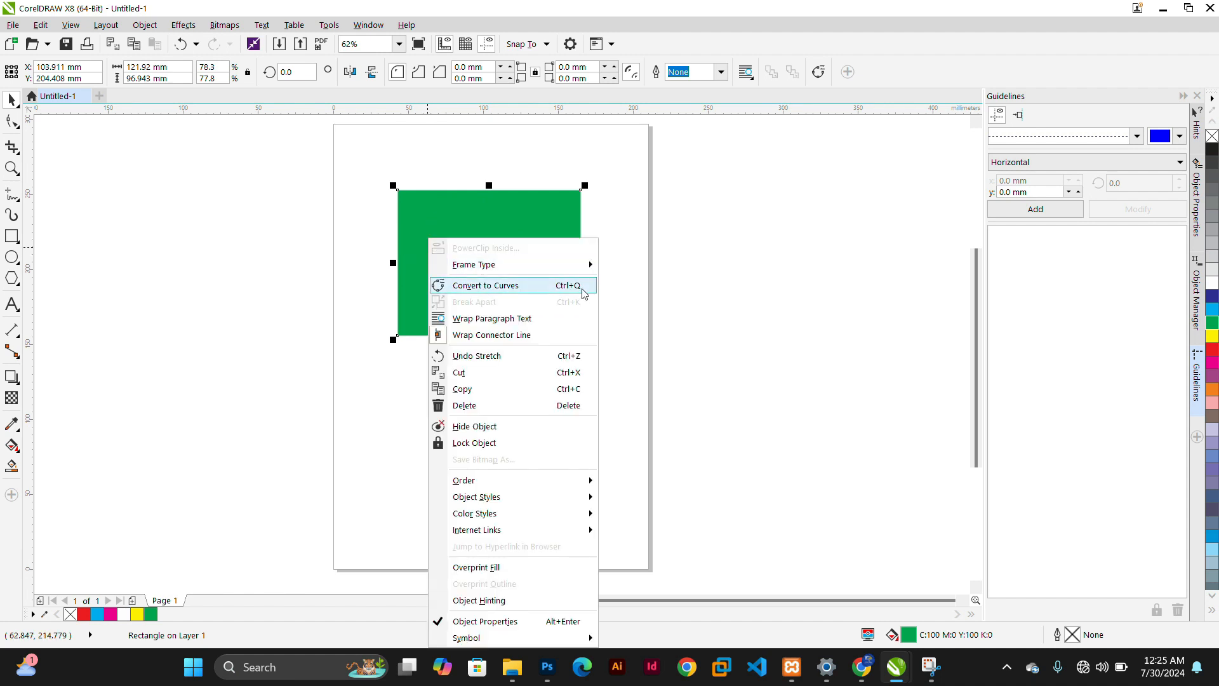
left_click(524, 292)
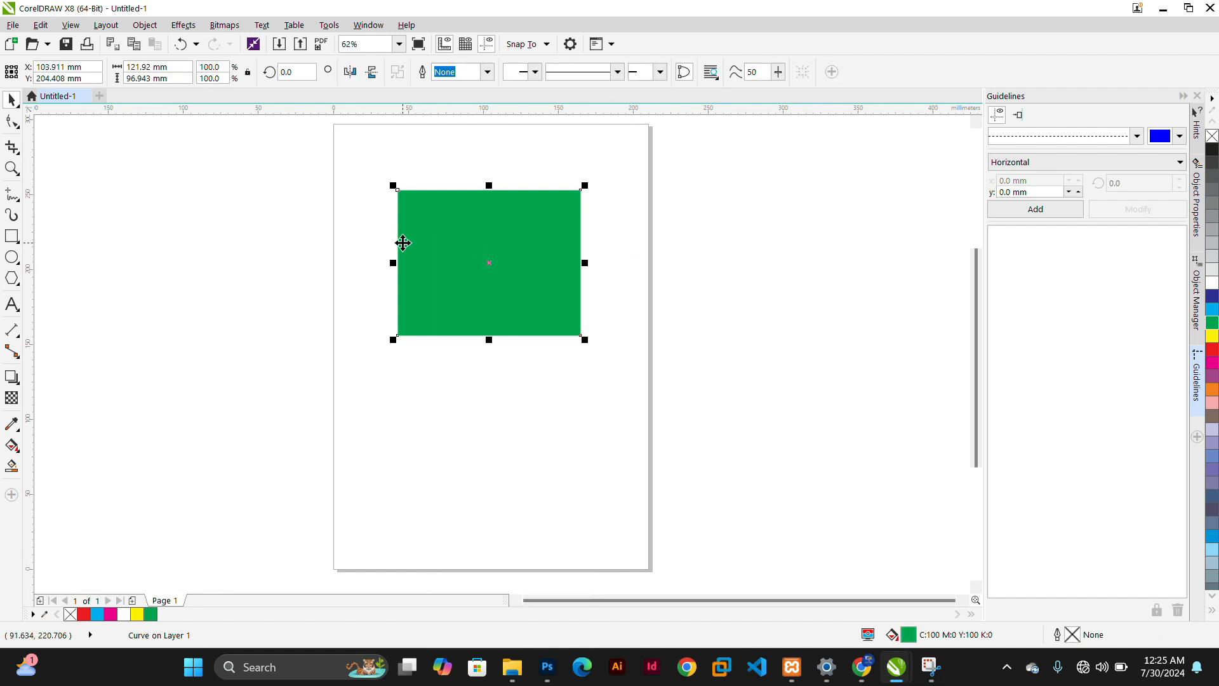
Reshape the green curve into an arrowhead by repositioning its four corner nodes with the Shape tool, pulling the lower-left corner inward.
left_click(12, 121)
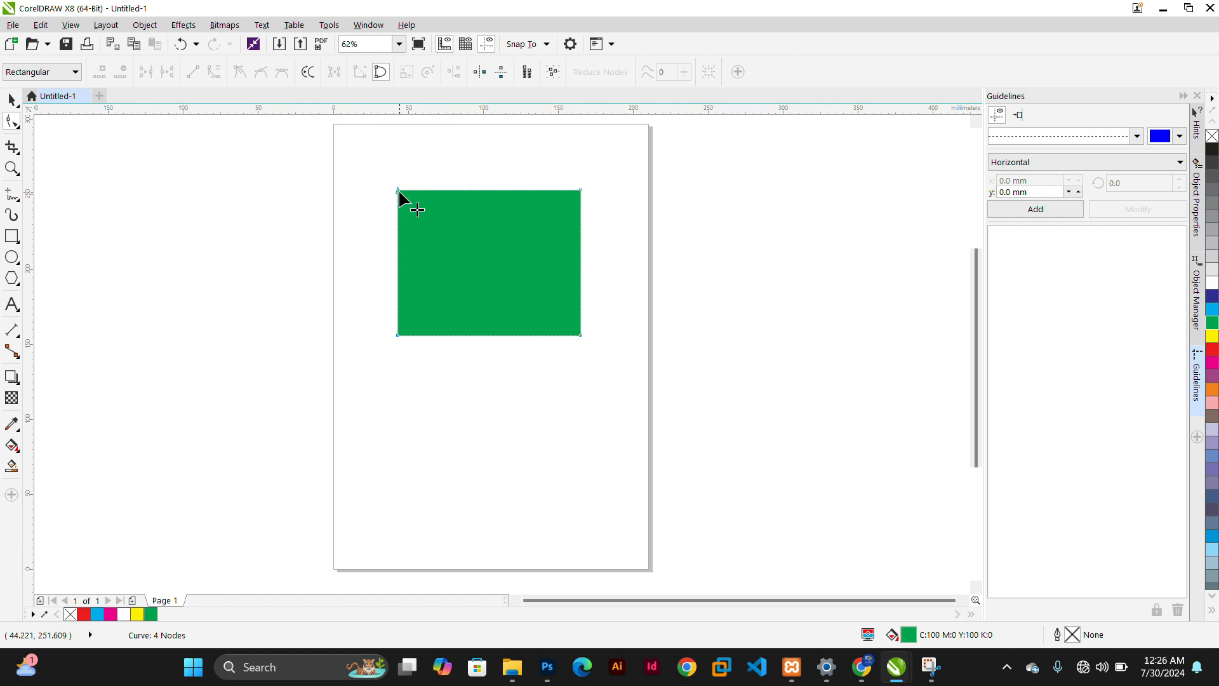
left_click_drag(396, 189, 339, 234)
left_click_drag(577, 191, 681, 174)
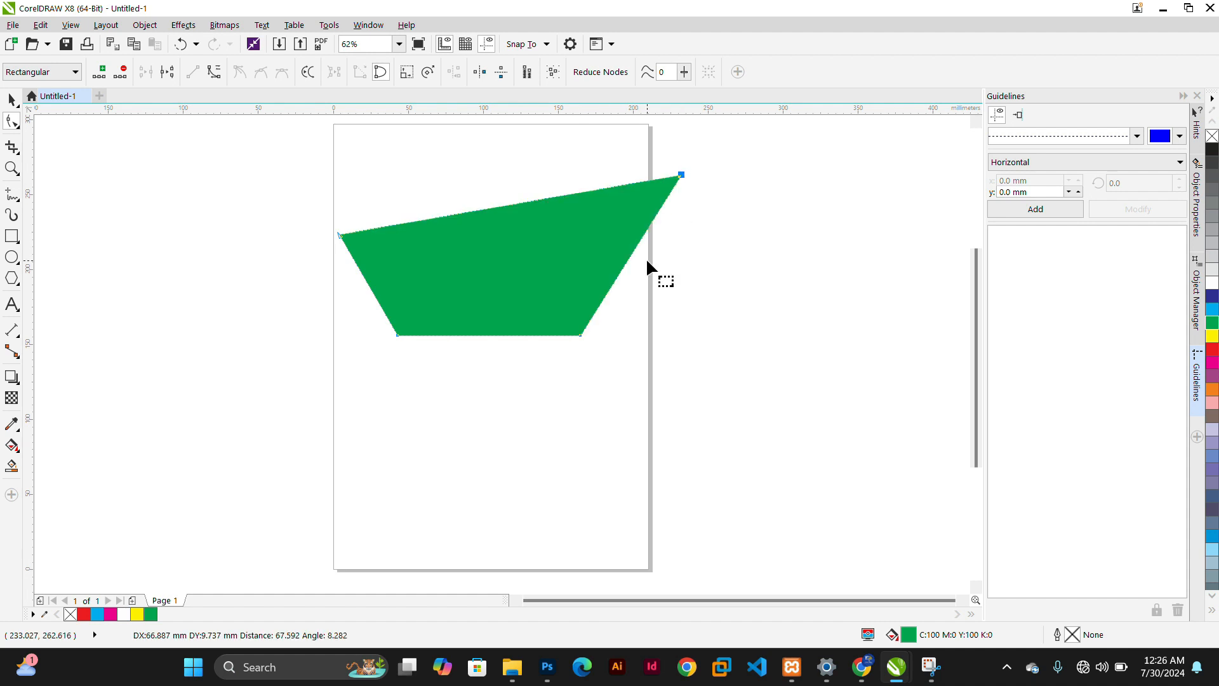
left_click_drag(579, 334, 532, 411)
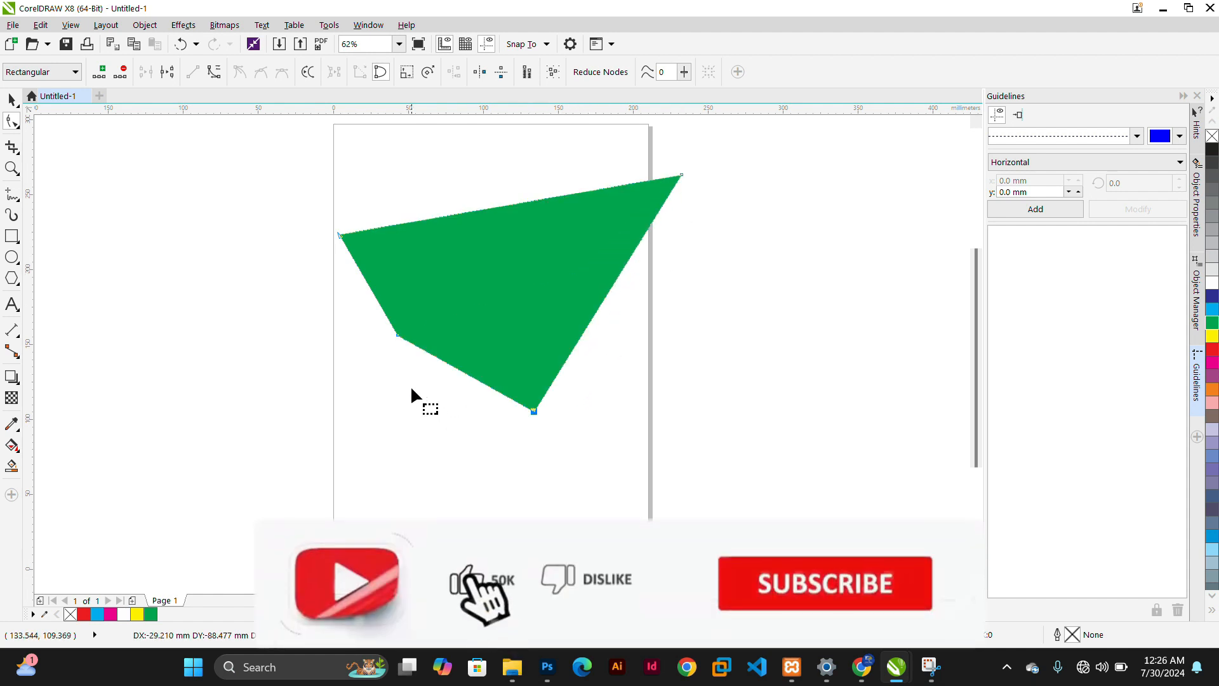
left_click(397, 335)
left_click_drag(397, 335, 542, 267)
left_click(582, 428)
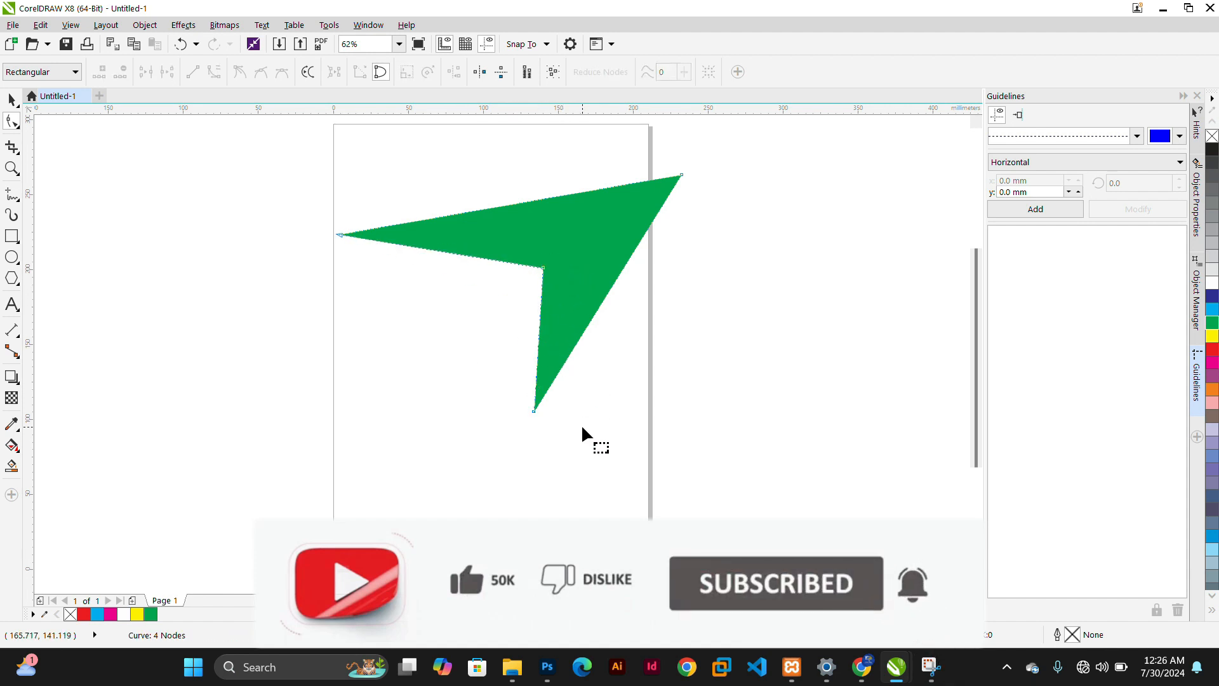
left_click_drag(682, 173, 617, 175)
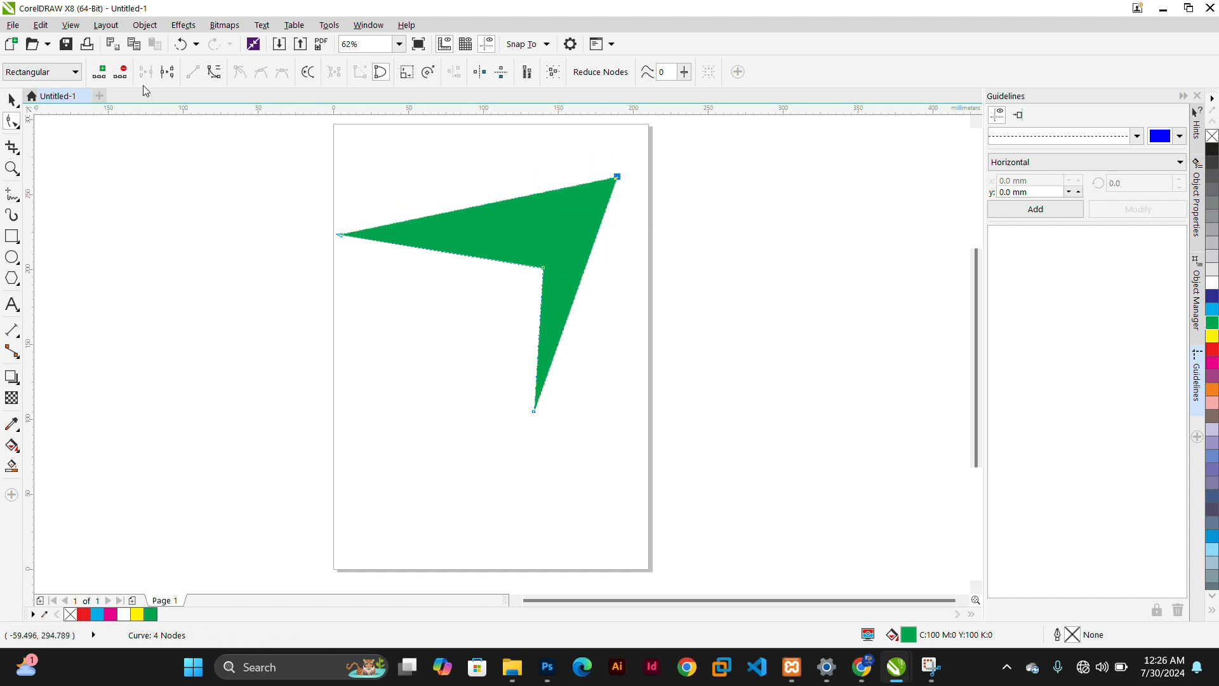
Convert the arrowhead's upper inner edge to a curve and bend it upward near the inner corner.
left_click(337, 234)
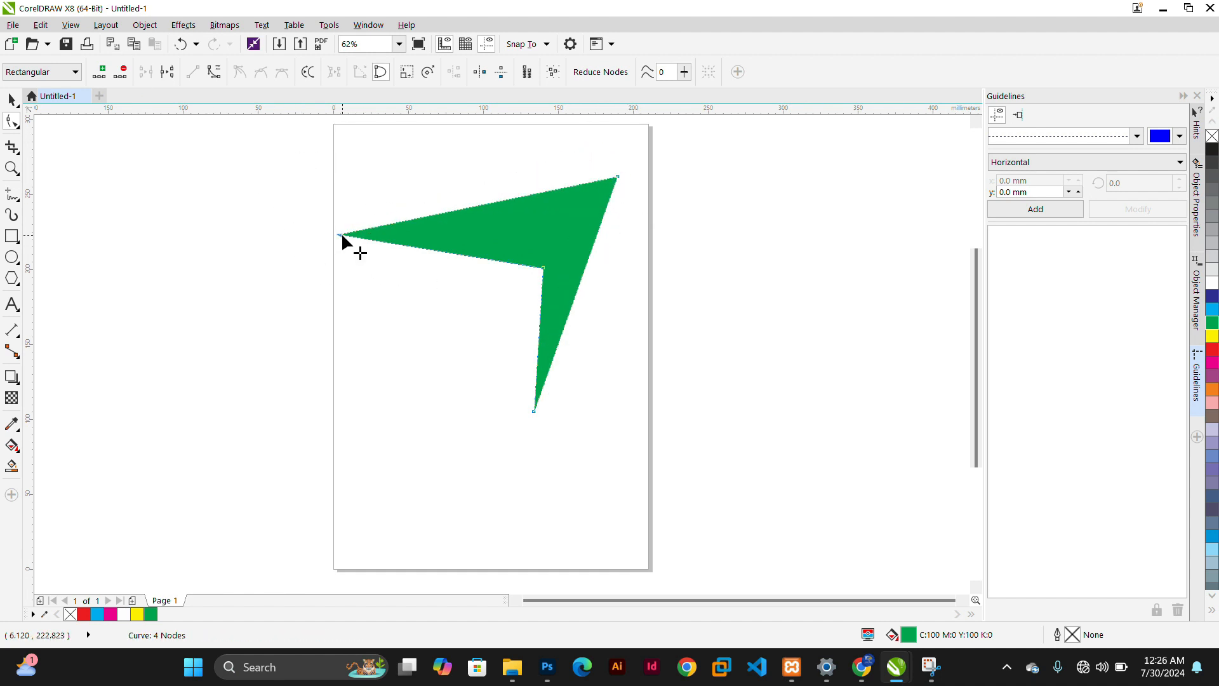
left_click(216, 77)
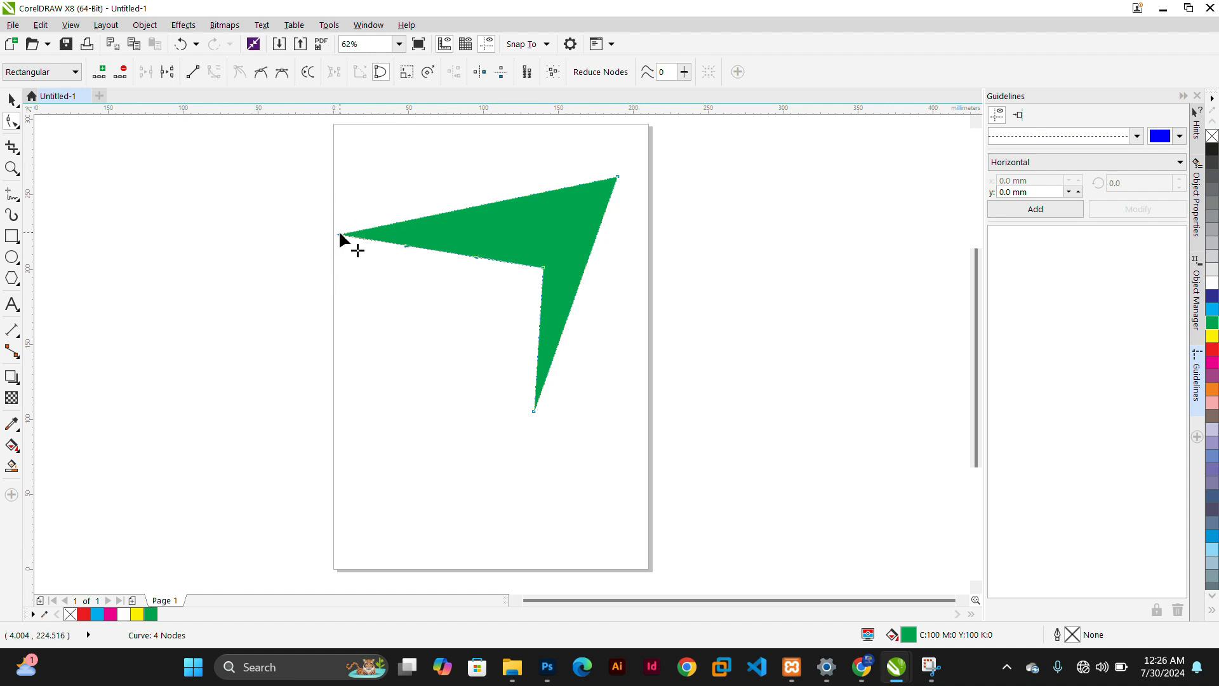
left_click_drag(477, 256, 510, 230)
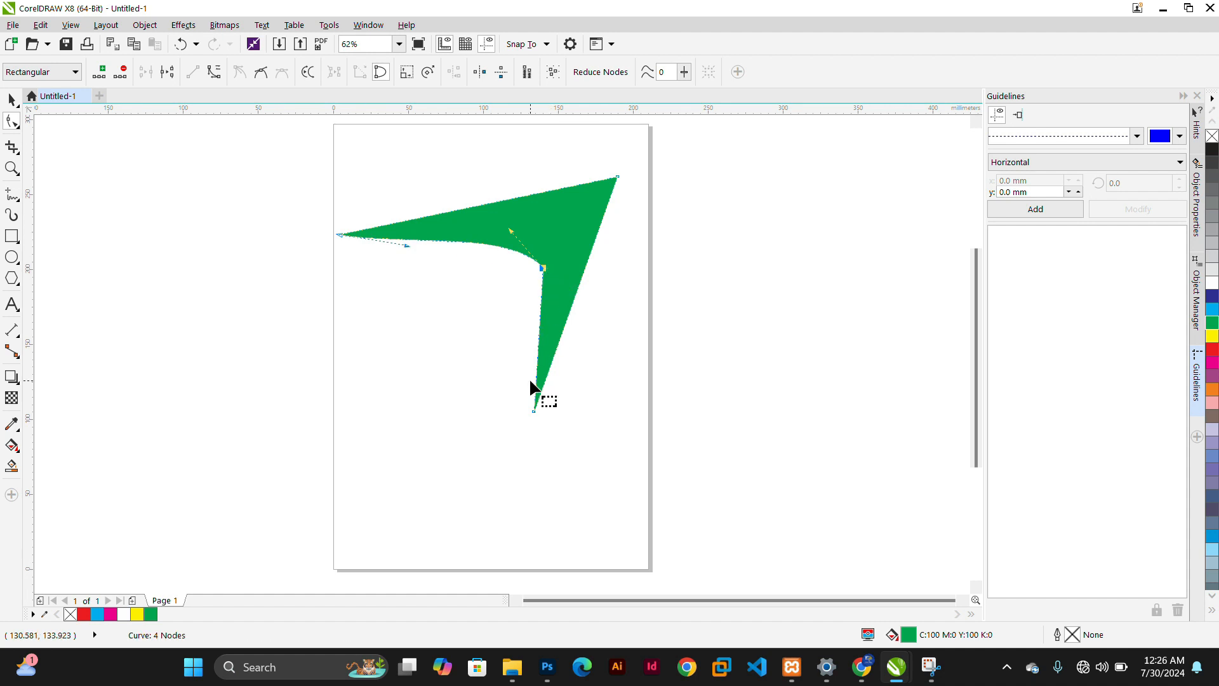
Convert the arrowhead's outer right edge to a curve and bulge it outward past the page's right edge.
left_click(213, 72)
left_click_drag(590, 256, 781, 325)
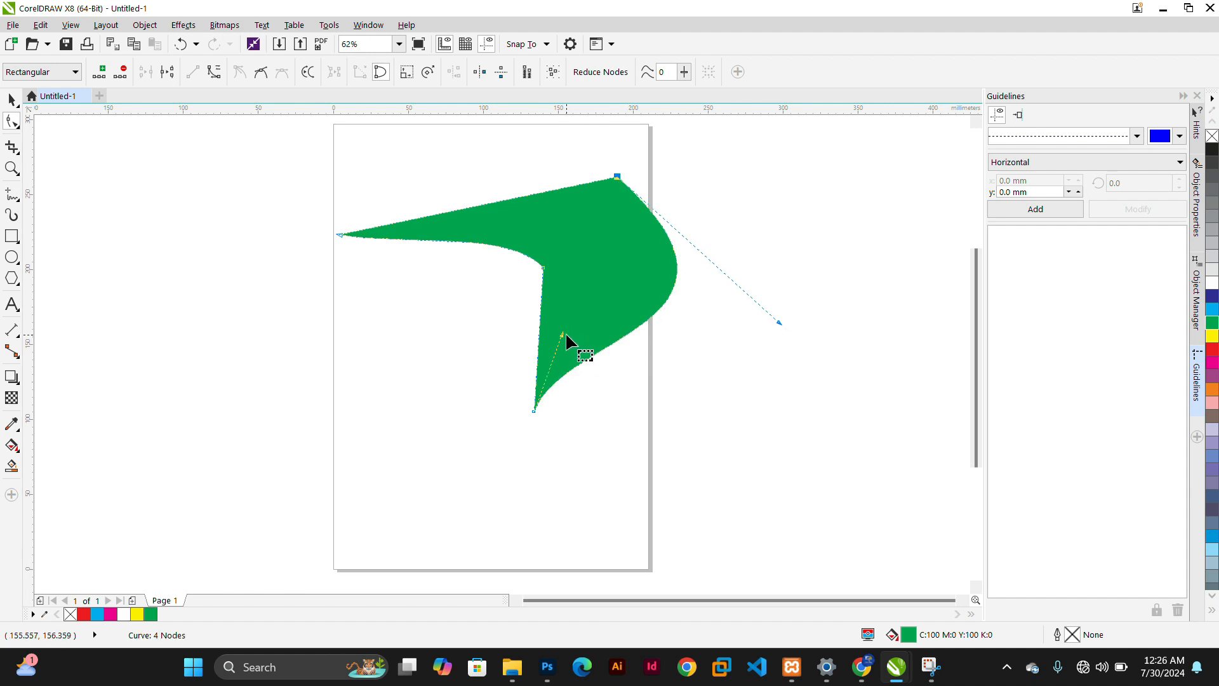
left_click_drag(563, 335, 762, 463)
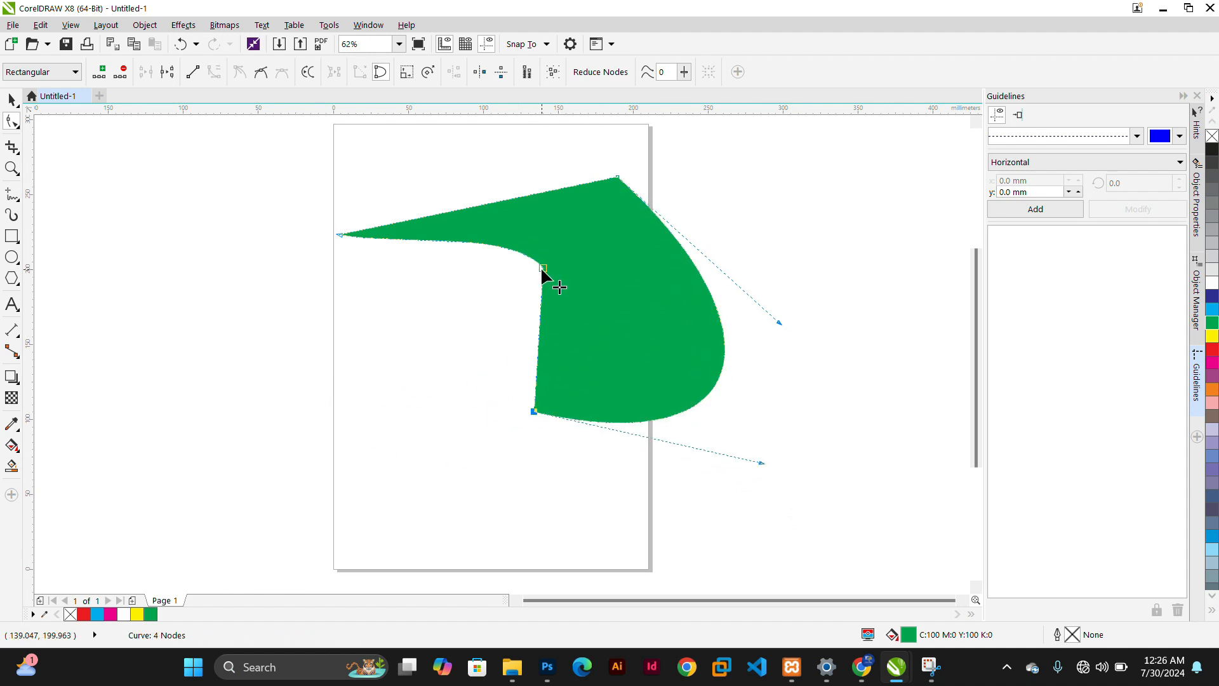
Move the green shape's inner corner node right and down into the bulge and smooth the upper inner curve.
left_click_drag(540, 267, 672, 332)
left_click_drag(639, 295, 567, 224)
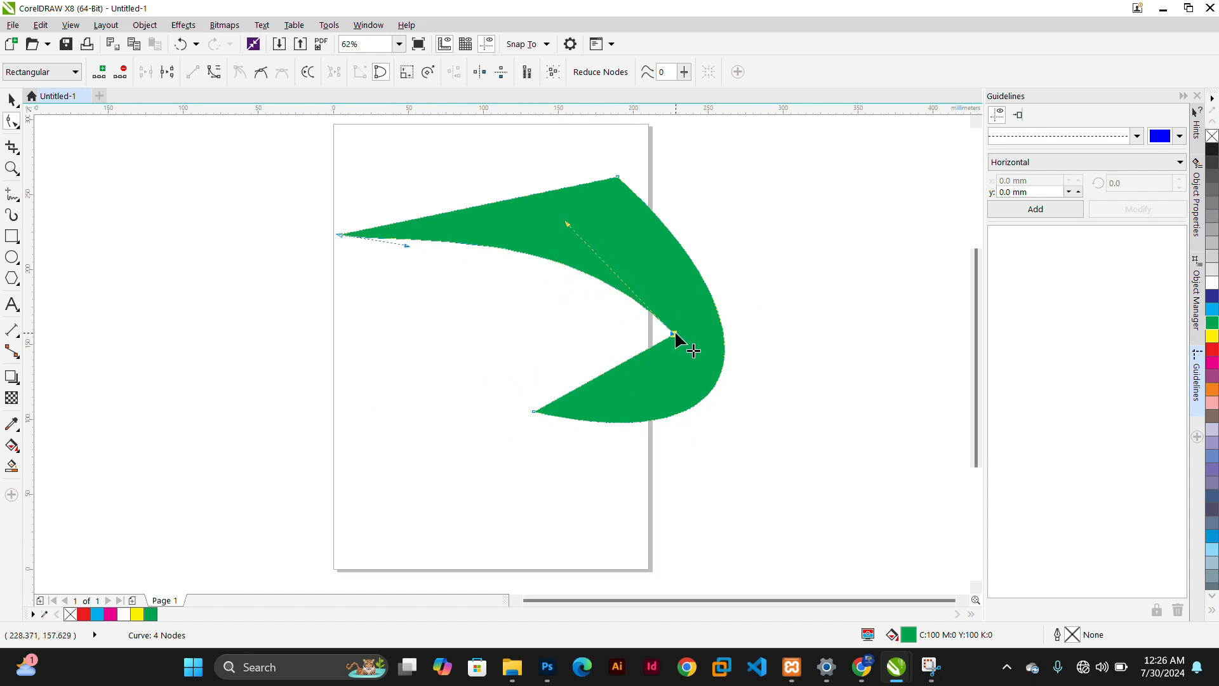
left_click_drag(674, 331, 636, 324)
Convert the green shape's lower inner edge to a curve and bend it toward the outer bulge.
left_click(533, 412)
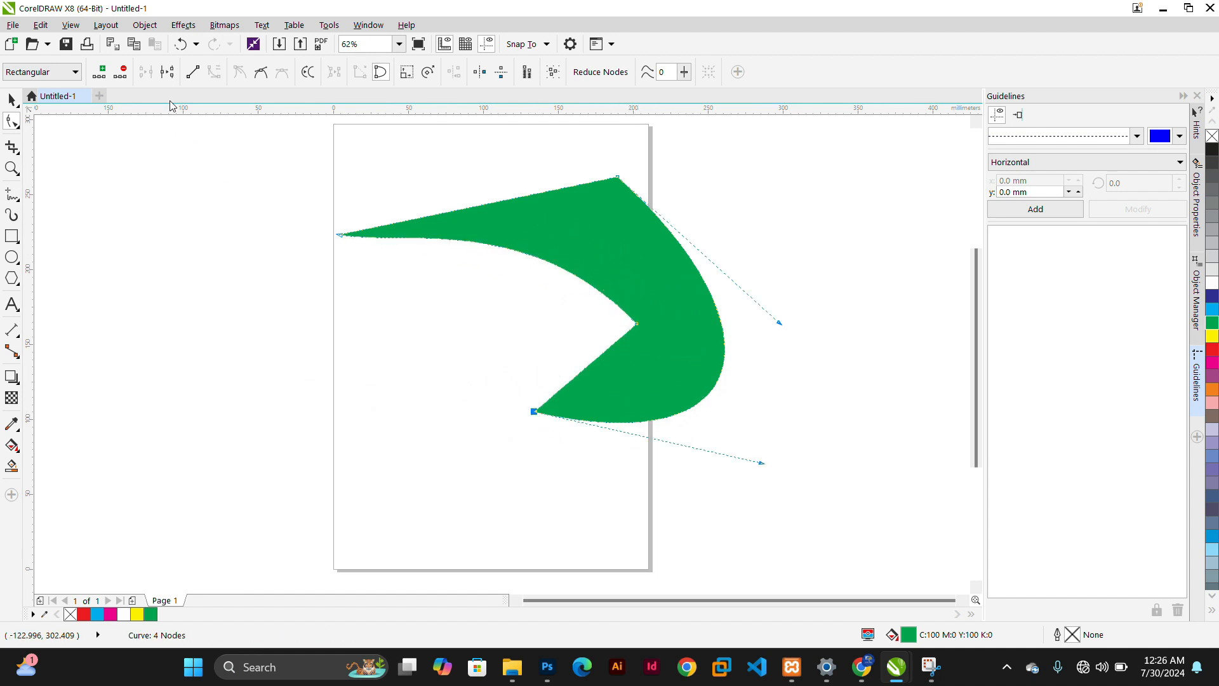
left_click(636, 323)
left_click_drag(601, 350, 592, 377)
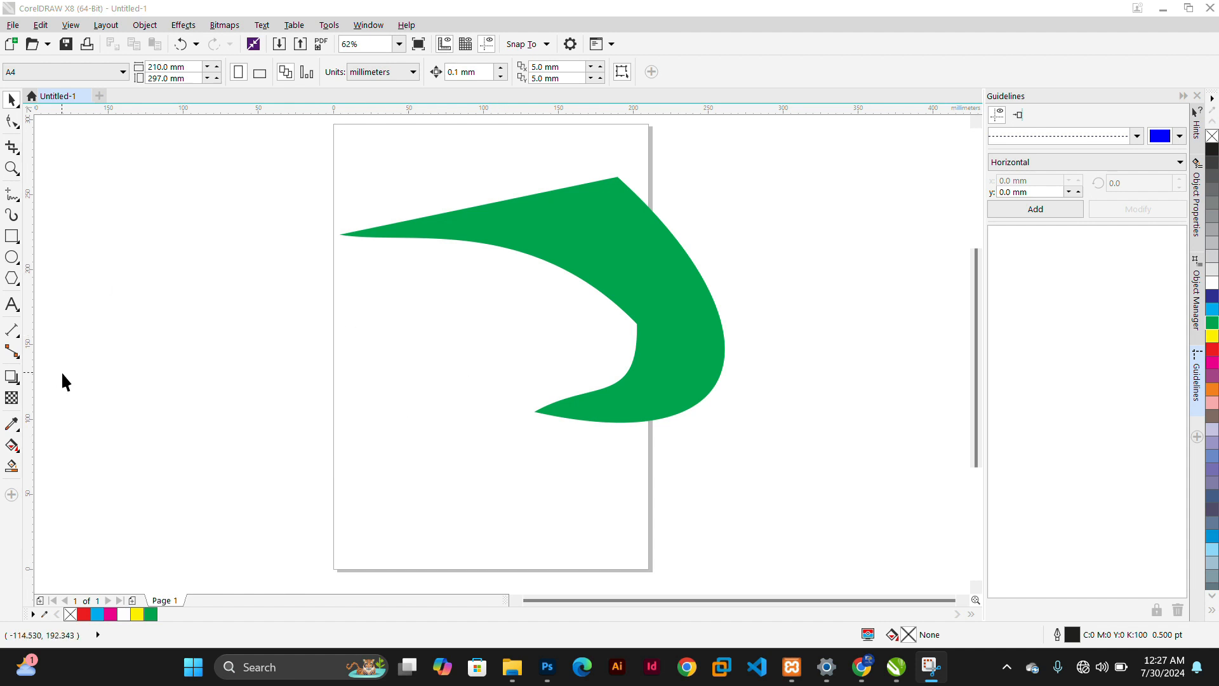
Add the letter "a" as Arial artistic text left of the page and enlarge it to about 97 × 110 mm.
left_click(11, 306)
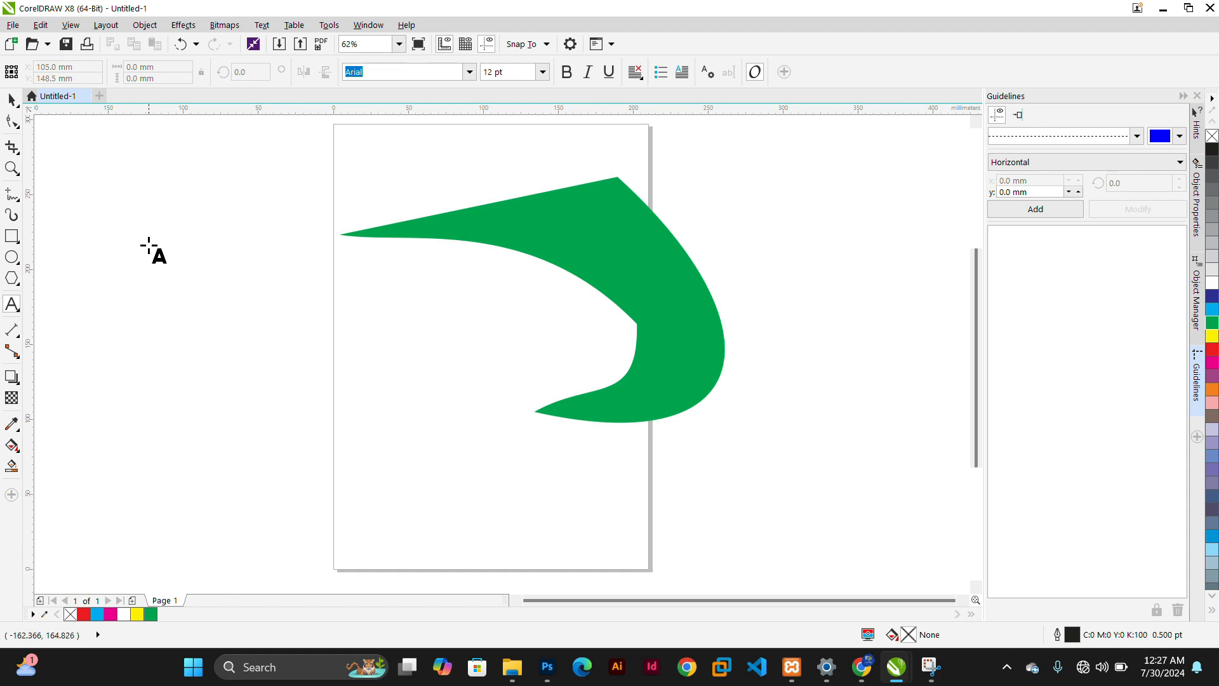
left_click(180, 314)
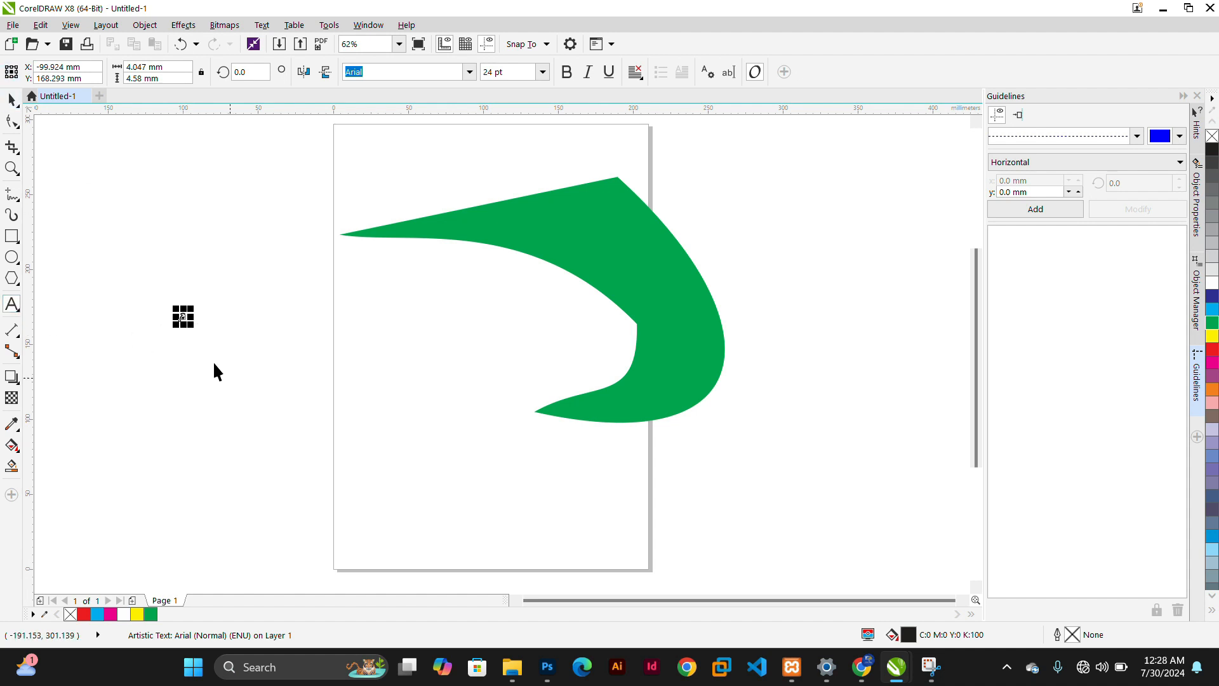
left_click_drag(194, 327, 306, 393)
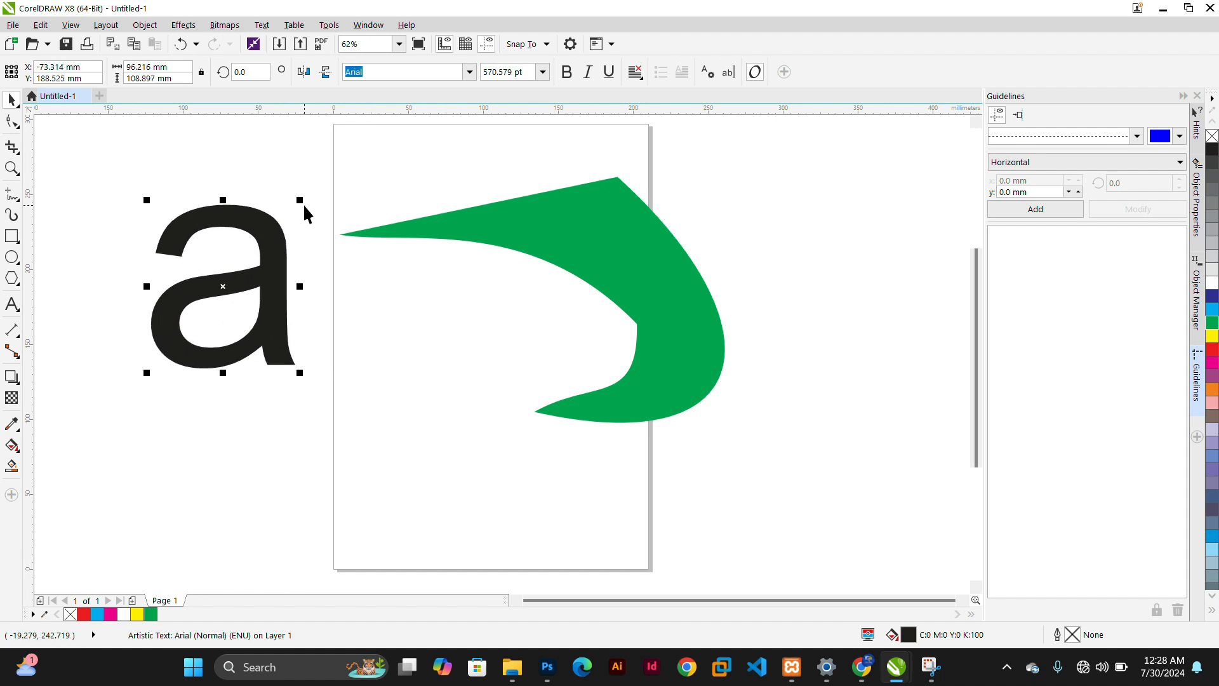
mouse_move(304, 201)
left_mouse_down()
mouse_move(343, 177)
mouse_move(316, 191)
mouse_move(330, 172)
mouse_move(300, 193)
left_mouse_up()
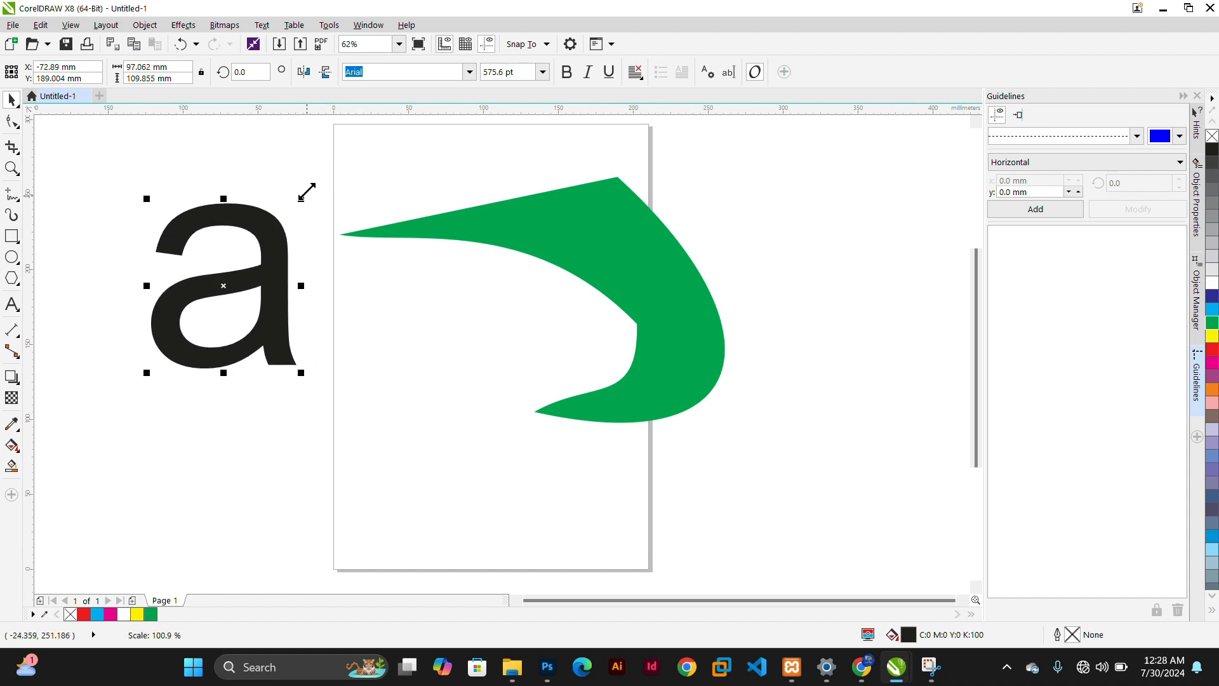
Convert the letter "a" to curves.
left_click(331, 179)
left_click(268, 232)
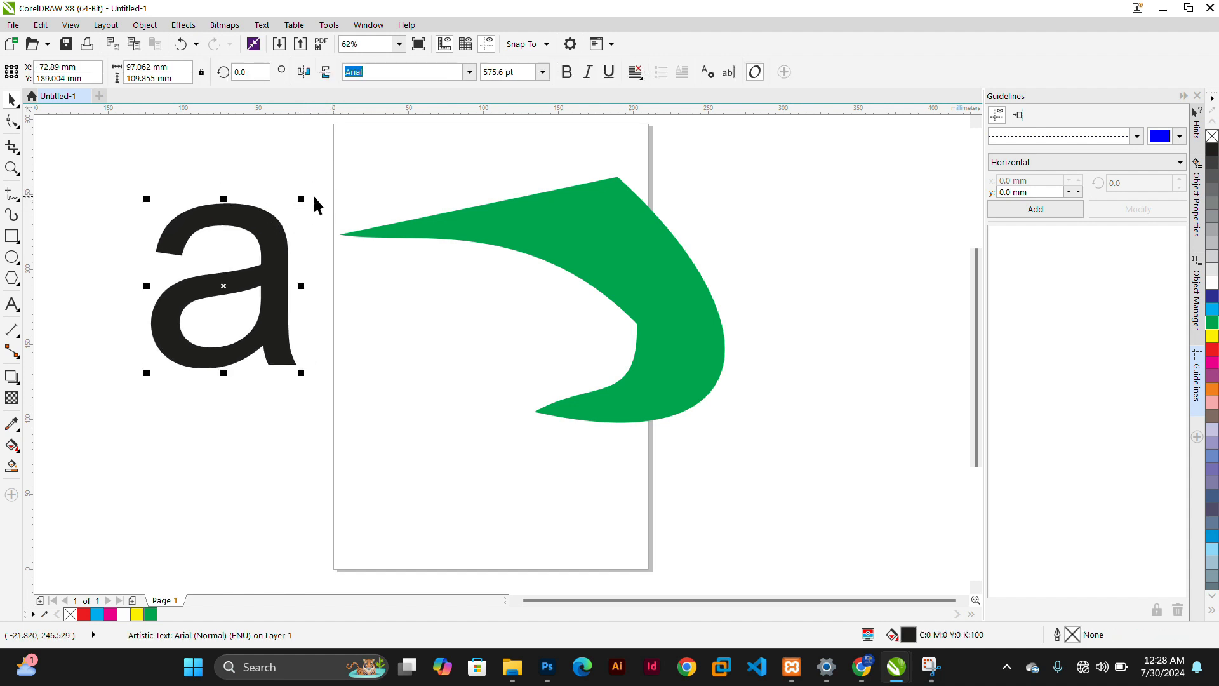
left_click(242, 240)
left_click(287, 217)
right_click(270, 247)
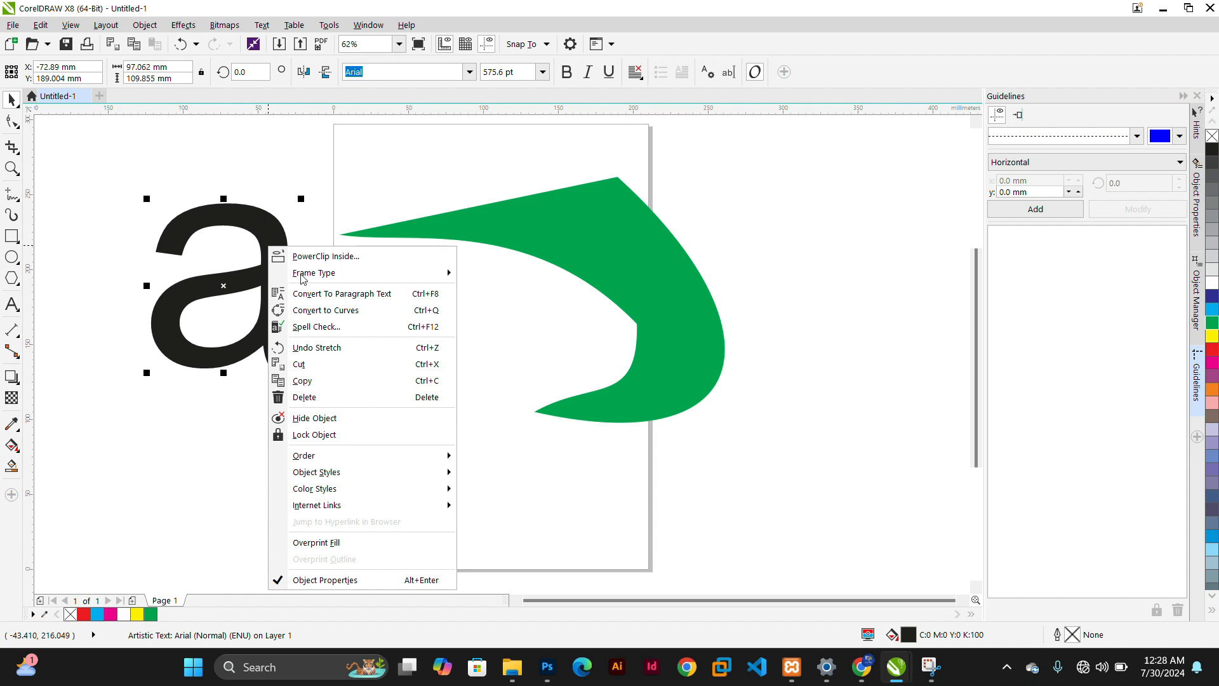
left_click(315, 311)
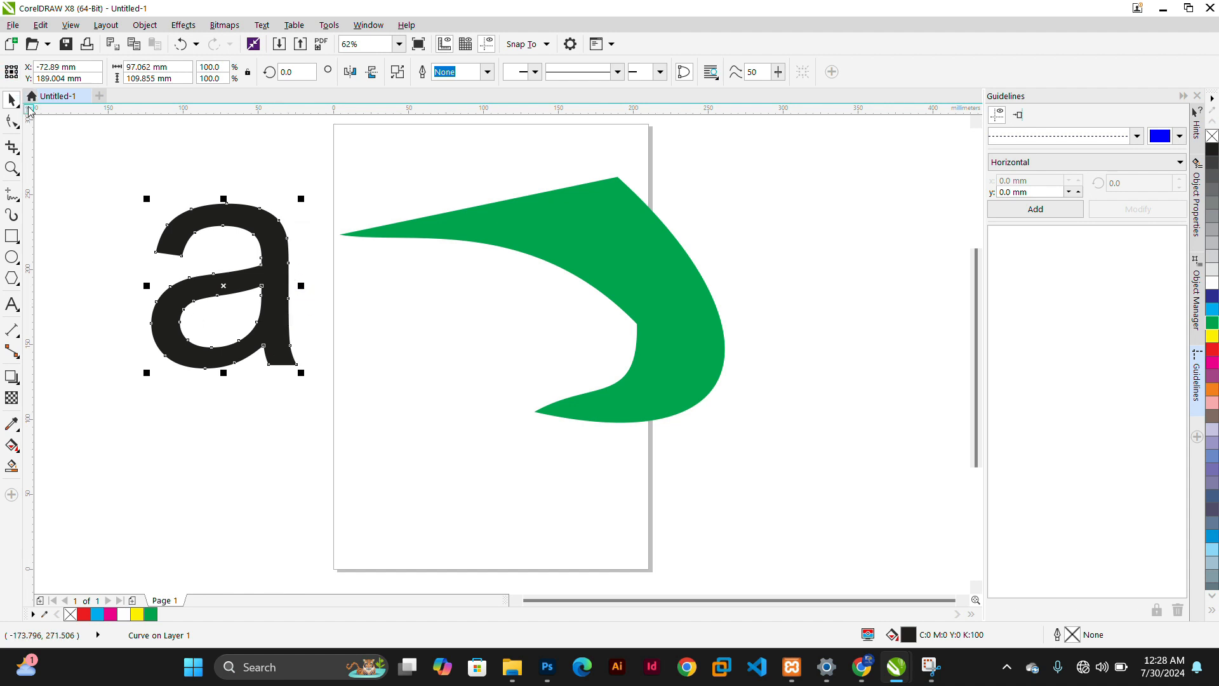
Delete the two bottom nodes of the letter's stem with the Shape tool.
left_click(12, 121)
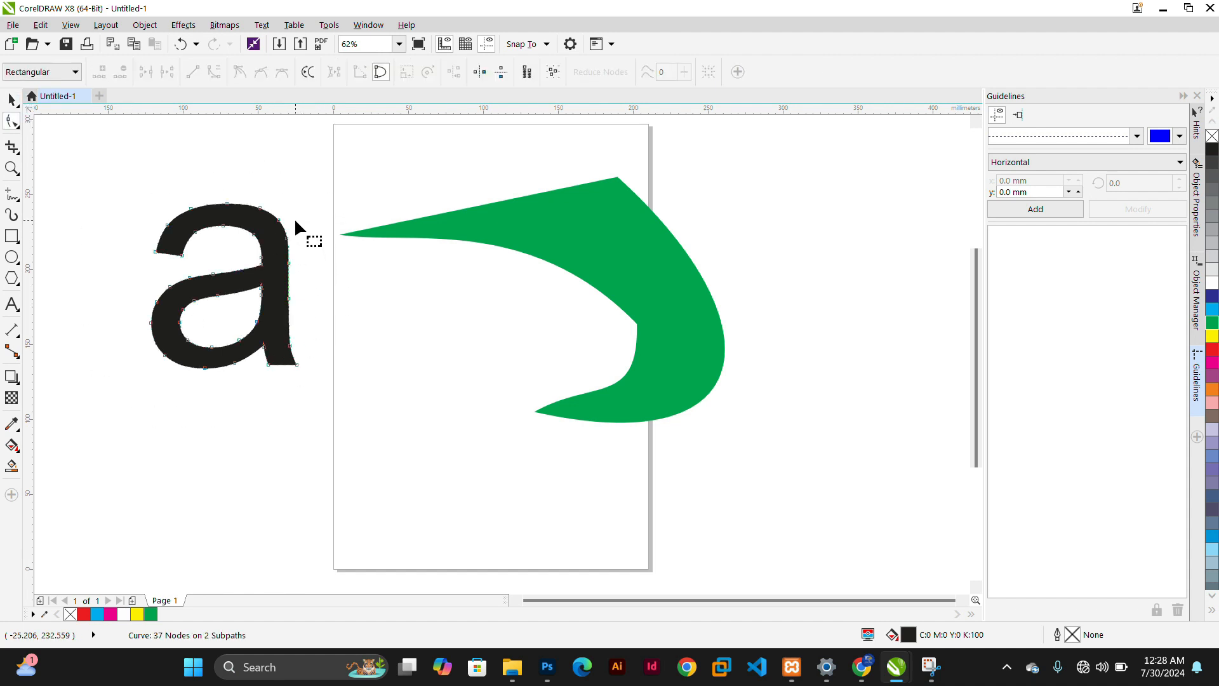
left_click(296, 363)
key("Delete")
left_click(269, 363)
key("Delete")
Pull the curve handles at the stem's bottom upward to form a notch with a pointed tail.
left_click(289, 345)
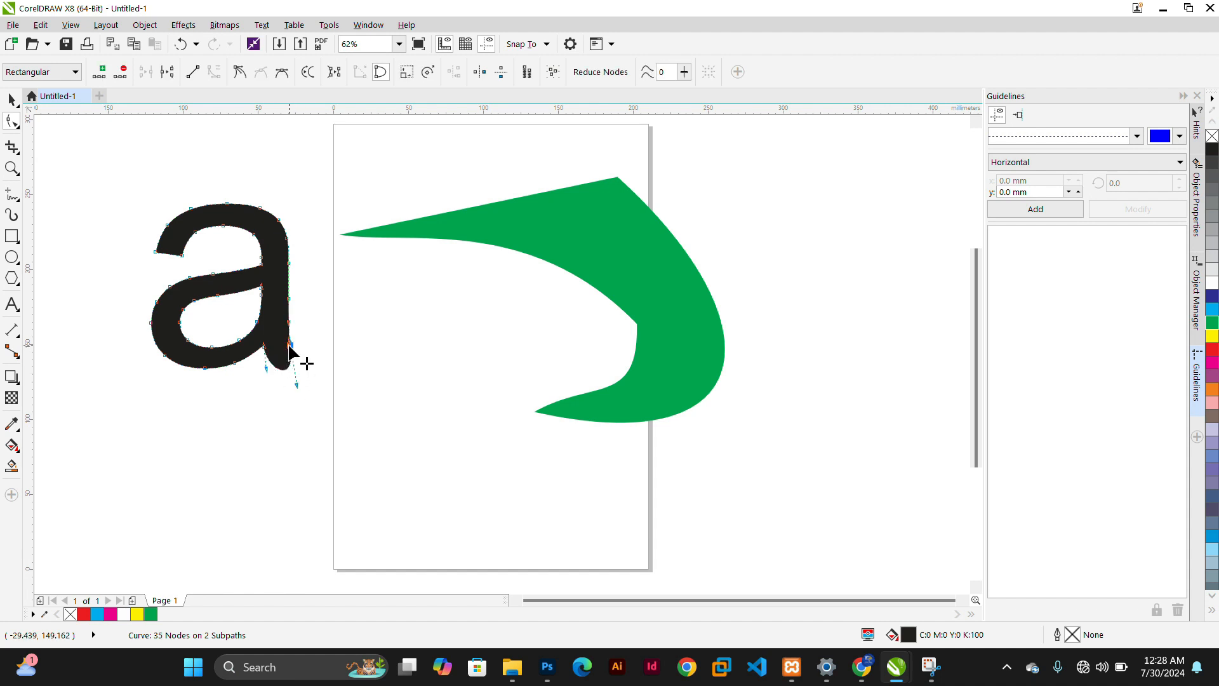
left_click_drag(295, 386, 282, 321)
left_click_drag(264, 367, 273, 330)
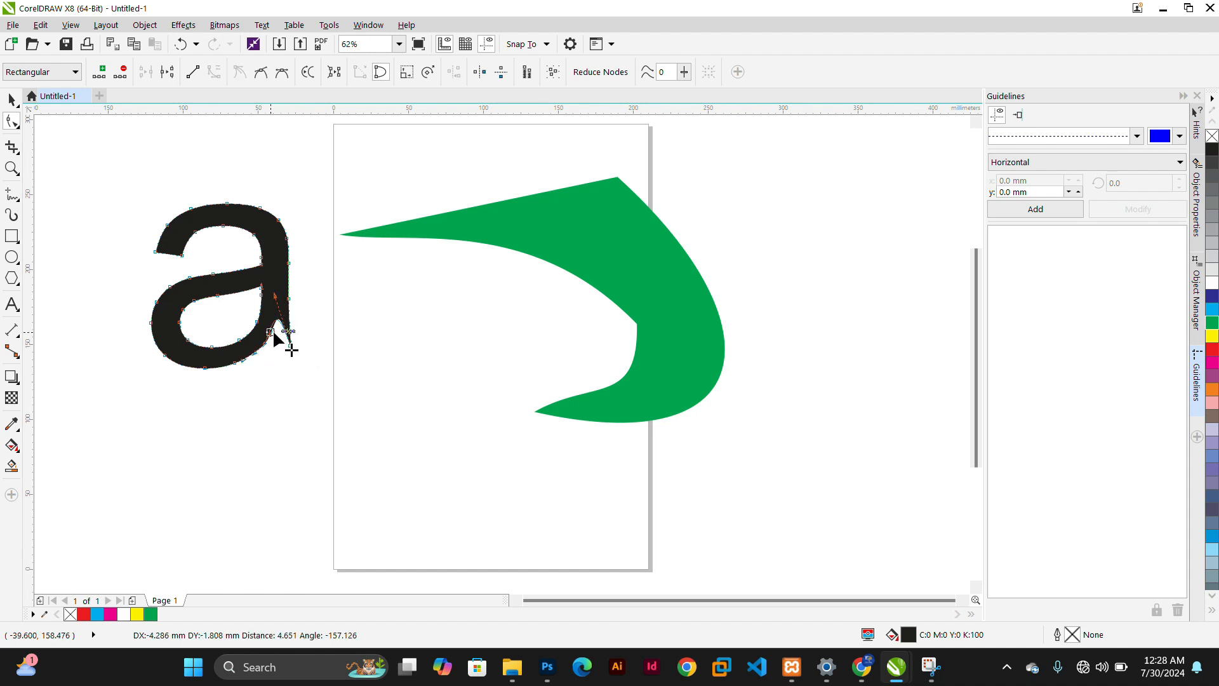
left_click(322, 333)
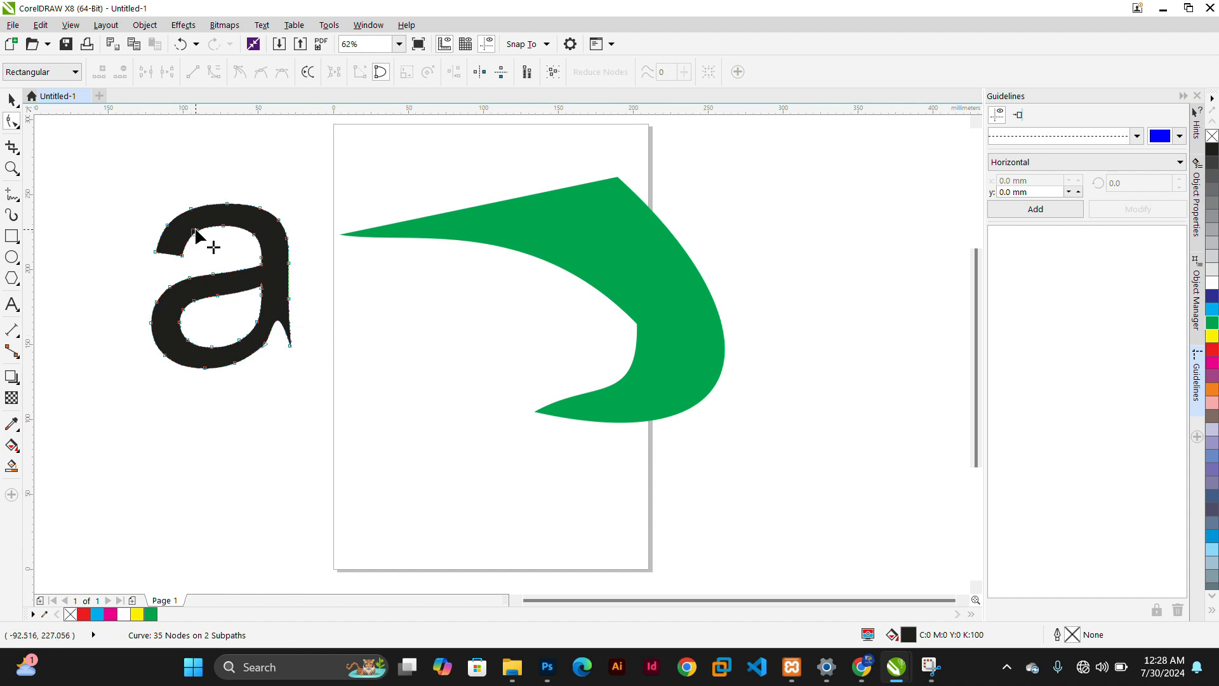
Move a node on the upper stroke's inner edge into the letter's opening and delete the stroke end's inner node.
left_click_drag(196, 231, 232, 253)
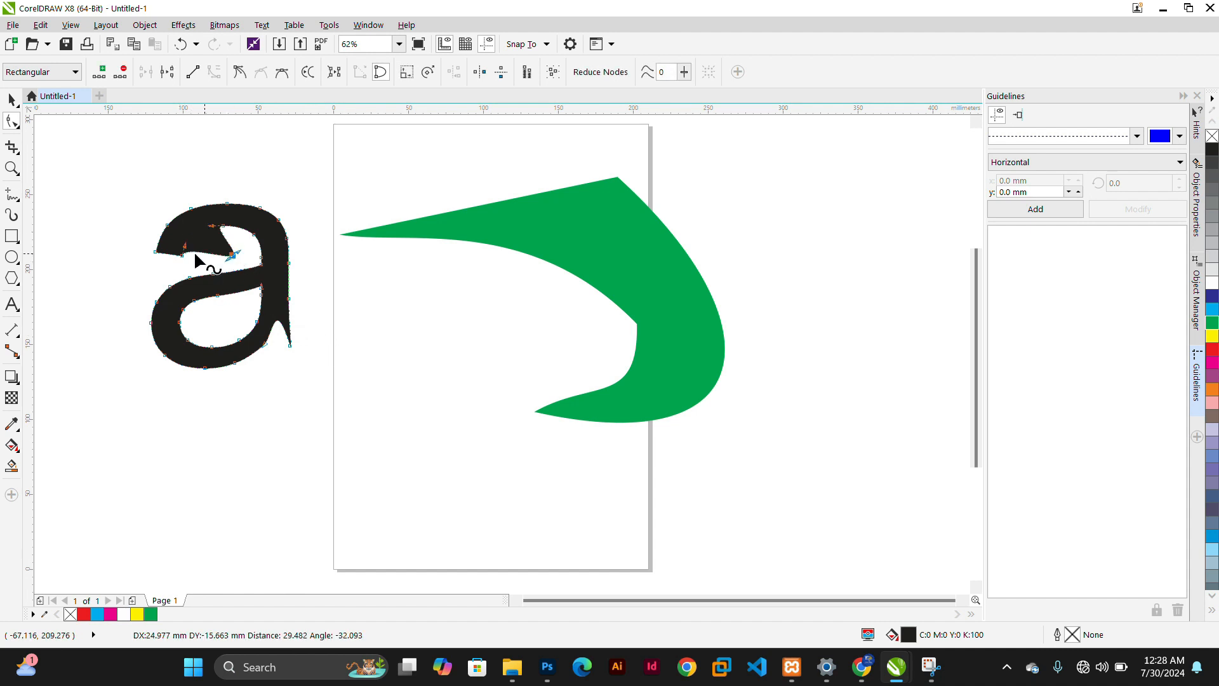
double_click(182, 253)
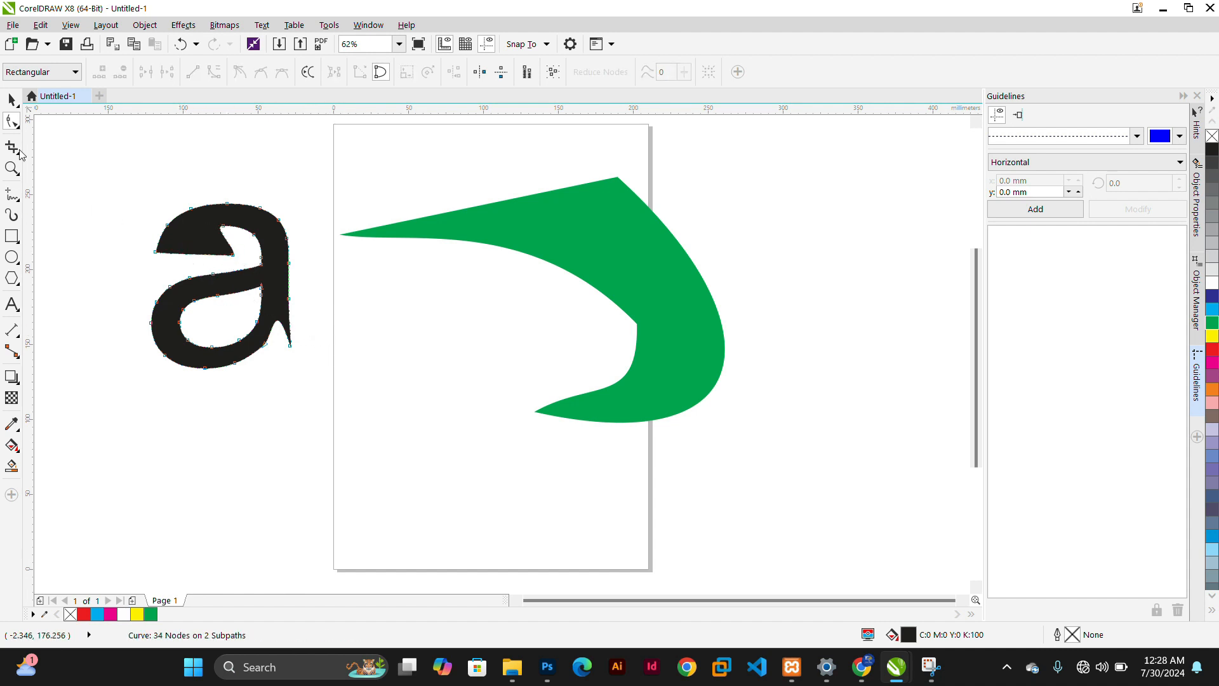
left_click(11, 99)
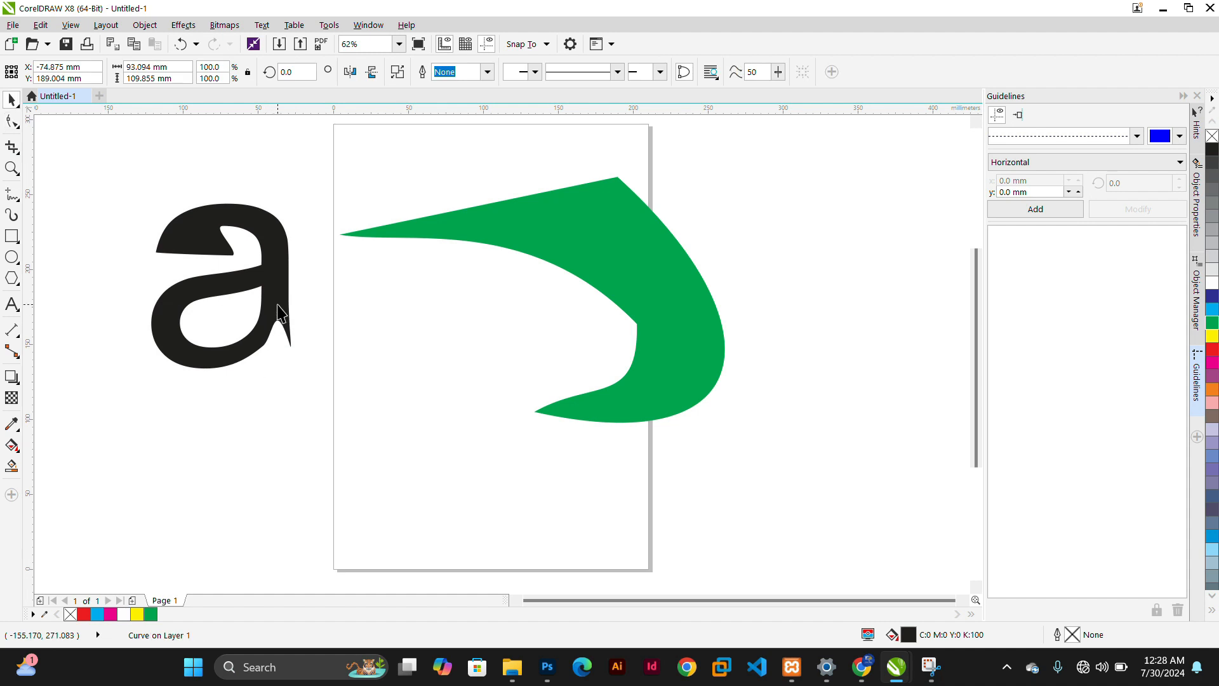
left_click(303, 320)
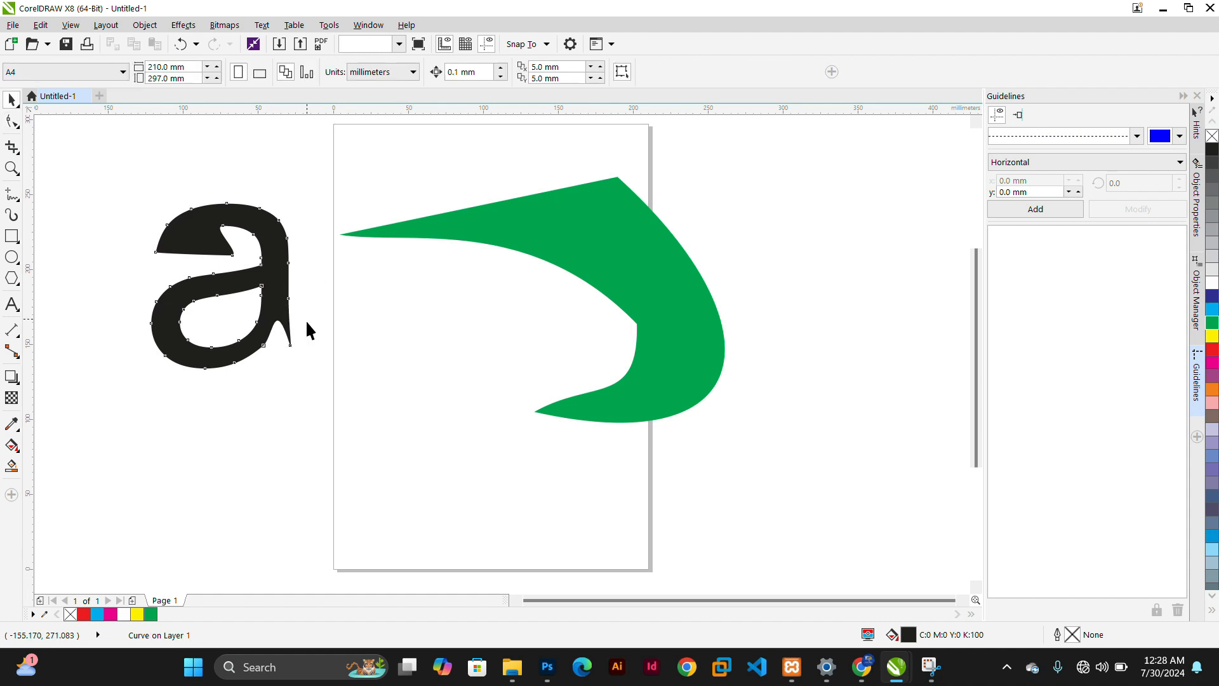
Move the reshaped letter "a" onto the page's upper-left part, overlapping the green shape's left tip.
left_click(272, 310)
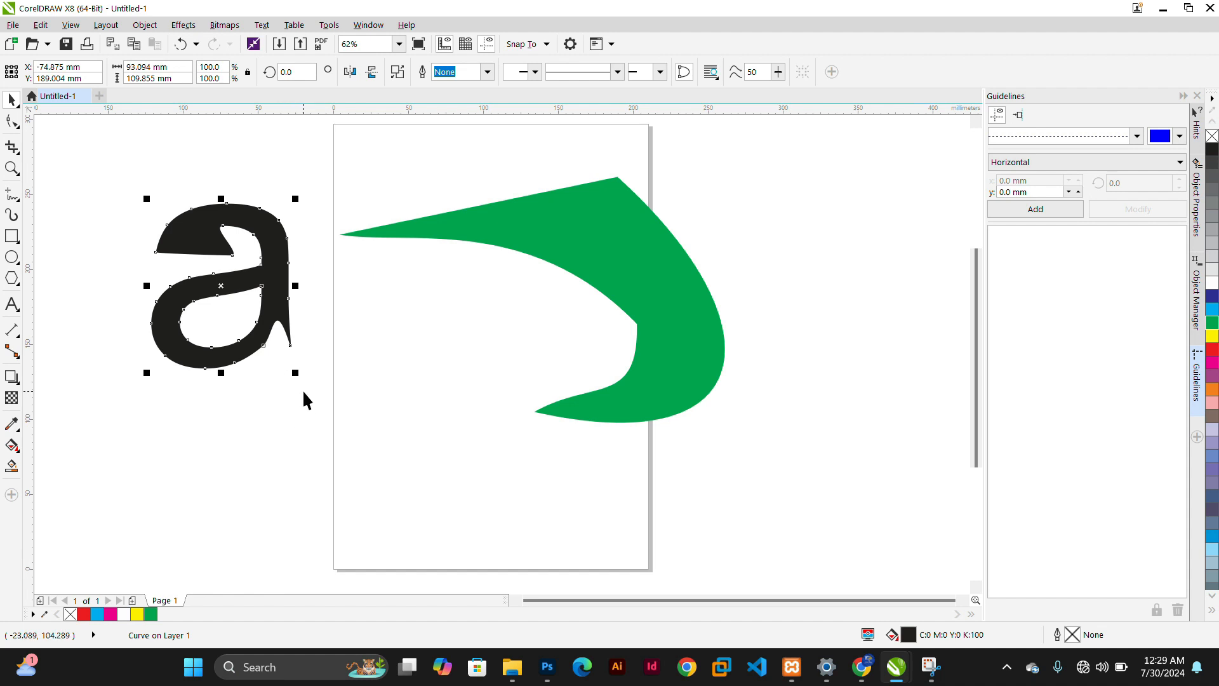
left_click(169, 194)
left_click_drag(100, 198, 310, 407)
left_click(188, 171)
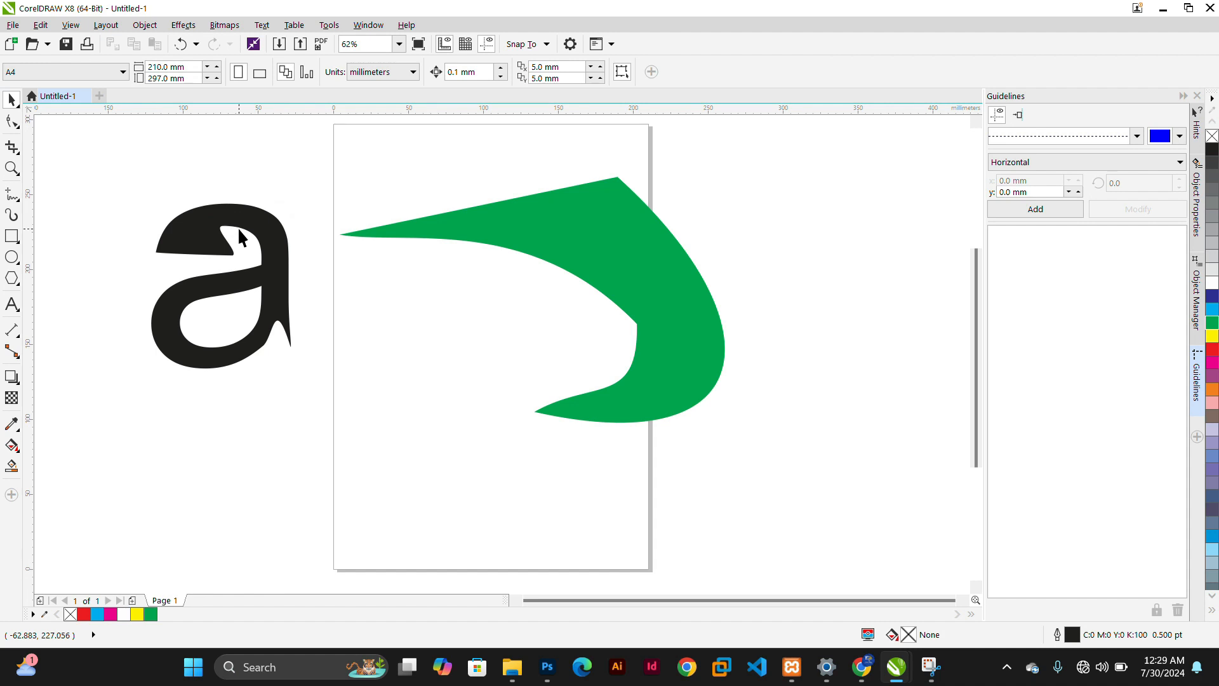
left_click_drag(239, 226, 379, 168)
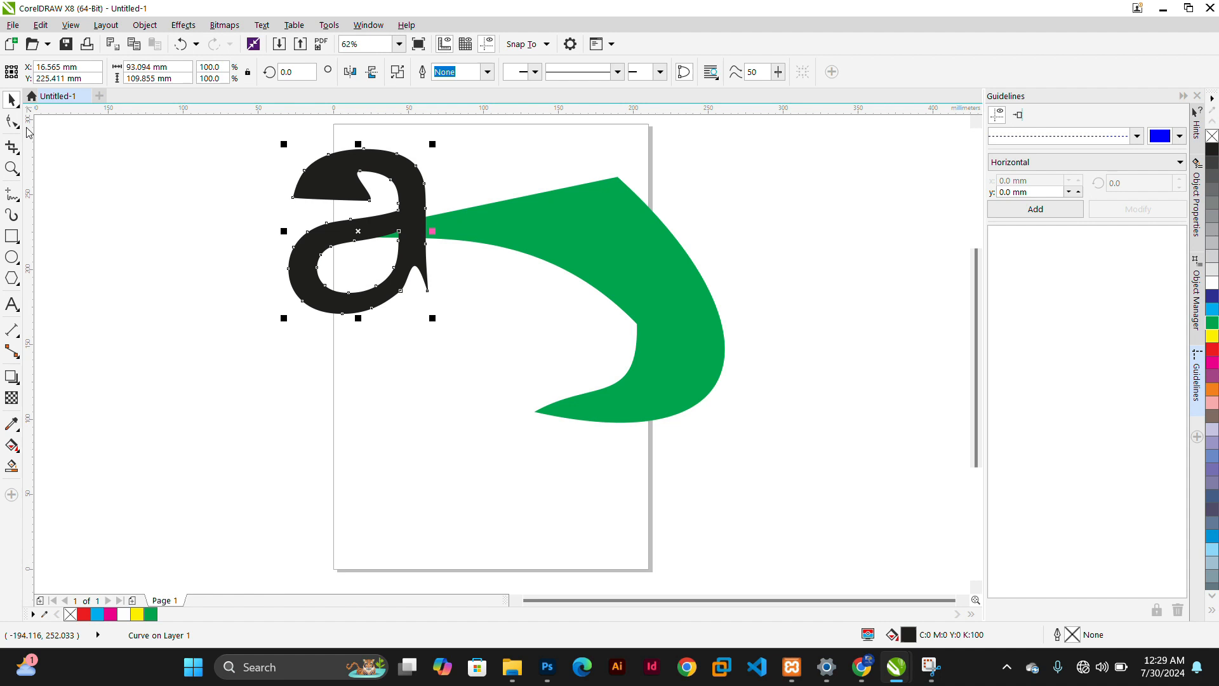
Draw a vertical straight line about 114 mm long outside the page, beside the letter "a", with the Freehand tool.
left_click(11, 194)
left_click(179, 194)
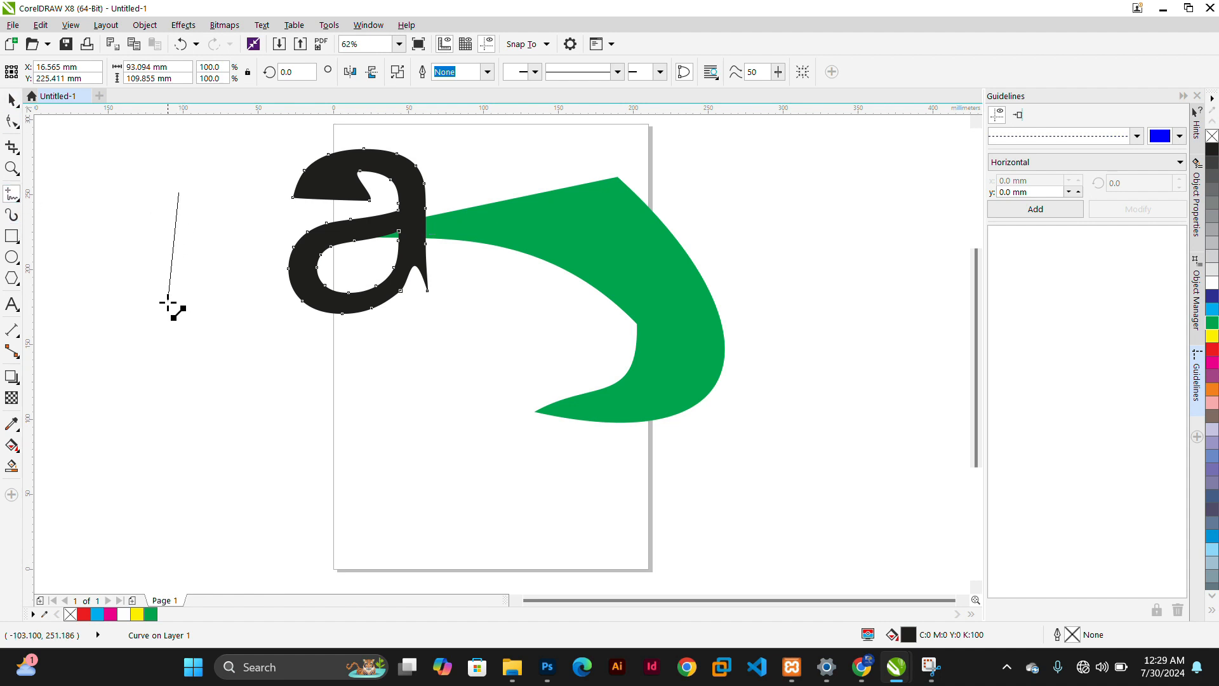
left_click(178, 369)
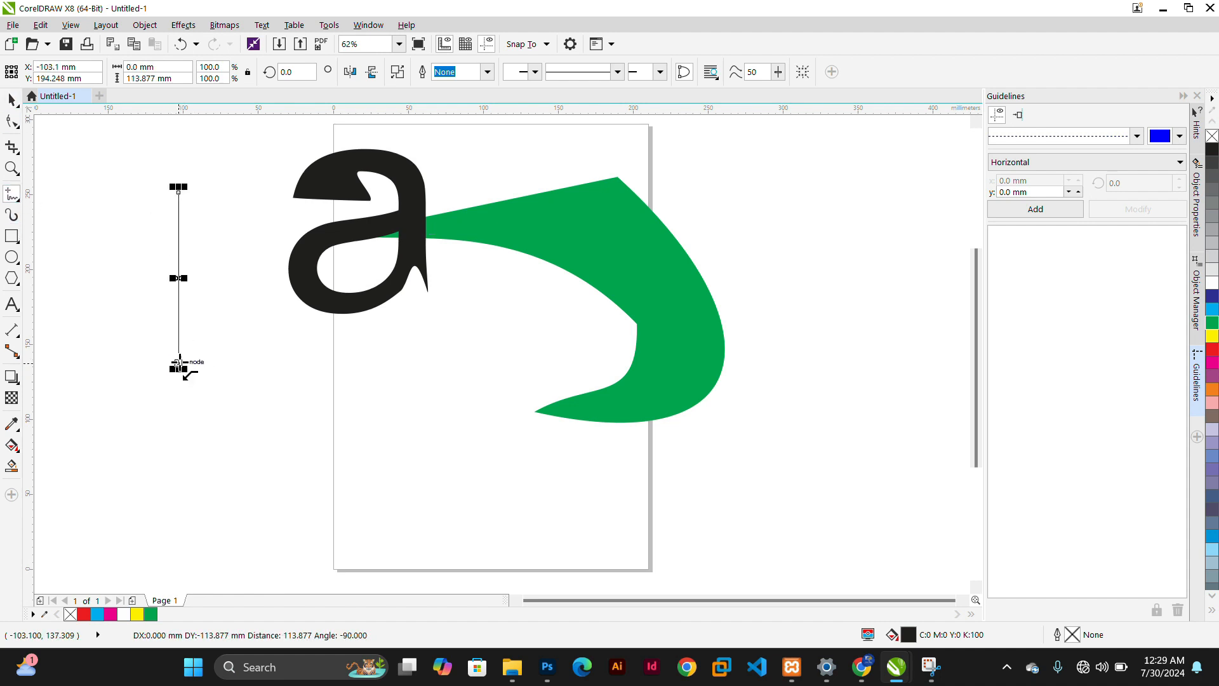
Convert the vertical line to a curve and pull its two end handles in opposite directions to form an S shape.
left_click(18, 125)
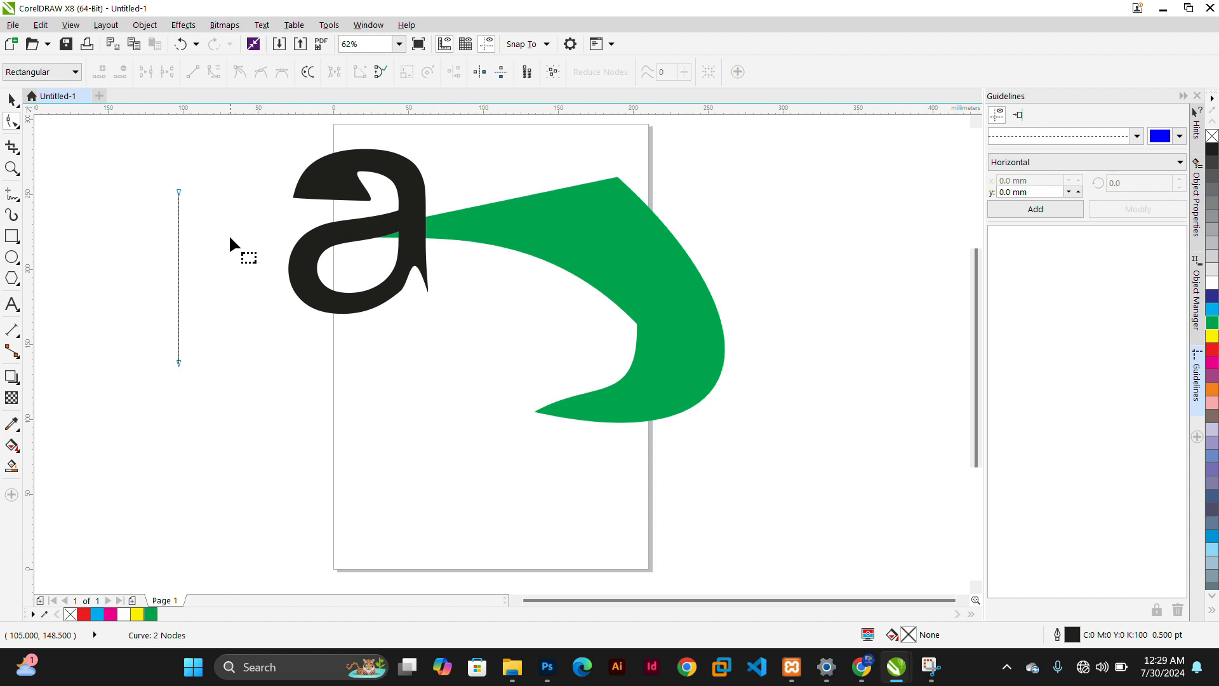
left_click(178, 363)
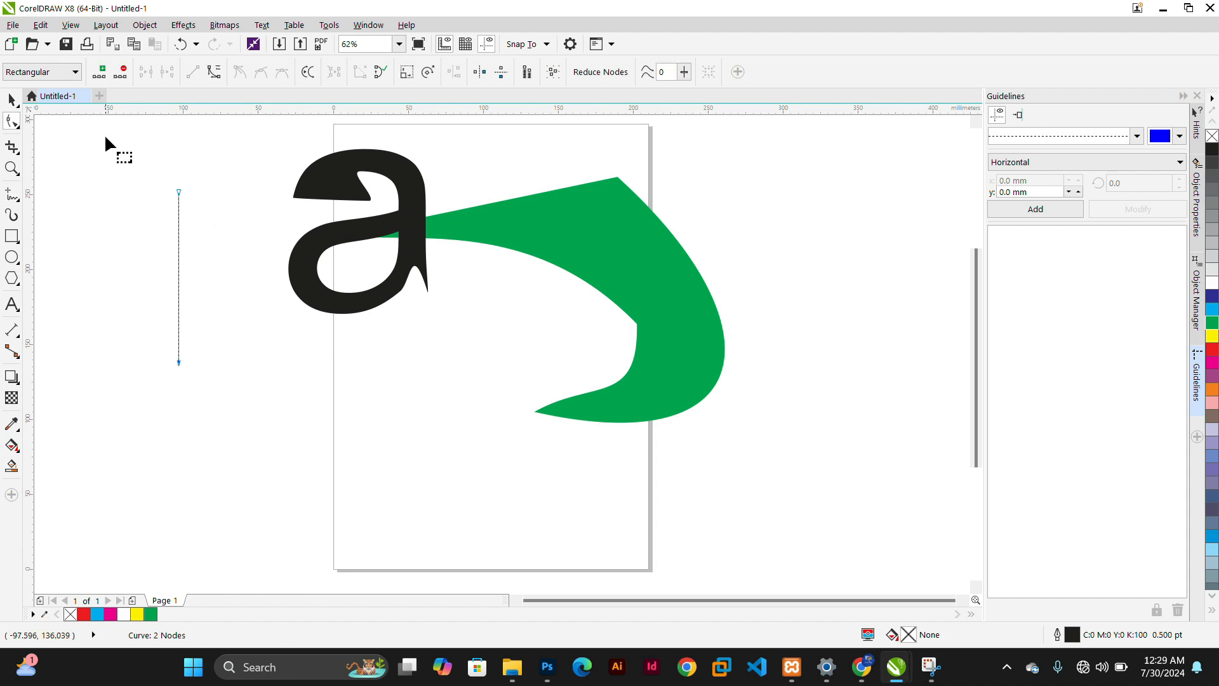
left_click(215, 74)
left_click_drag(178, 249, 260, 316)
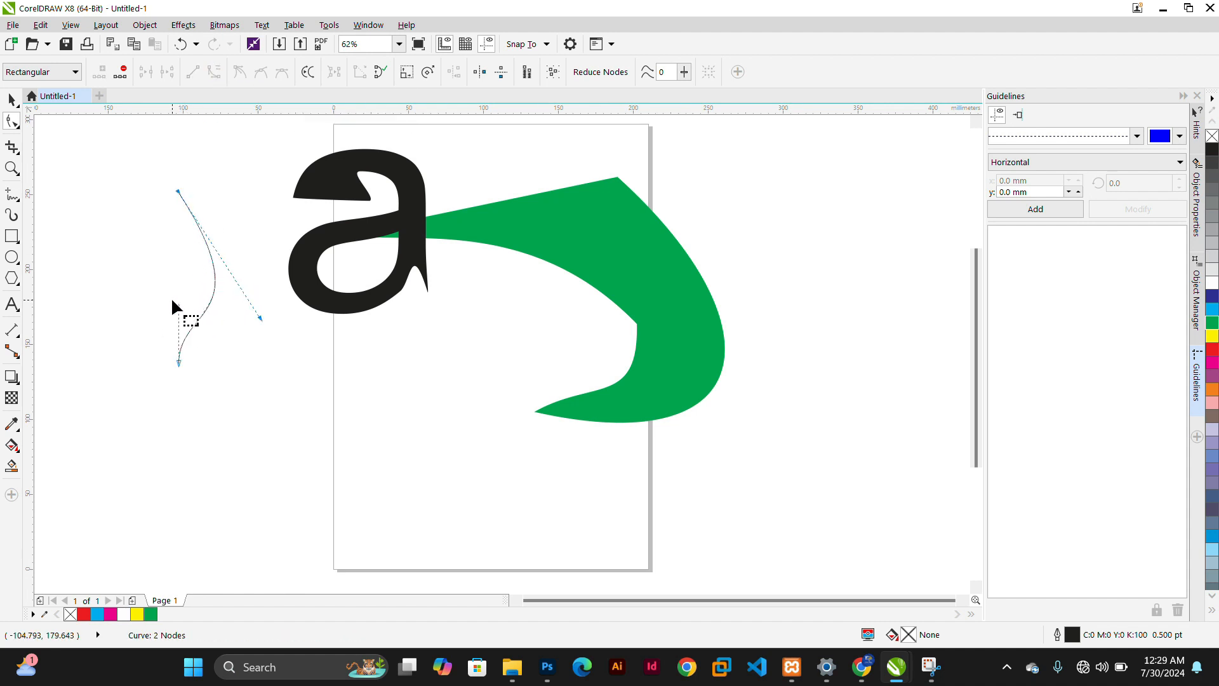
left_click_drag(177, 306, 136, 273)
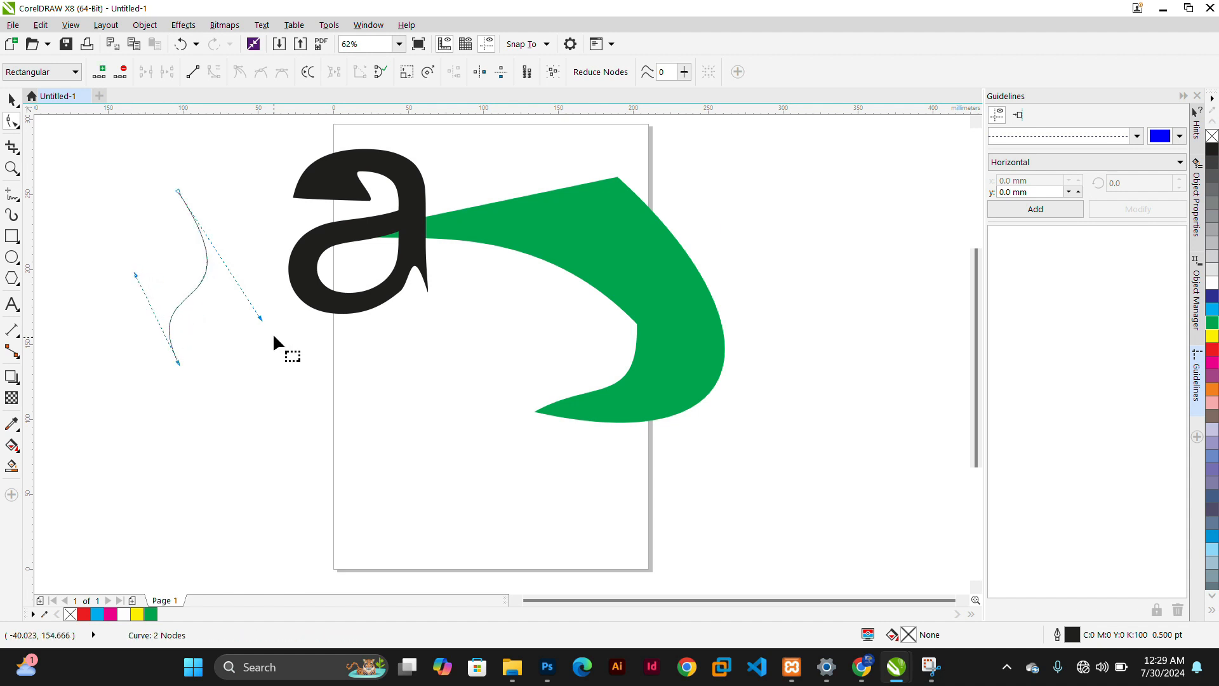
left_click_drag(260, 314, 219, 310)
Paste a copy of the S-curve in place and adjust its handles so both curves form a narrow, wavy leaf outline.
left_click(11, 99)
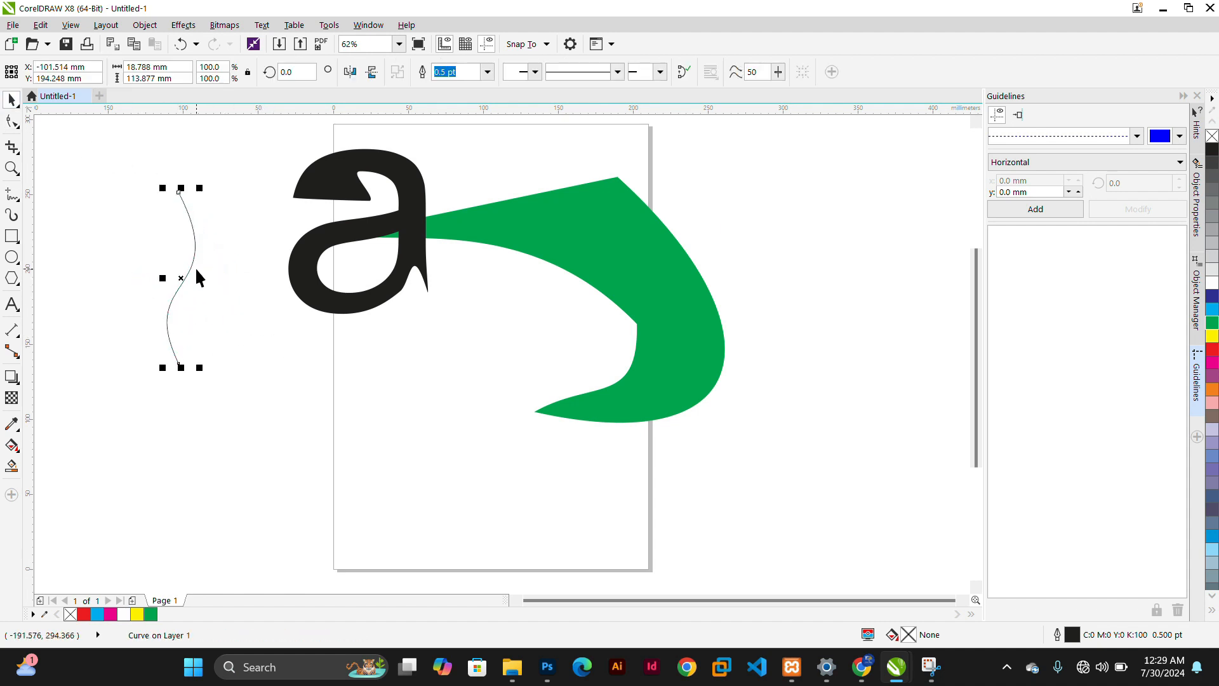
key("ctrl+c")
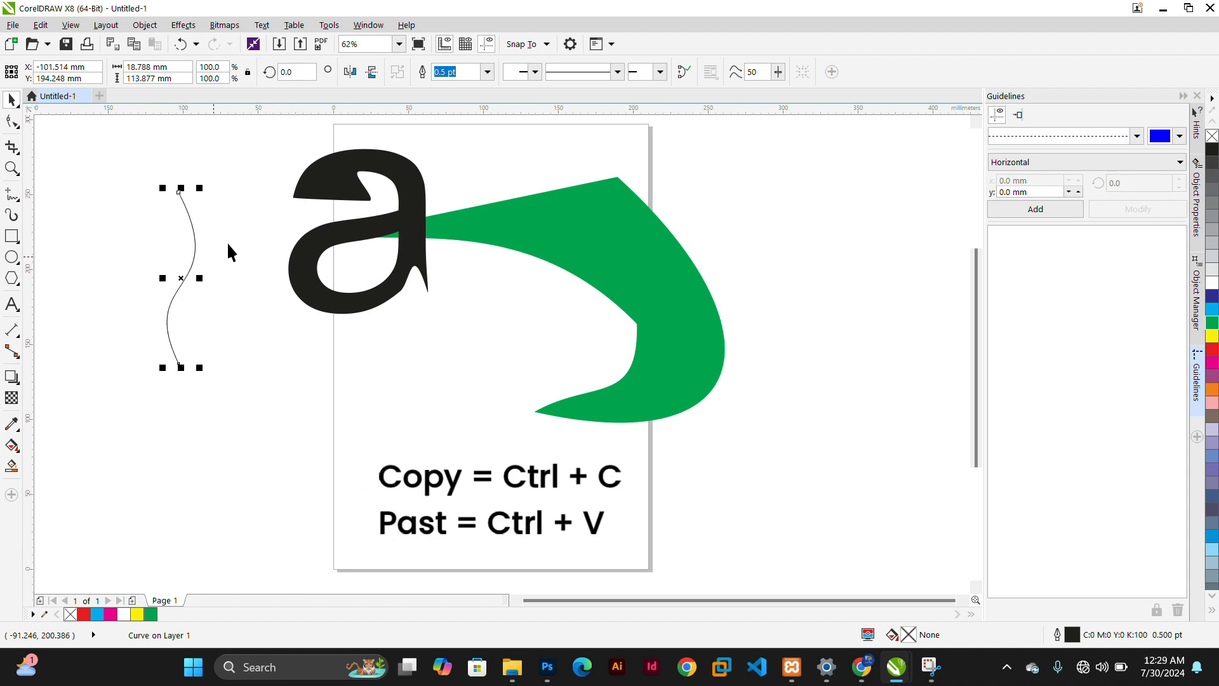
left_click(12, 121)
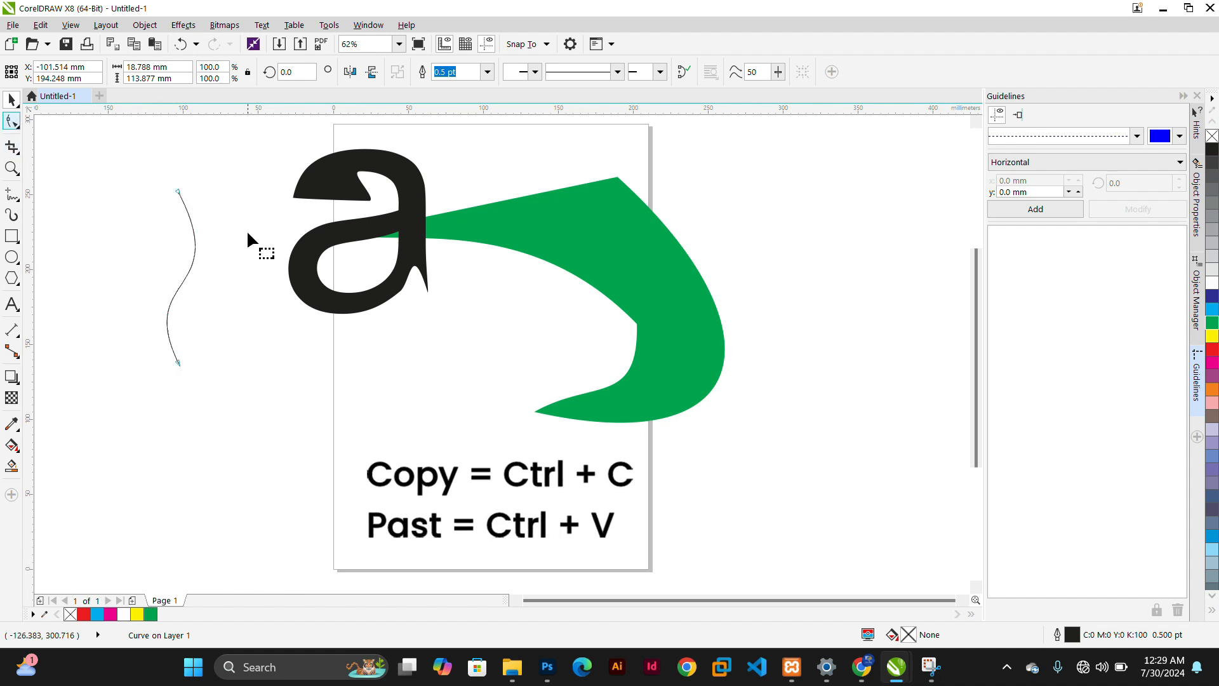
left_click(178, 190)
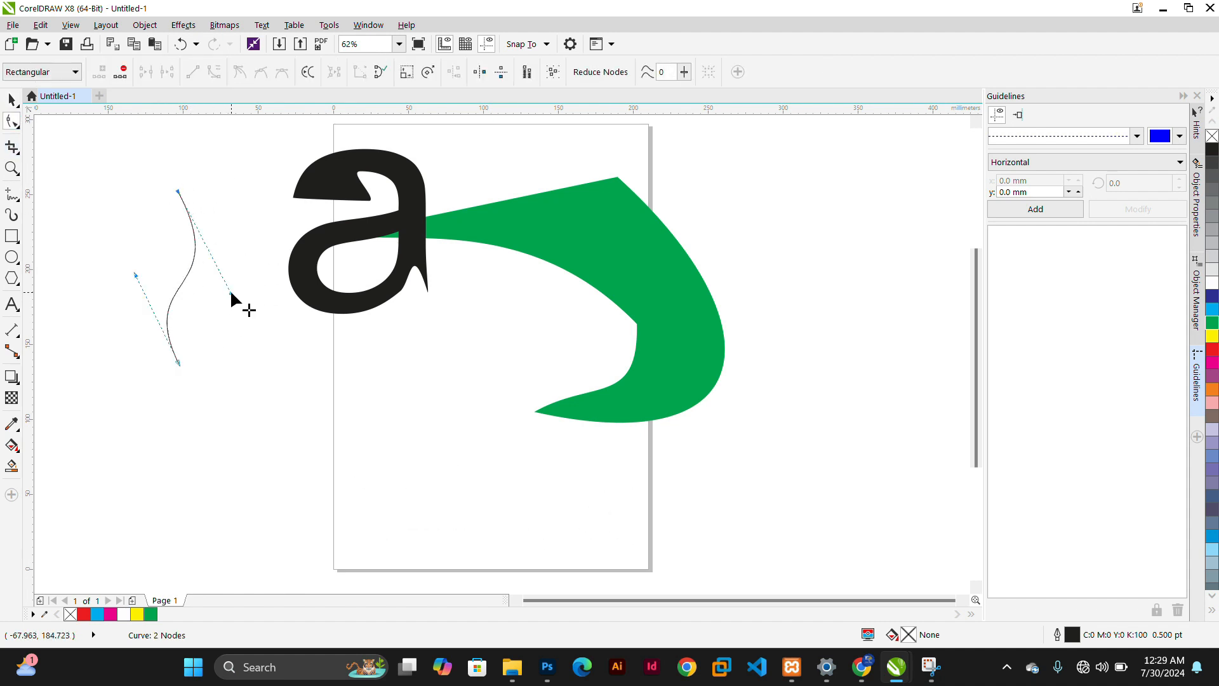
left_click_drag(231, 293, 200, 285)
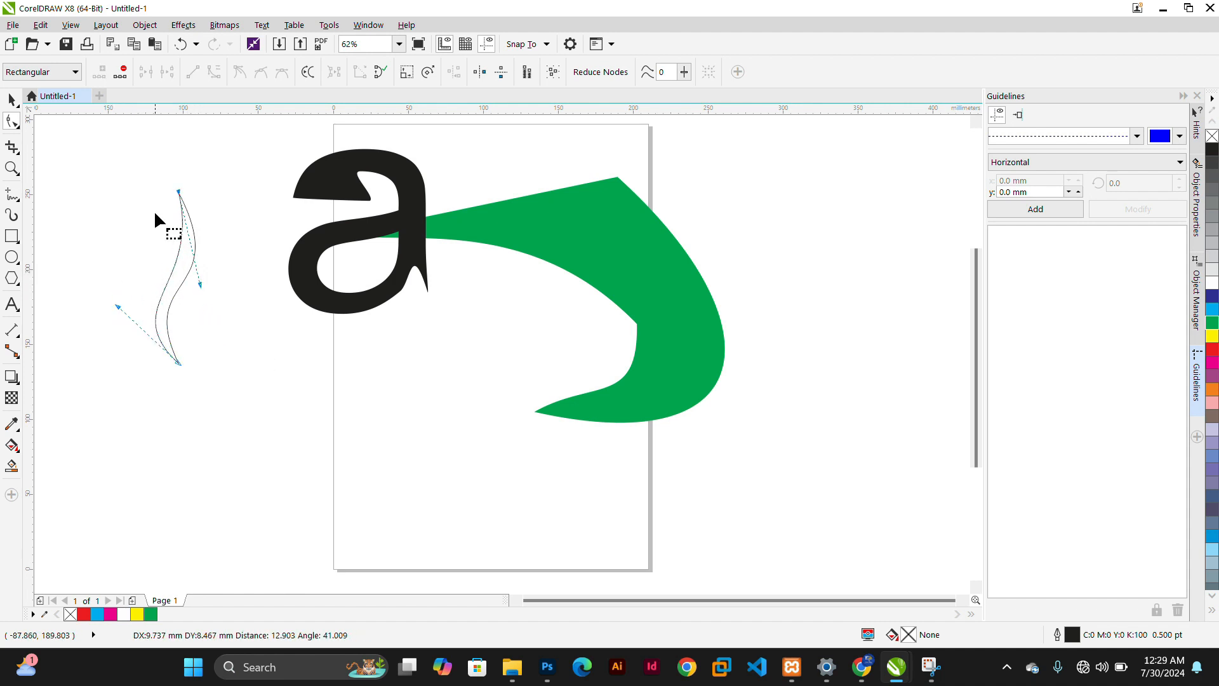
key("space")
left_click(276, 346)
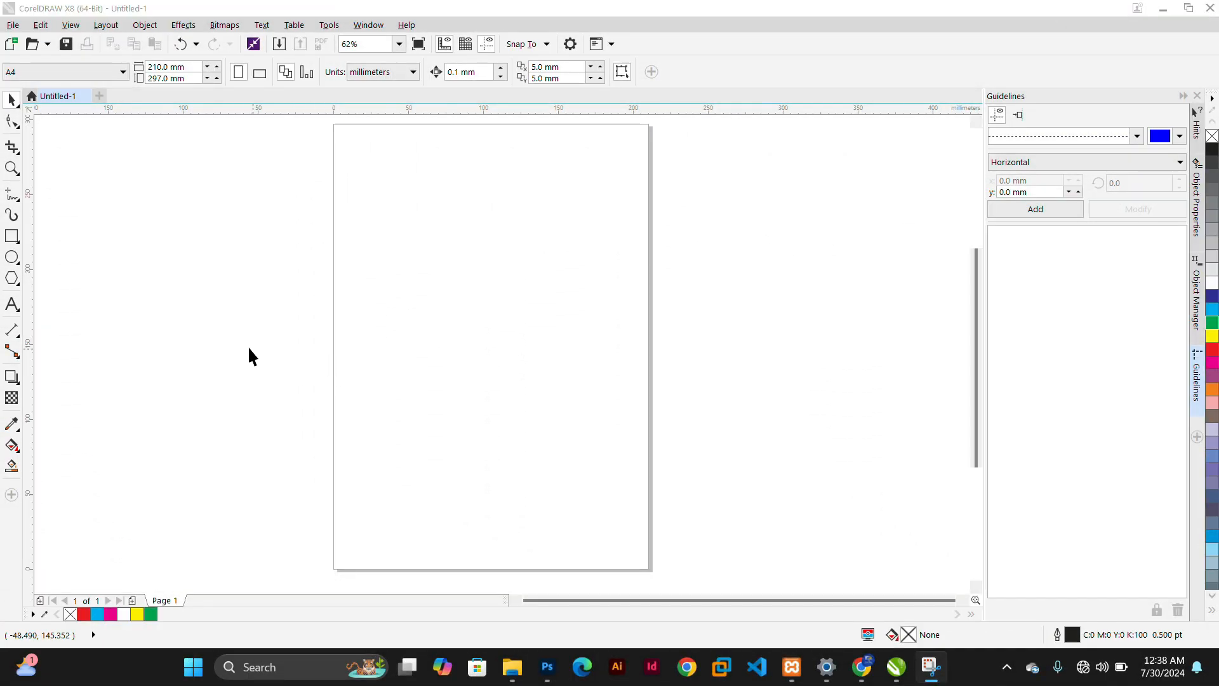
Draw a rectangle about 109 by 84 mm on the page and move it straight up toward the page's upper part.
left_click(14, 237)
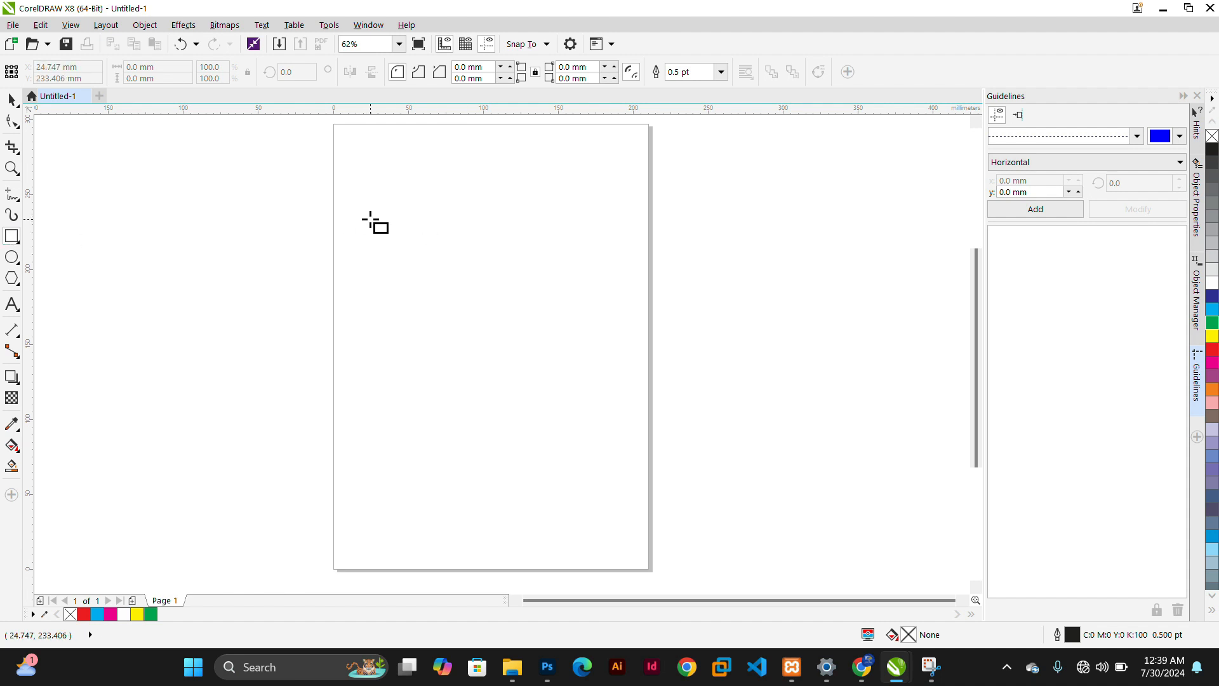
left_click_drag(370, 219, 535, 345)
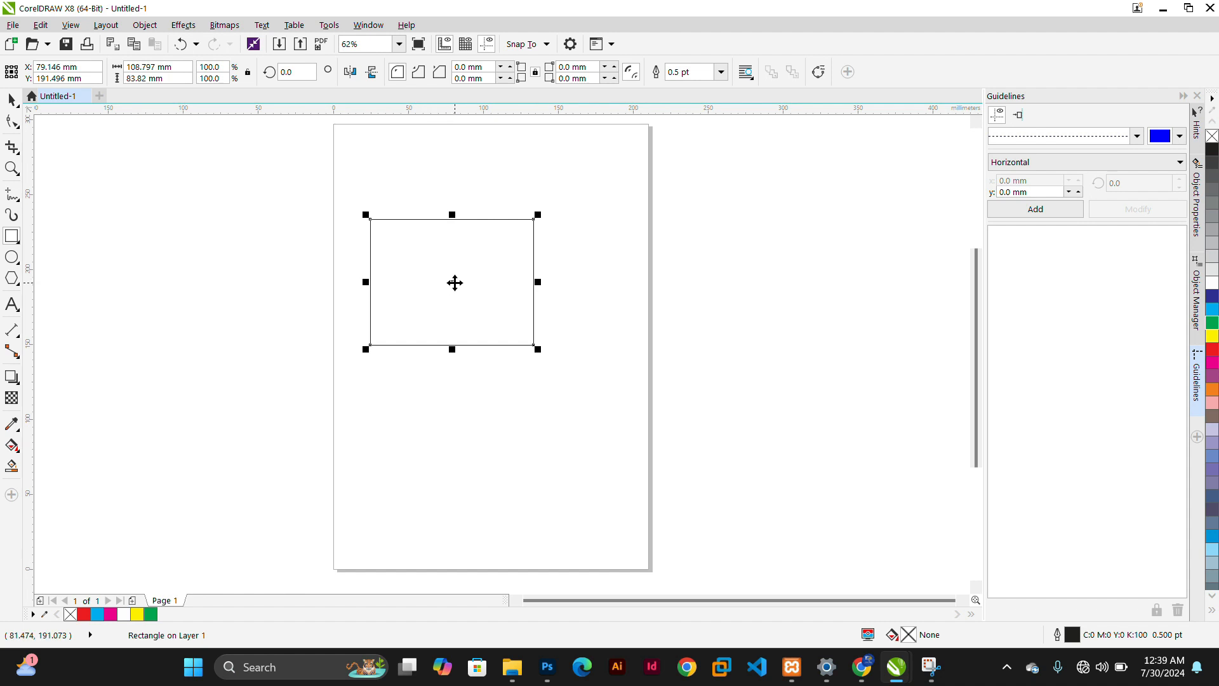
left_click_drag(453, 281, 454, 243)
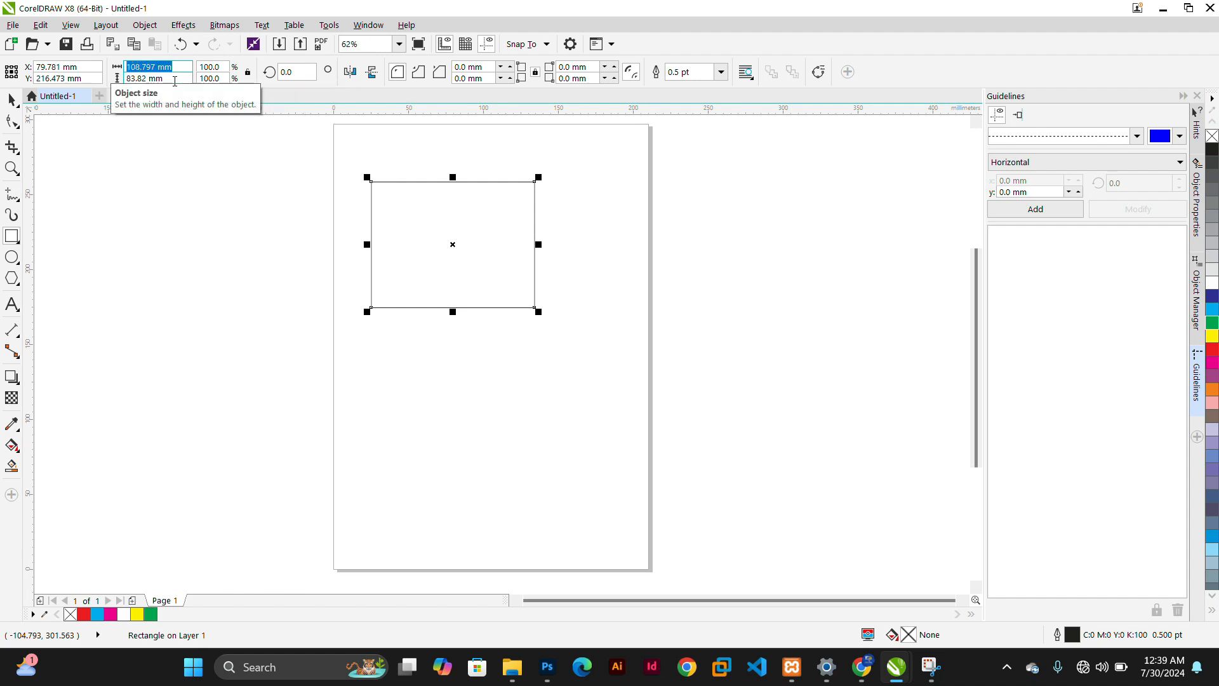
Set the rectangle's width to 200 mm and move it inside the page's upper part.
left_click_drag(163, 78, 147, 79)
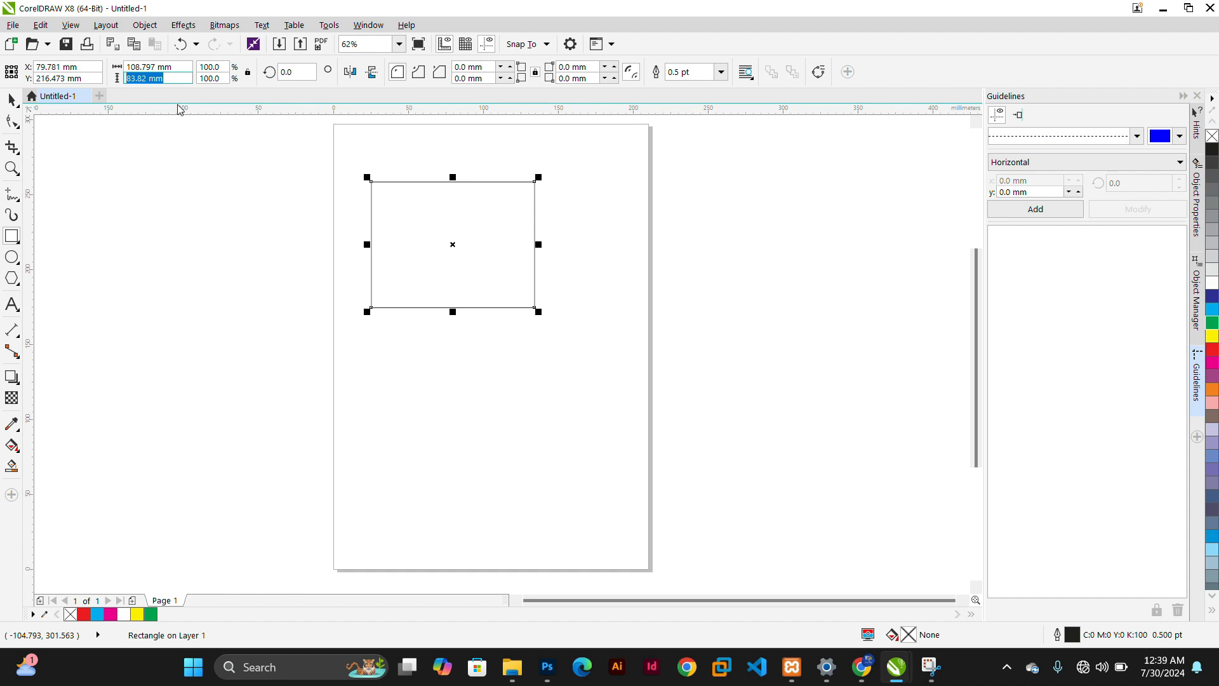
left_click(183, 66)
left_click_drag(180, 66, 95, 66)
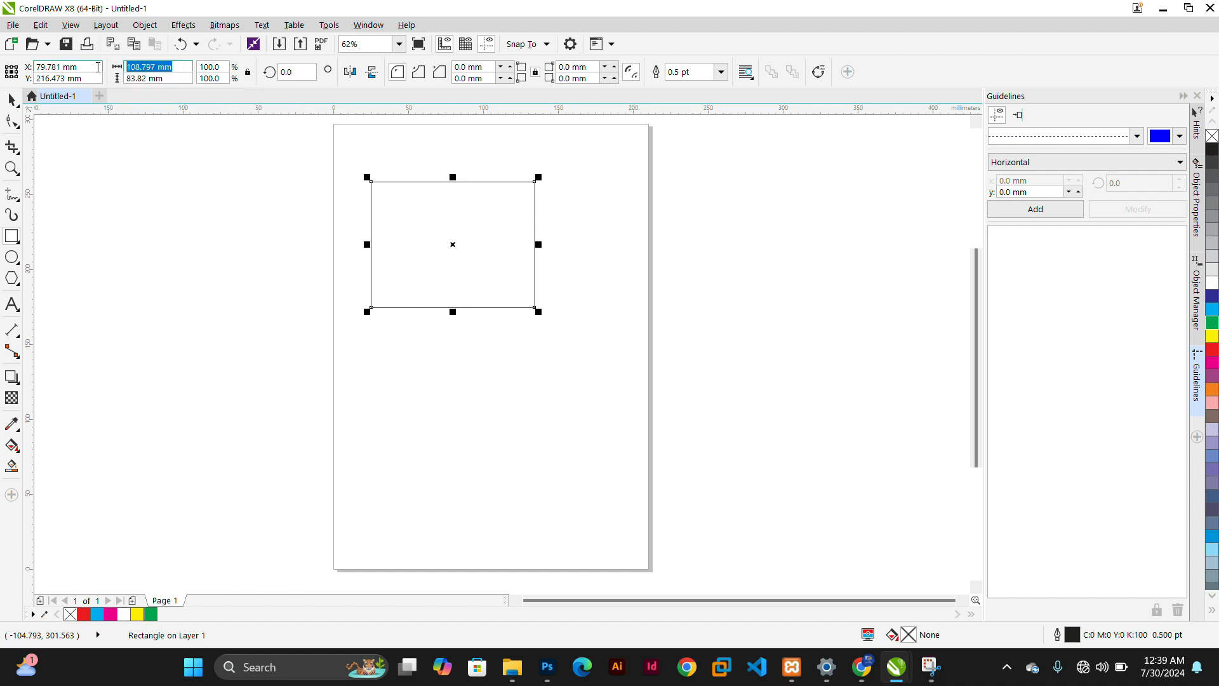
type("200")
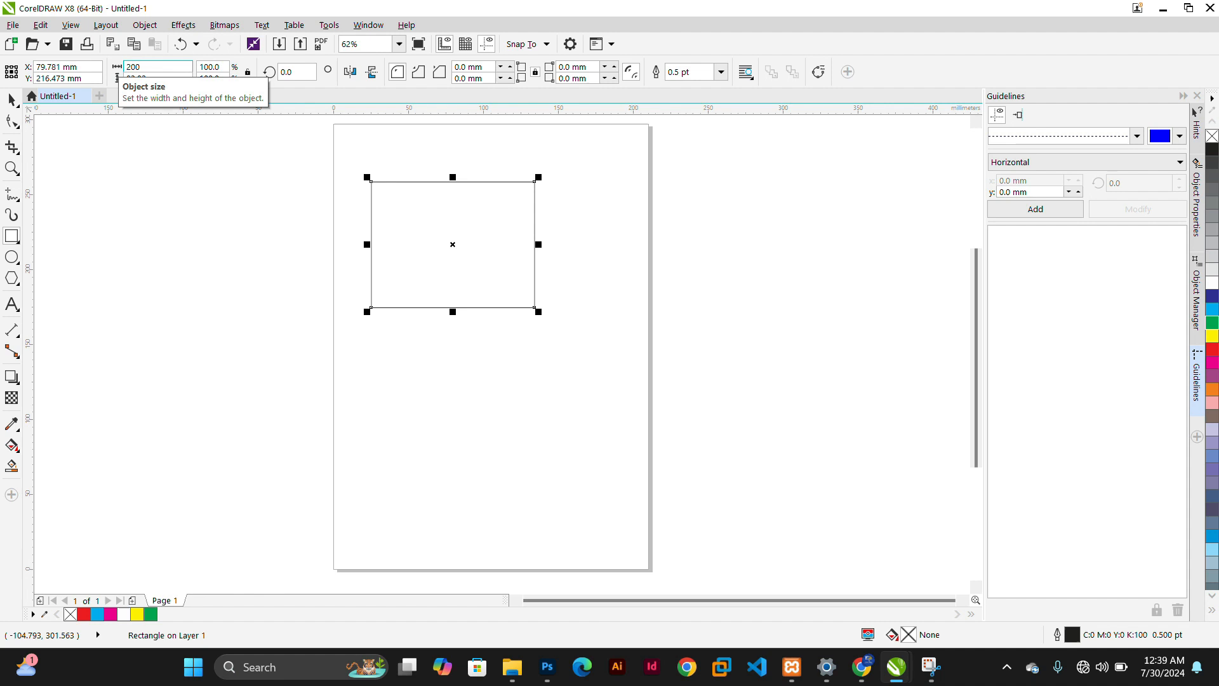
key("Return")
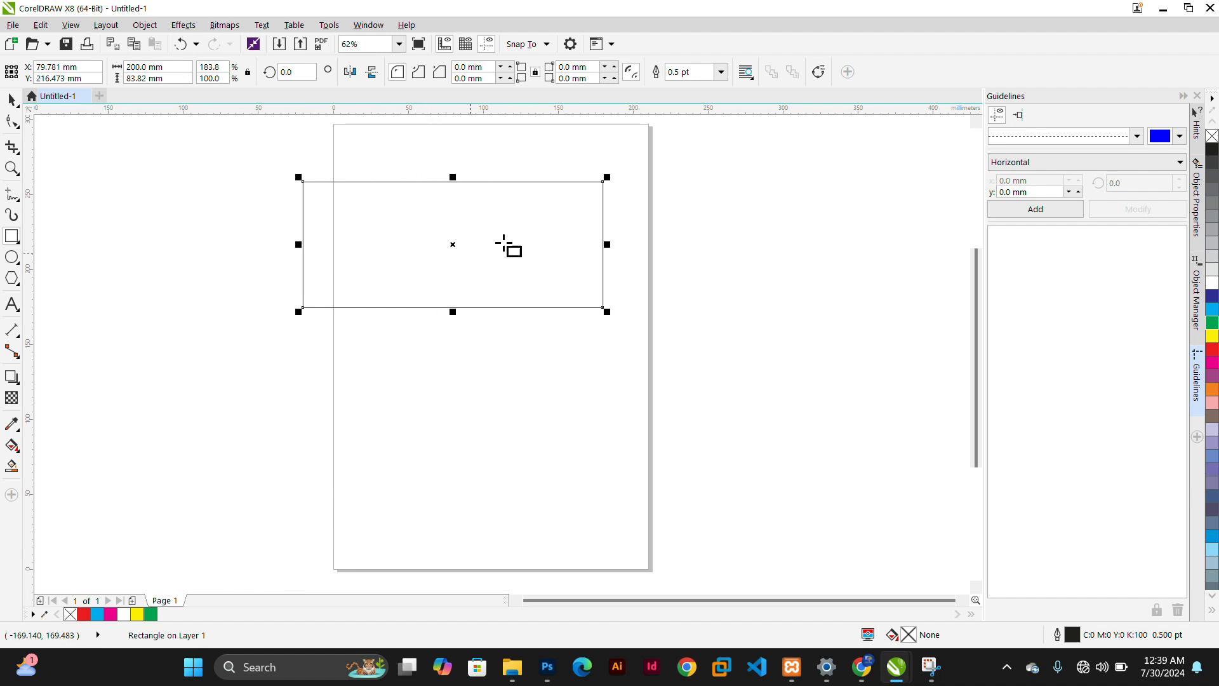
left_click_drag(455, 246, 496, 229)
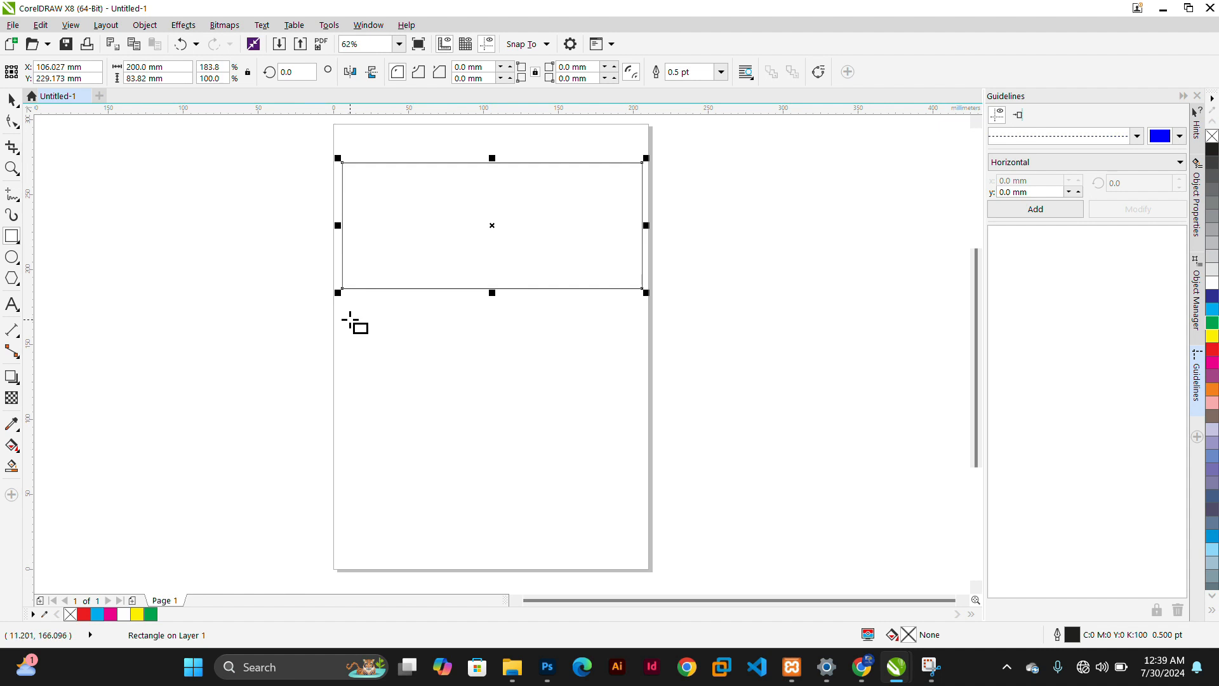
Draw a square about 140 mm wide, move it off the page beside the rectangle, and scale it down to about 74.5 mm.
left_click_drag(351, 319, 565, 456)
left_click_drag(455, 428, 196, 240)
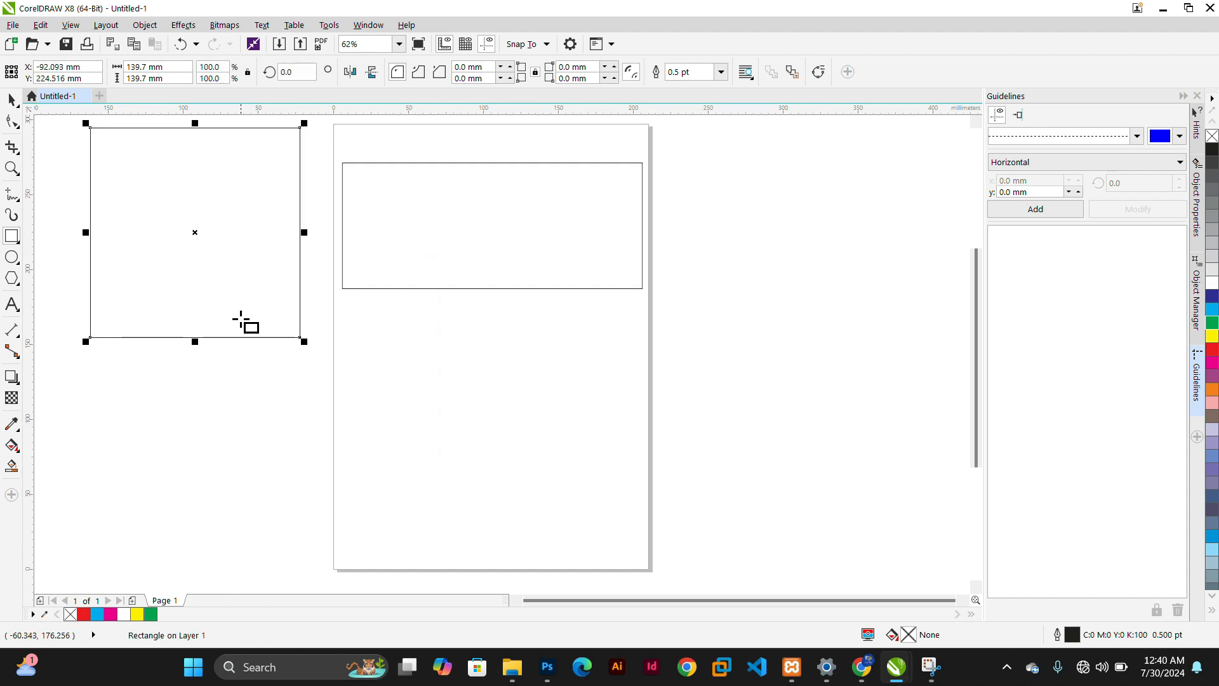
left_click_drag(304, 341, 204, 252)
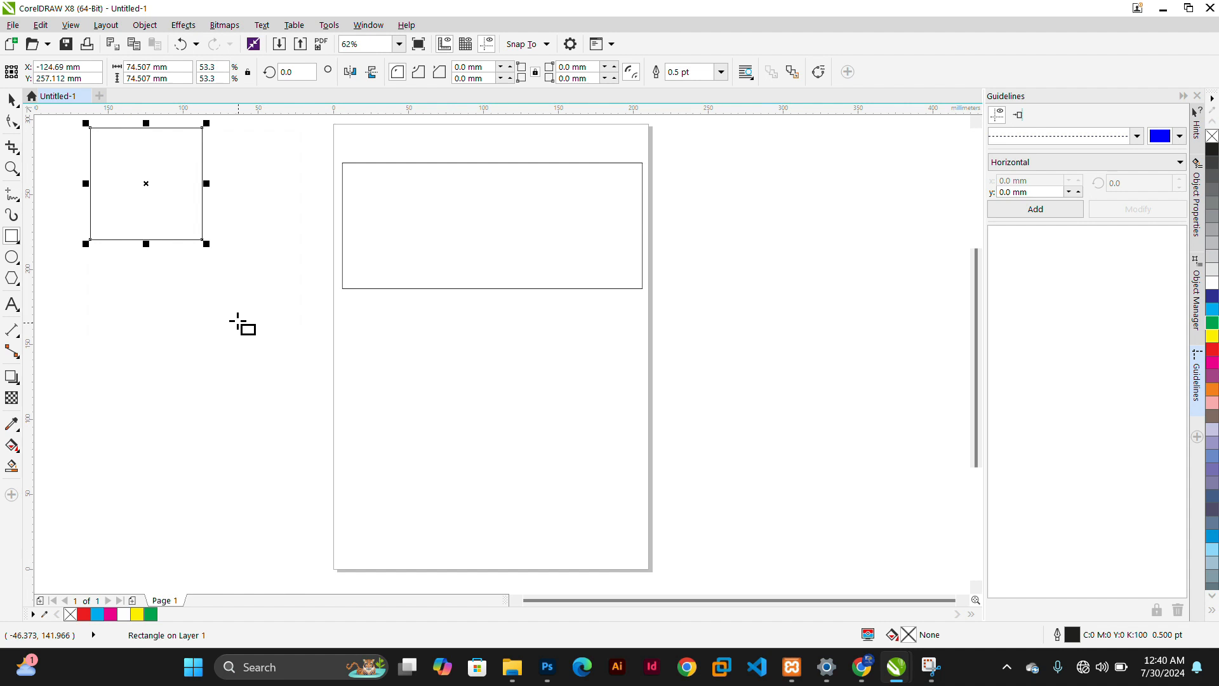
Fill the wide rectangle on the page with cyan and change its fill to orange.
key("space")
left_click(483, 287)
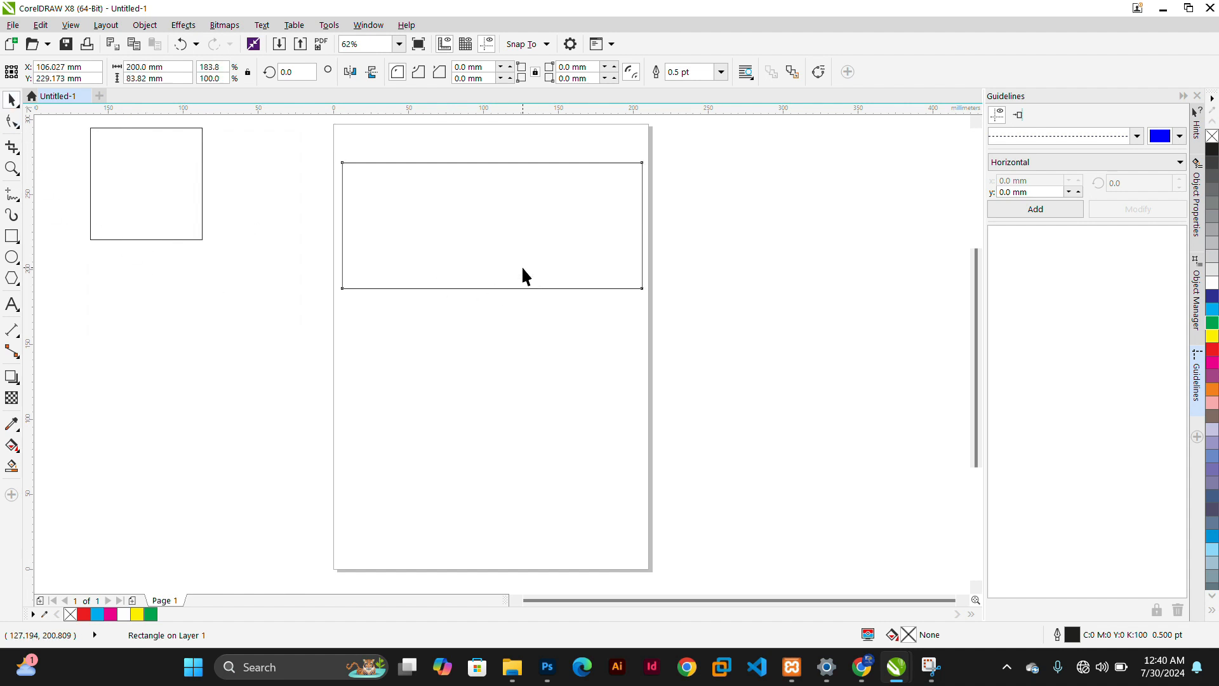
left_click(819, 261)
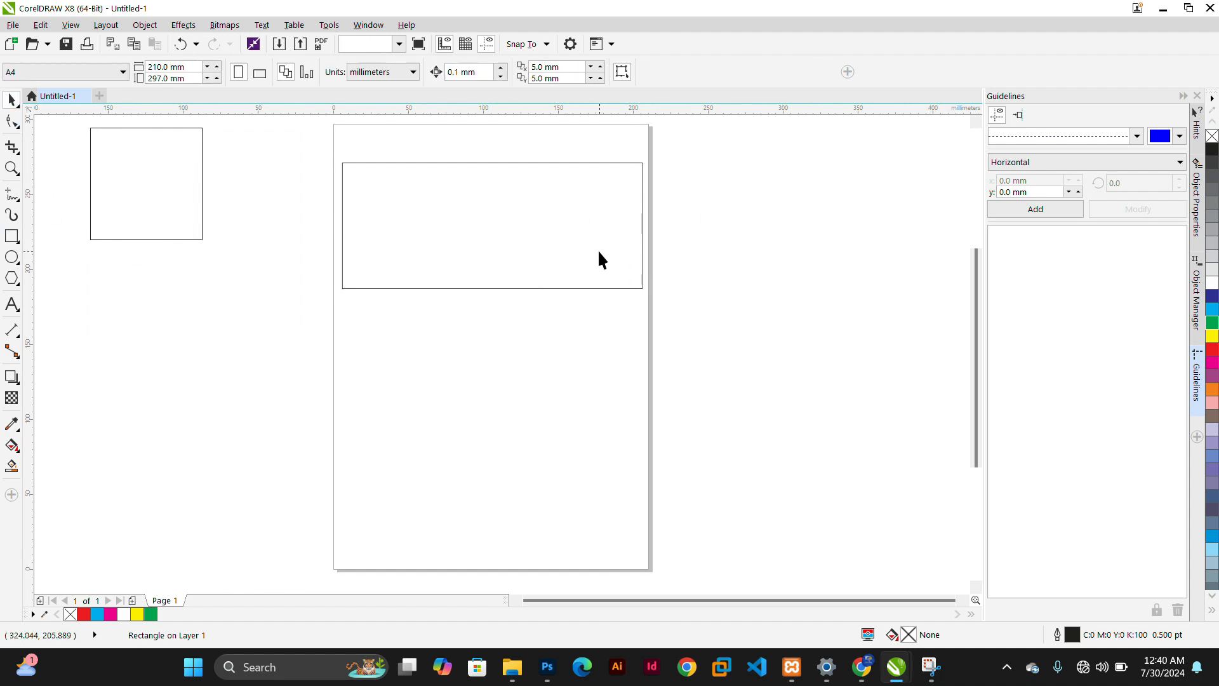
left_click(562, 230)
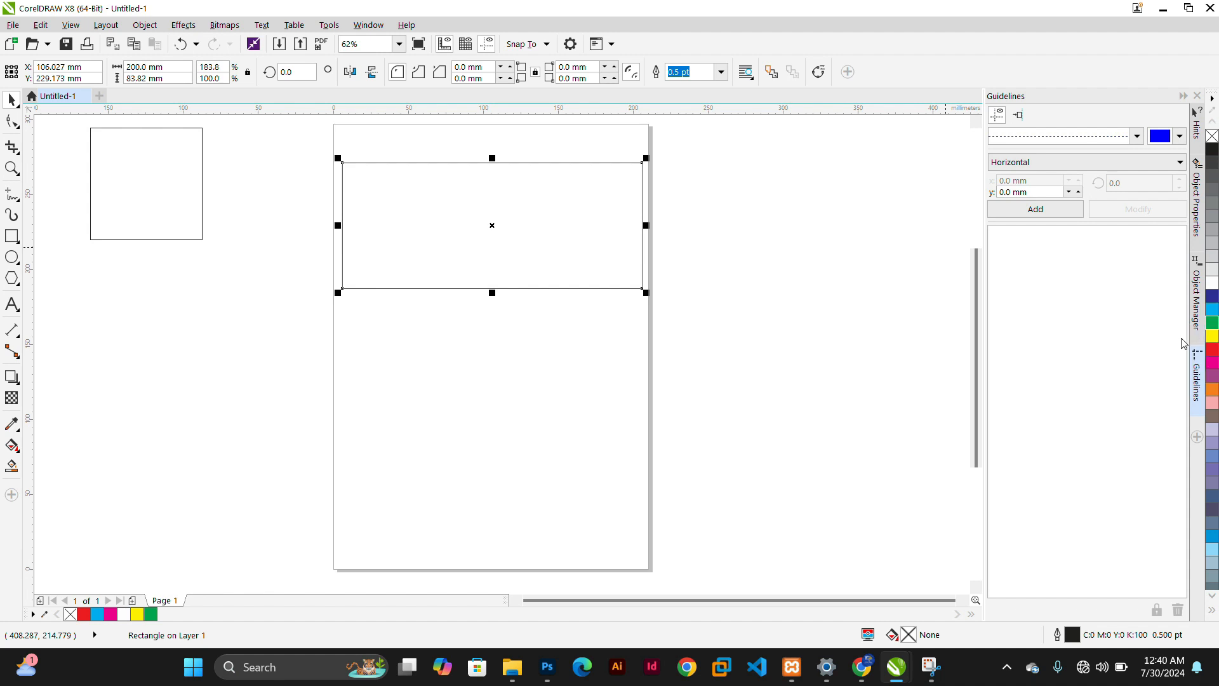
left_click(1213, 310)
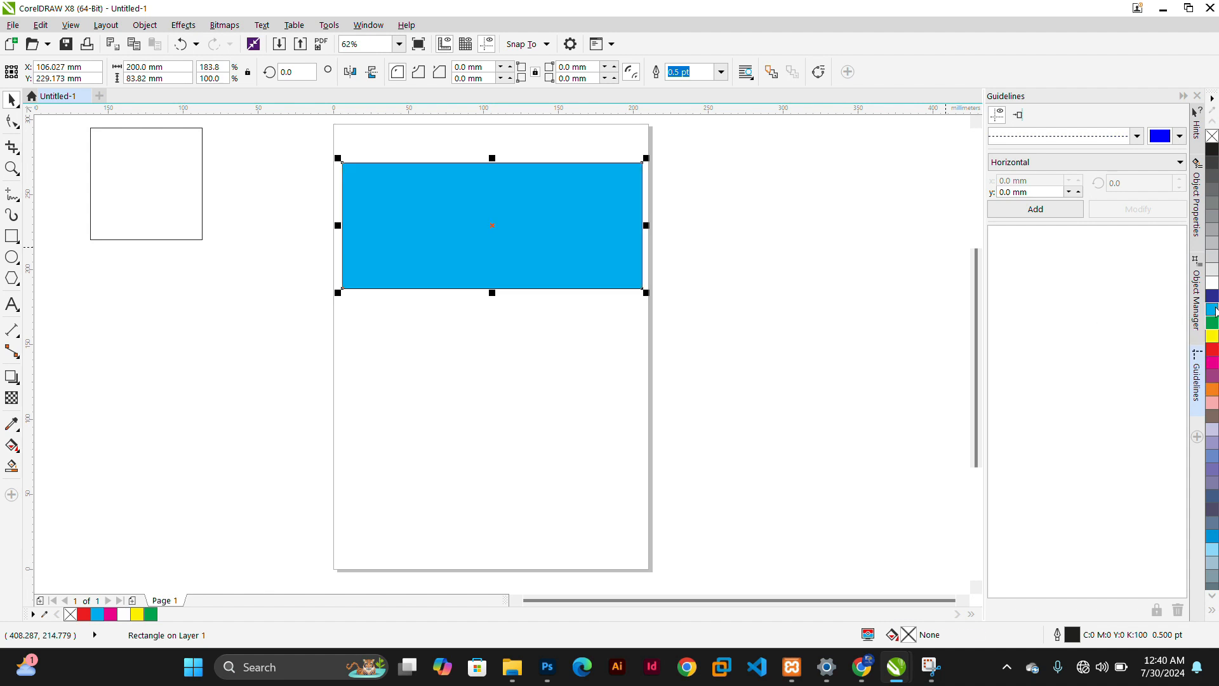
left_click(732, 278)
left_click(527, 254)
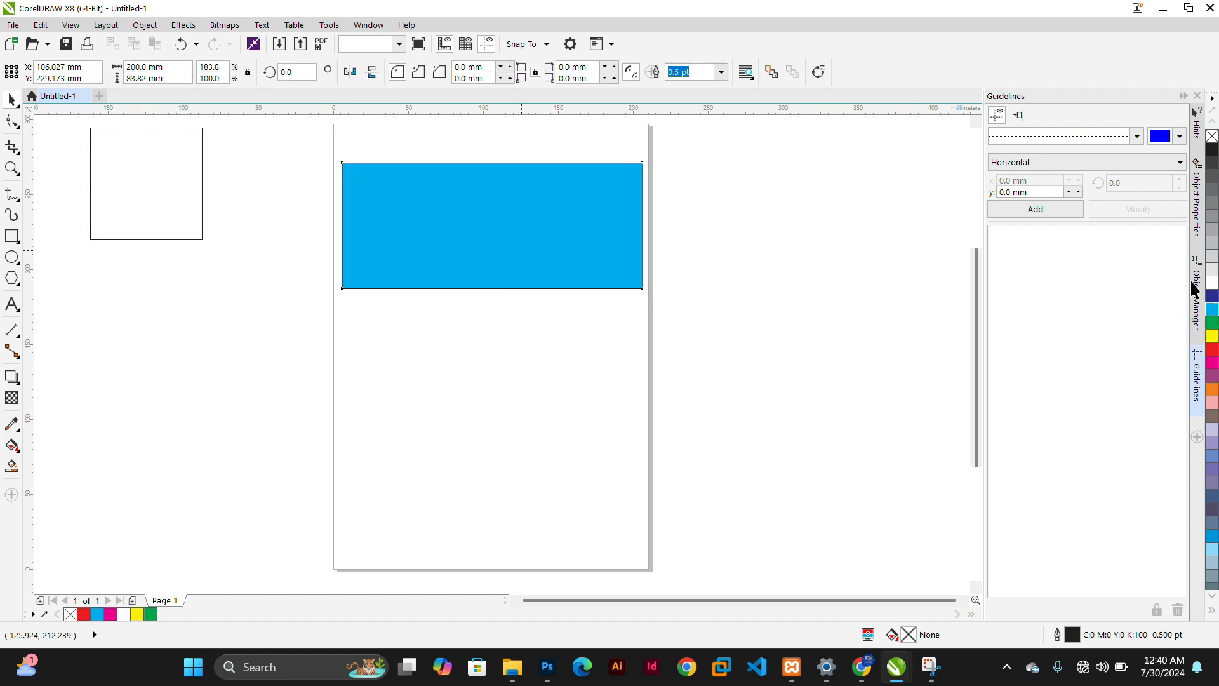
left_click(1212, 389)
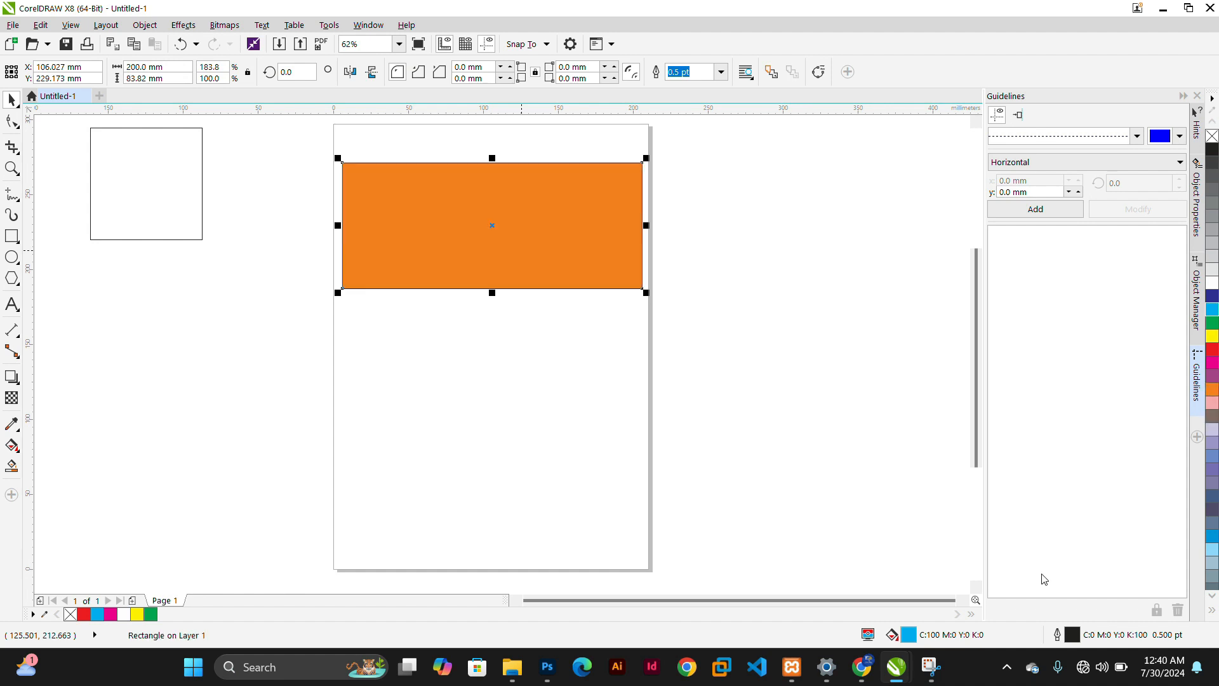
Try a near-black fill (C69 M67 Y67 K87) for the orange rectangle in the fill editor and discard it.
double_click(908, 634)
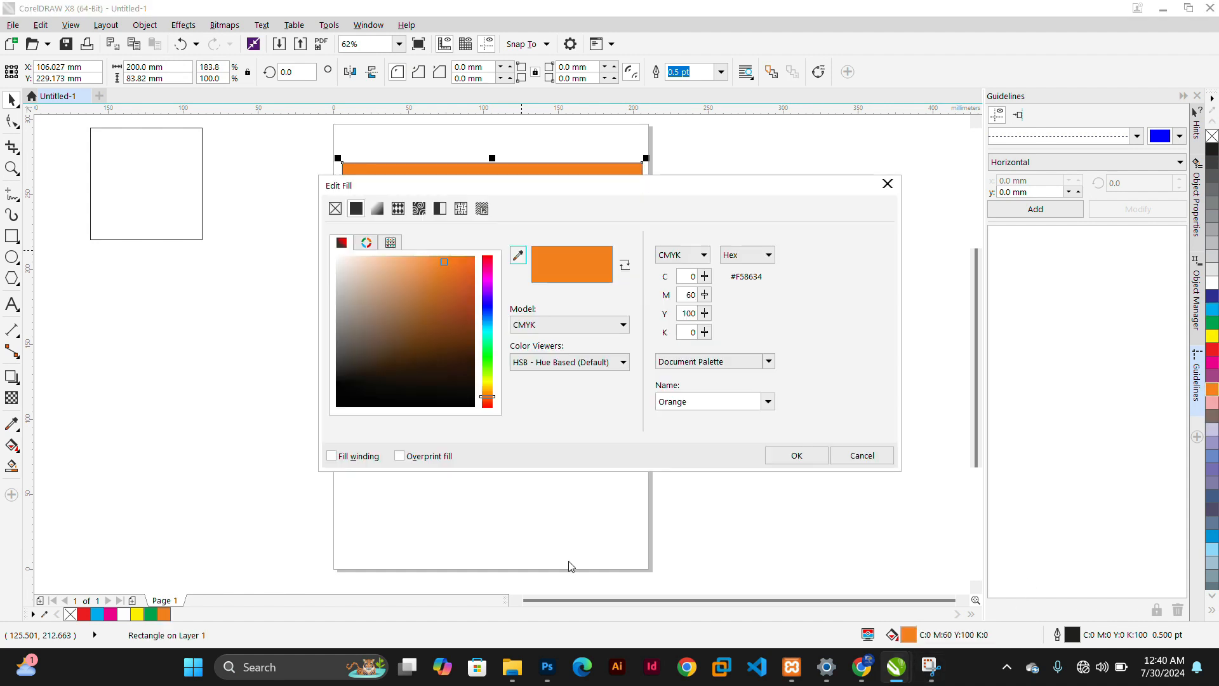
left_click(372, 389)
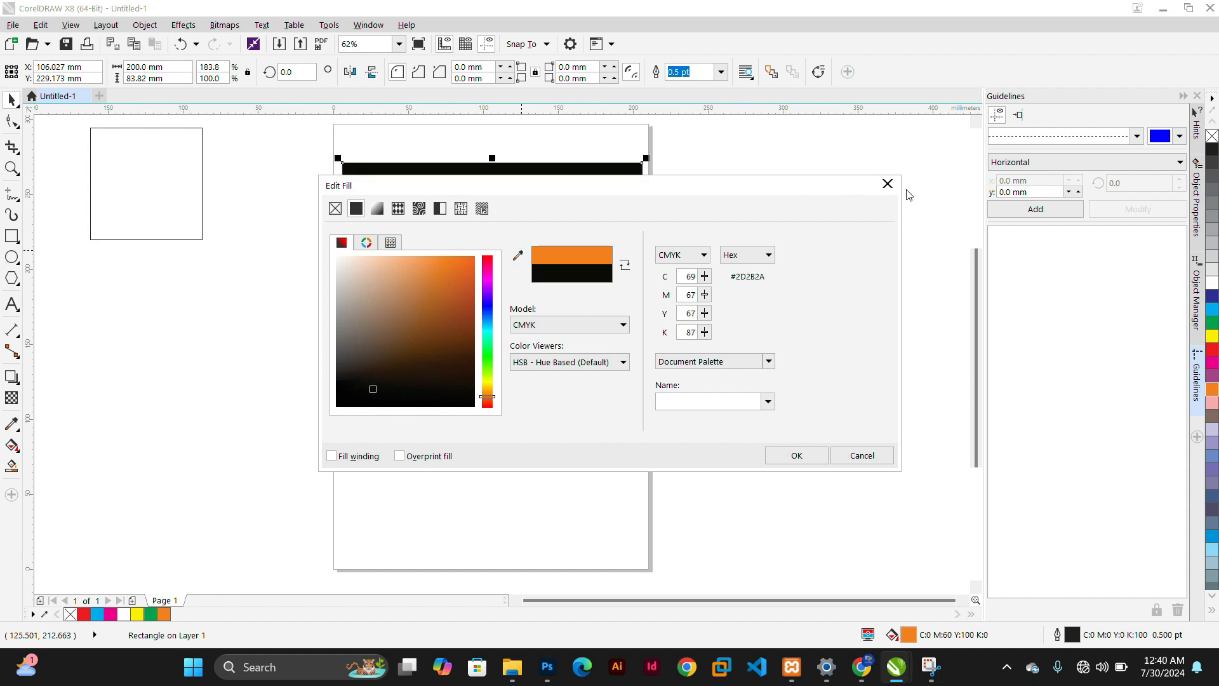
left_click(887, 184)
left_click(737, 276)
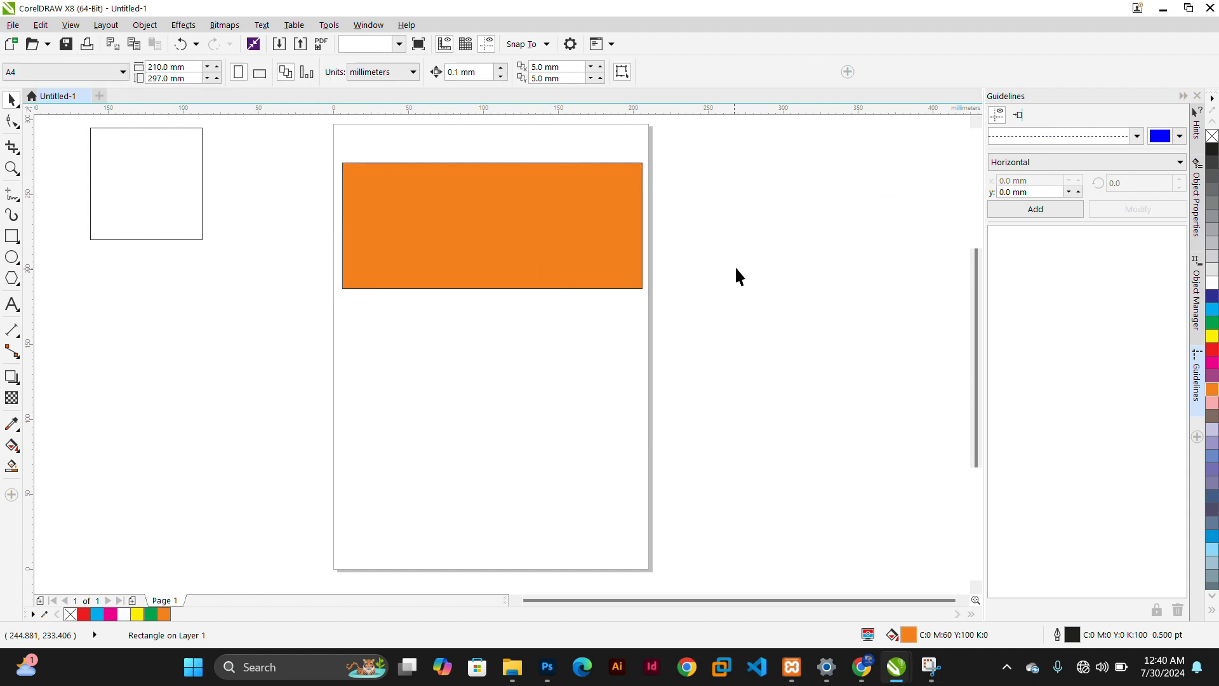
Delete the orange rectangle from the page.
left_click(203, 193)
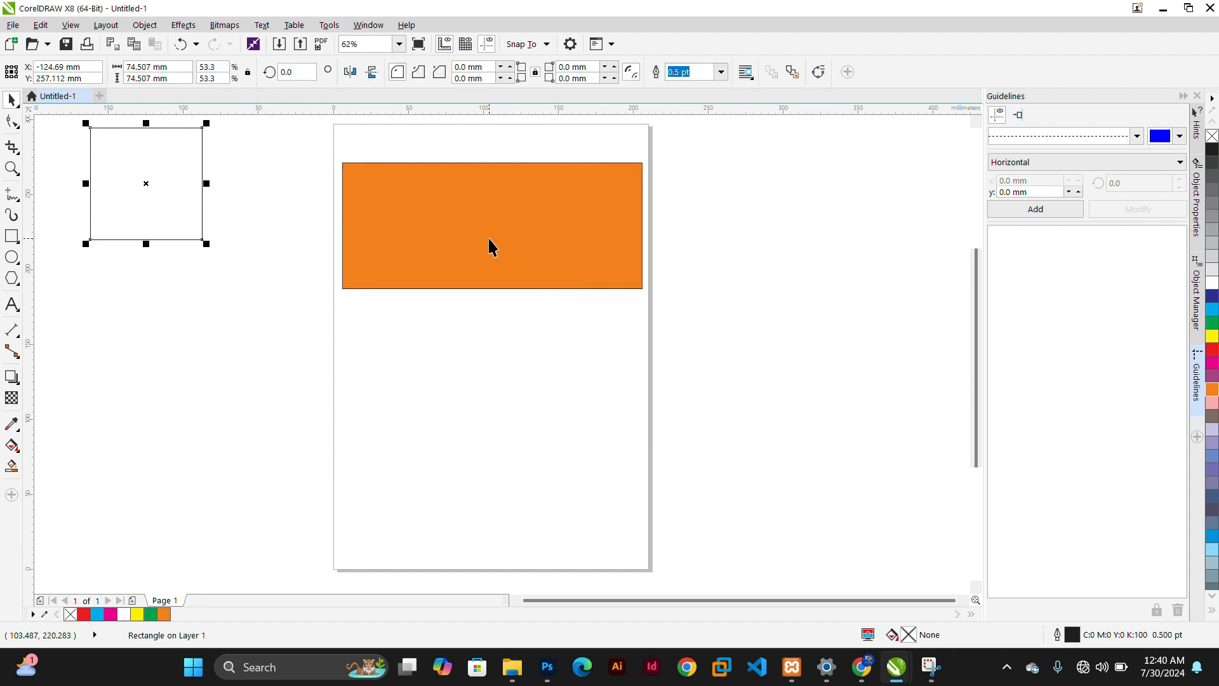
left_click(492, 246)
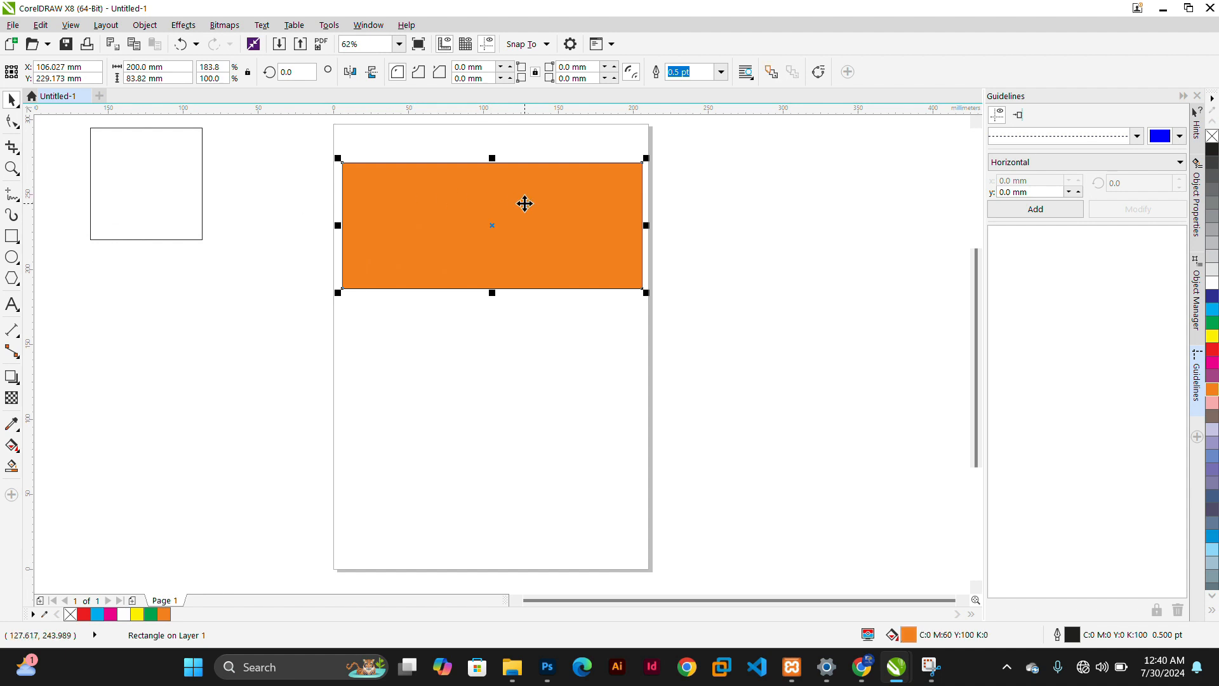
key("Delete")
Create a rectangle matching the full page size, 210 by 297 mm, with the Rectangle tool.
left_click(204, 198)
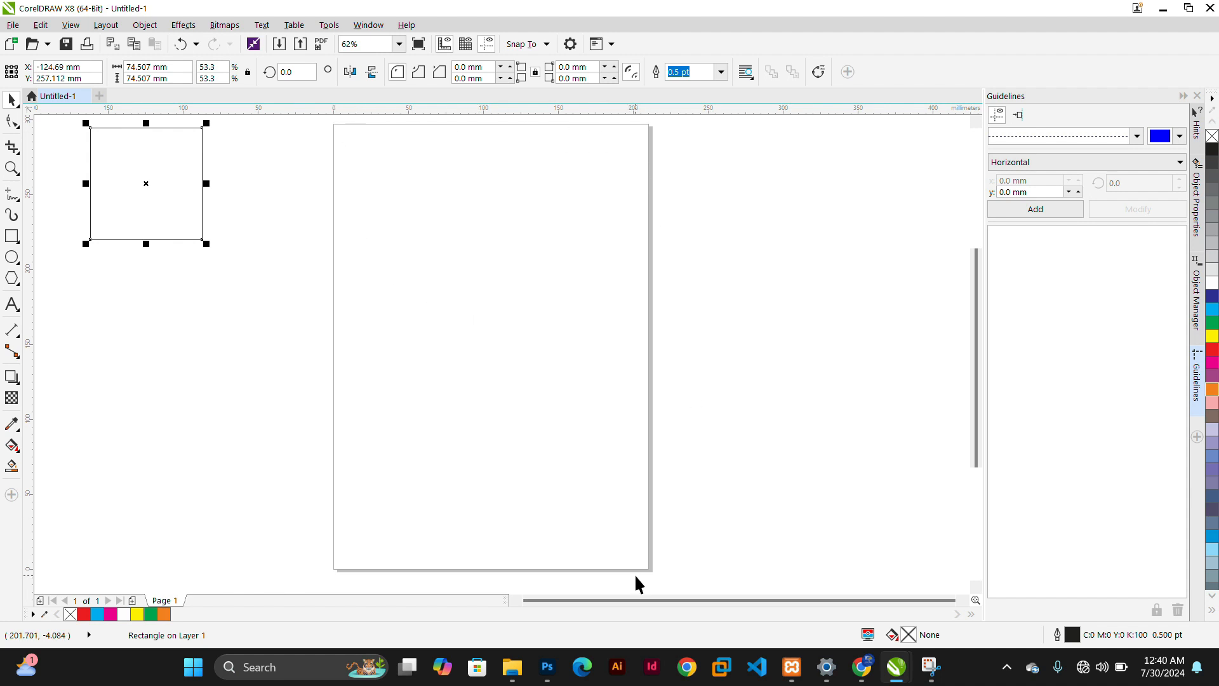
double_click(11, 236)
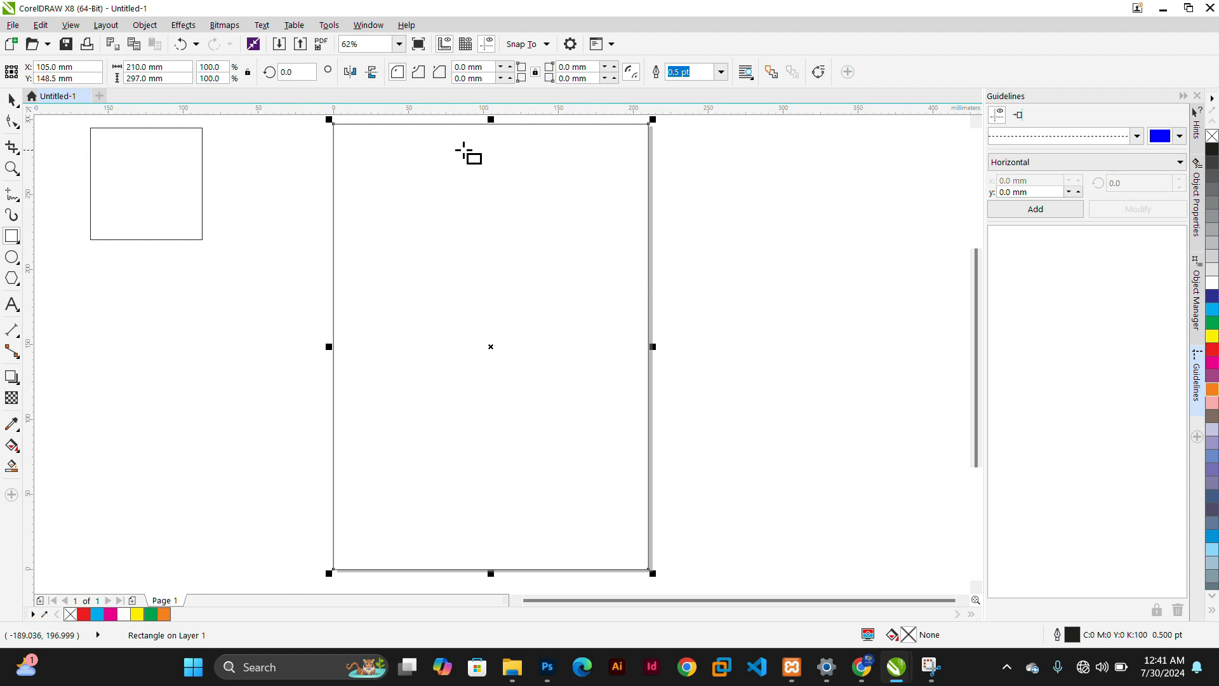
Fill the page-size rectangle with orange and delete it.
left_click(164, 614)
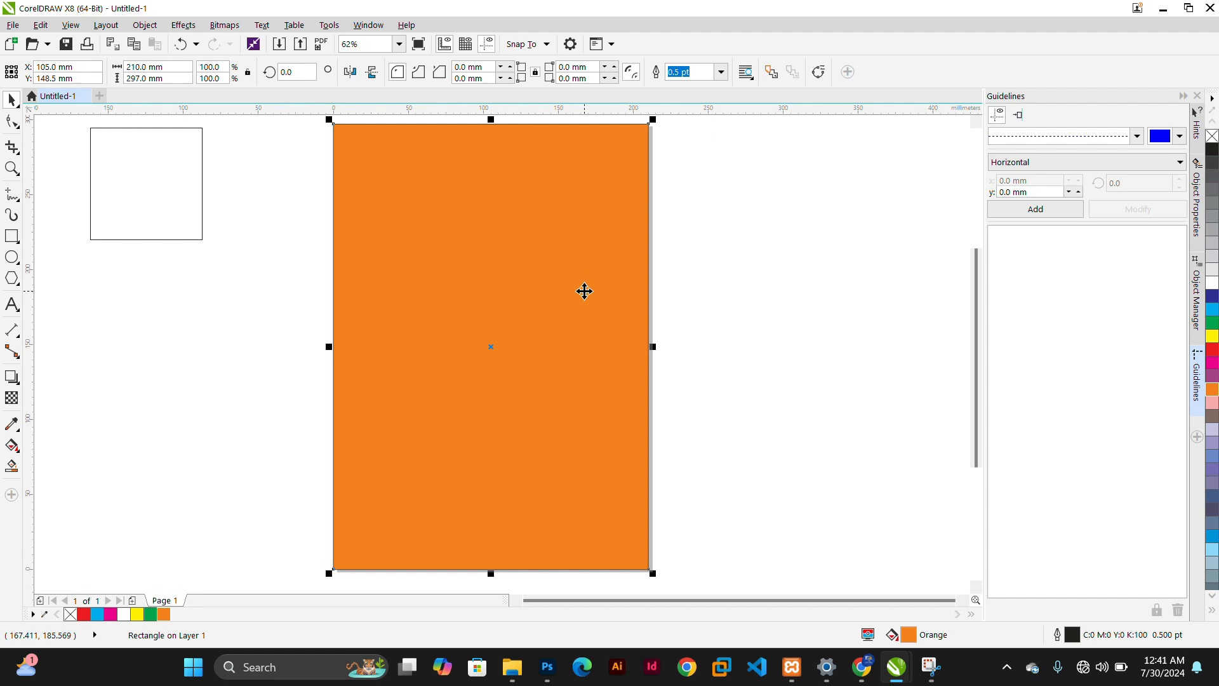
key("Delete")
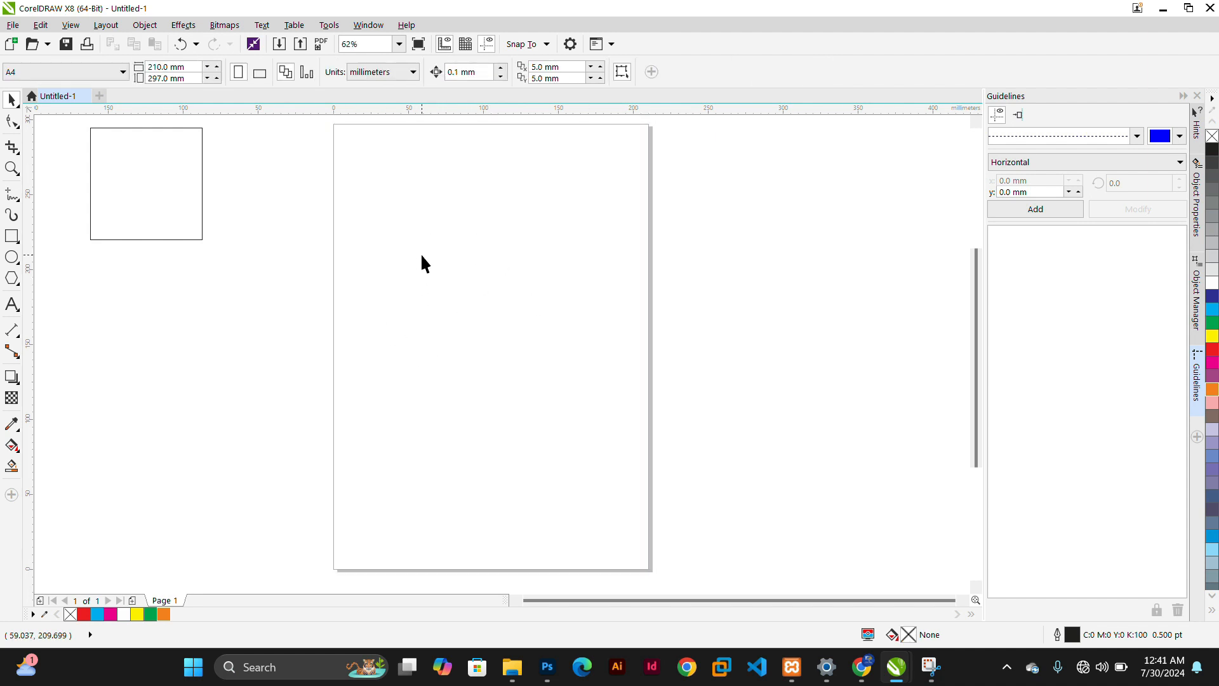
Create another page-size rectangle filled with orange using the Rectangle tool, and remove it from the page.
double_click(5, 238)
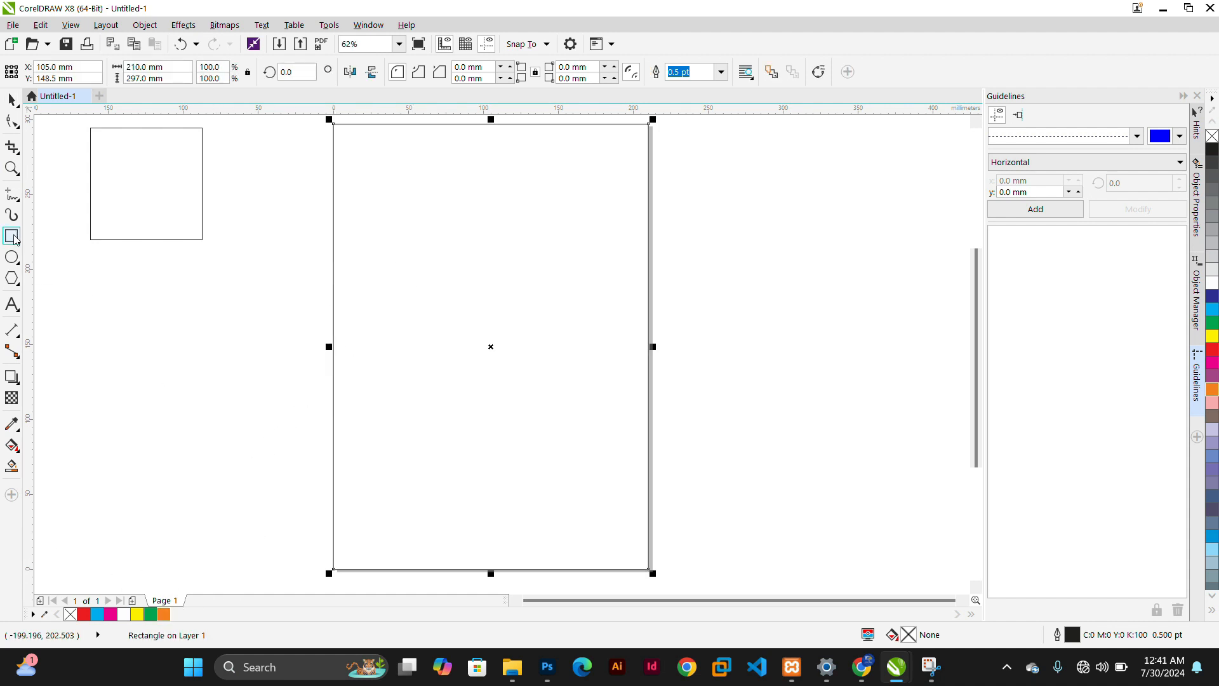
left_click(164, 614)
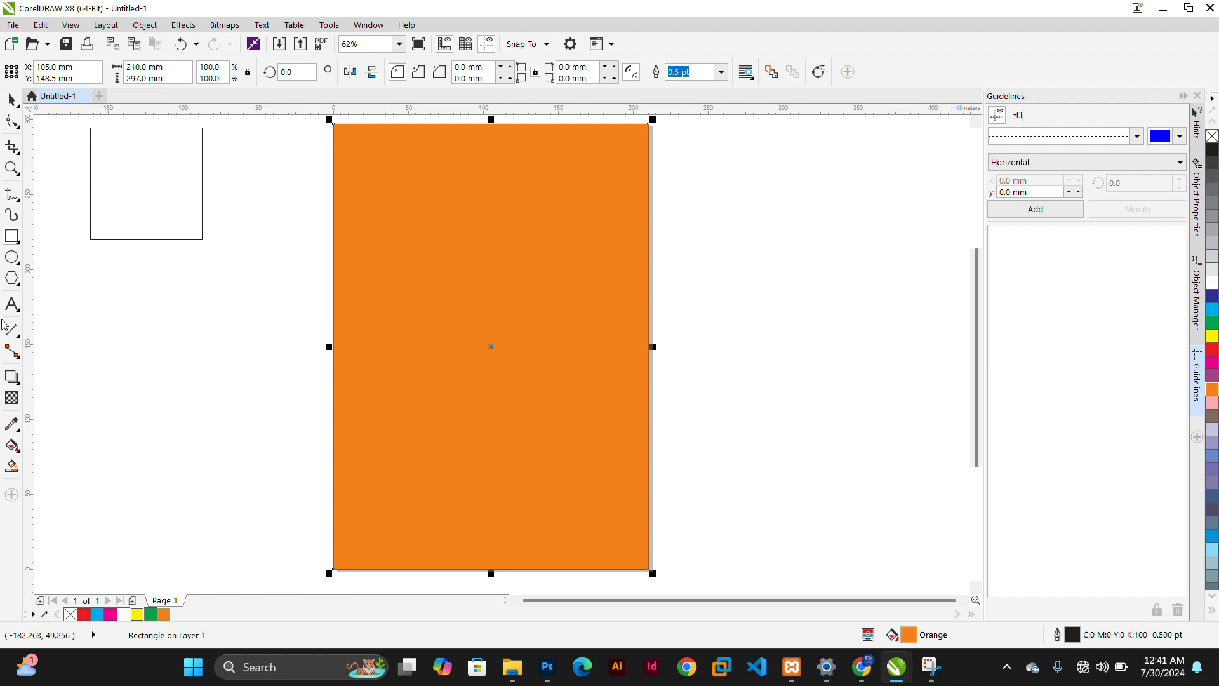
left_click(759, 349)
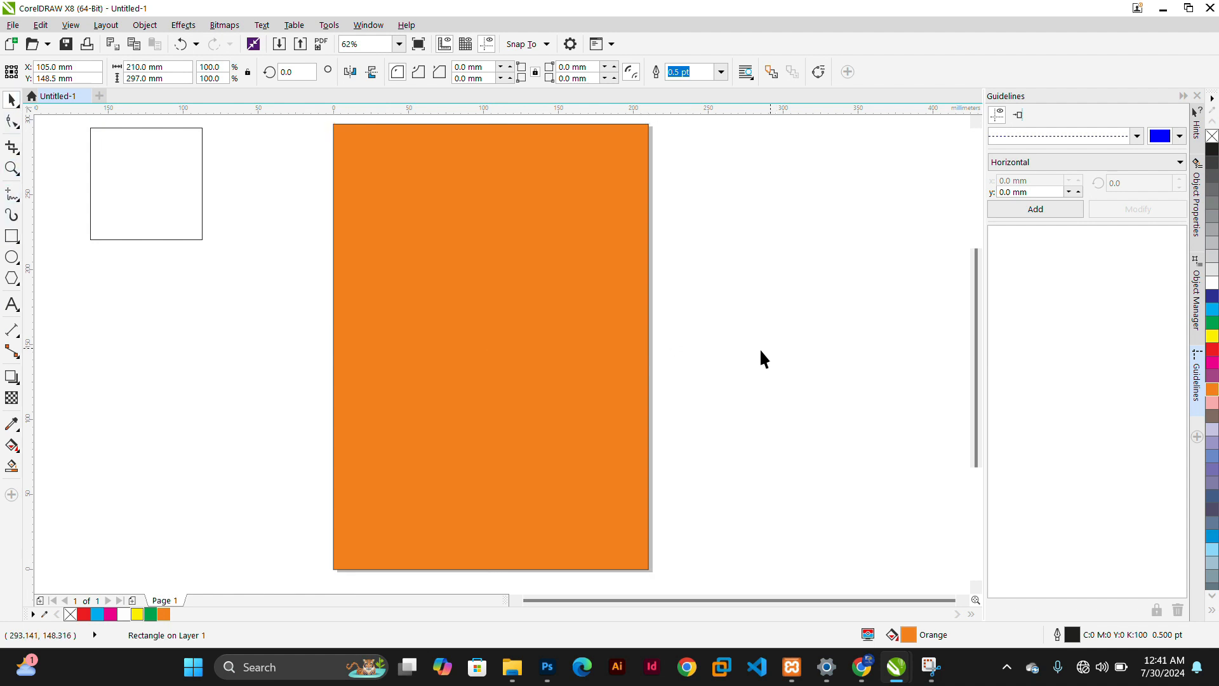
left_click(620, 361)
key("Delete")
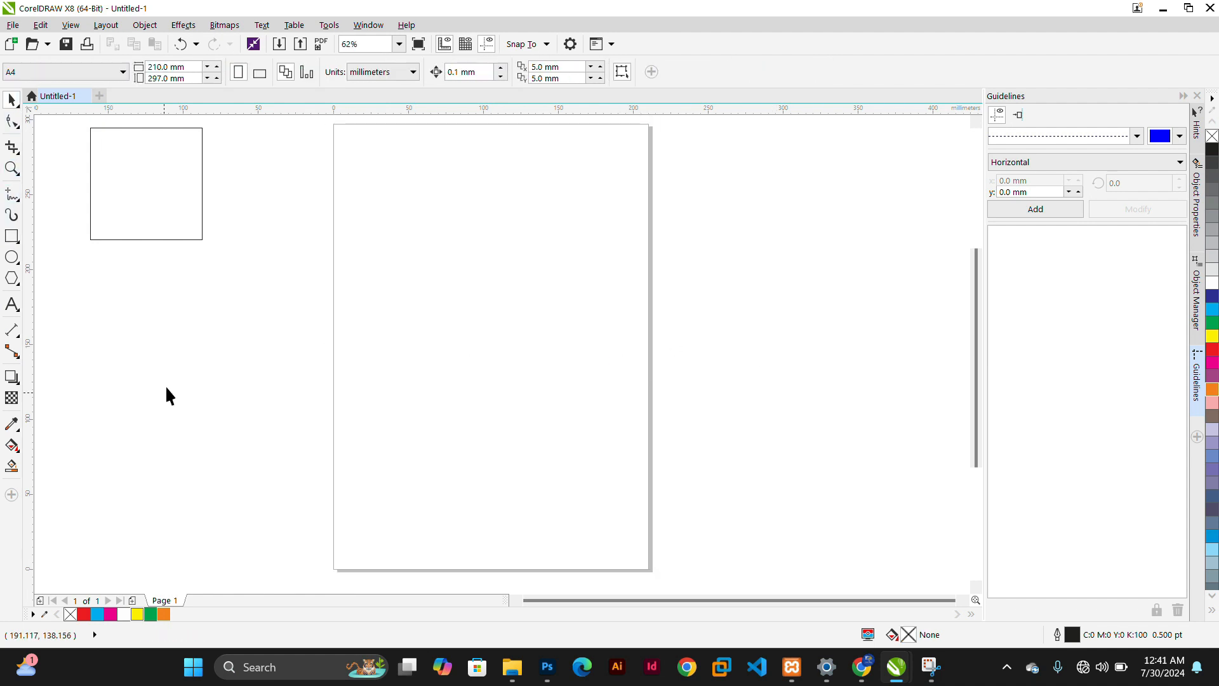
Examine the tool variants grouped under the Rectangle, Pick, Shape and Freehand tools.
left_click(21, 247)
mouse_move(23, 254)
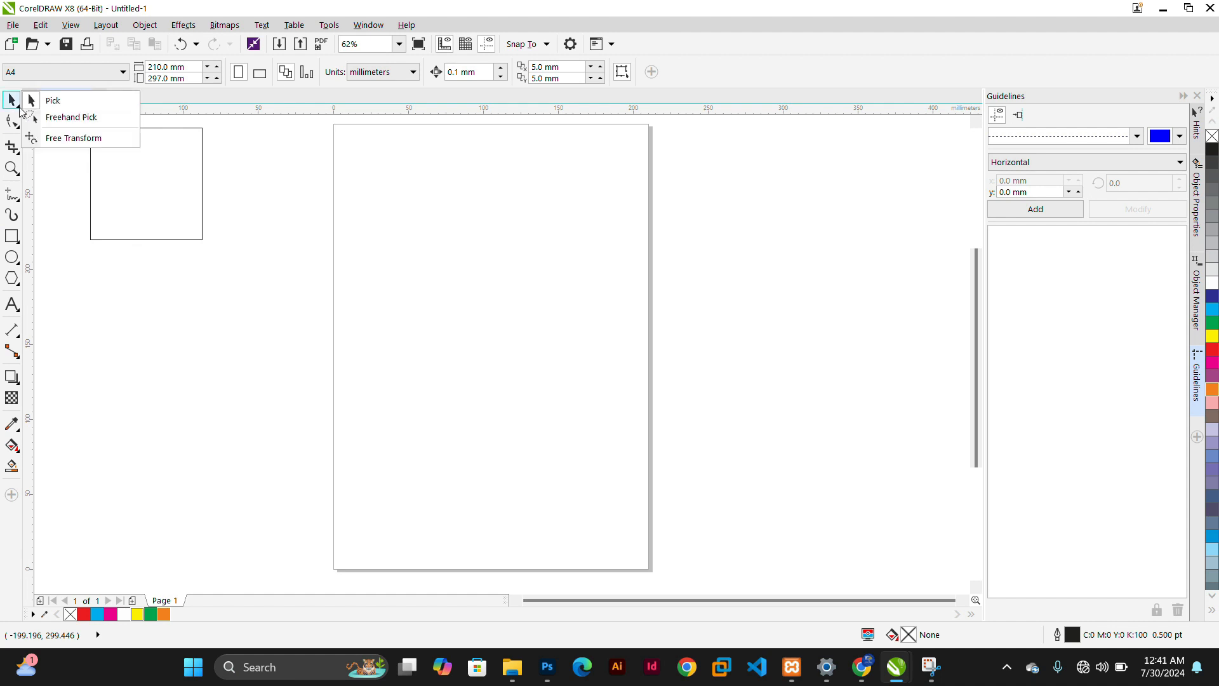
mouse_move(20, 109)
mouse_move(20, 132)
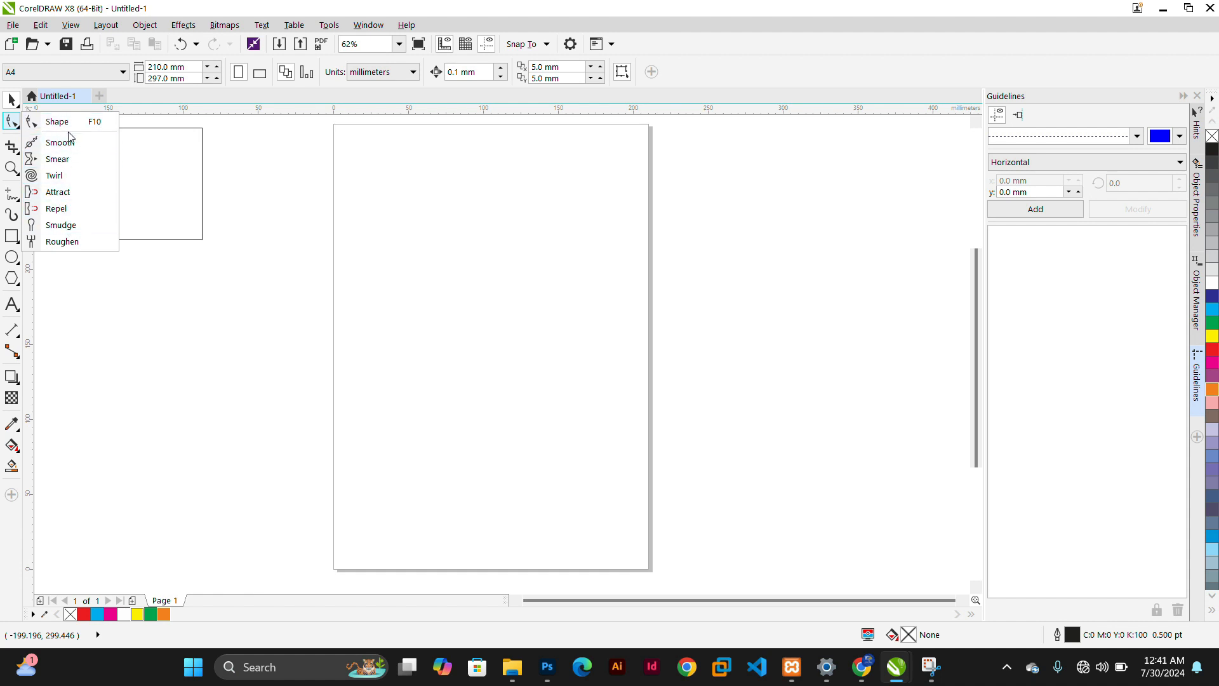
left_click(116, 306)
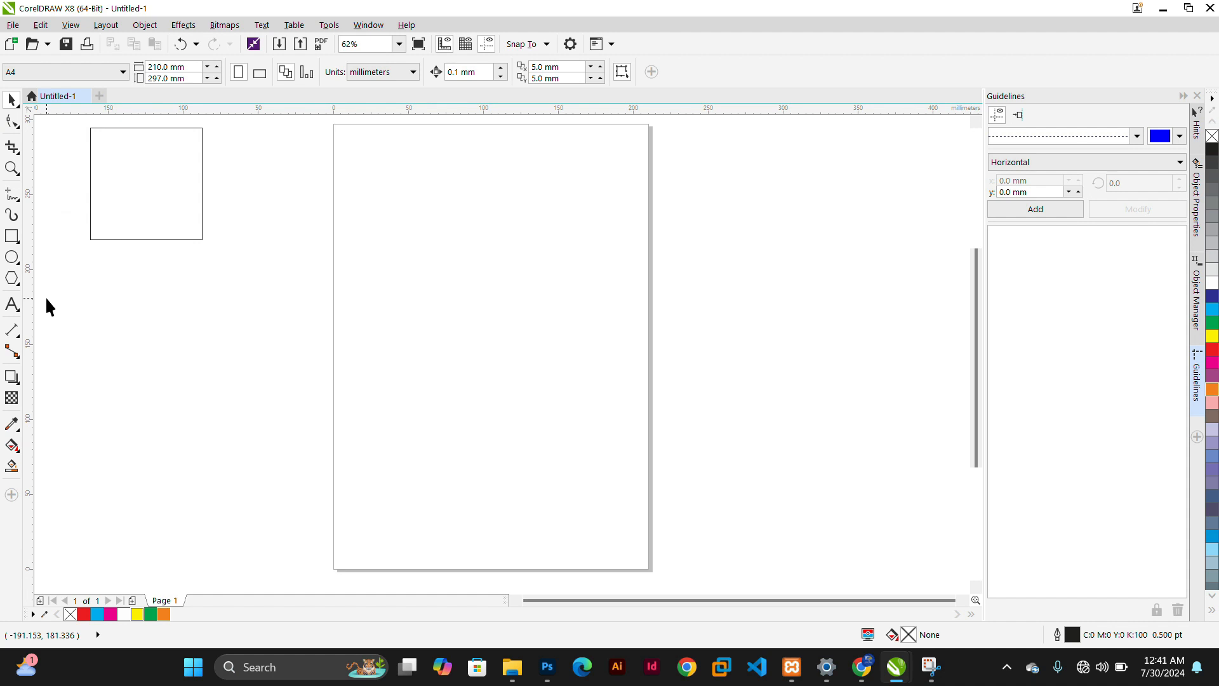
left_click(19, 200)
left_click(20, 202)
left_click(19, 201)
left_click(19, 200)
left_click(17, 241)
left_click(17, 241)
left_click(19, 201)
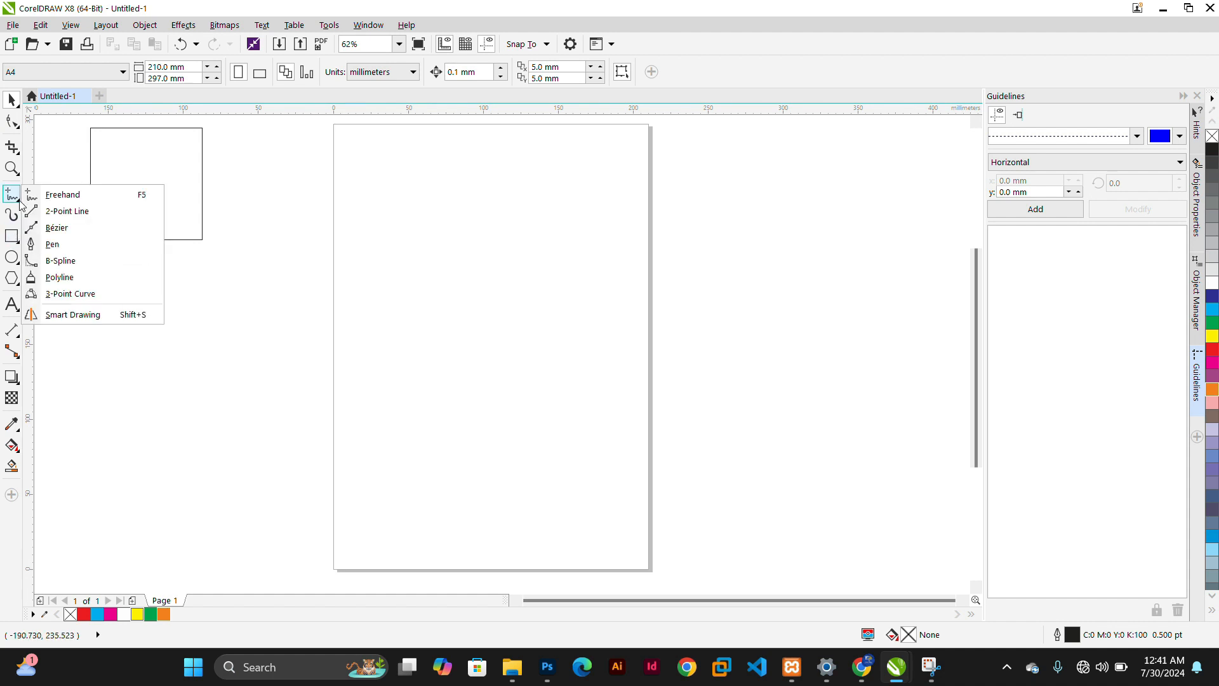
left_click(58, 142)
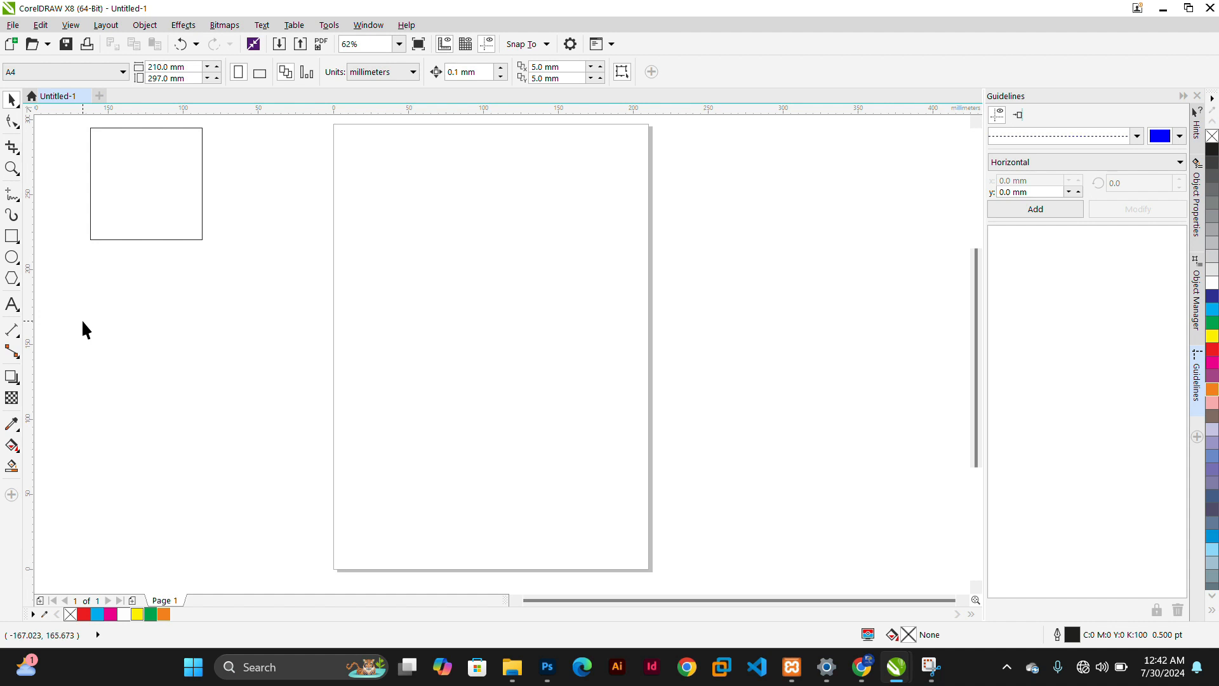
Draw a rectangle about 183 by 127 mm on the page and try to pull its upper-left corner node outward with the Shape tool.
left_click(15, 240)
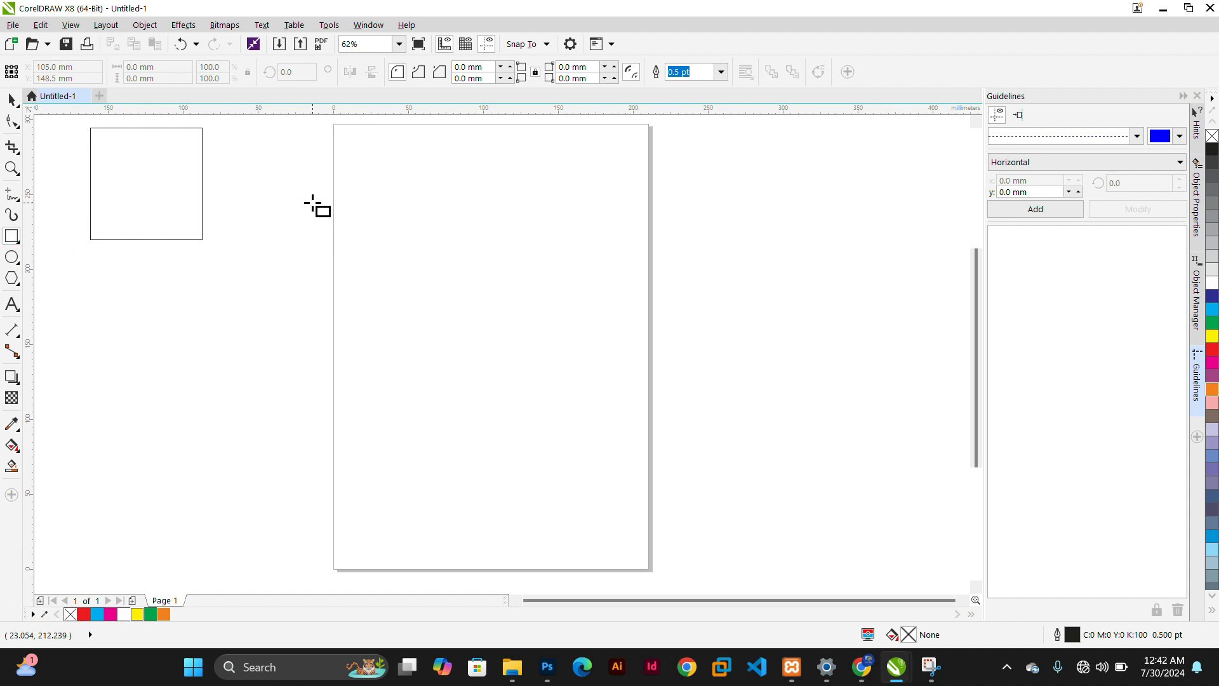
left_click_drag(345, 192, 622, 382)
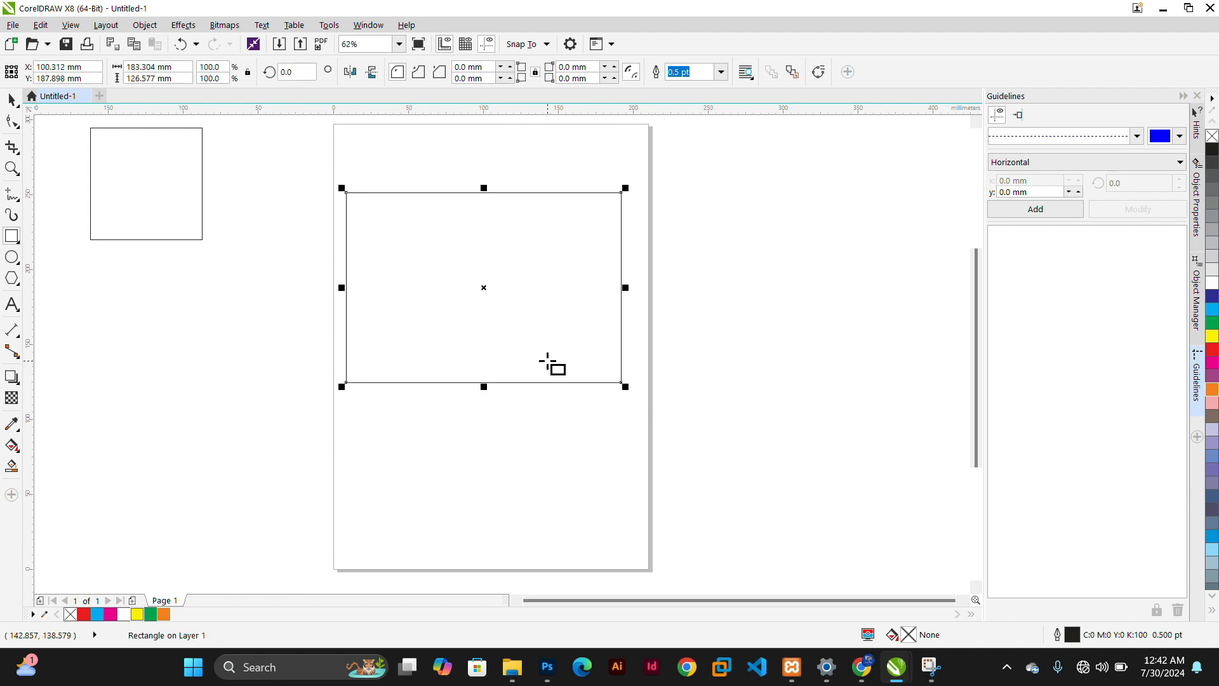
left_click(12, 121)
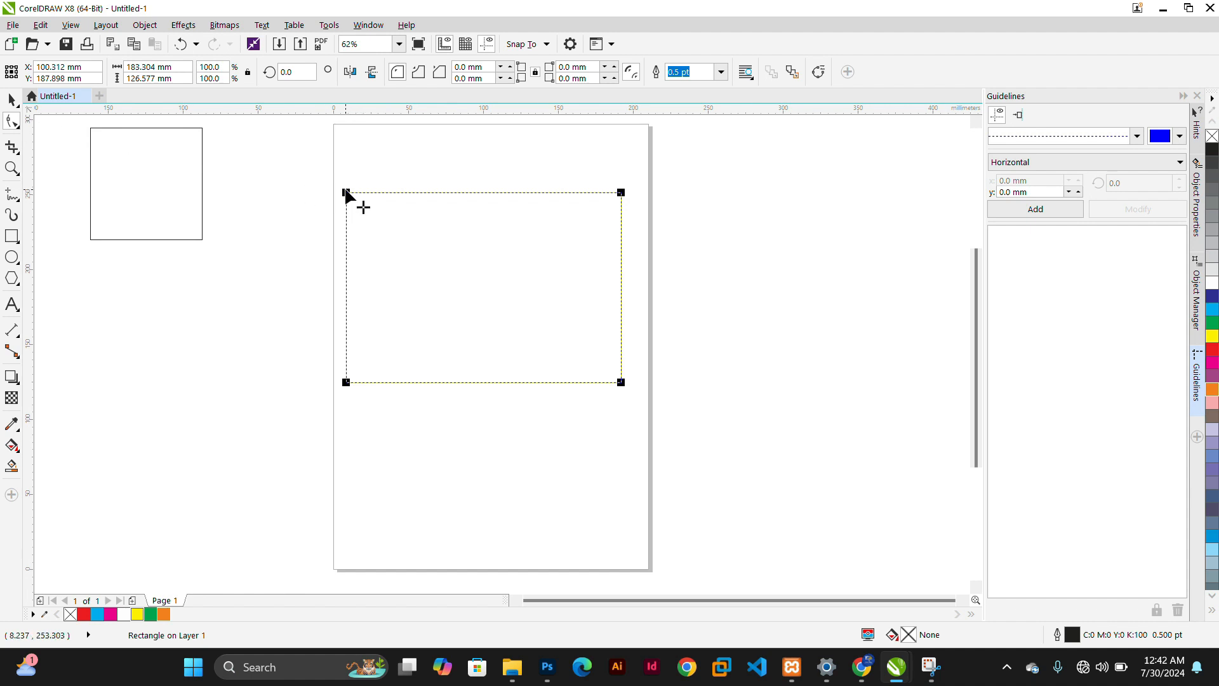
left_click_drag(346, 194, 296, 165)
left_click_drag(346, 193, 190, 152)
Delete the wide rectangle from the page.
left_click(12, 100)
left_click(426, 272)
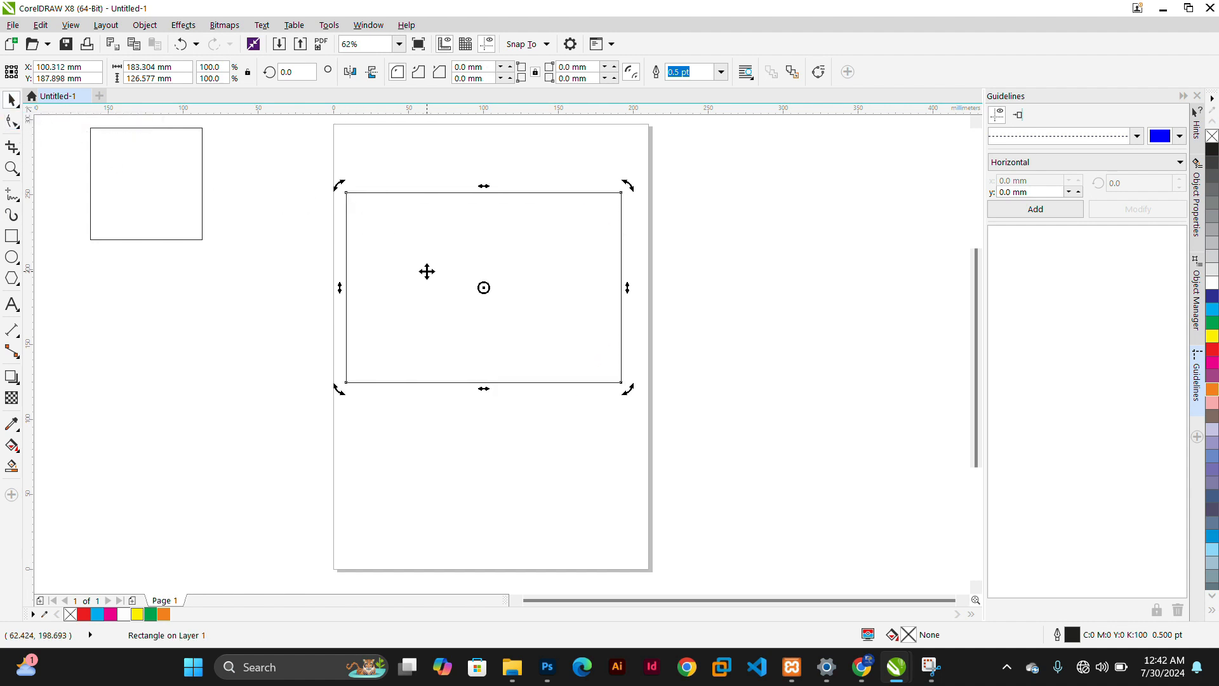
key("Delete")
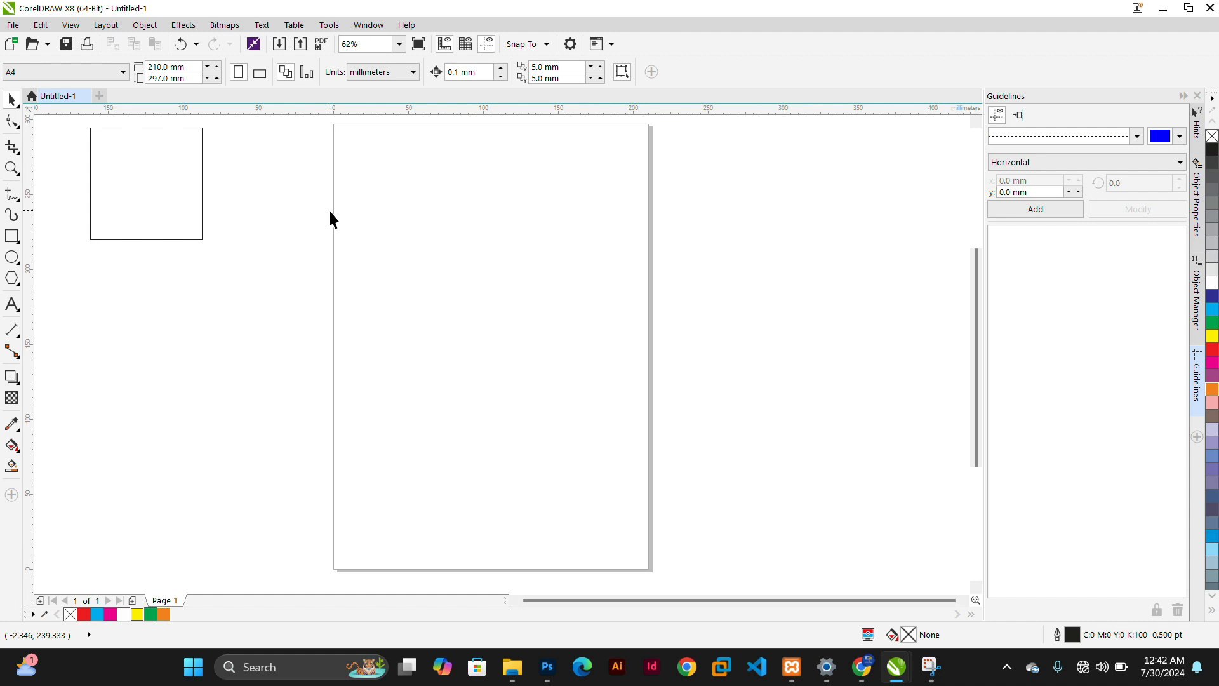
Draw an ellipse about 191 by 98 mm across the page's left edge and stretch it downward to about 209 mm high.
left_click(12, 257)
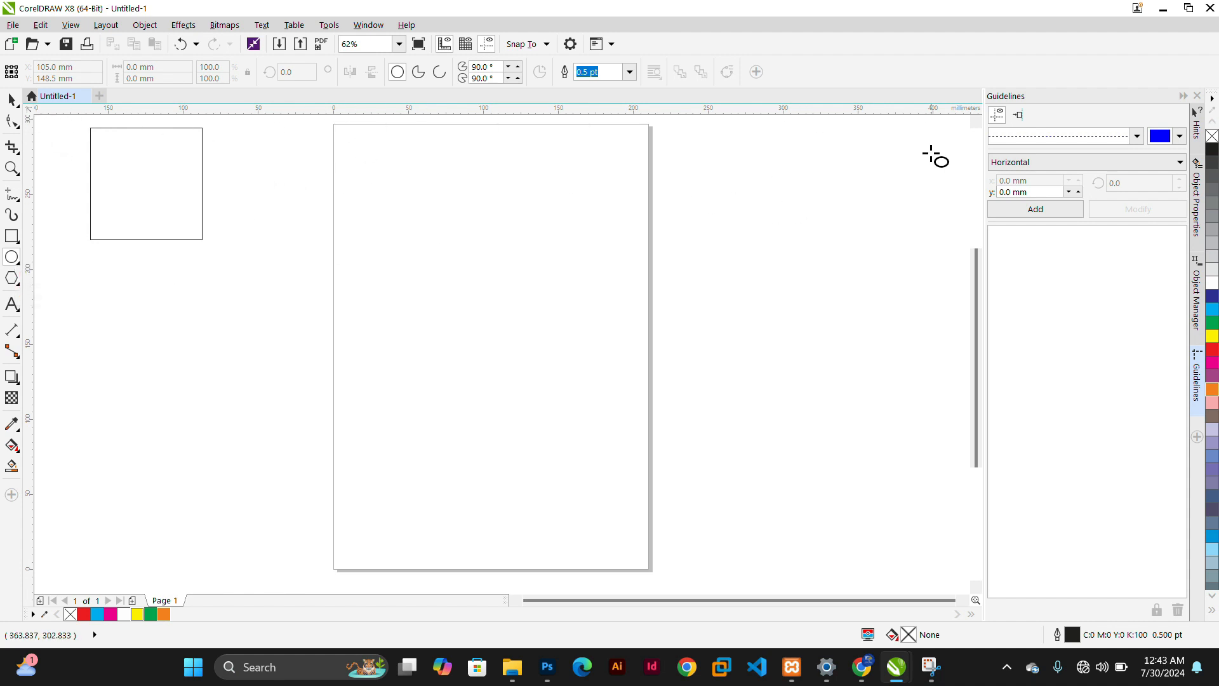
left_click_drag(281, 202, 567, 349)
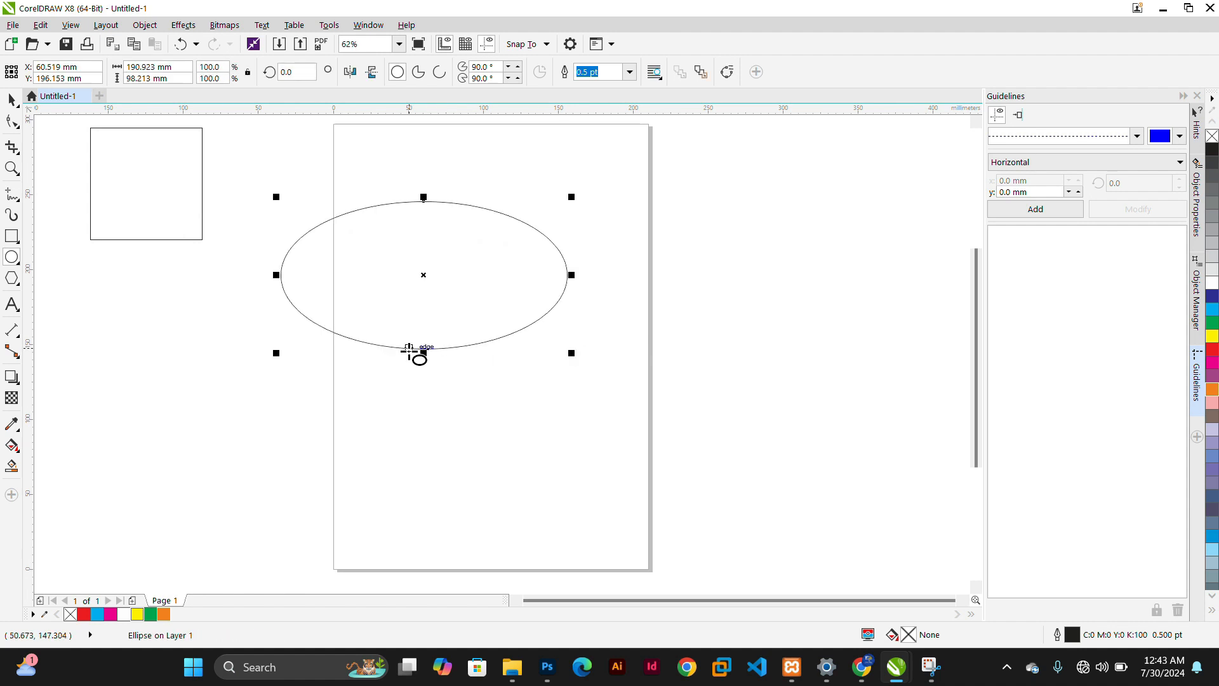
left_click_drag(423, 349, 327, 517)
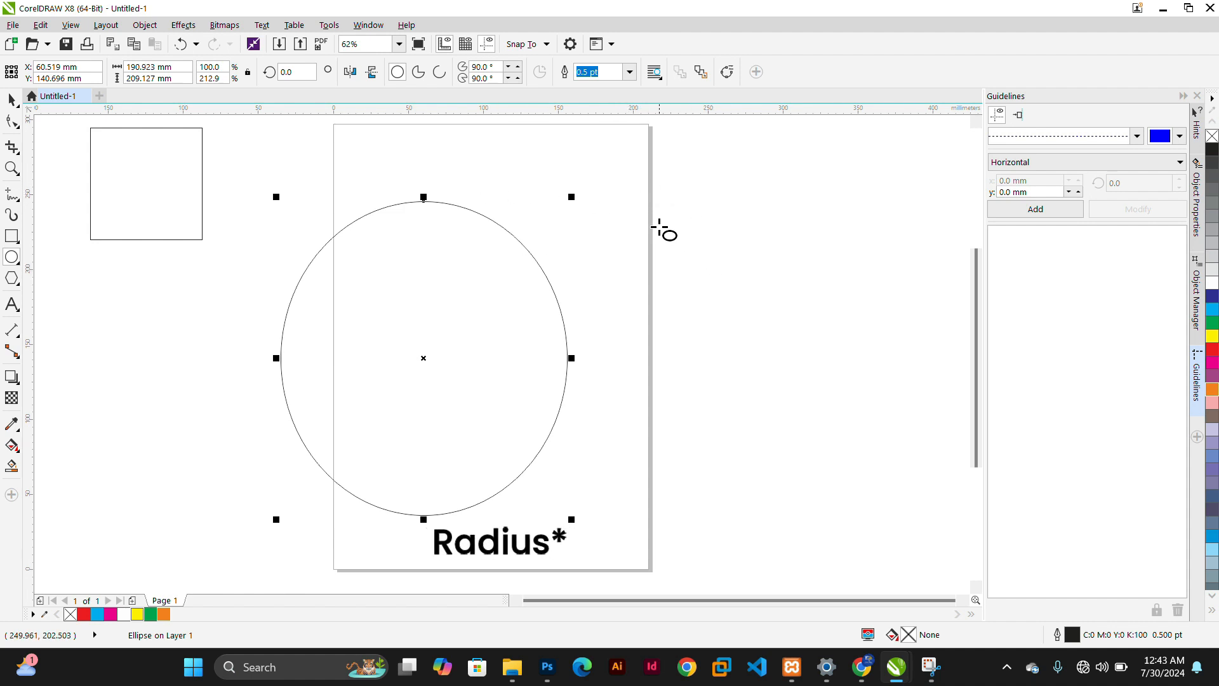
Draw a circle about 171 mm in diameter and centre it inside the large ellipse.
left_click_drag(670, 196, 859, 454)
left_click_drag(813, 350, 424, 357)
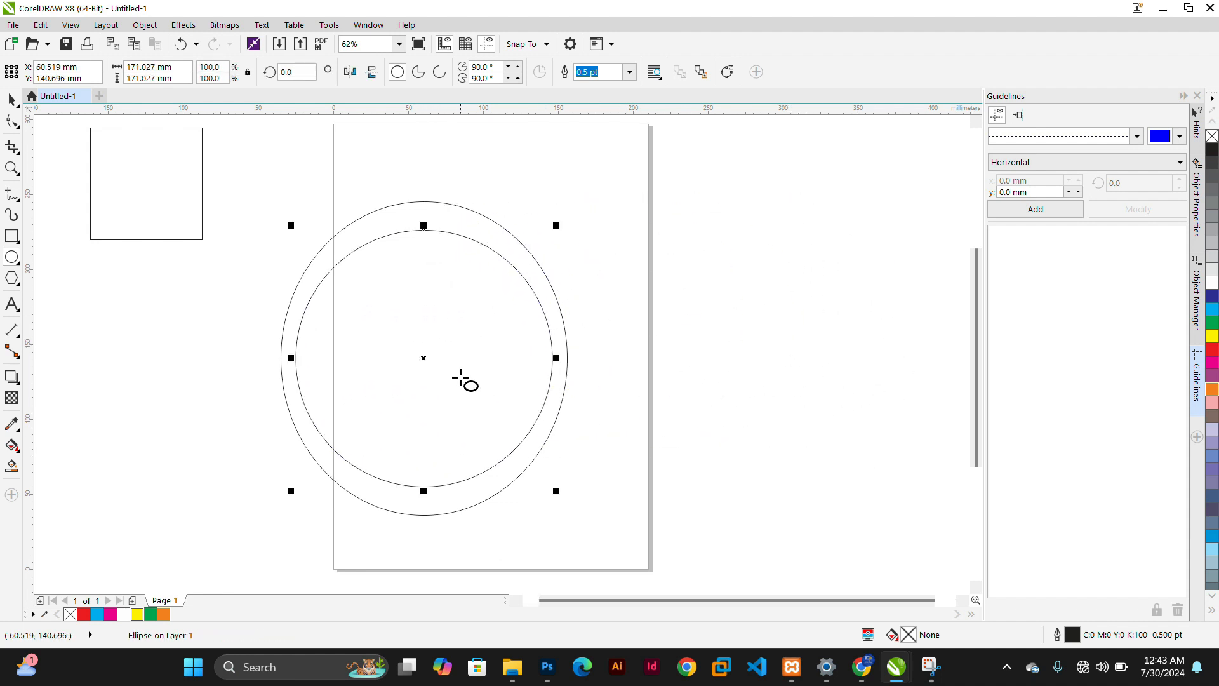
key("space")
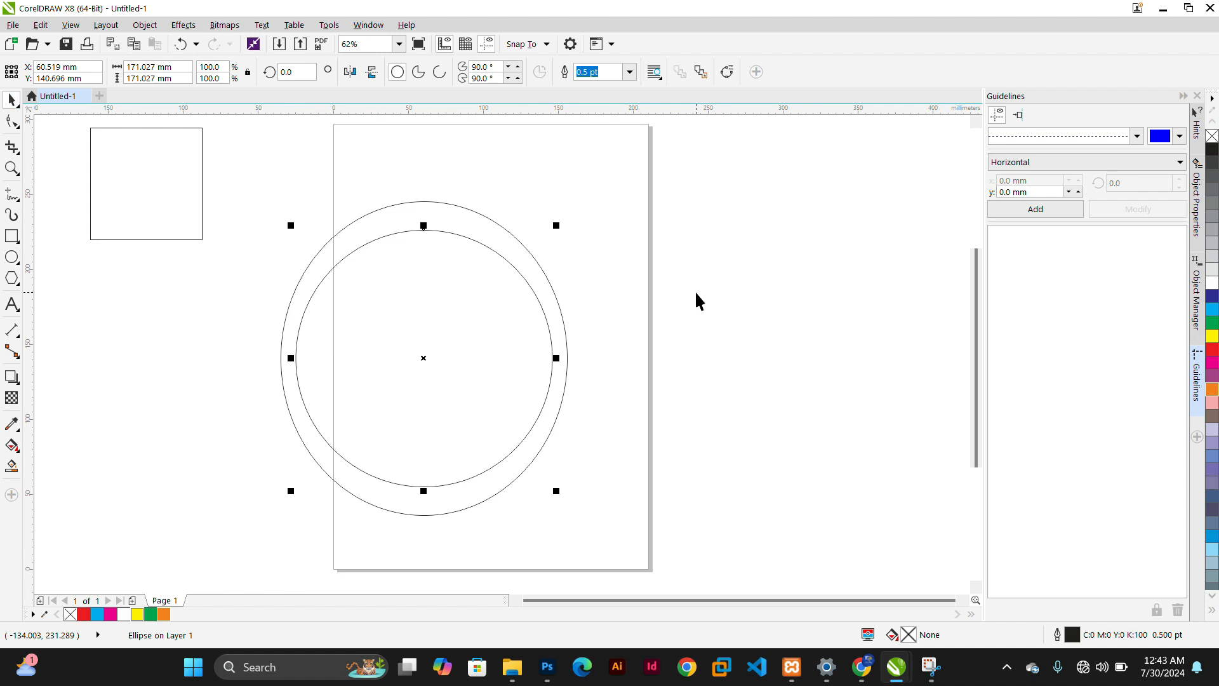
left_click(630, 305)
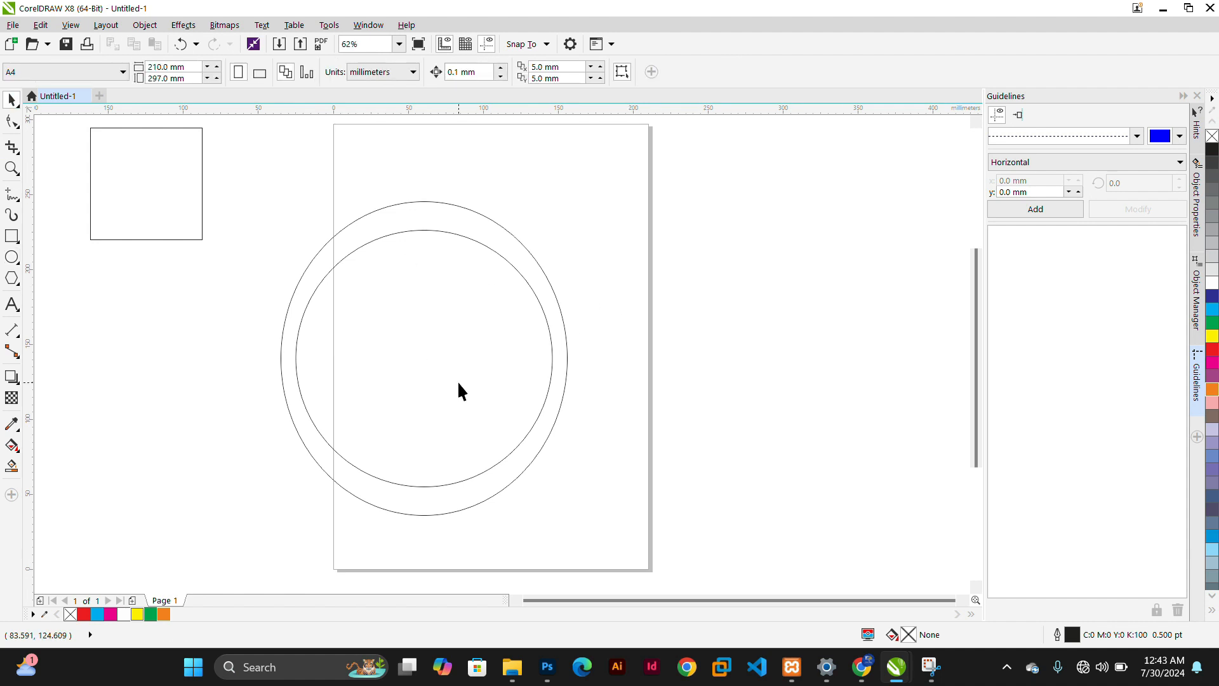
left_click(482, 378)
left_click(624, 295)
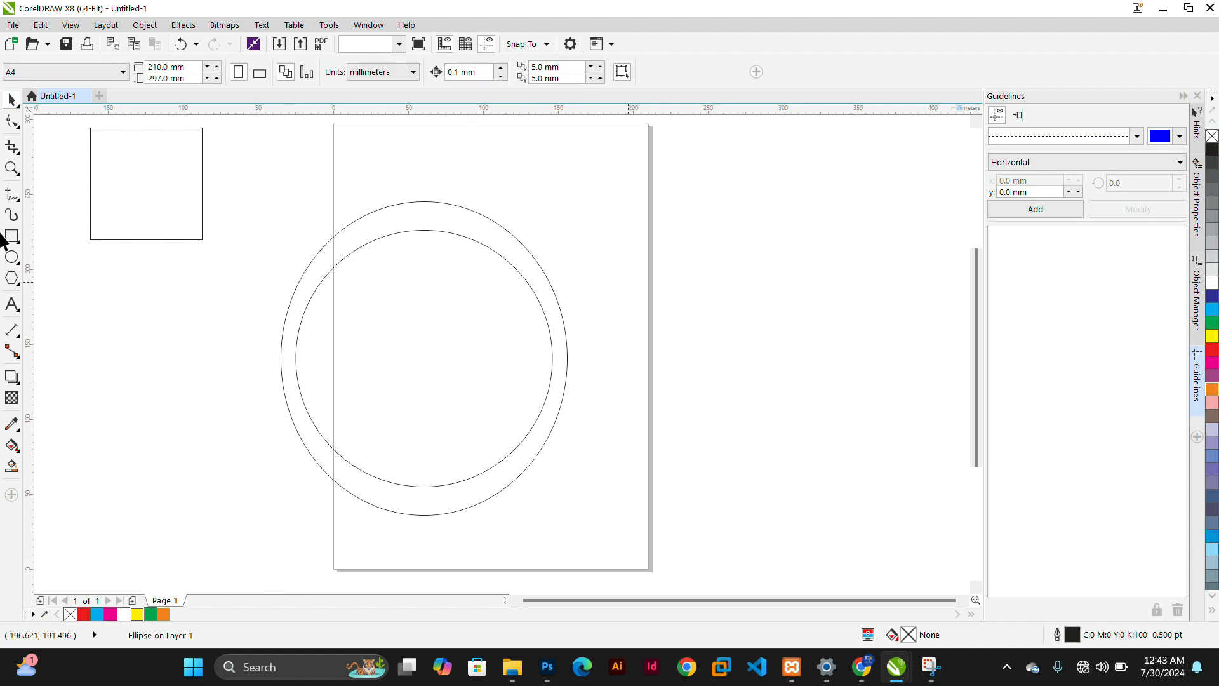
left_click(15, 264)
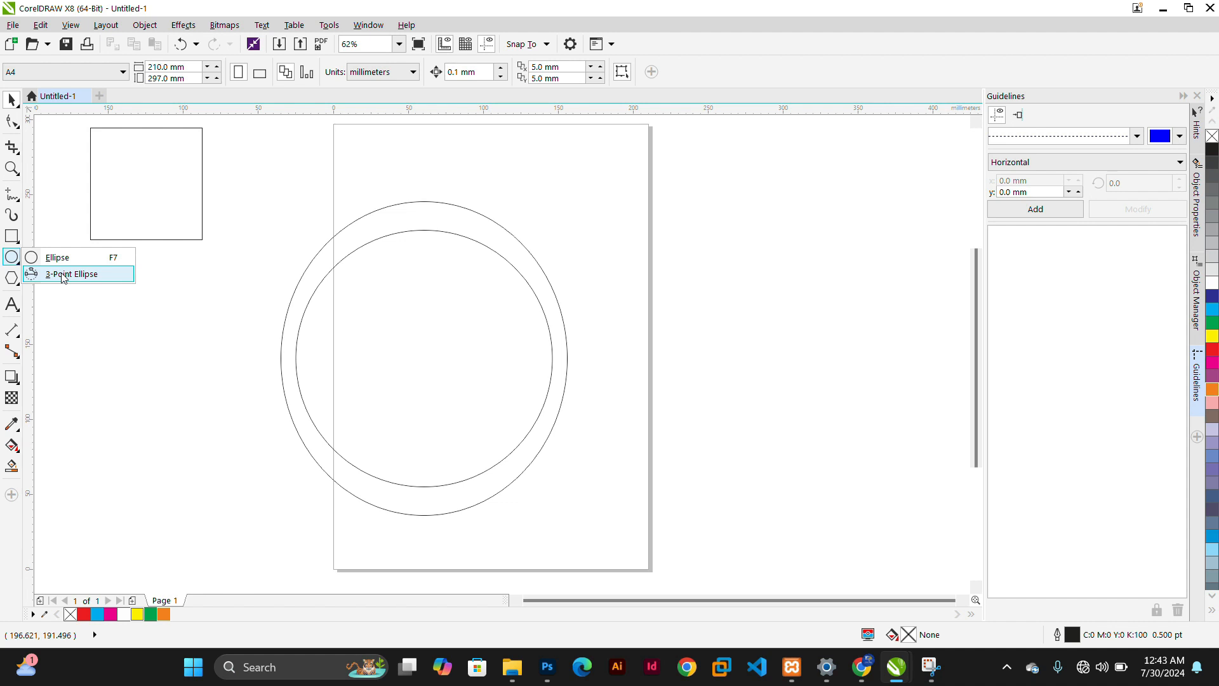
left_click(11, 256)
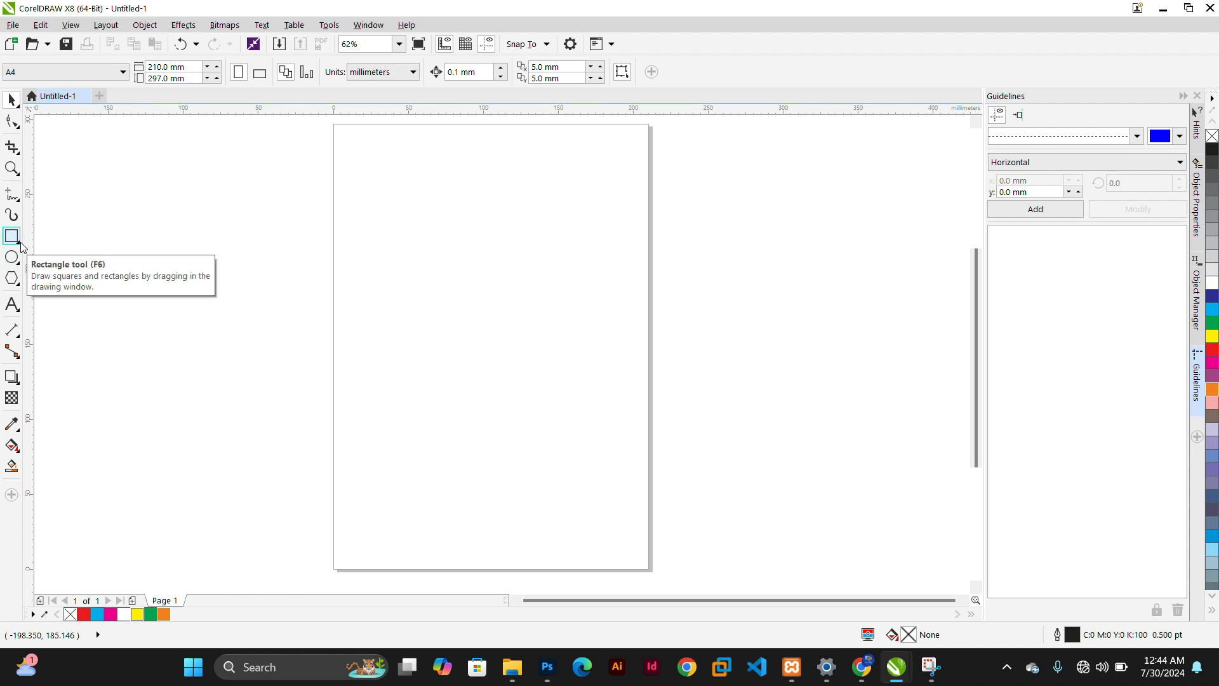
Draw a three-sided polygon about 81 by 95 mm on the page and increase its number of sides to 8.
left_click(12, 280)
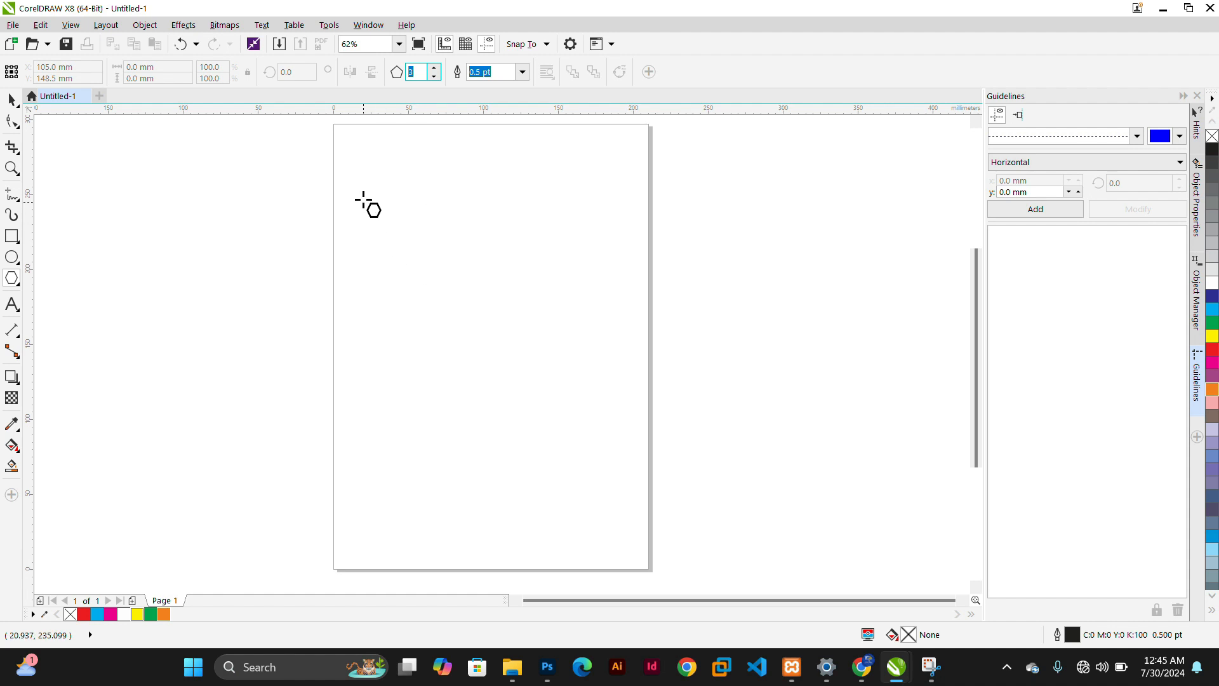
left_click_drag(363, 167, 501, 356)
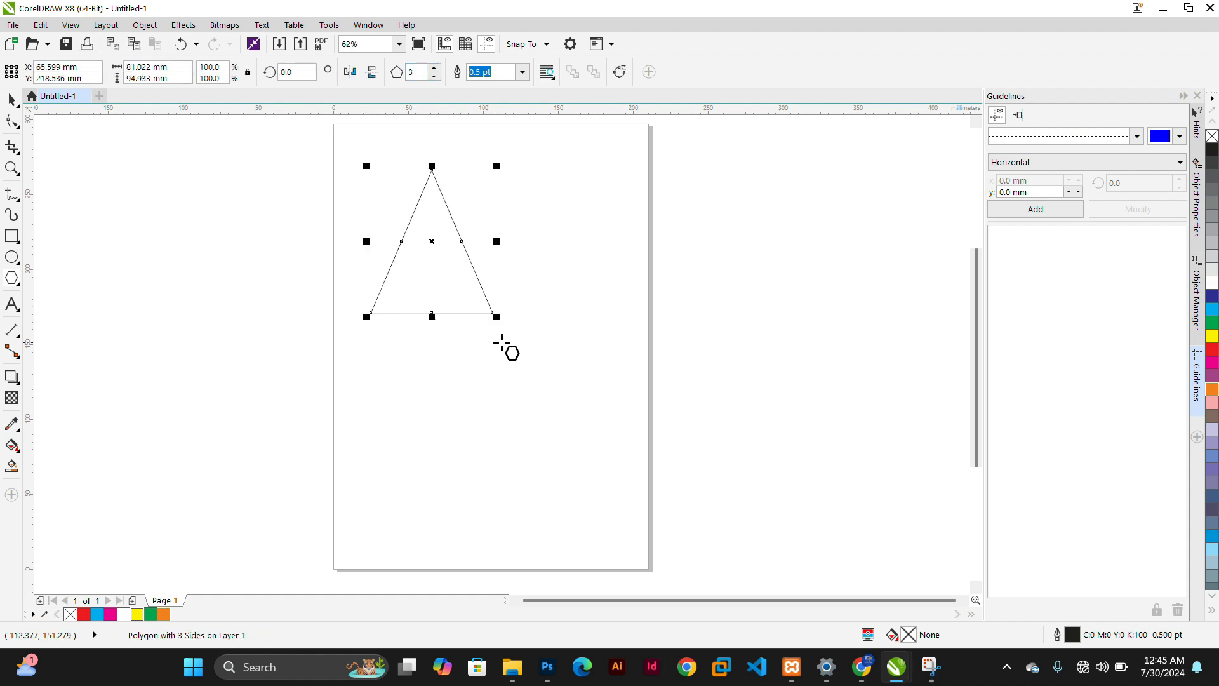
left_click(436, 70)
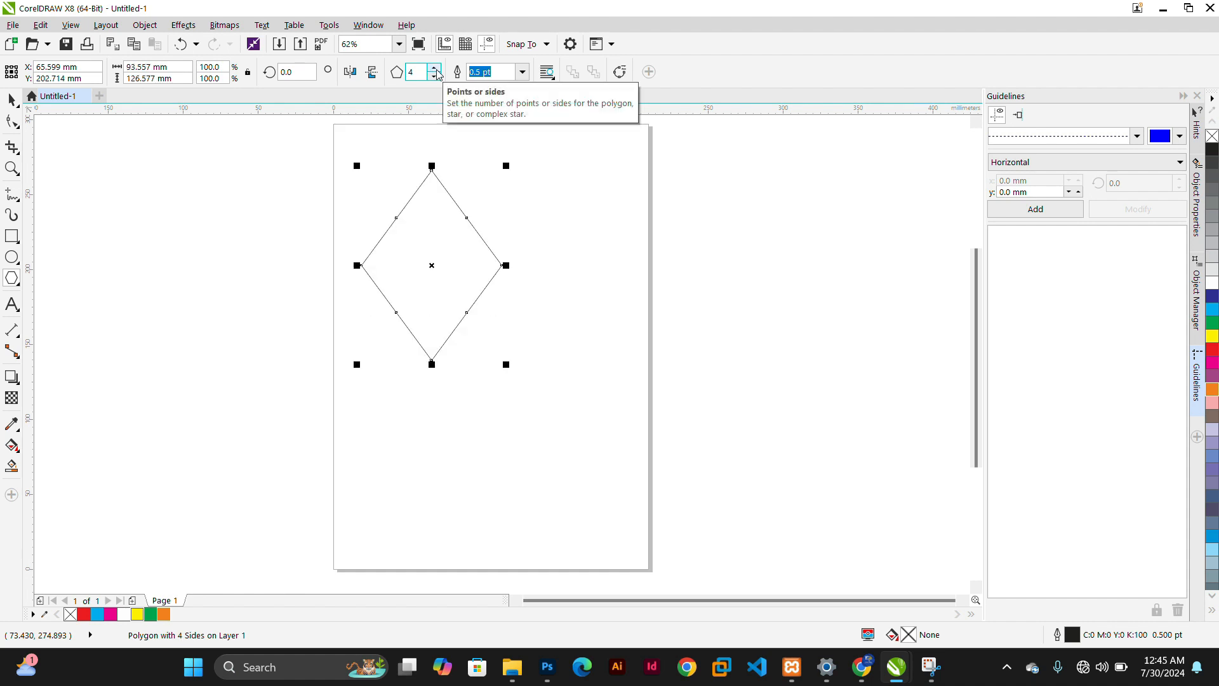
left_click(436, 68)
left_click(436, 68)
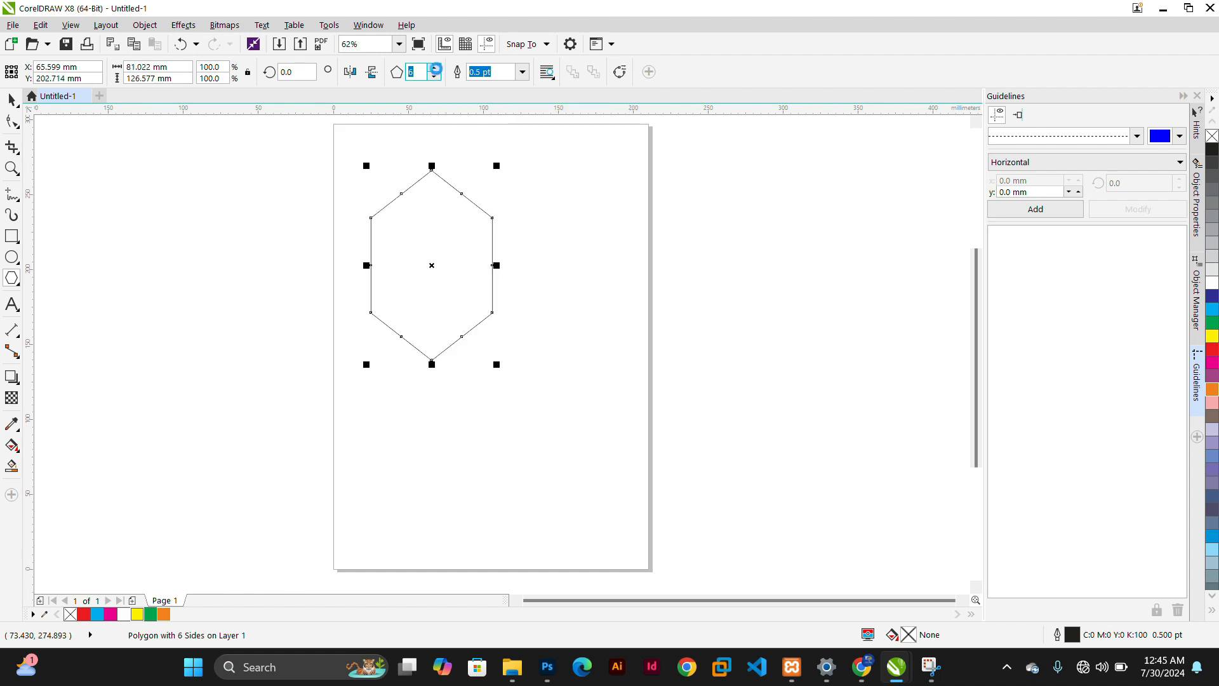
left_click(436, 68)
left_click(435, 68)
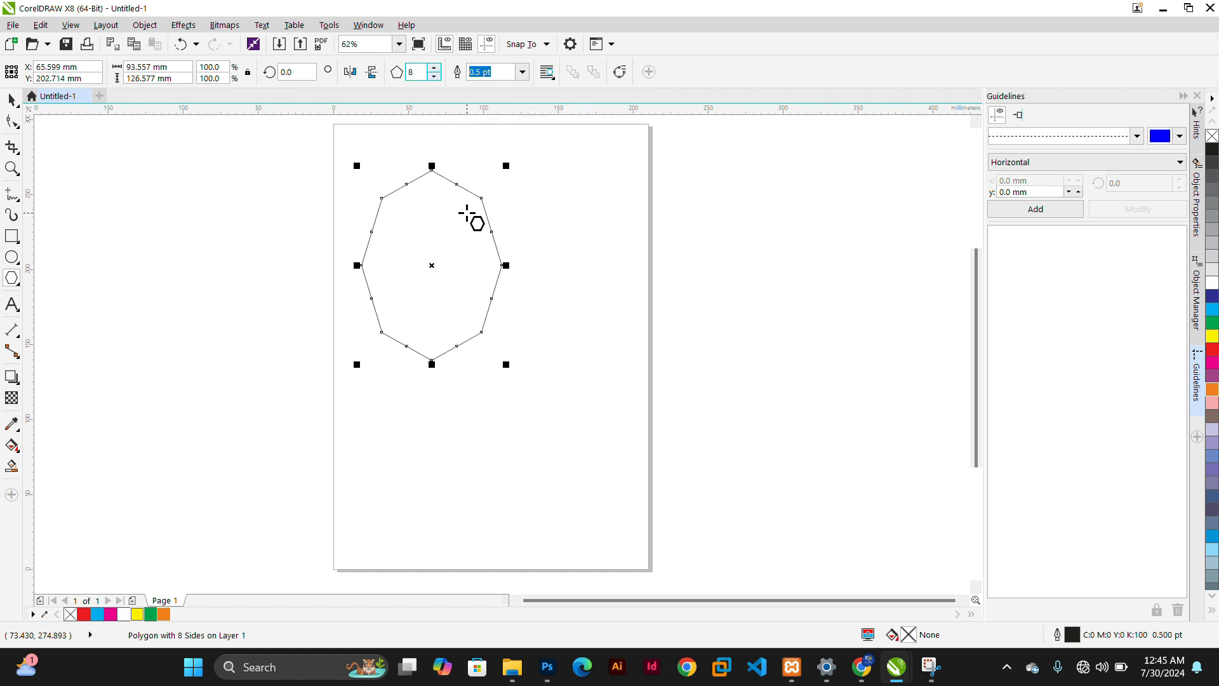
Widen the octagon to about 113 mm by stretching its right side, and deselect it.
left_click_drag(506, 266, 536, 265)
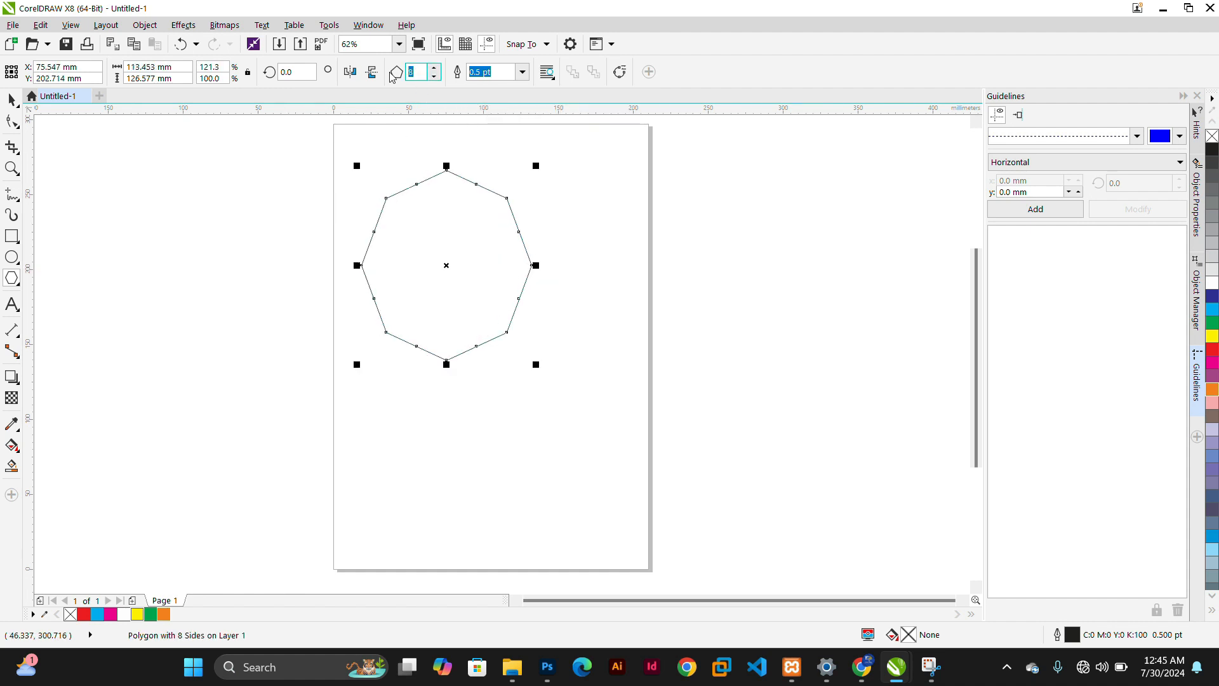
left_click(7, 102)
left_click(254, 376)
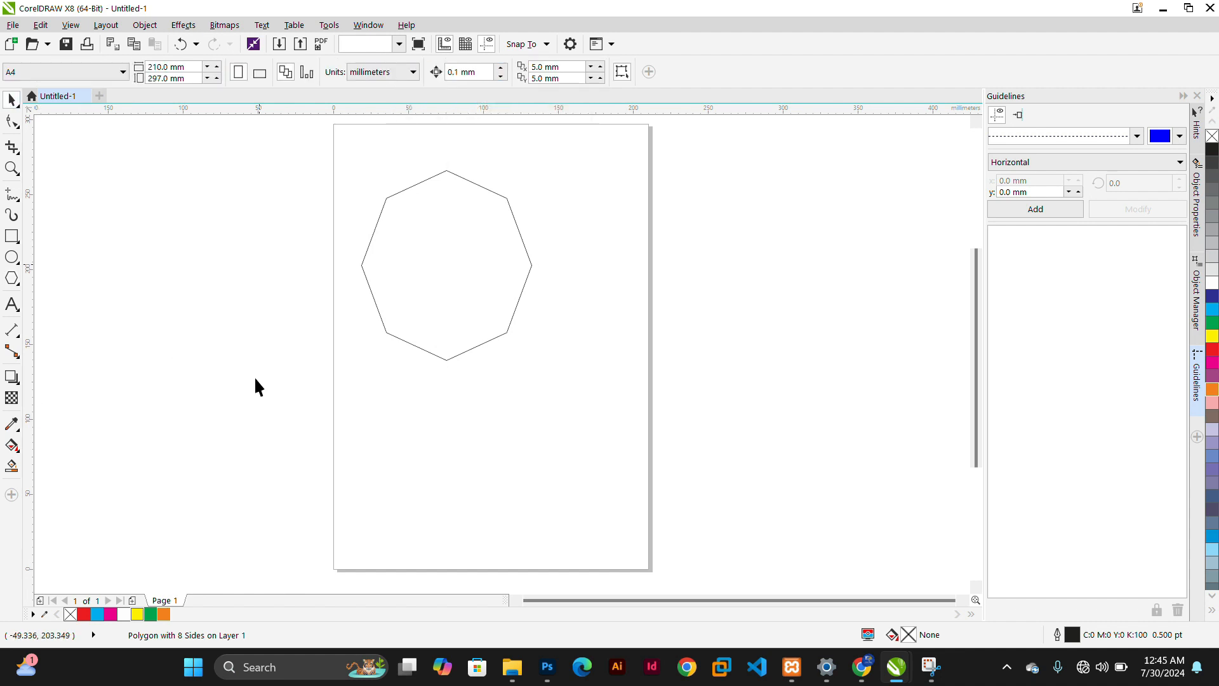
Draw a second eight-sided polygon about 159 by 158 mm beside the first, overlapping the page's left edge, and deselect it.
left_click(11, 280)
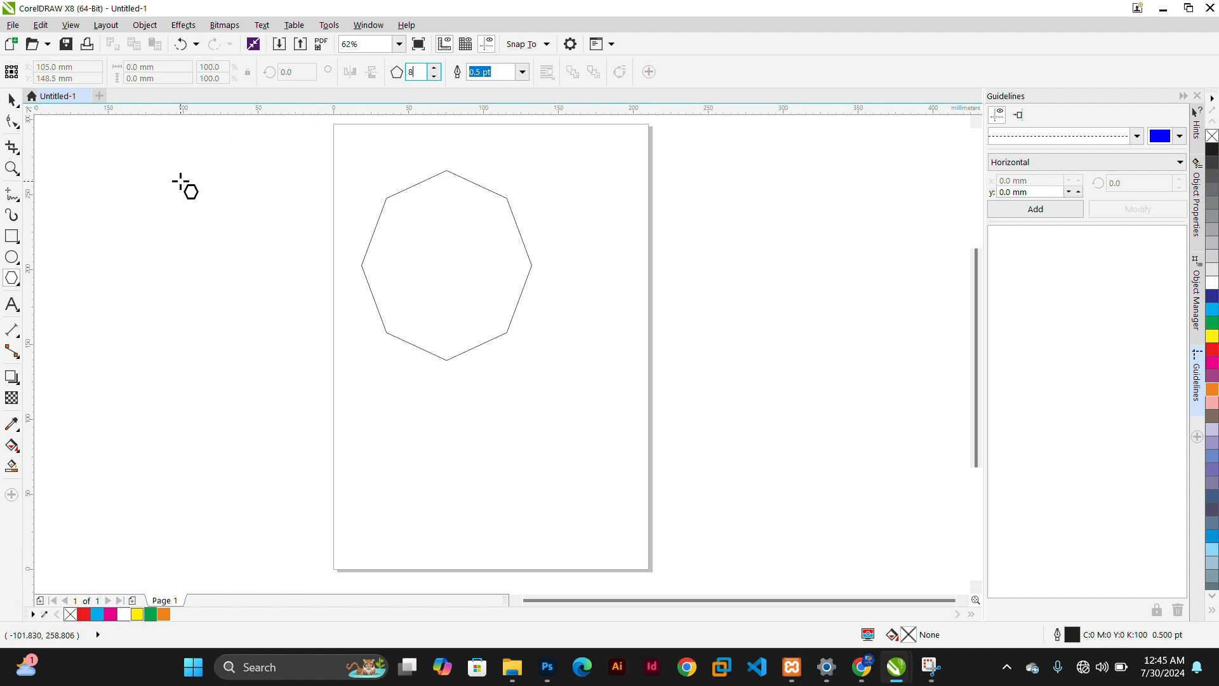
left_click_drag(106, 196, 344, 433)
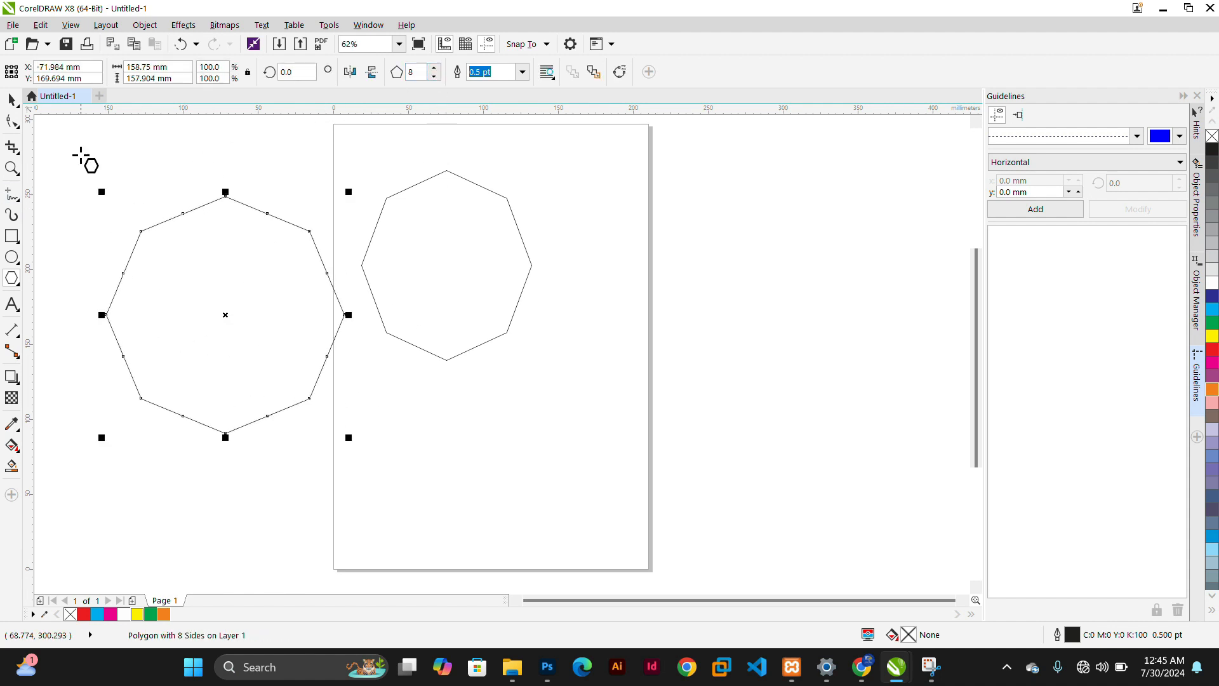
left_click(12, 99)
left_click(40, 133)
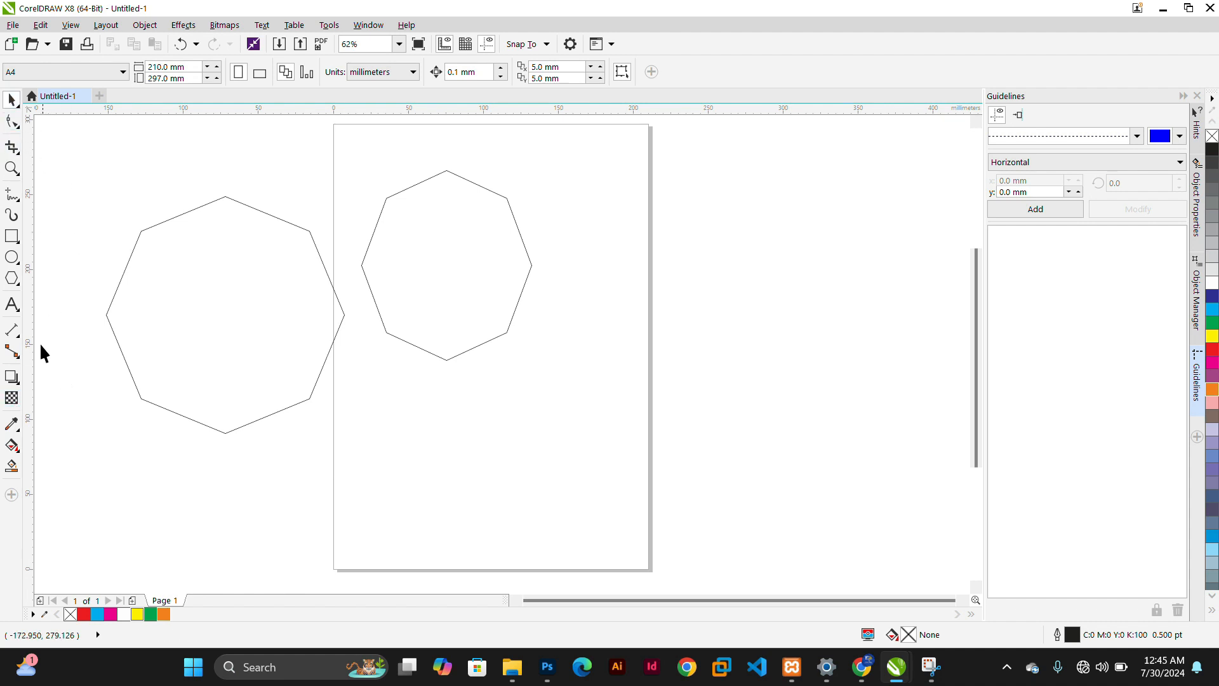
Draw a six-sided polygon about 148 by 175 mm and place it across the page's right edge.
left_click(11, 278)
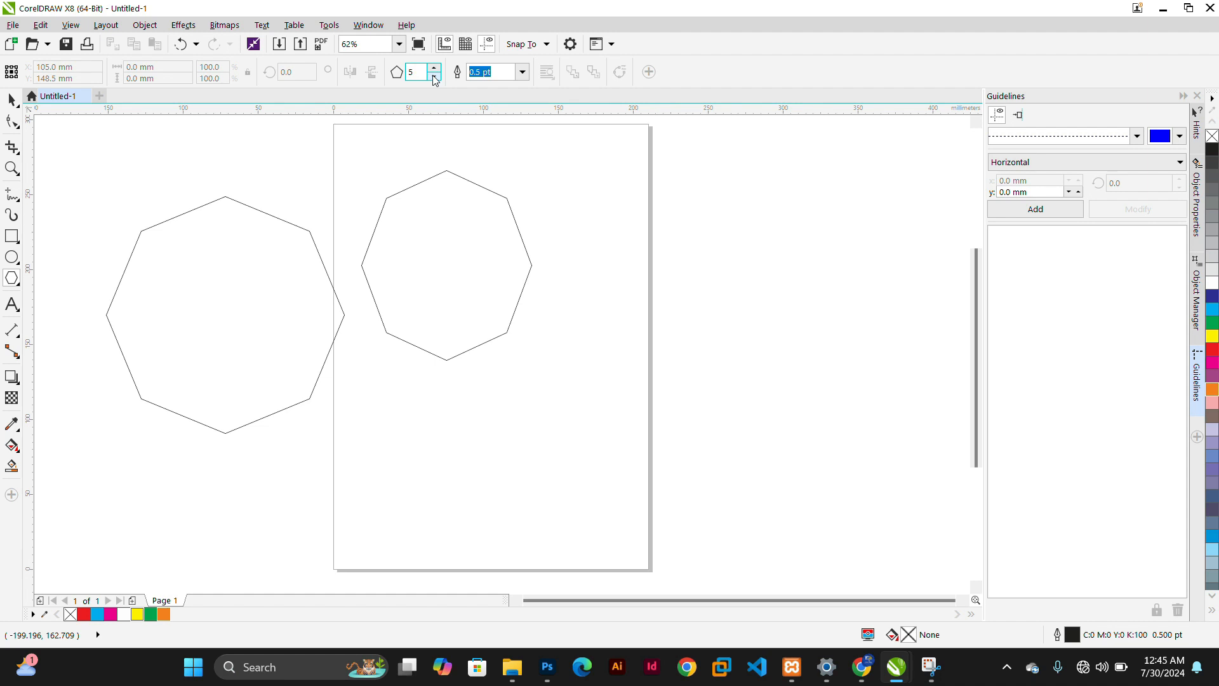
left_click(434, 68)
left_click_drag(610, 185, 871, 450)
left_click_drag(737, 315, 680, 307)
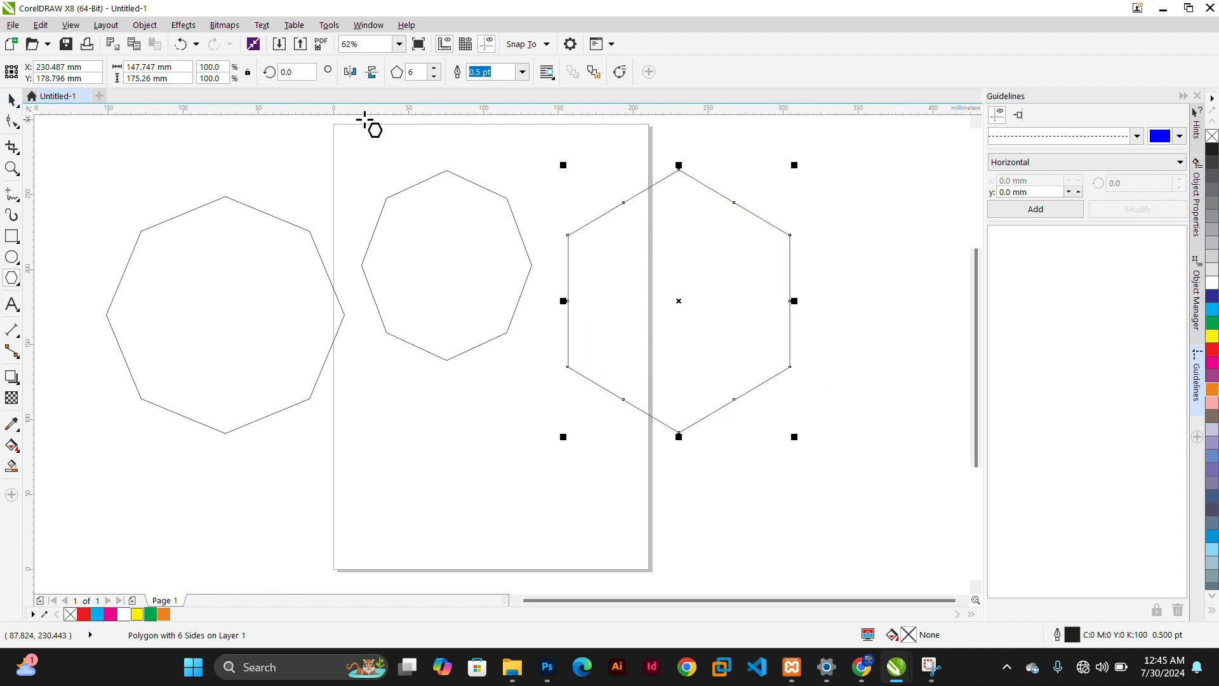
Reshape the hexagon into a three-sided polygon about 148 by 111 mm and move it over the top of the large octagon.
left_click(434, 76)
left_click(434, 76)
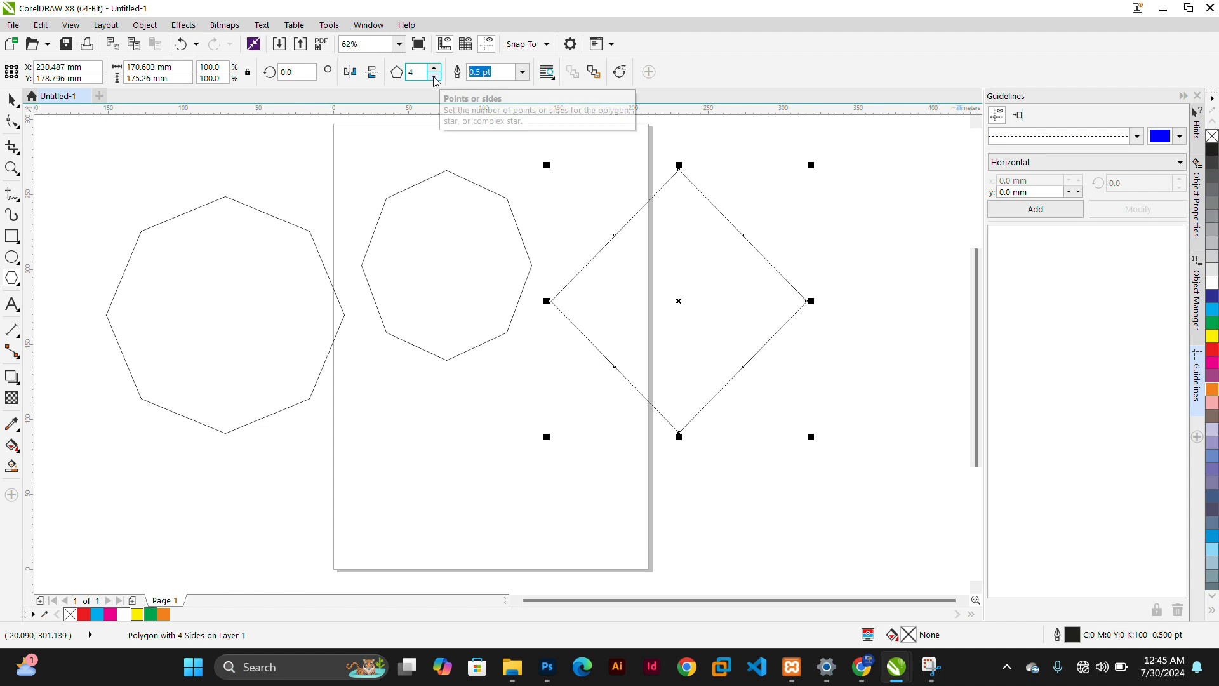
left_click(435, 76)
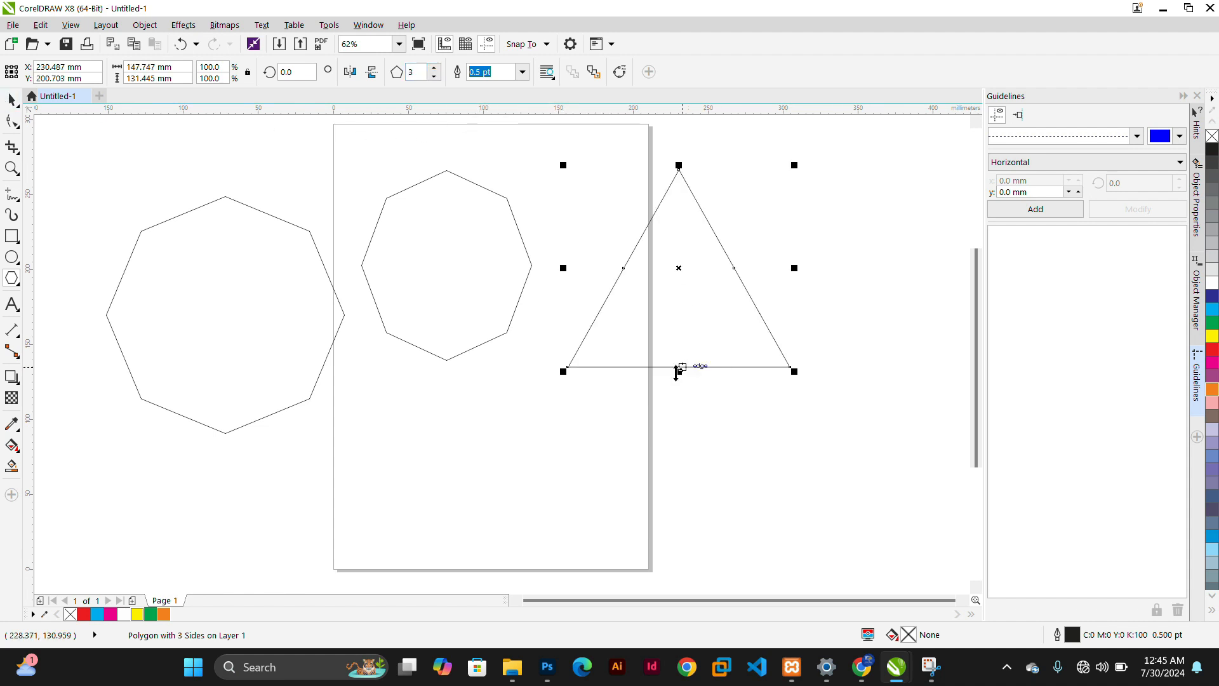
left_click_drag(678, 371, 685, 340)
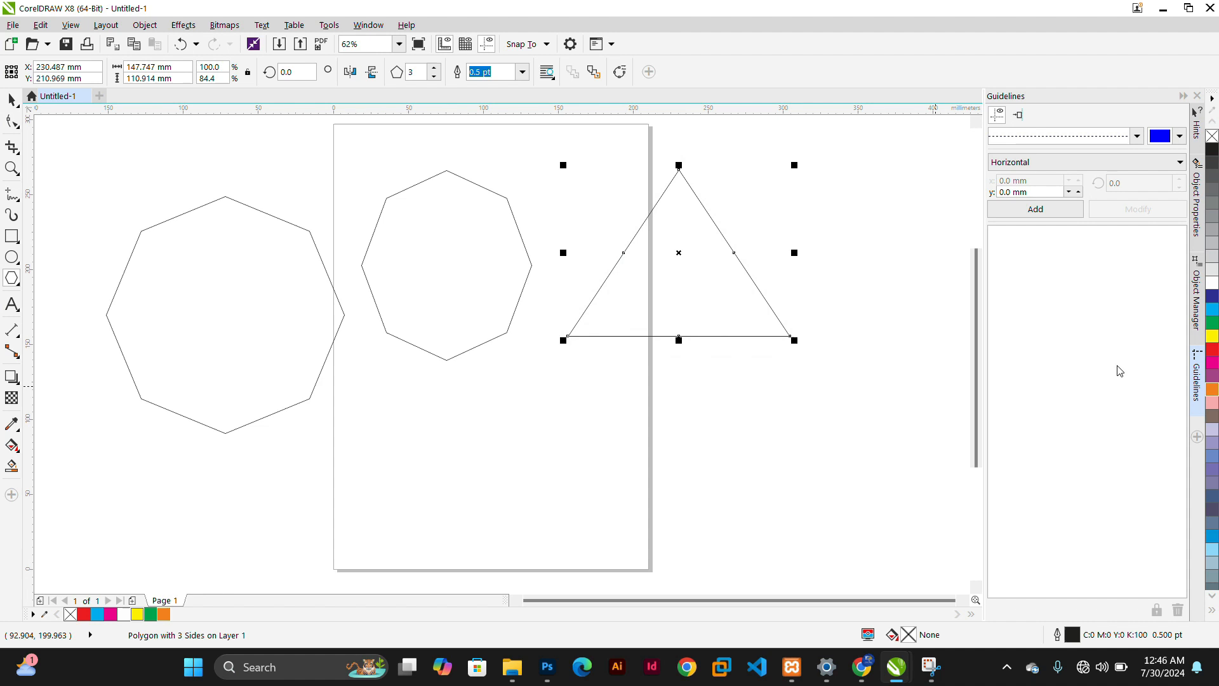
left_click_drag(680, 253, 177, 156)
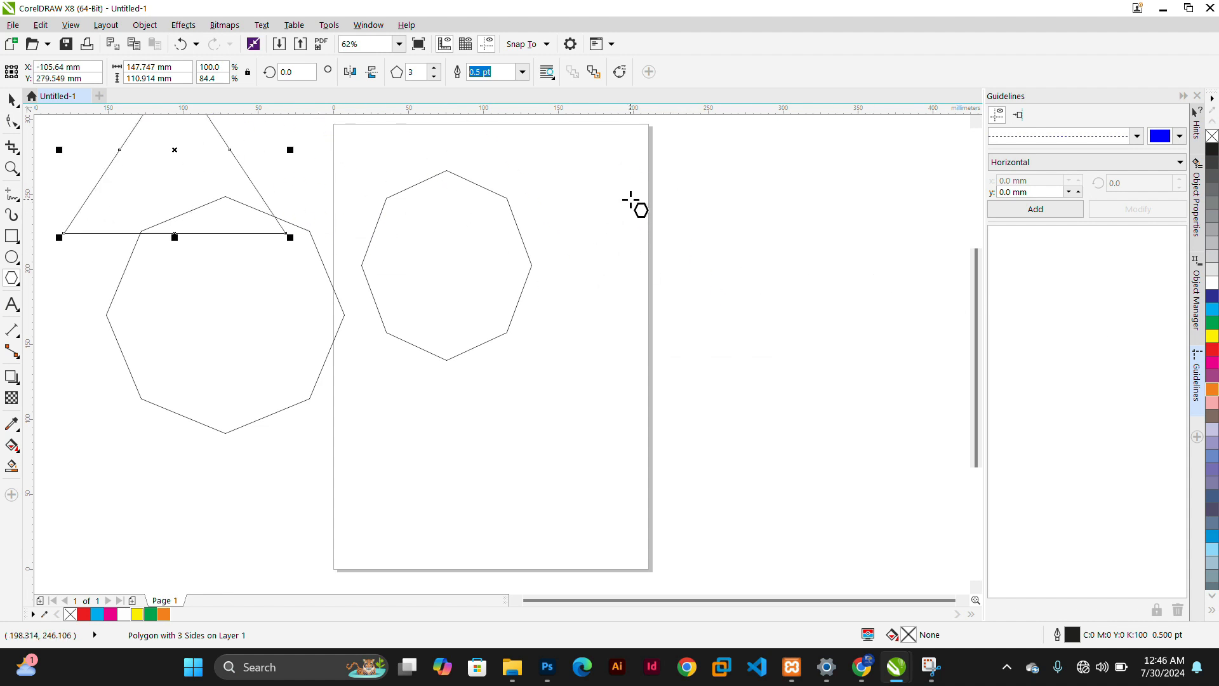
Make a second triangle about 124 by 108 mm by reducing a new hexagon to 3 sides, and move it across the page's upper right edge.
left_click_drag(638, 178, 811, 389)
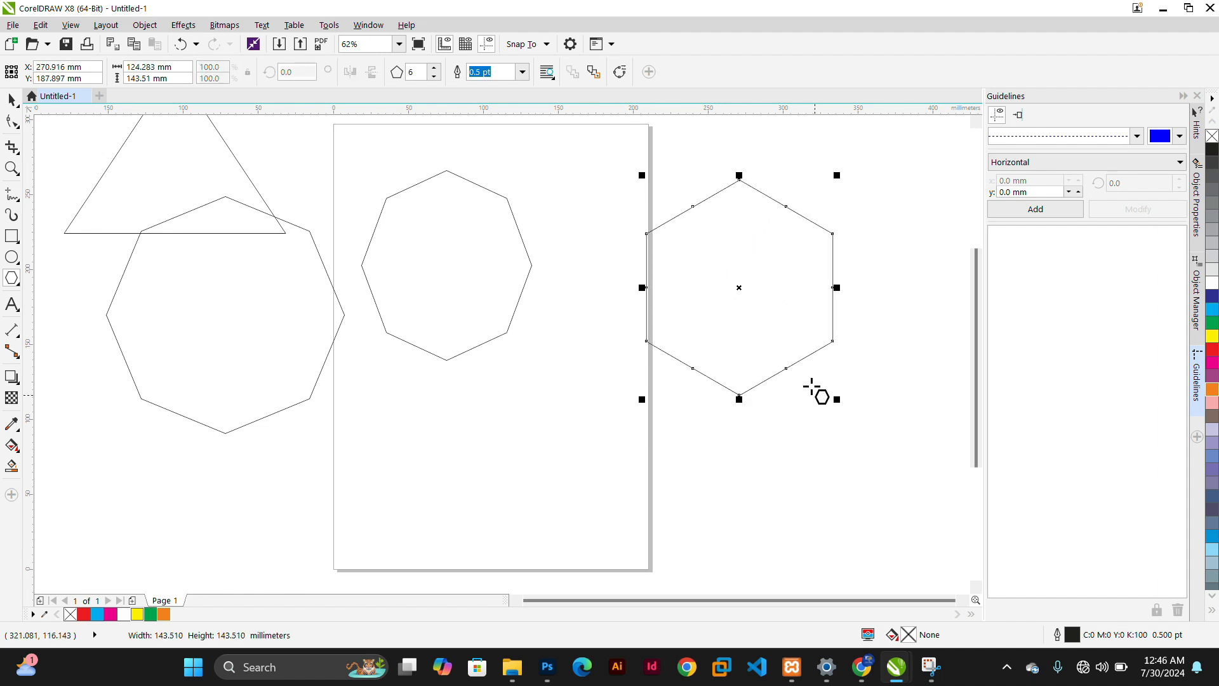
left_click(433, 75)
left_click(434, 75)
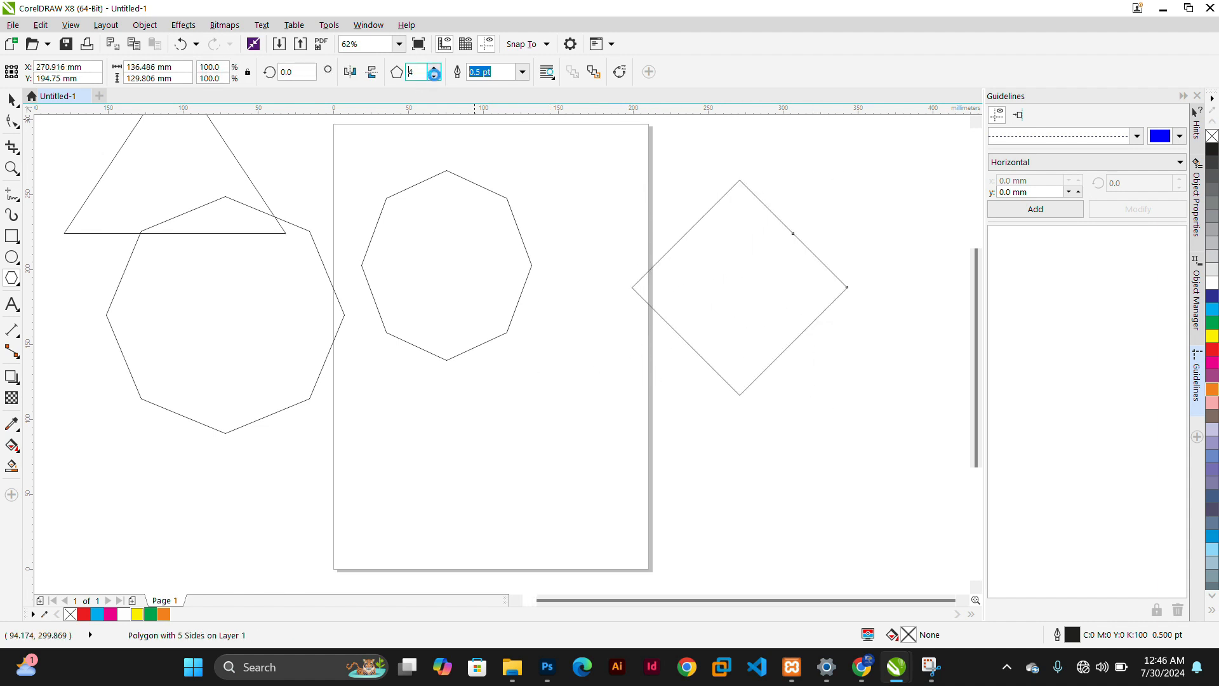
left_click(434, 75)
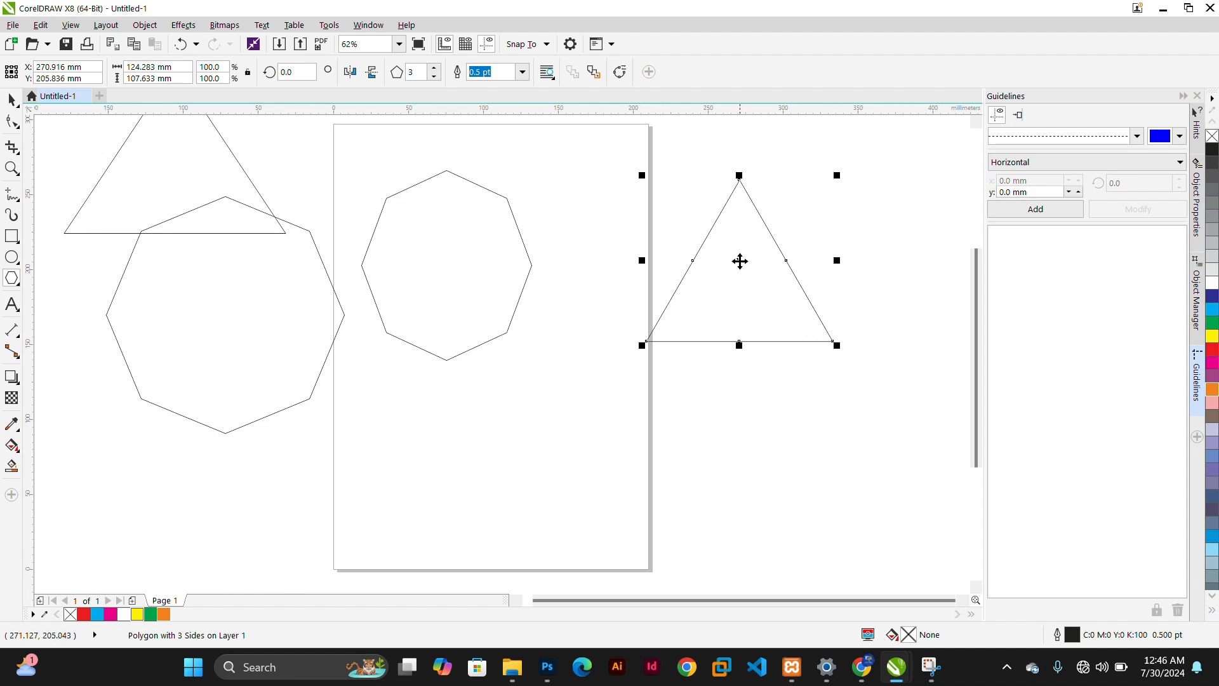
left_click_drag(739, 260, 577, 201)
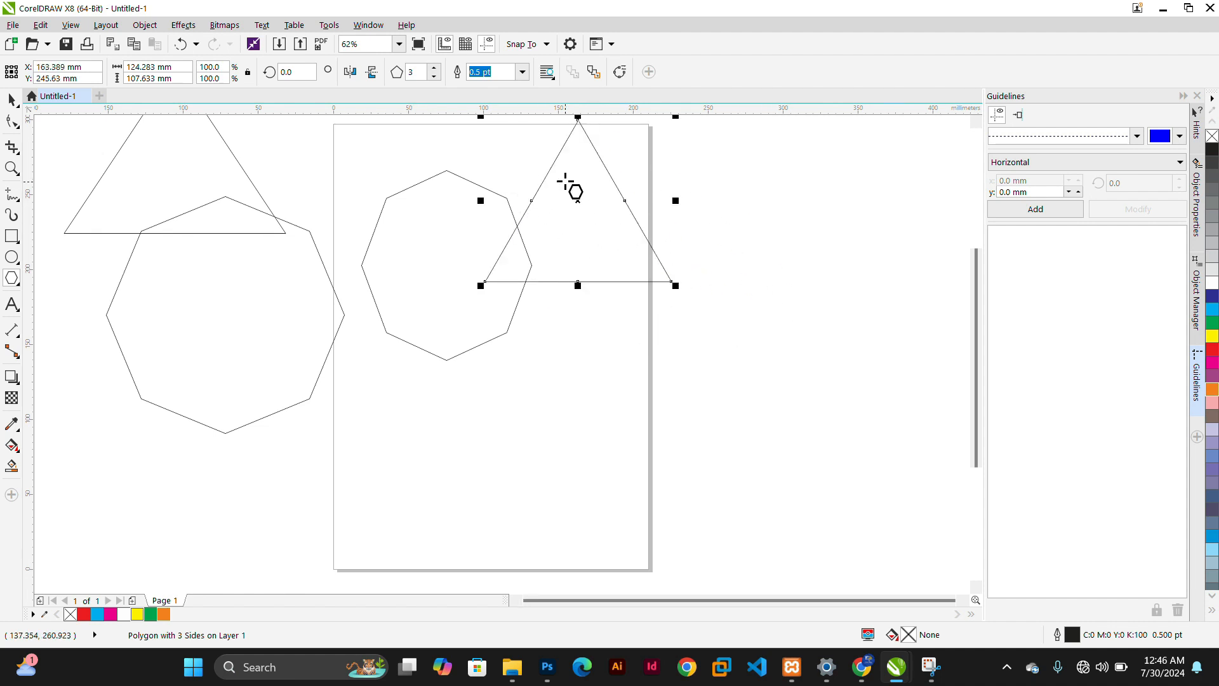
left_click(11, 99)
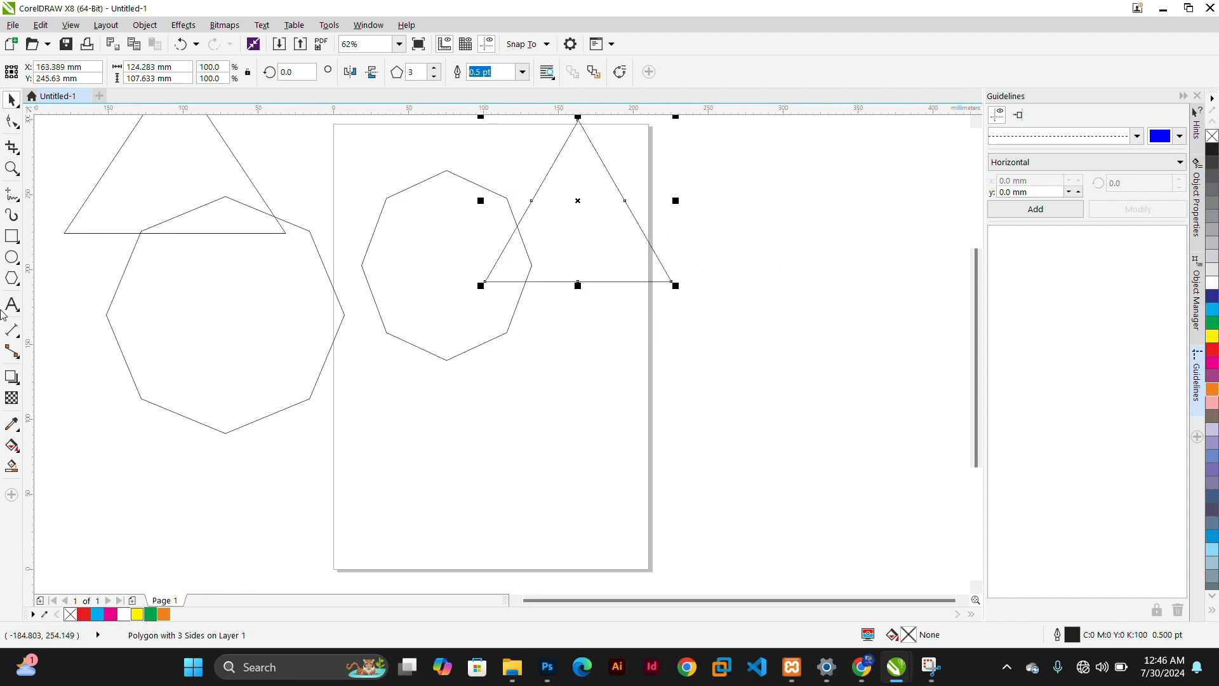
left_click(11, 277)
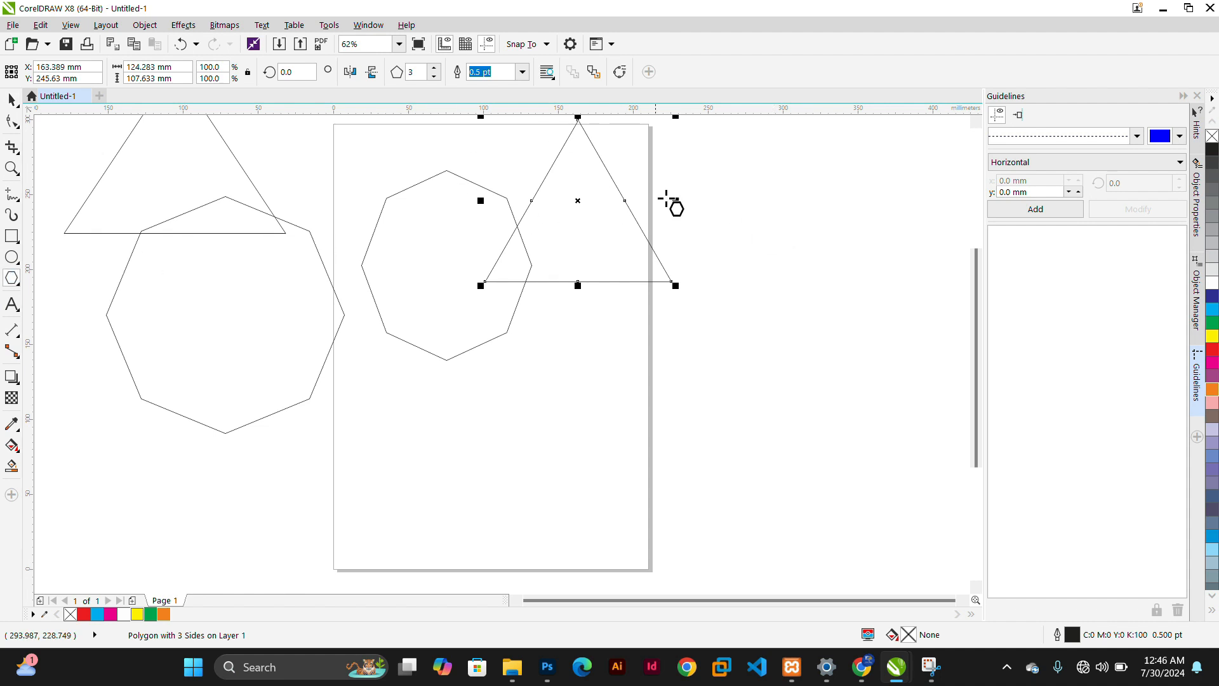
left_click_drag(802, 178, 946, 343)
key("Delete")
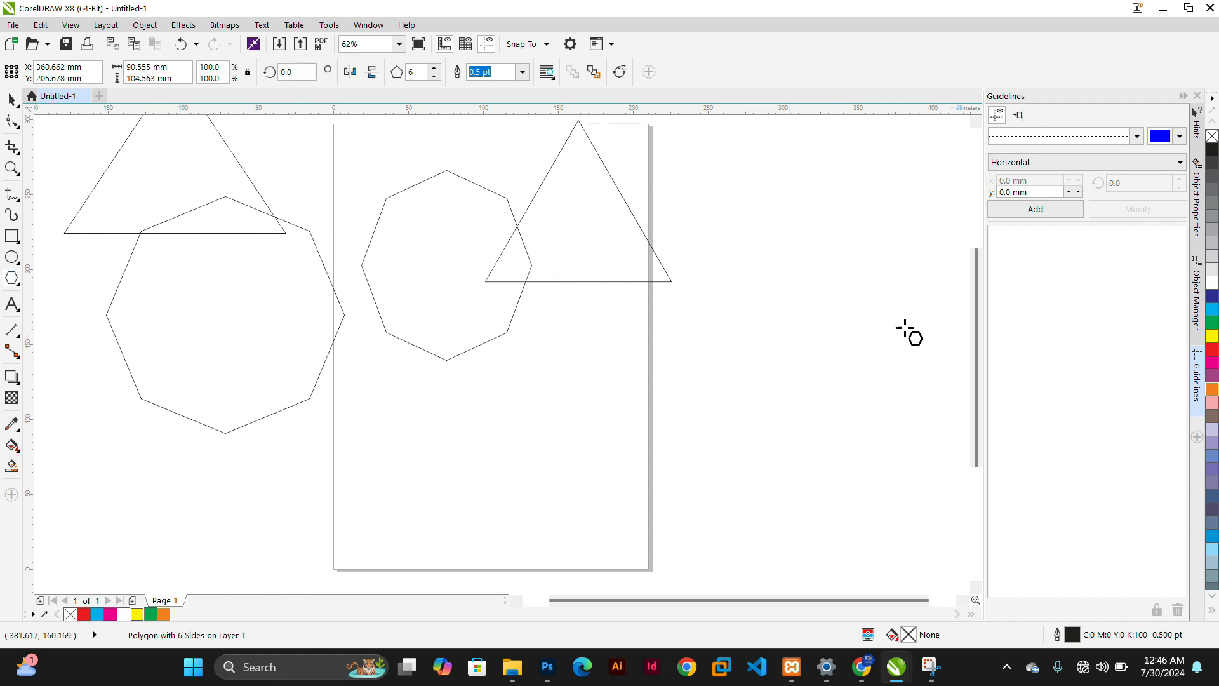
Draw a three-sided polygon about 148 by 128 mm, place it just beyond the page's right edge, and deselect it.
left_click(434, 77)
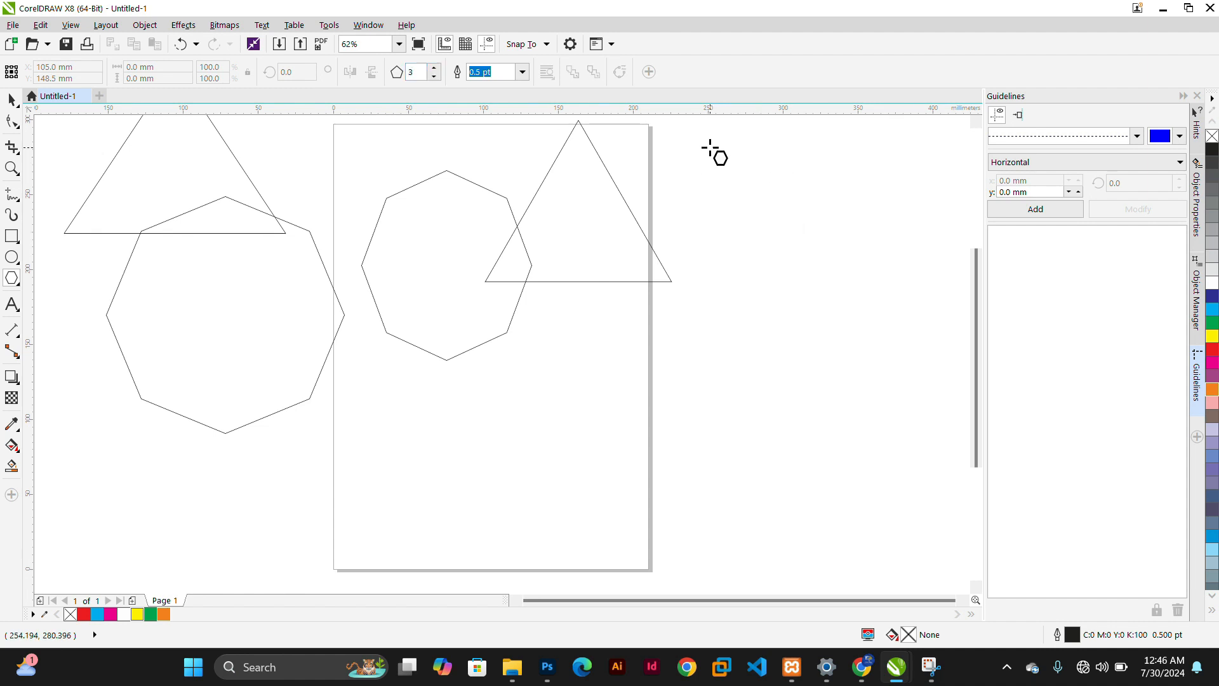
left_click_drag(708, 148, 891, 404)
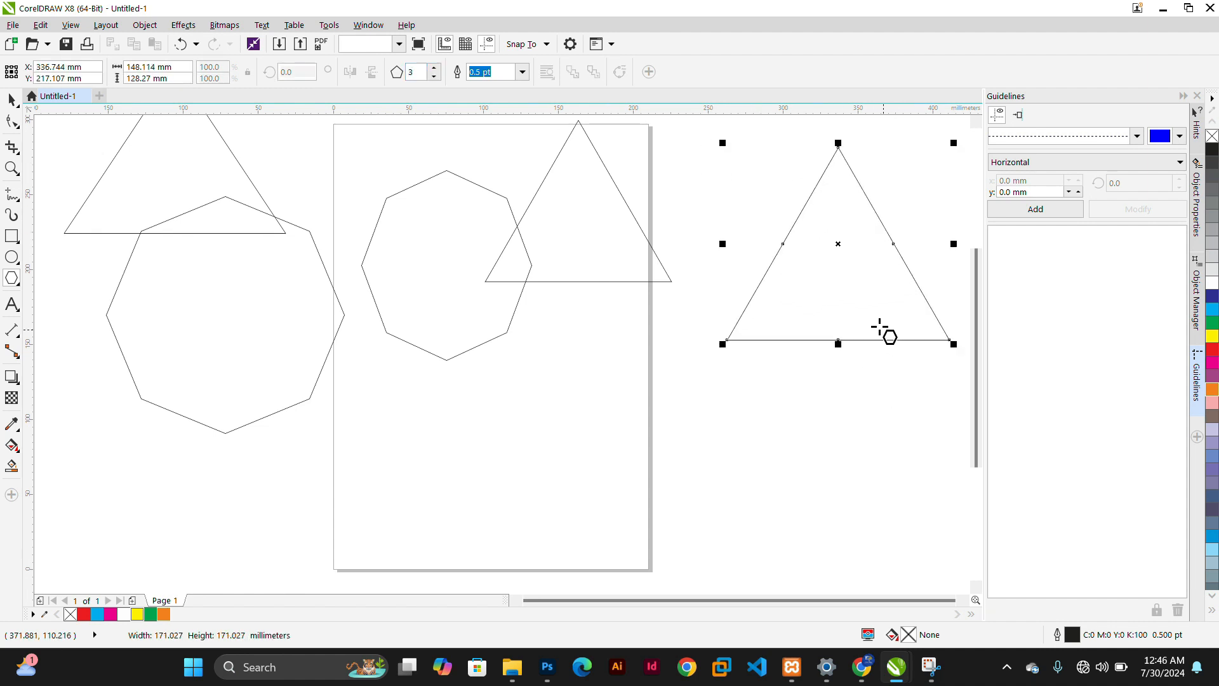
left_click_drag(836, 246, 784, 244)
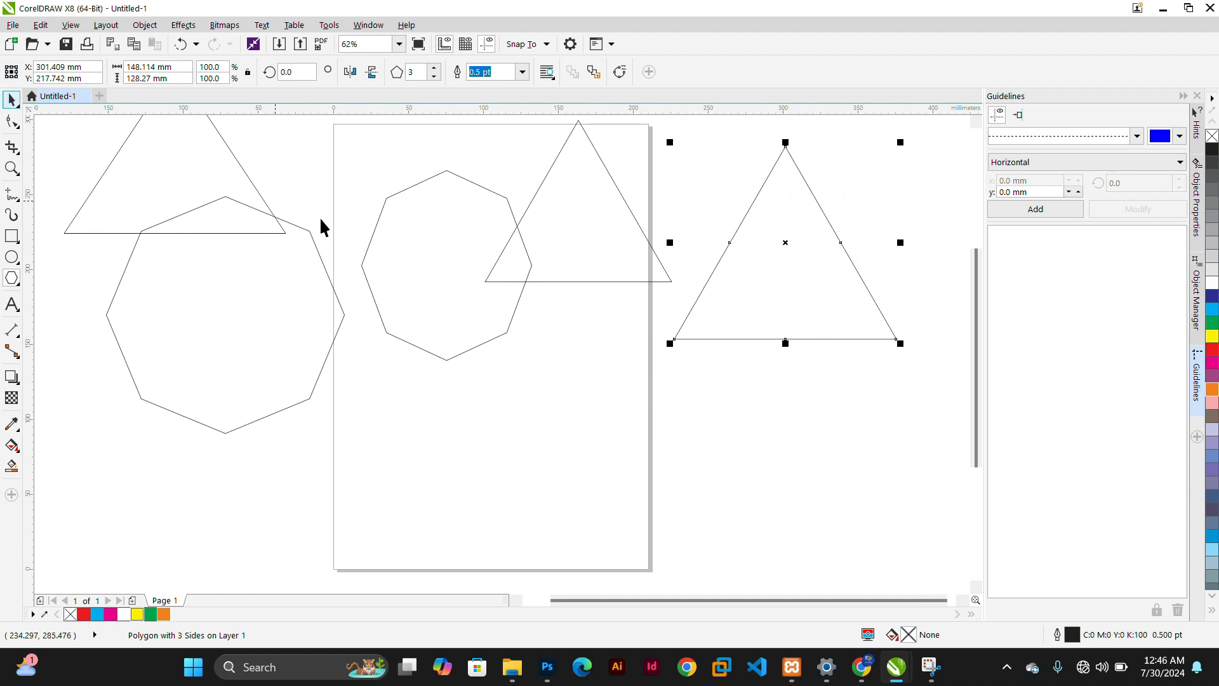
key("space")
left_click(804, 446)
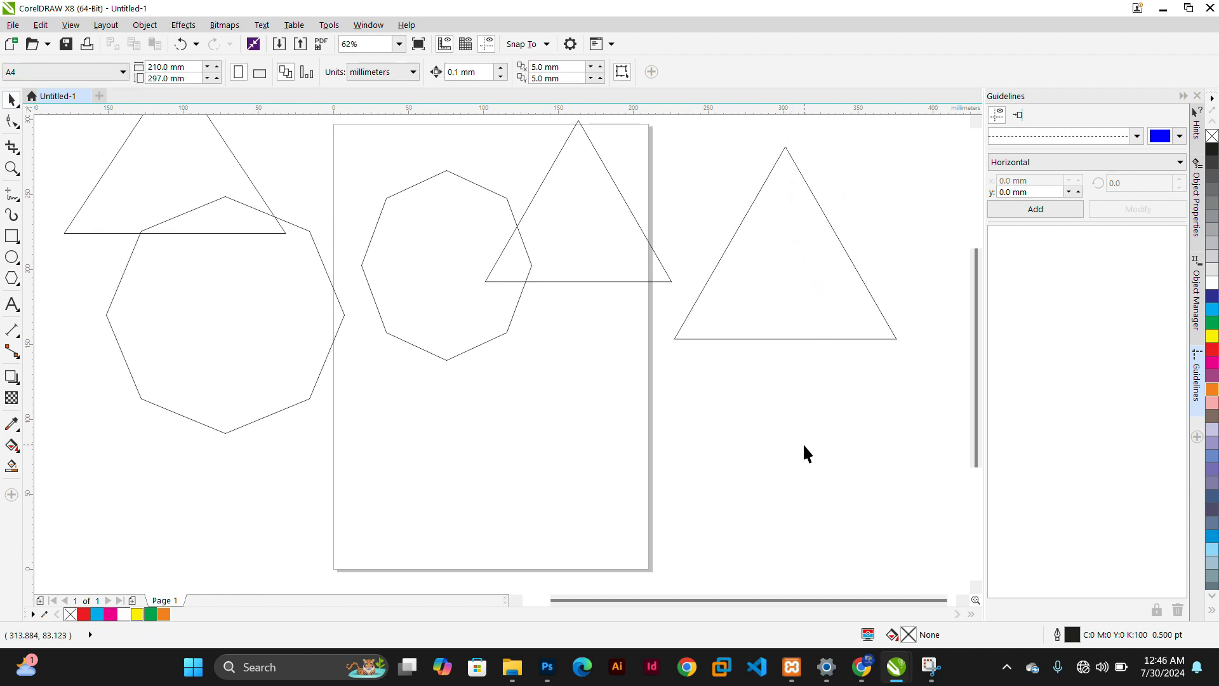
left_click(18, 287)
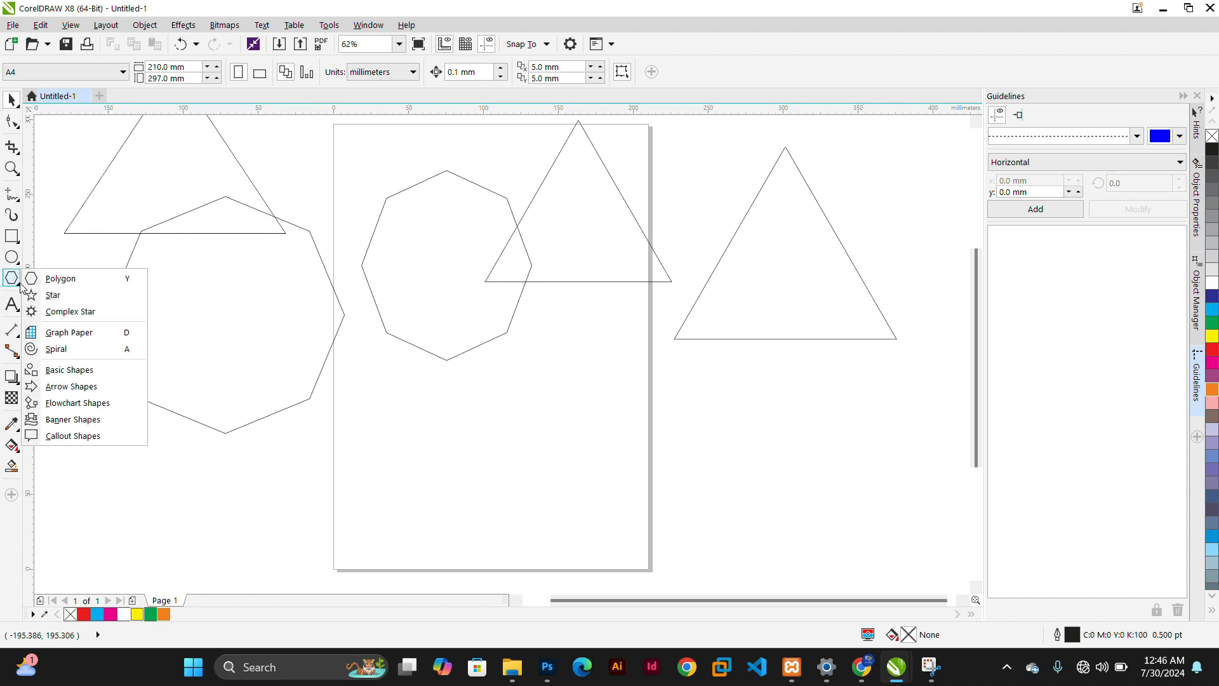
left_click(70, 298)
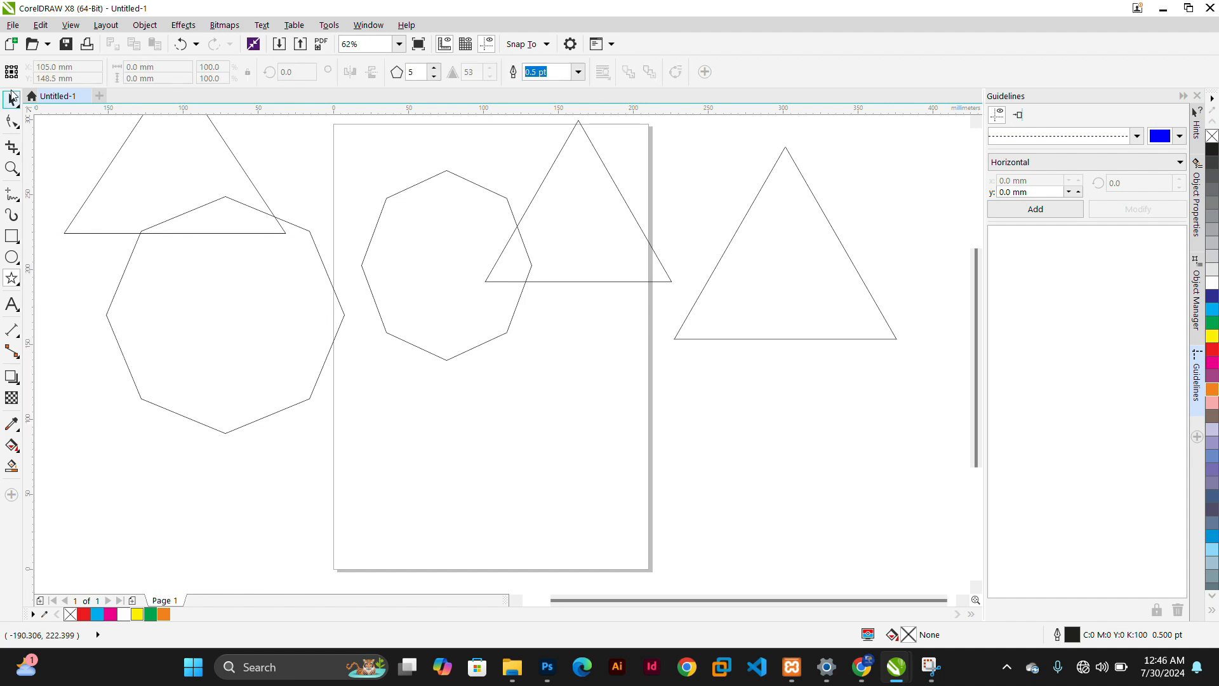
Delete all three triangles and both octagons from the drawing.
left_click(12, 102)
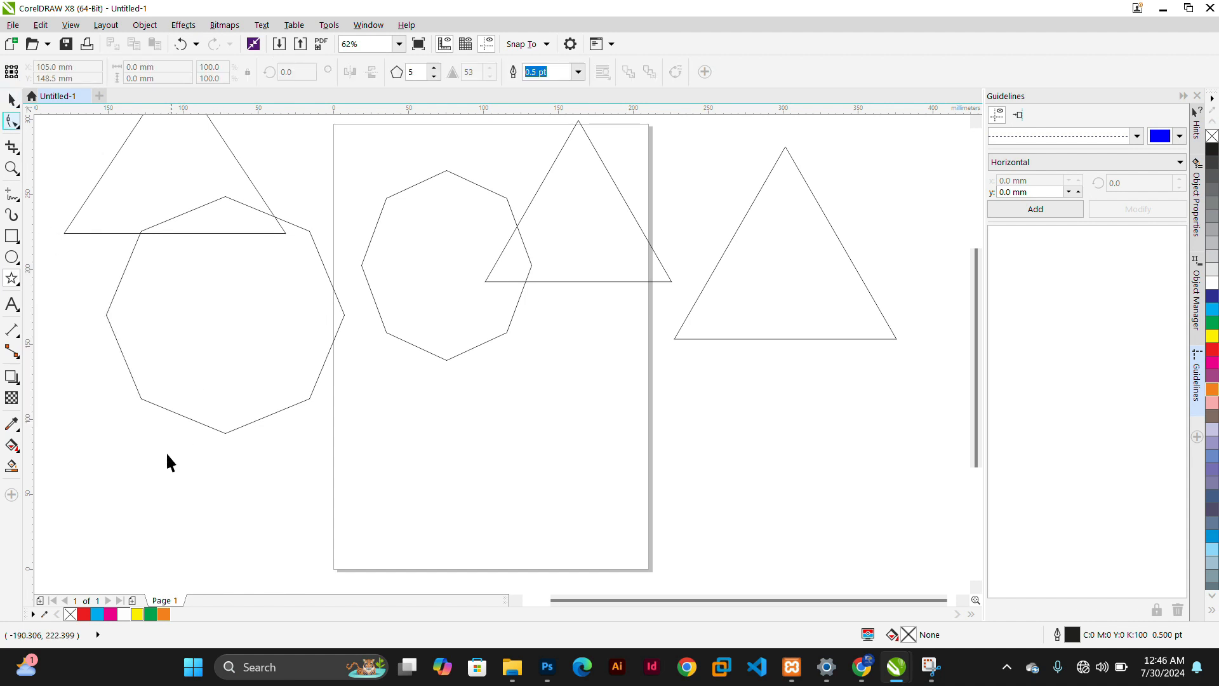
left_click(558, 231)
key("Delete")
left_click(785, 248)
key("Delete")
left_click(465, 260)
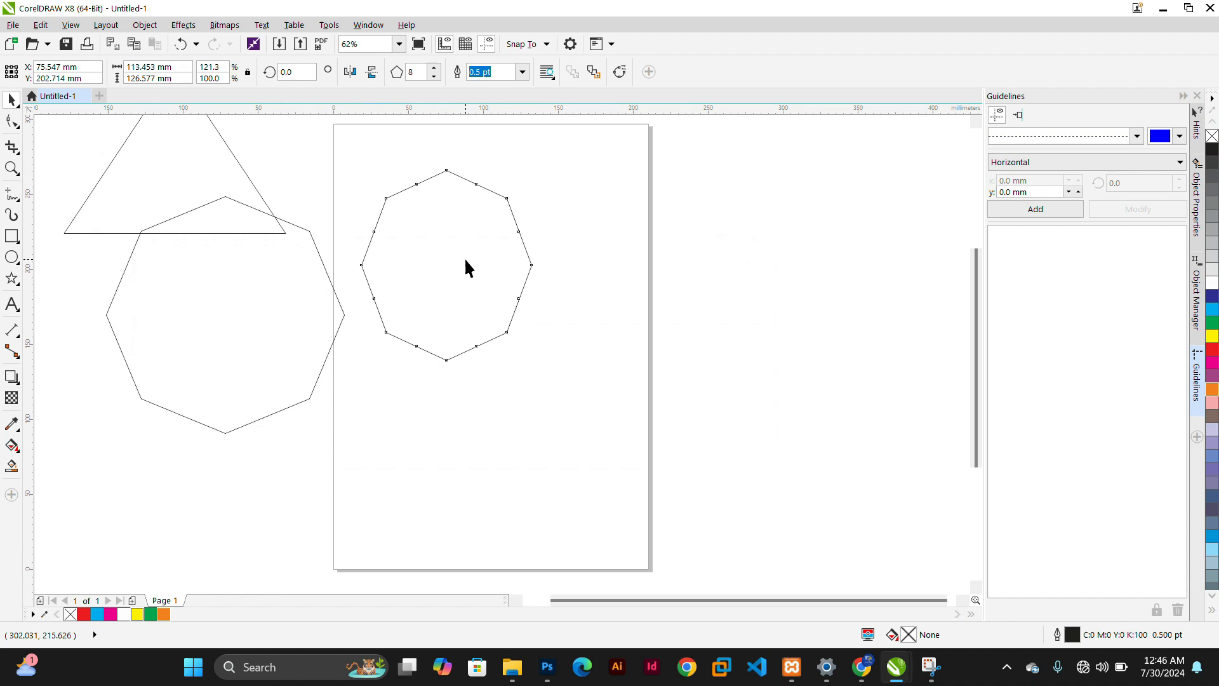
key("Delete")
left_click(240, 306)
key("Delete")
left_click(189, 233)
key("Delete")
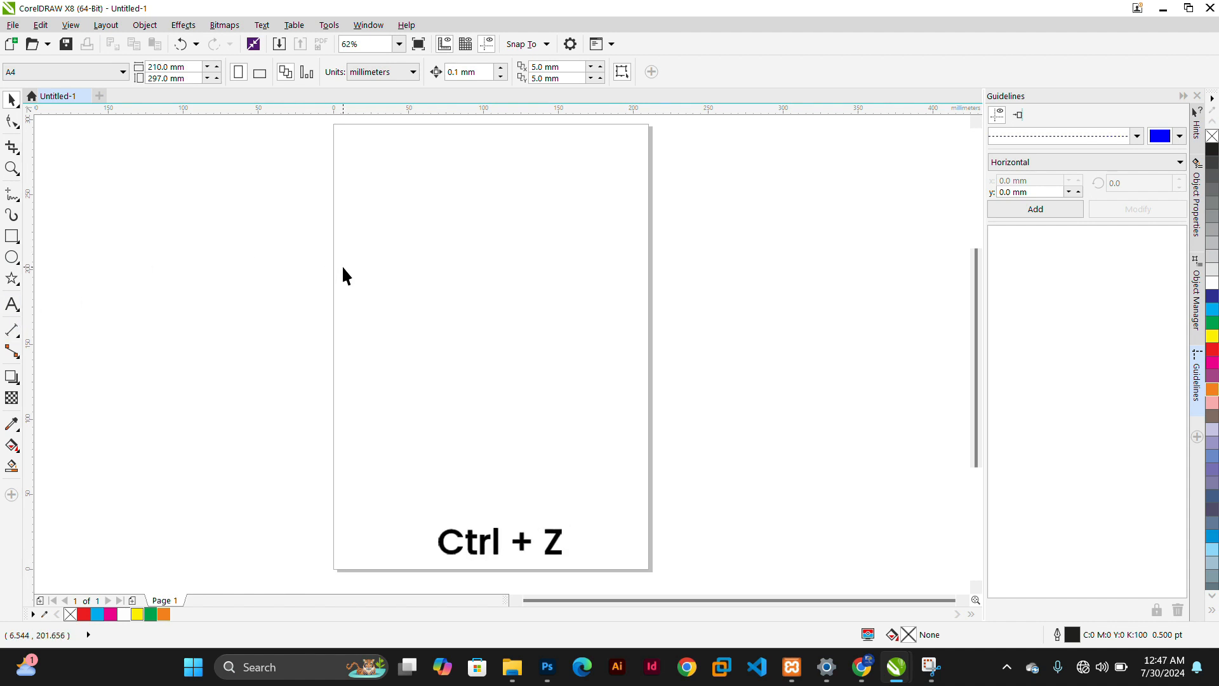
Undo the last deletions of the triangle and the large octagon.
key("ctrl+z")
key("ctrl+z")
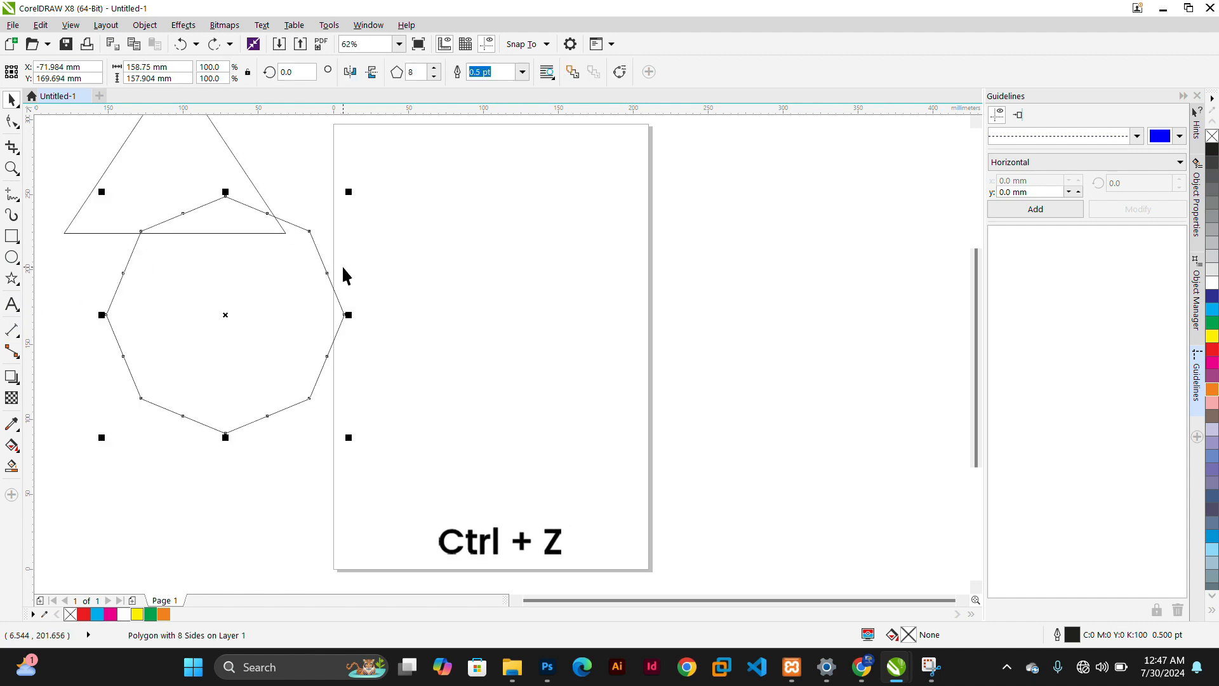
key("ctrl+z")
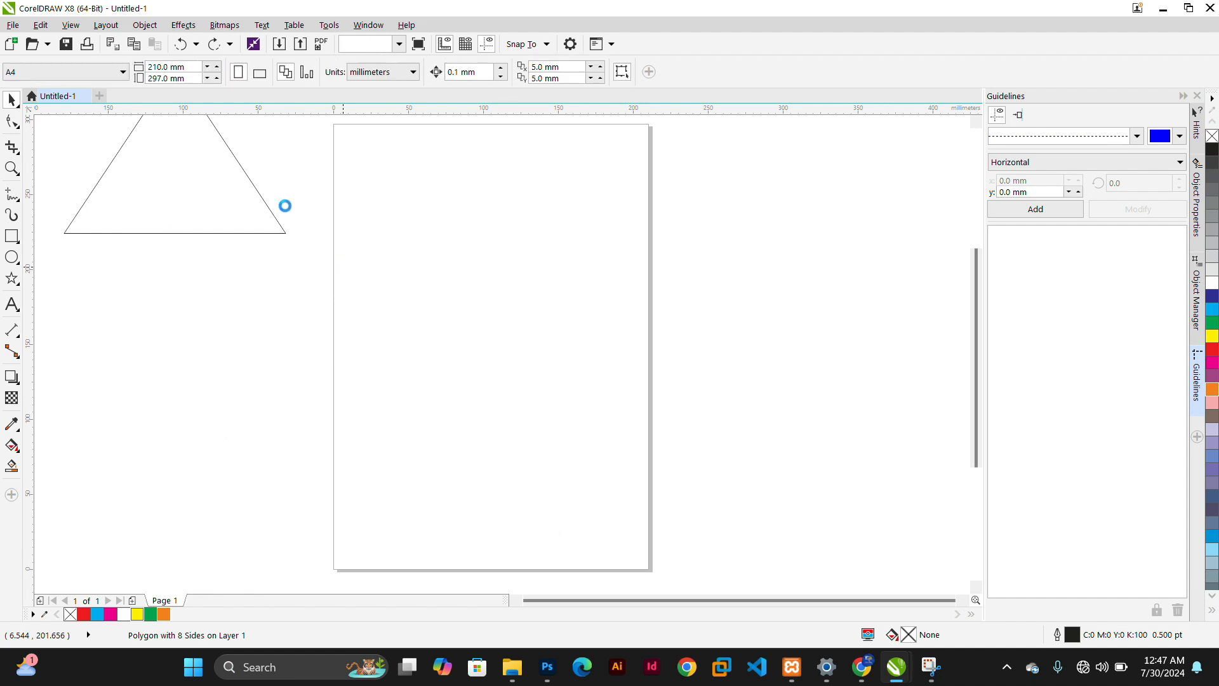
key("ctrl+z")
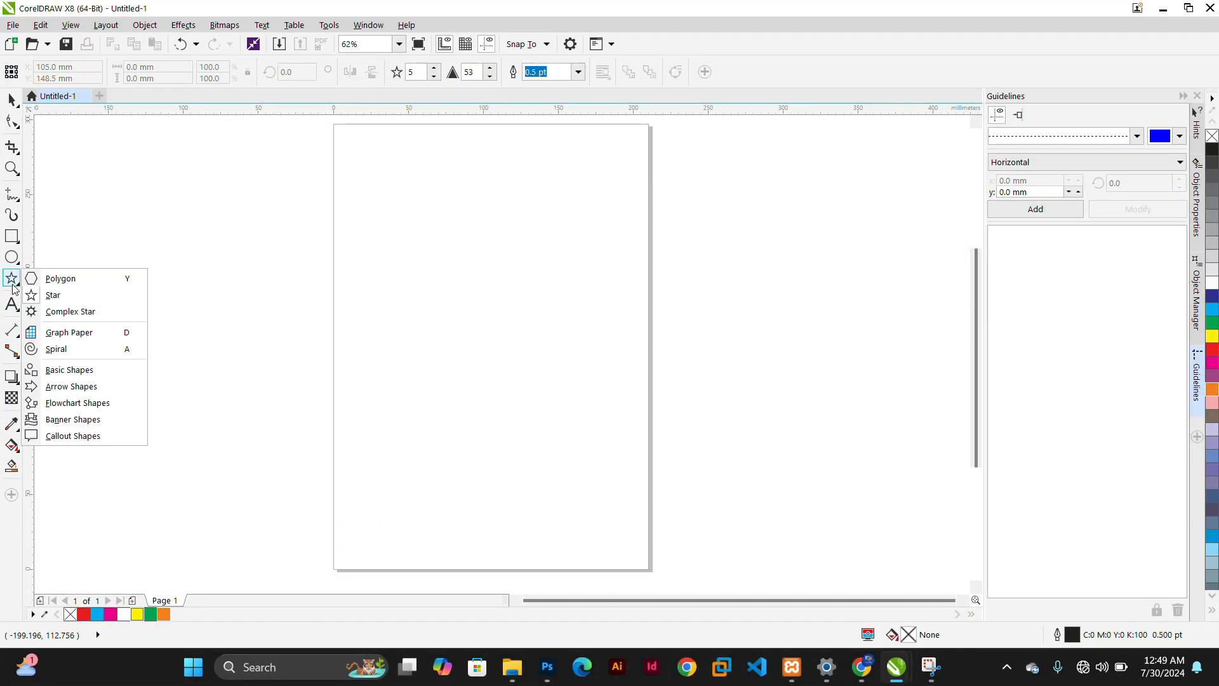
Draw a narrow five-pointed star about 40 by 123 mm on the left part of the page.
left_click(15, 283)
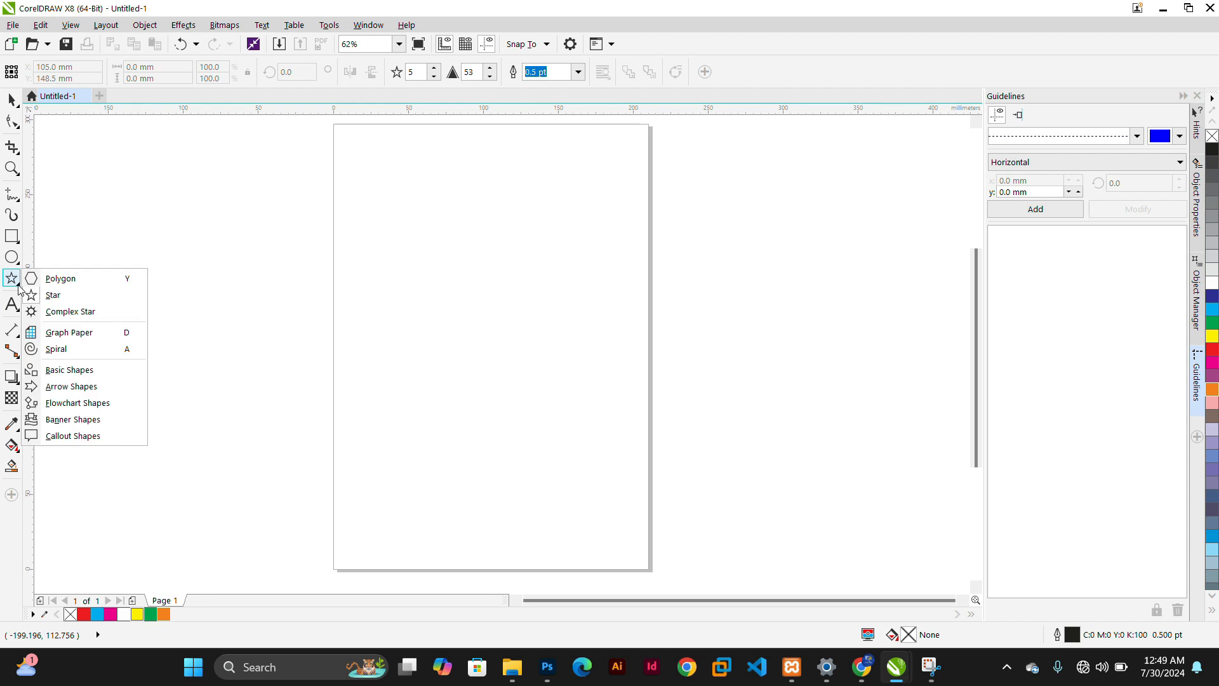
left_click(59, 296)
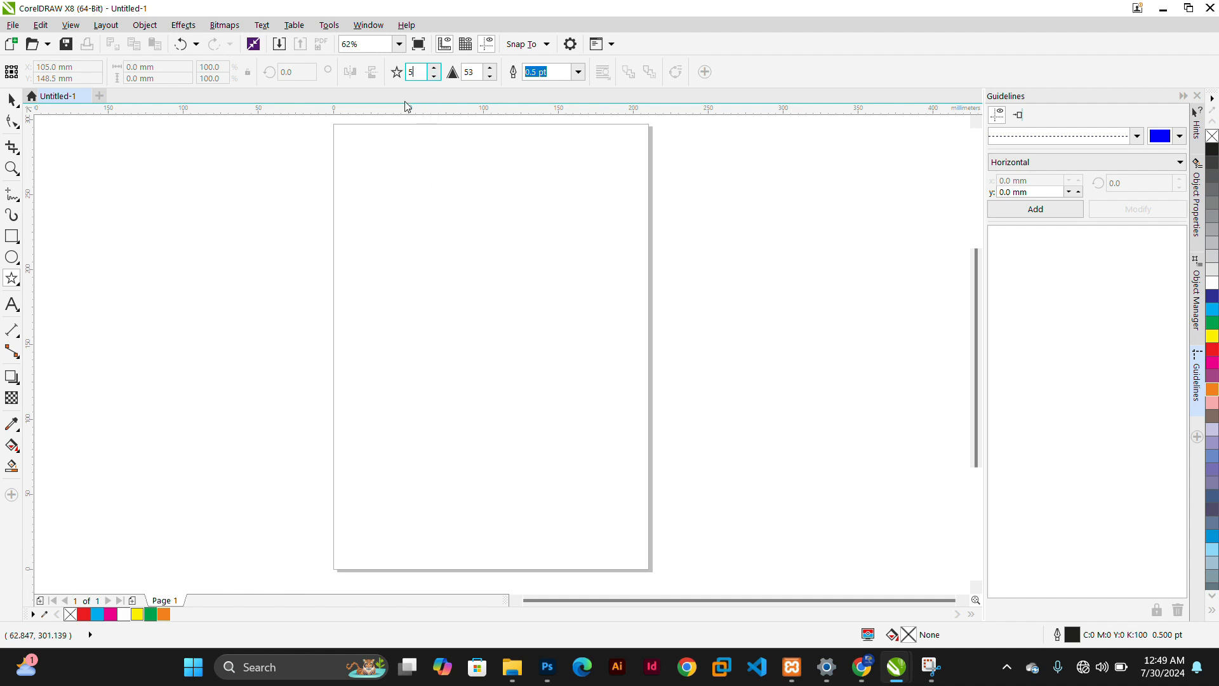
left_click_drag(400, 209, 572, 397)
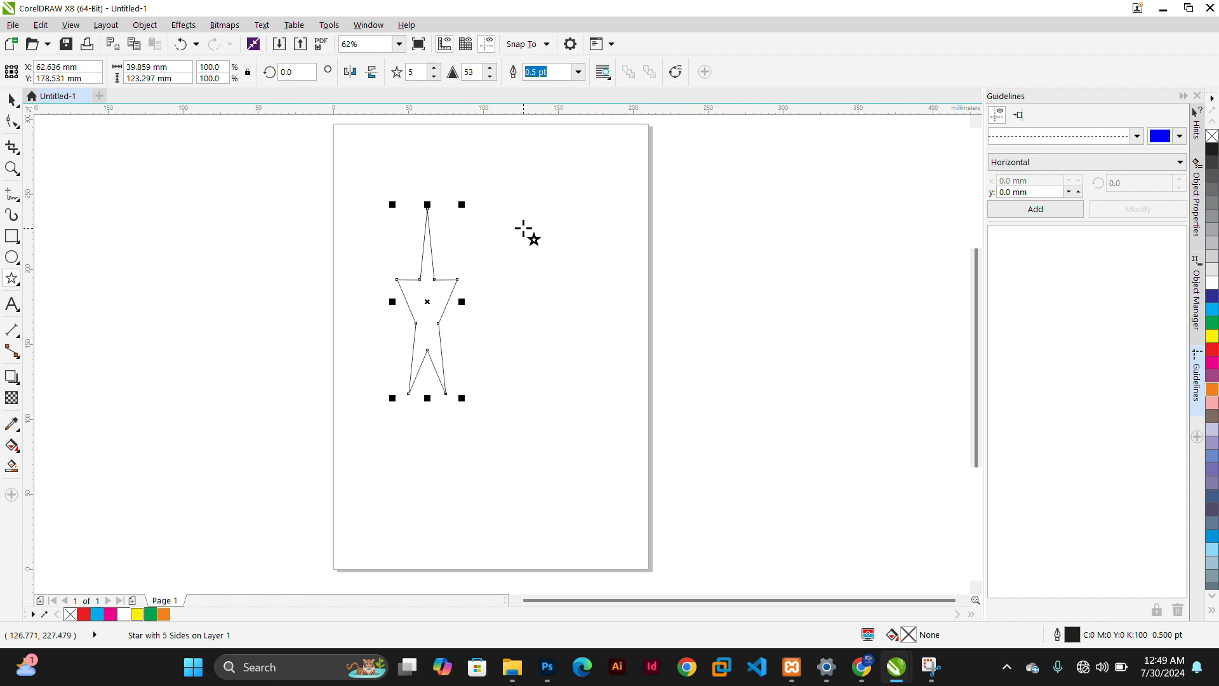
Draw a five-pointed star about 134 by 128 mm, move it closer to the narrow star, and deselect it.
left_click_drag(525, 213, 667, 427)
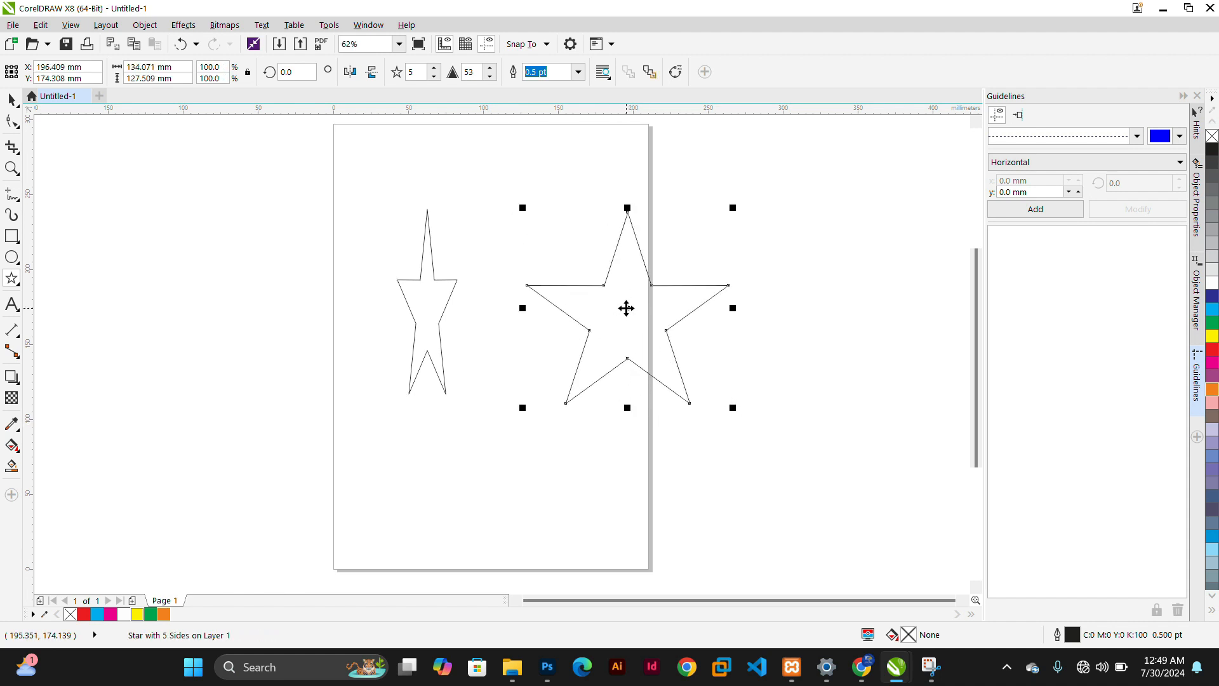
left_click_drag(626, 308, 590, 296)
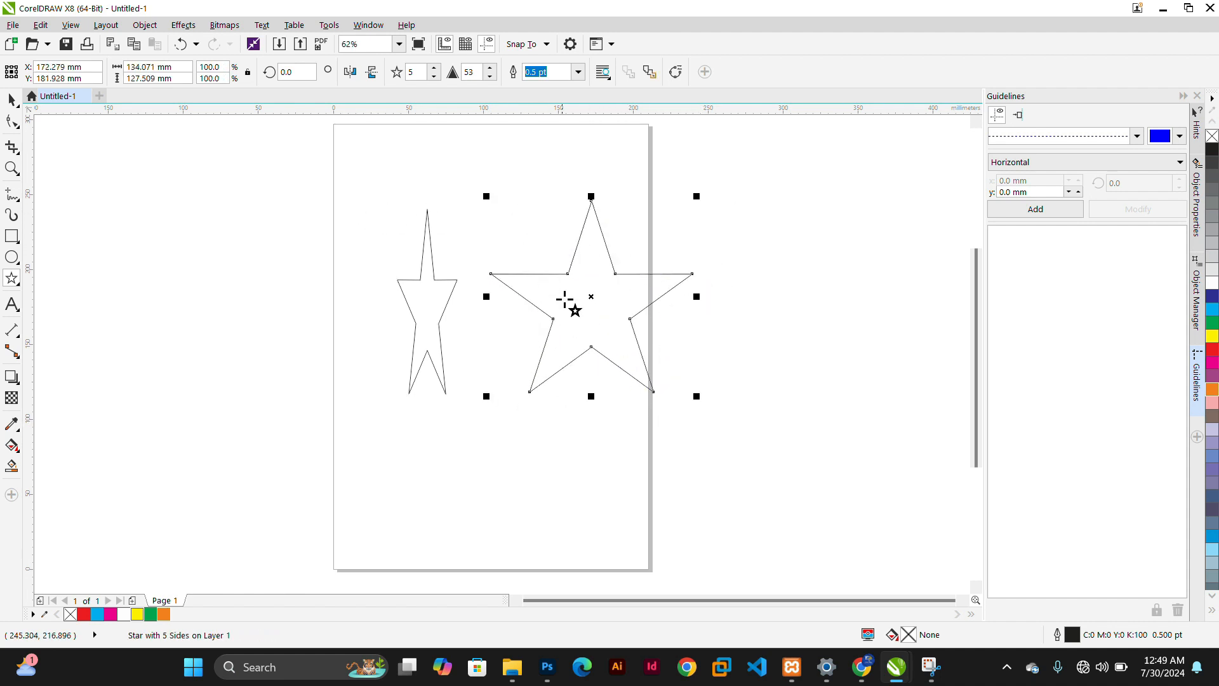
left_click(11, 100)
left_click(351, 190)
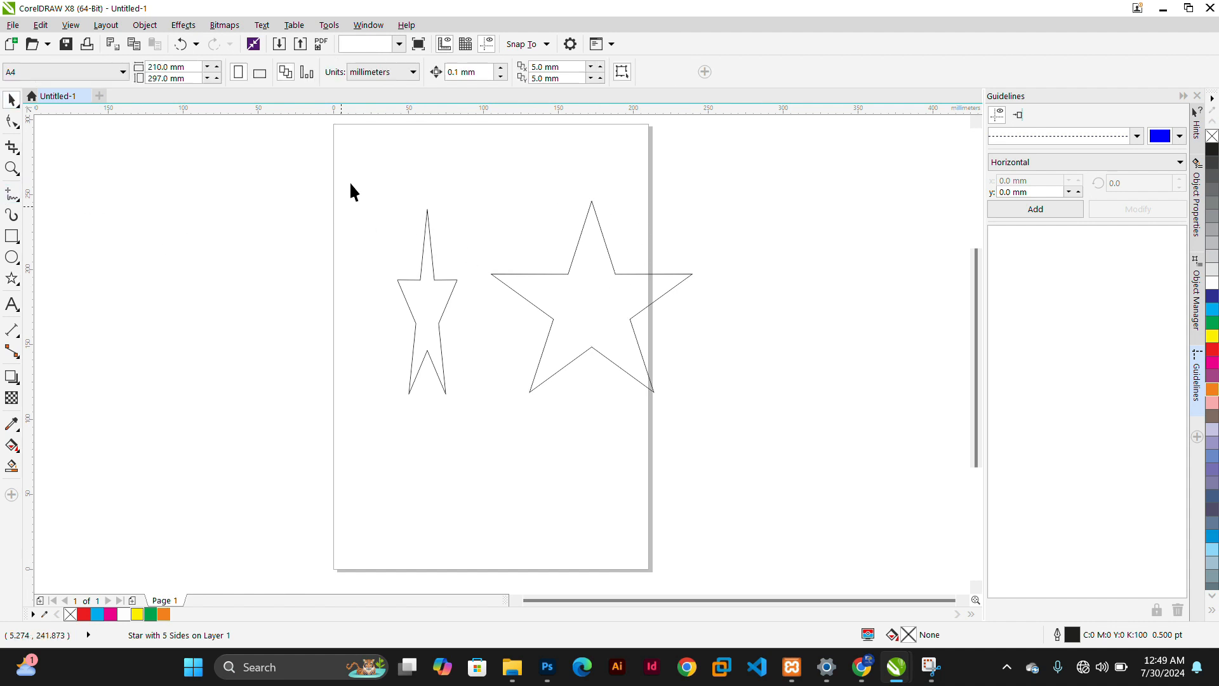
Draw a star with 10 points, about 155 by 163 mm, overlapping the page's left edge.
left_click(12, 278)
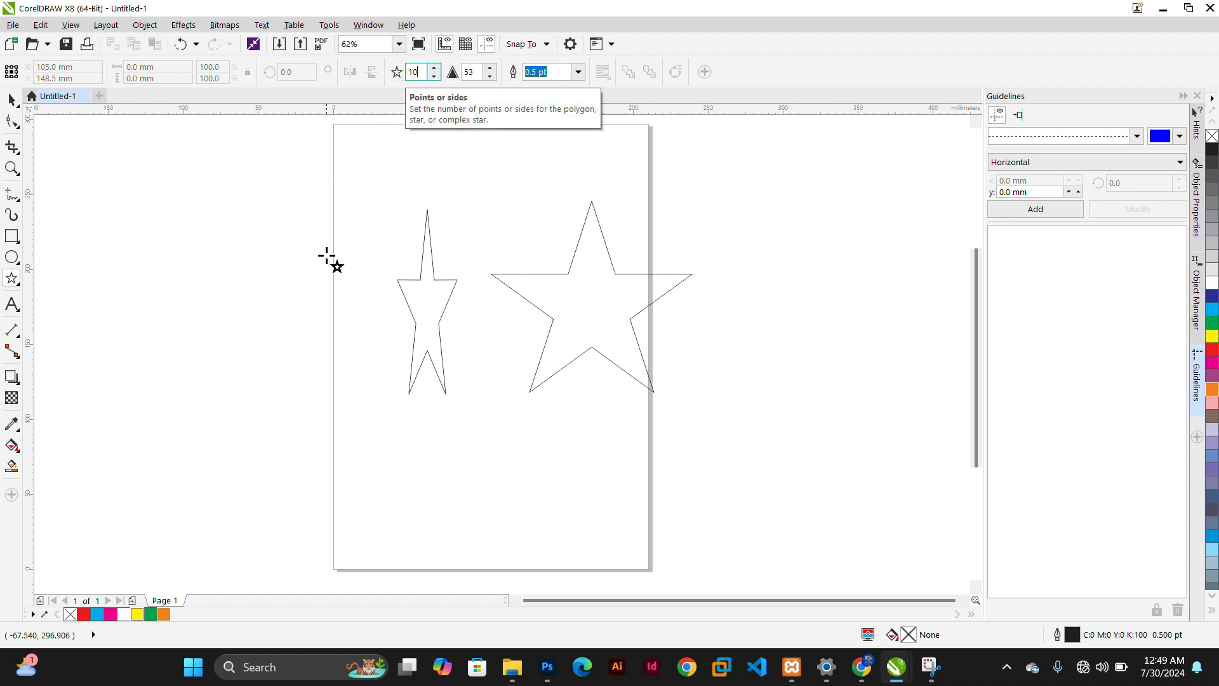
left_click_drag(105, 173, 343, 419)
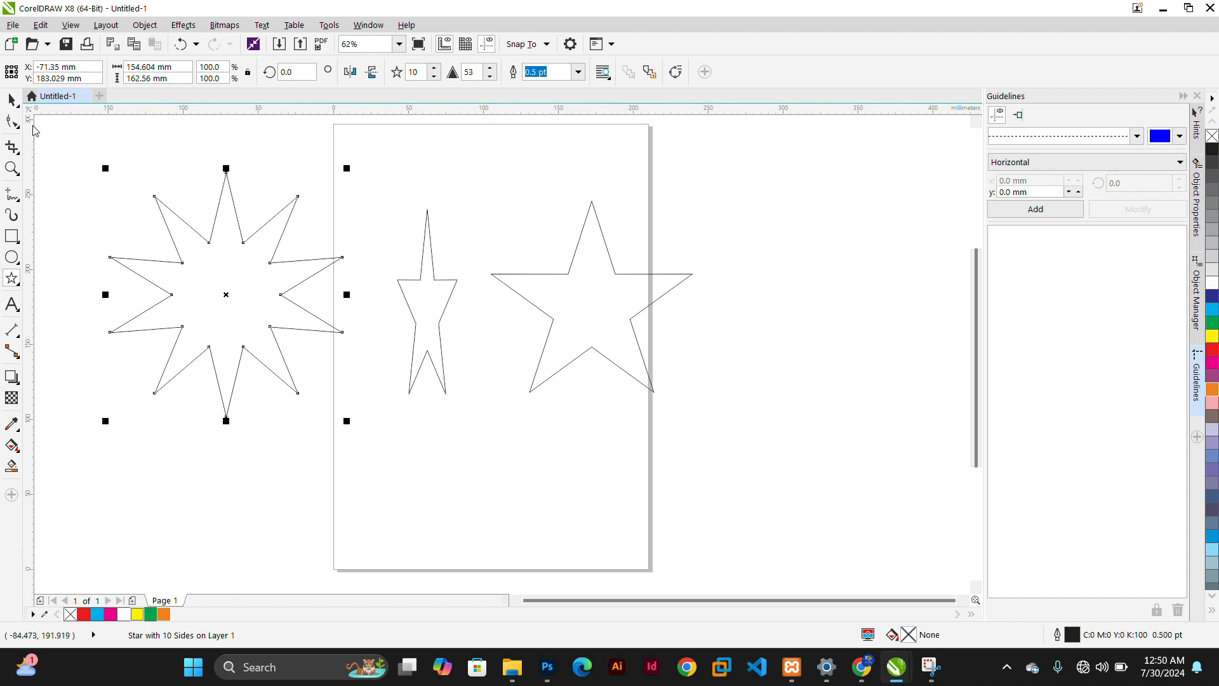
left_click(10, 103)
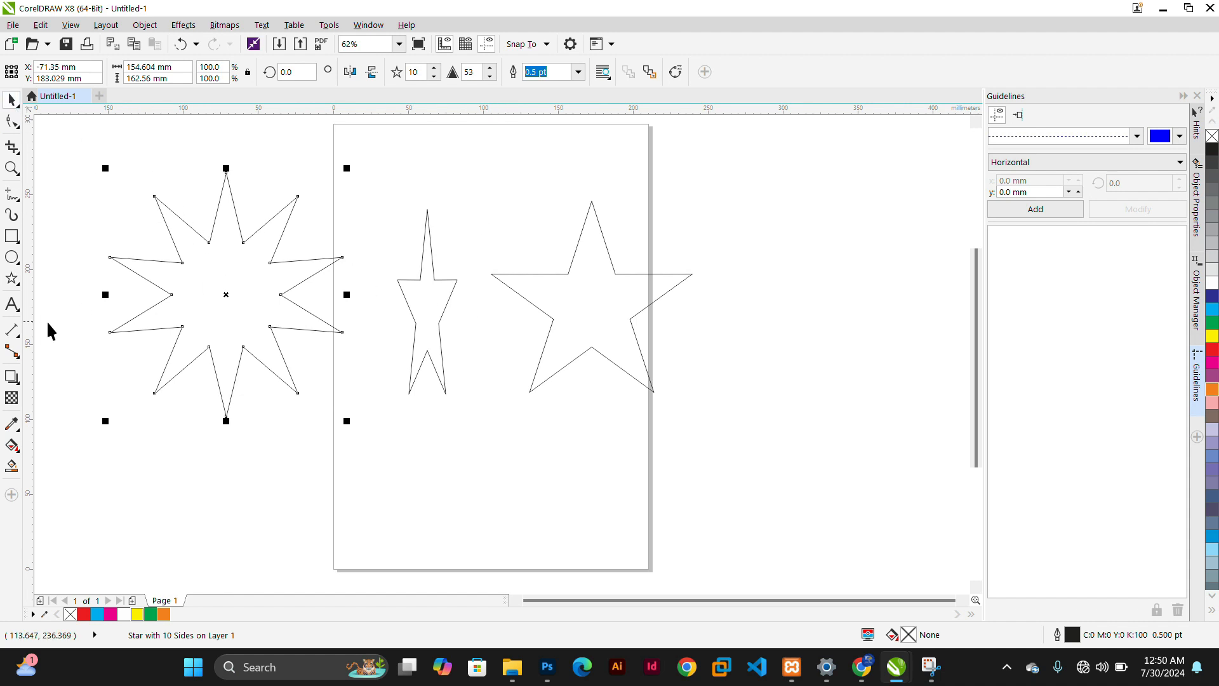
Draw a heart from the basic shapes, about 117 by 116 mm, beside the page's right edge.
left_click(19, 286)
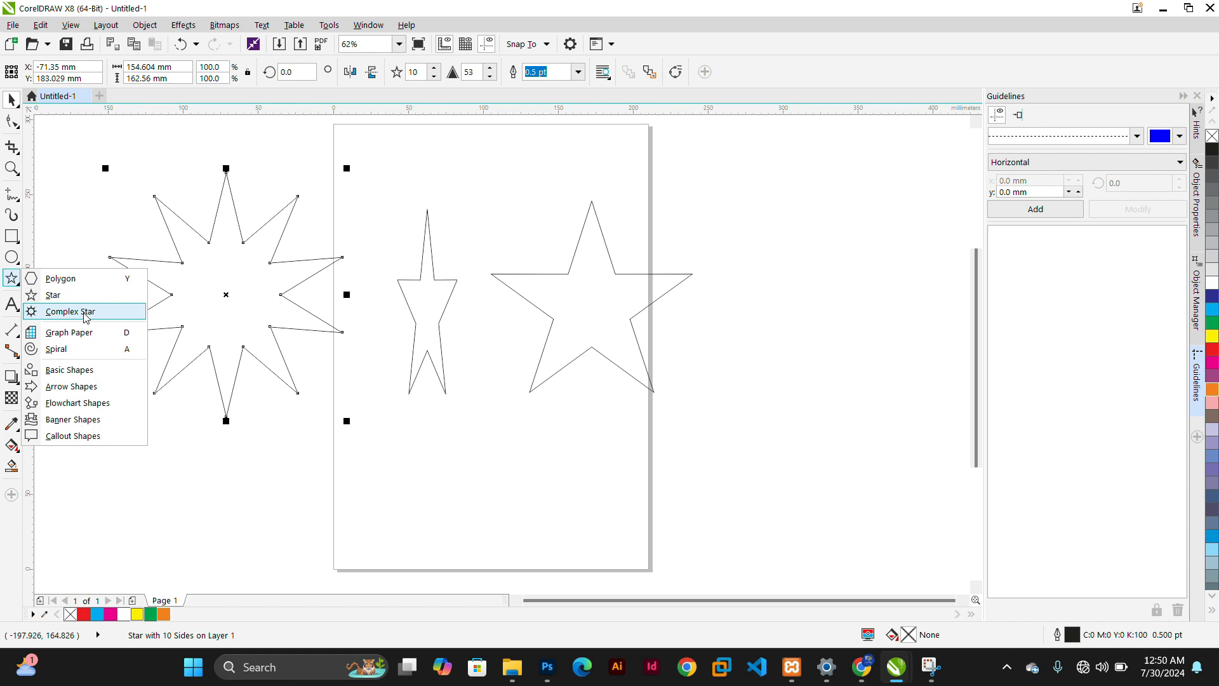
left_click(64, 369)
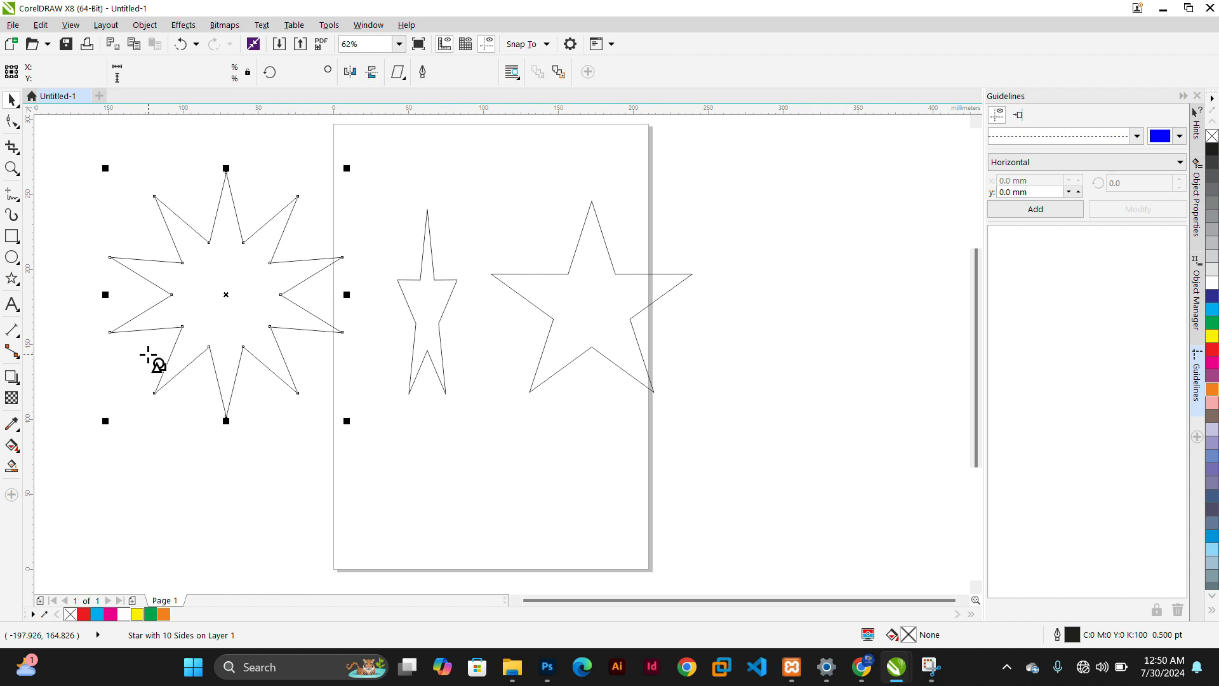
left_click(403, 80)
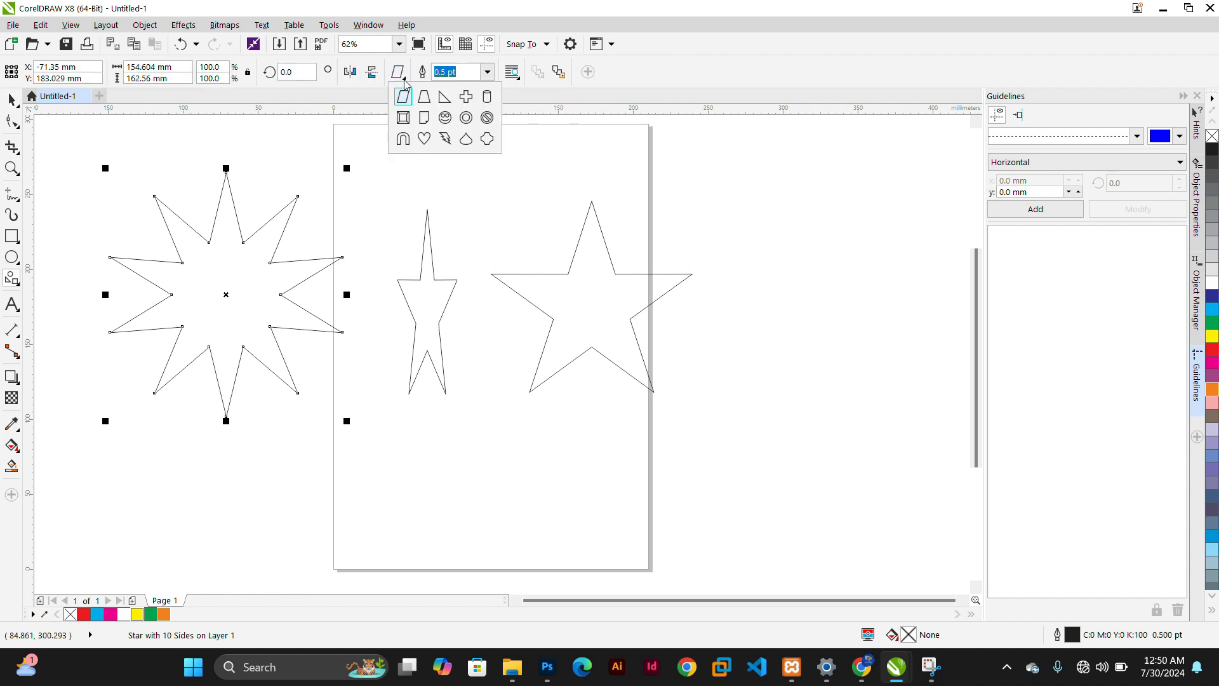
left_click(424, 139)
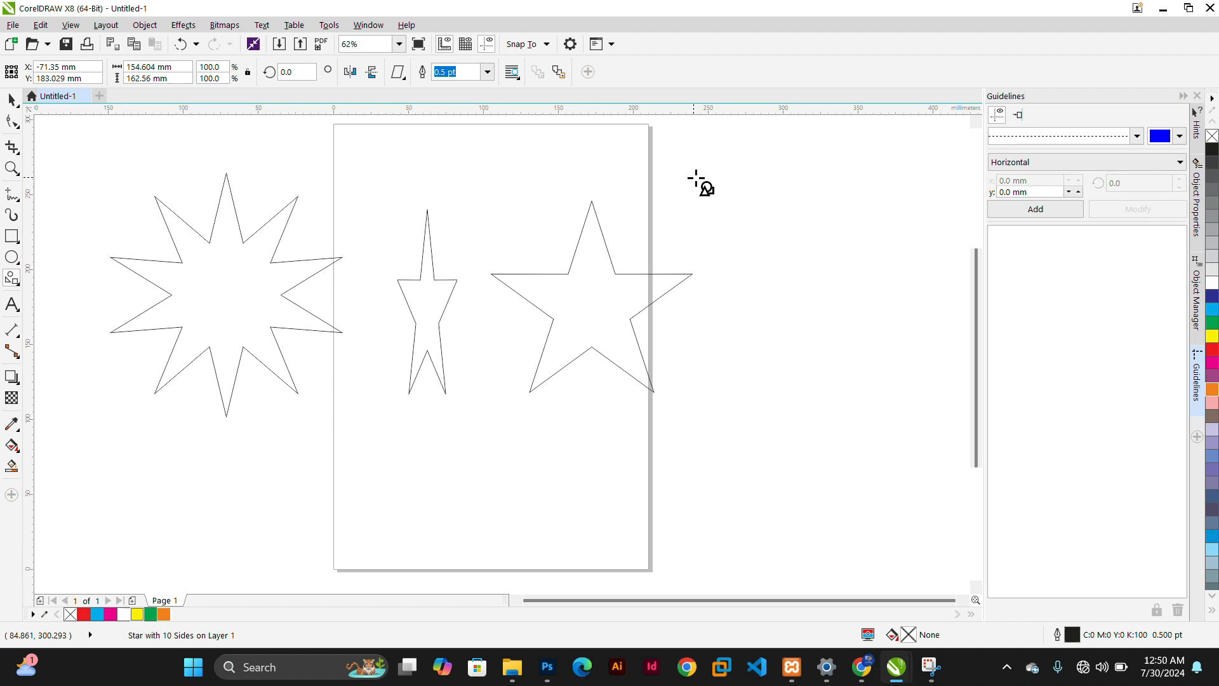
left_click_drag(694, 177, 868, 353)
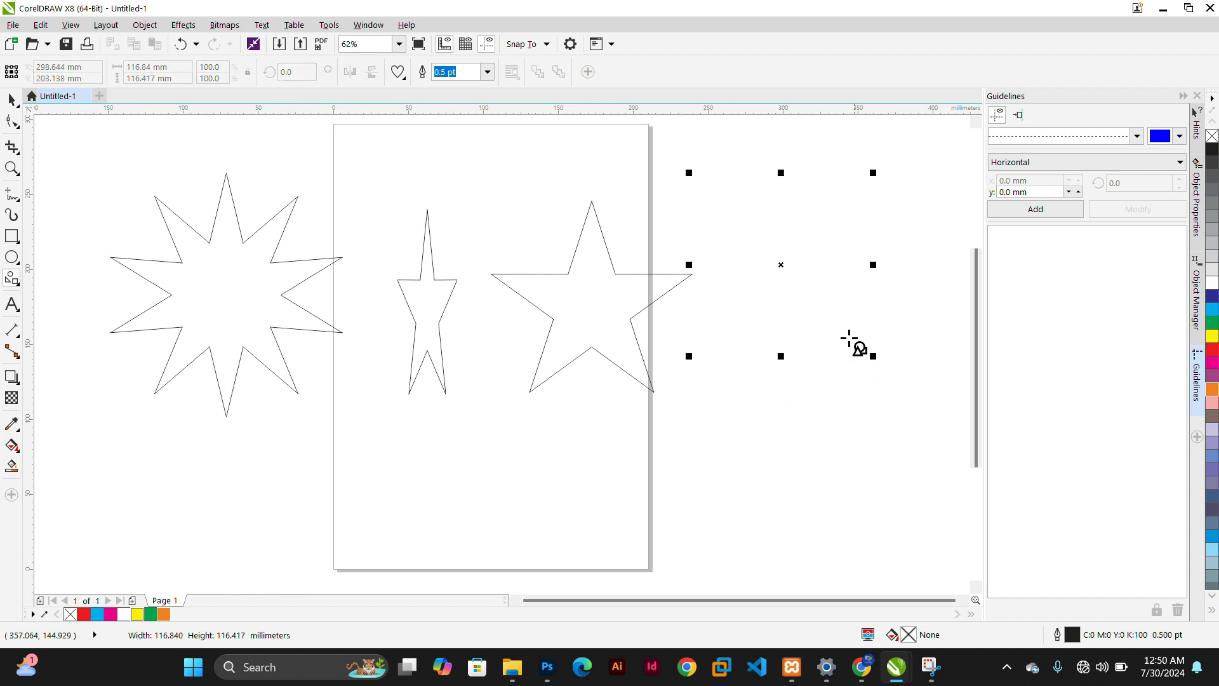
Fill the heart with red and move it slightly up and left, closer to the large five-pointed star.
left_click(1211, 349)
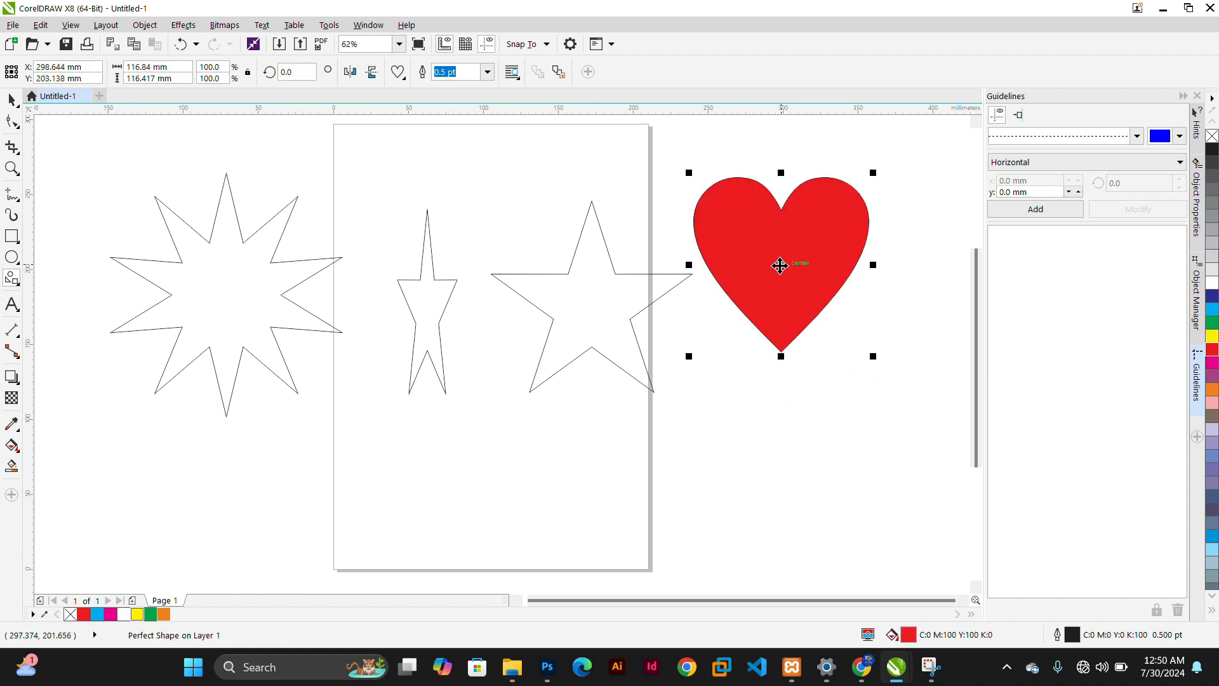
left_click_drag(780, 264, 758, 232)
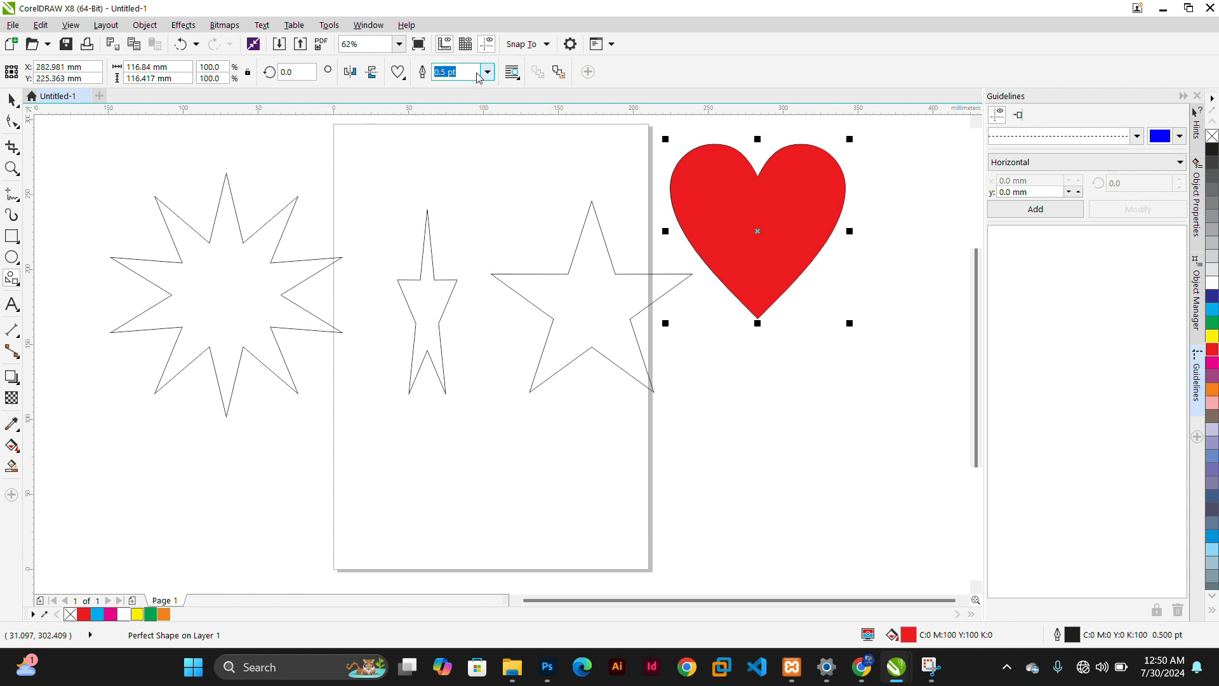
left_click(402, 76)
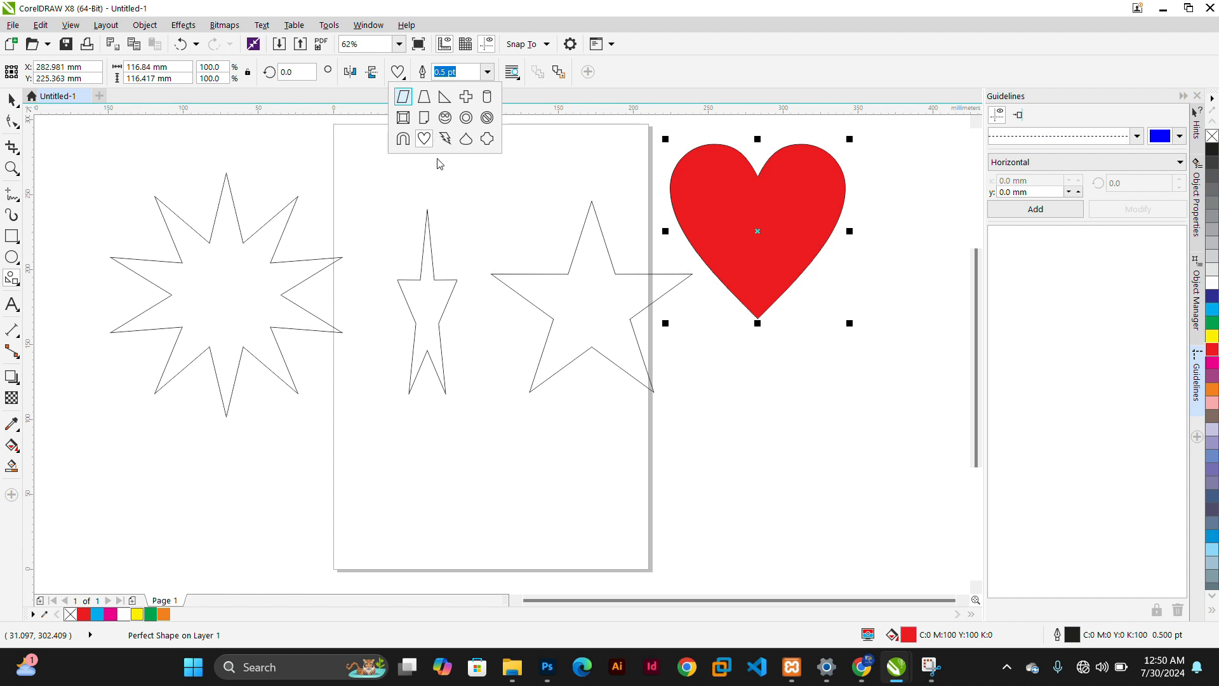
left_click(500, 185)
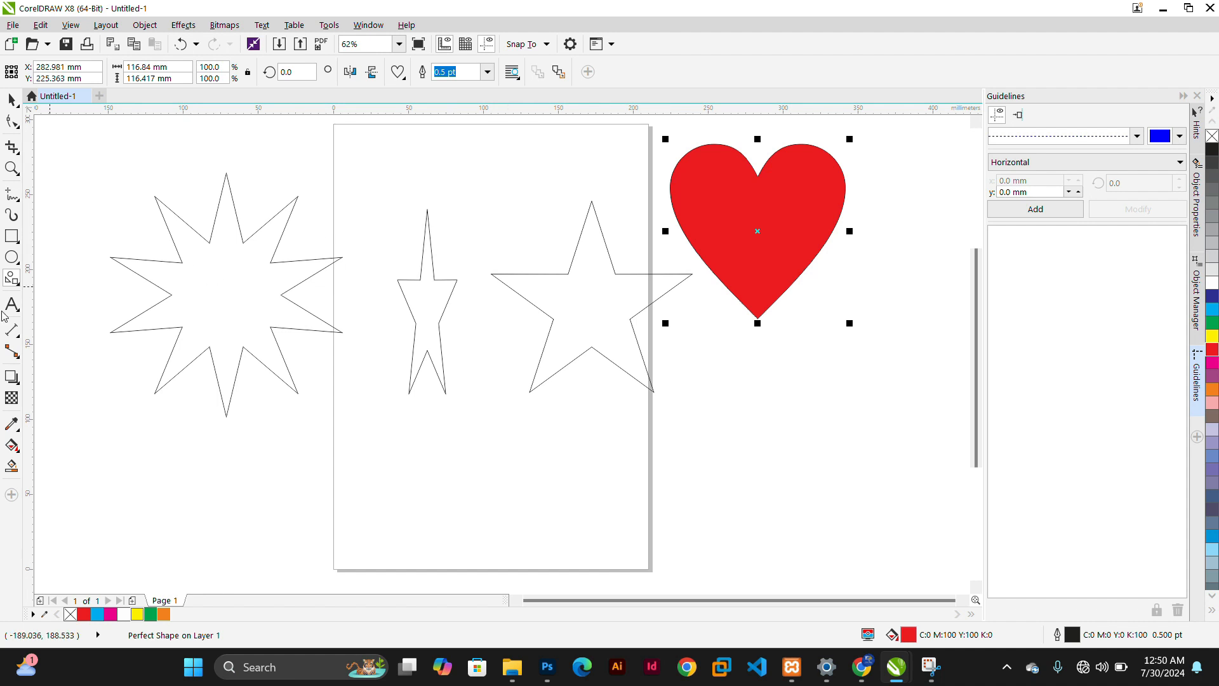
Draw a horizontal double-headed arrow about 123 by 47 mm with a slimmed shaft, placed above the narrow star across the page's left edge.
left_click(17, 283)
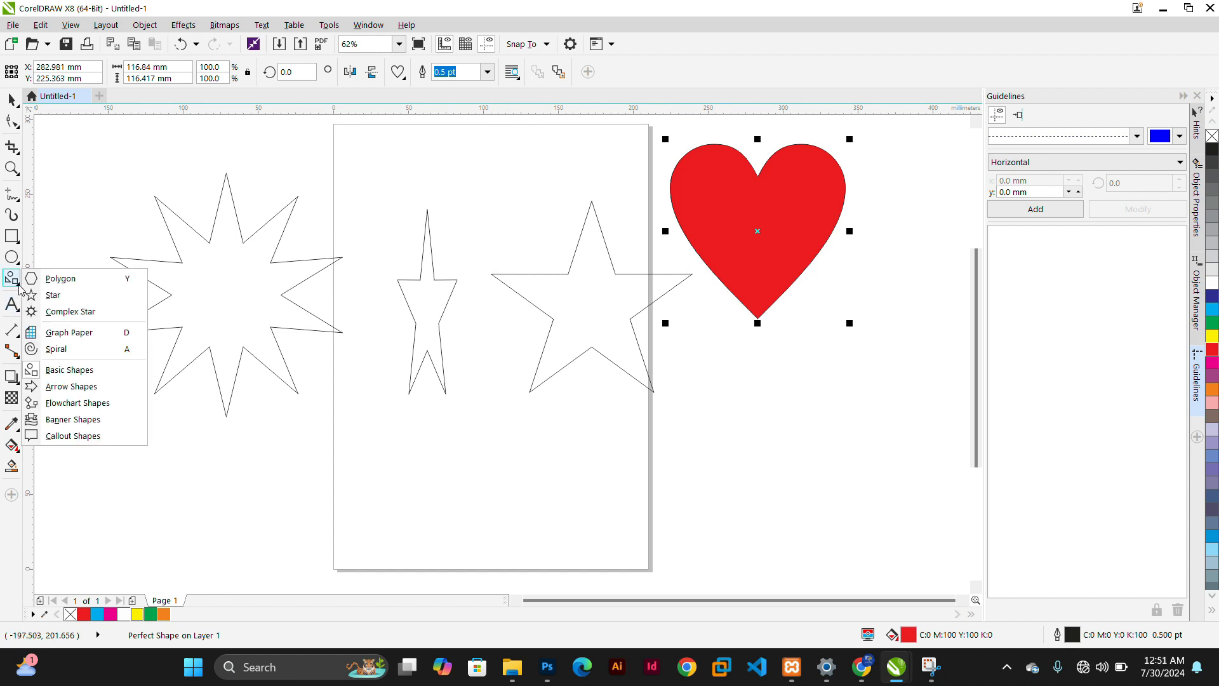
left_click(76, 387)
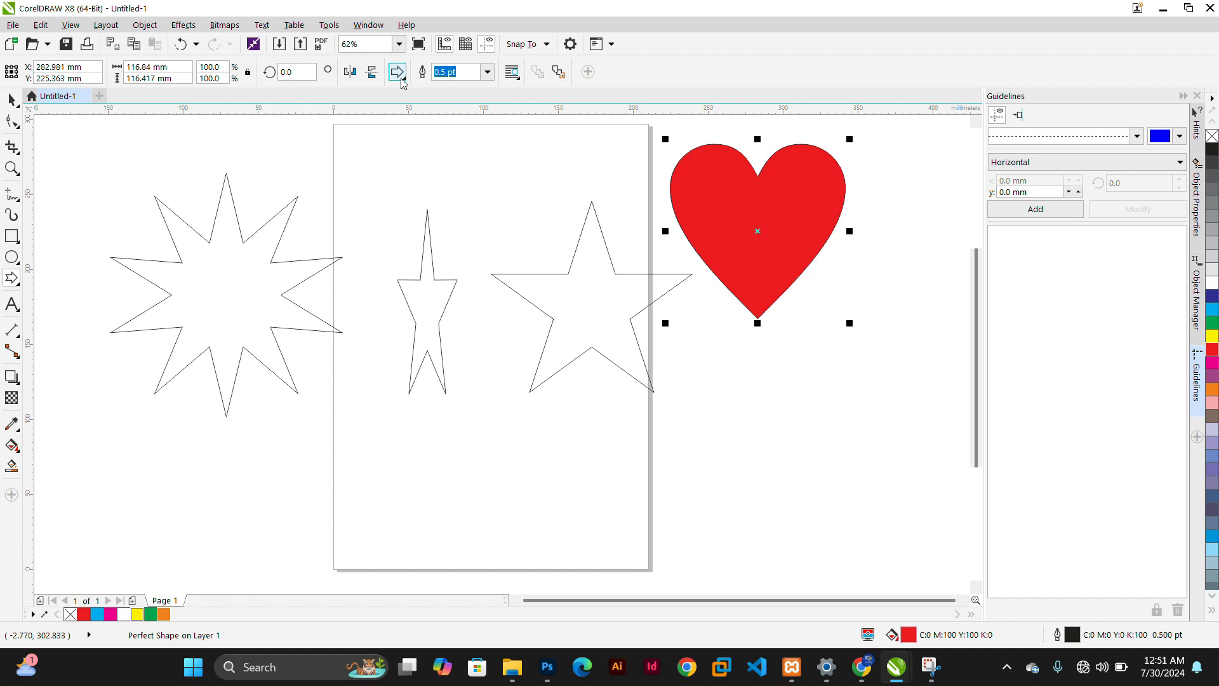
left_click(400, 76)
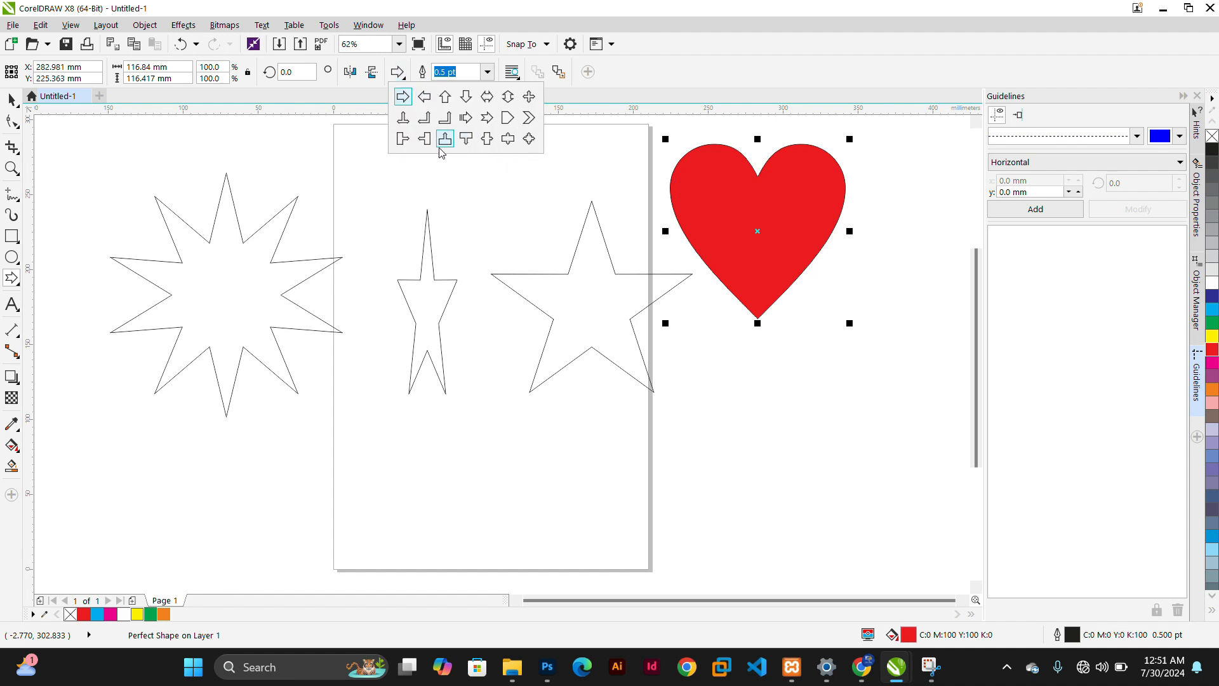
left_click(487, 96)
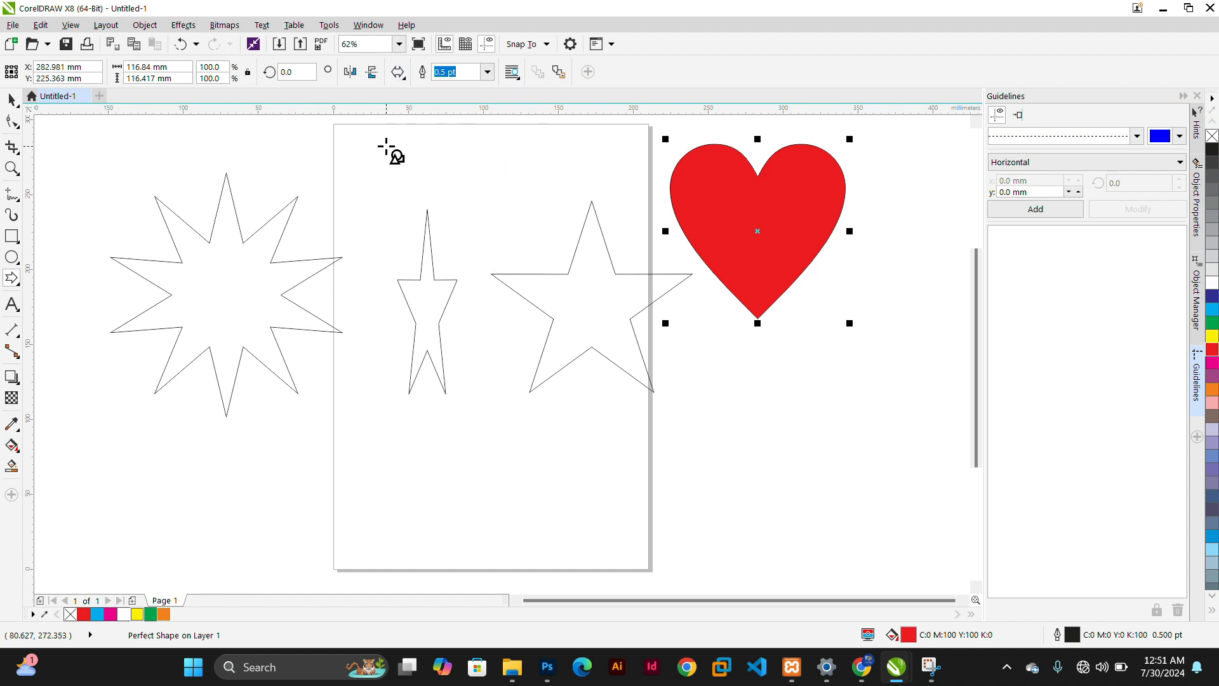
left_click_drag(382, 142, 575, 222)
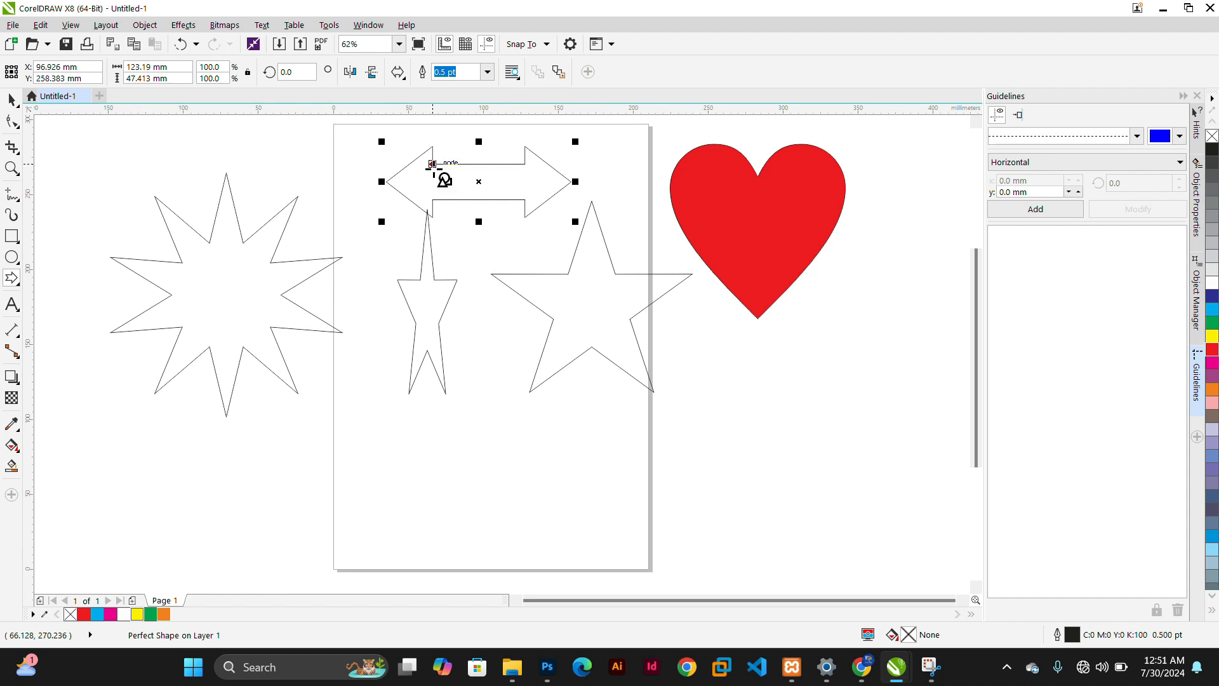
mouse_move(432, 165)
left_mouse_down()
mouse_move(444, 158)
mouse_move(441, 170)
mouse_move(458, 178)
mouse_move(447, 166)
mouse_move(412, 172)
left_mouse_up()
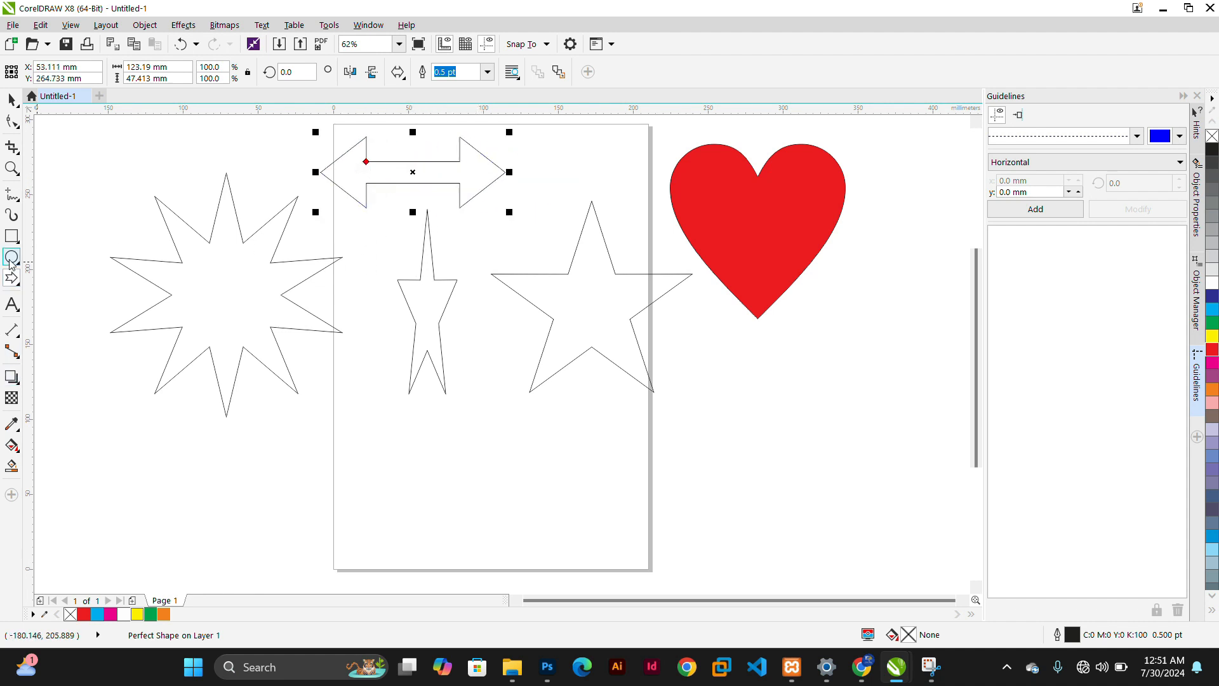
Draw a ribbon banner about 202 by 42 mm across the lower part of the page.
left_click(16, 282)
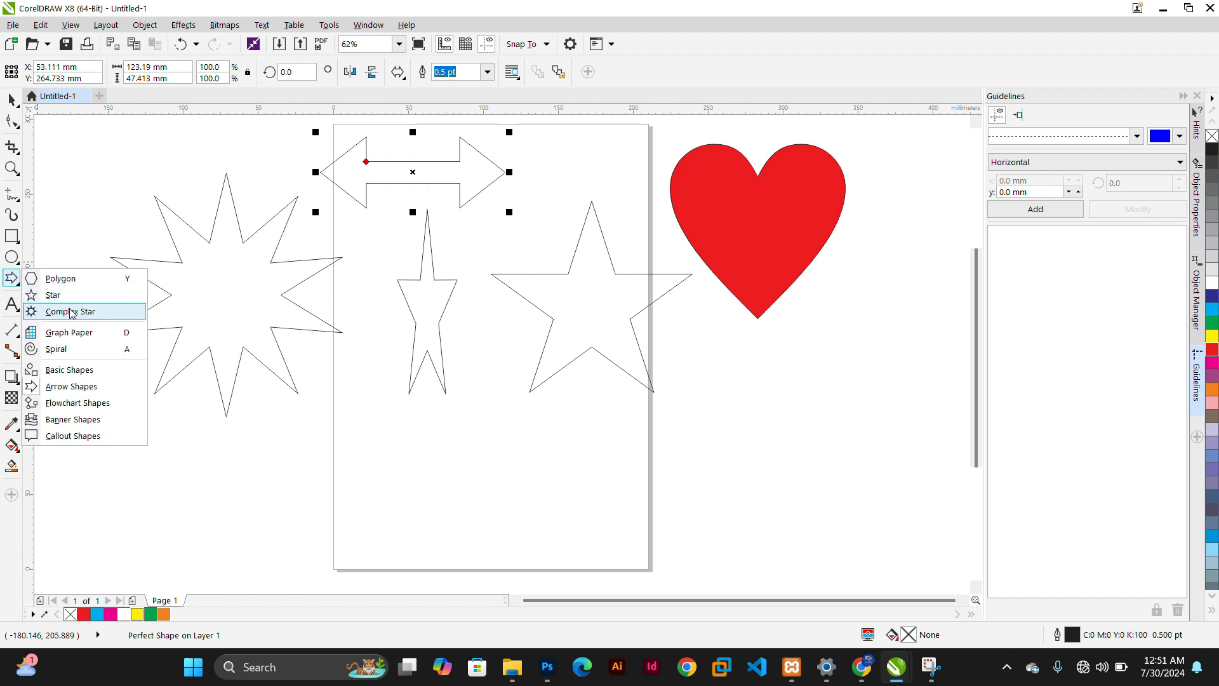
left_click(78, 424)
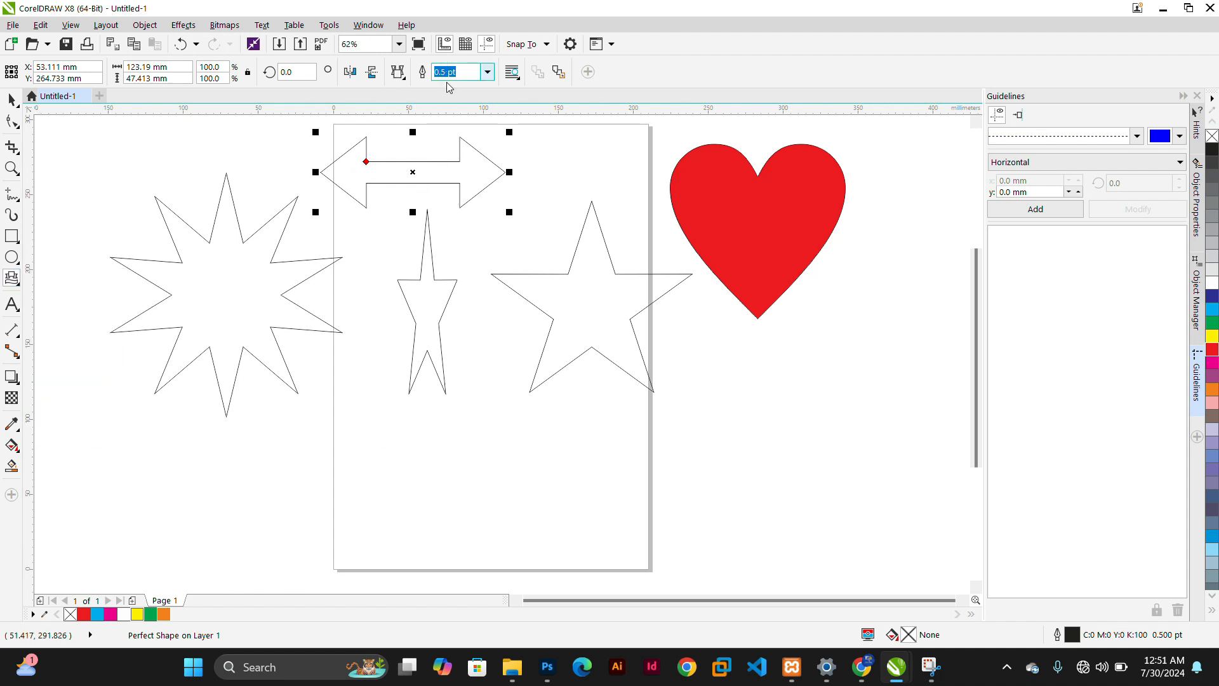
left_click(404, 78)
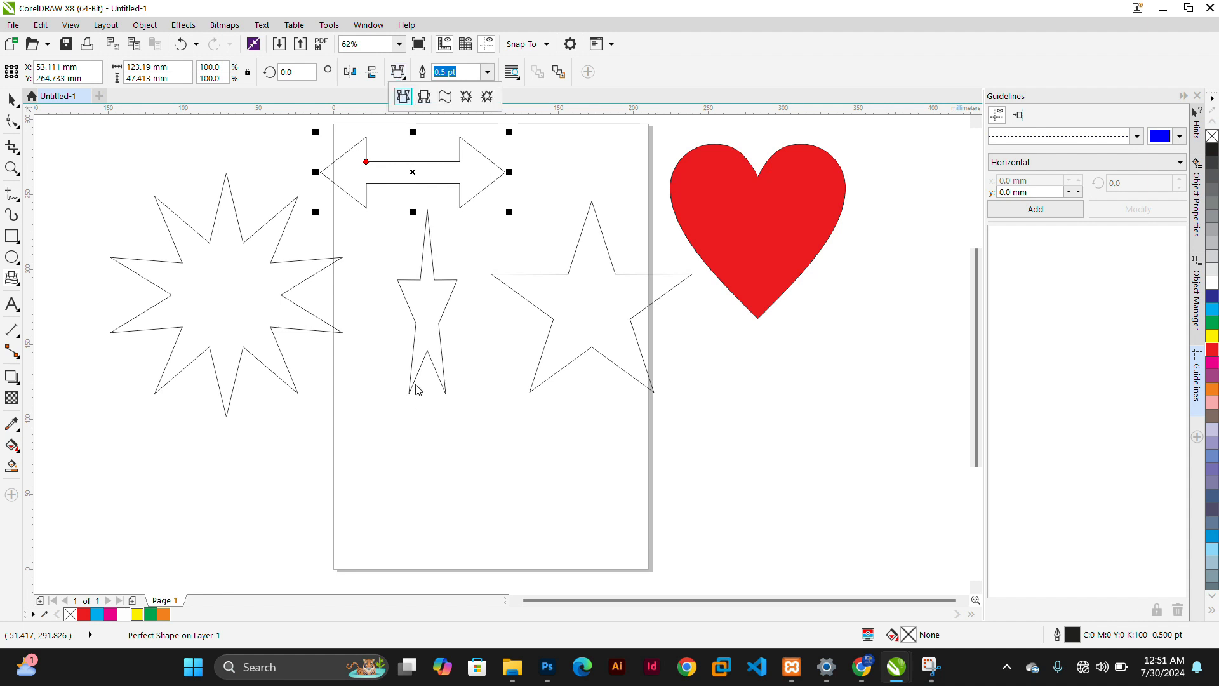
left_click(404, 97)
left_click_drag(357, 452, 659, 519)
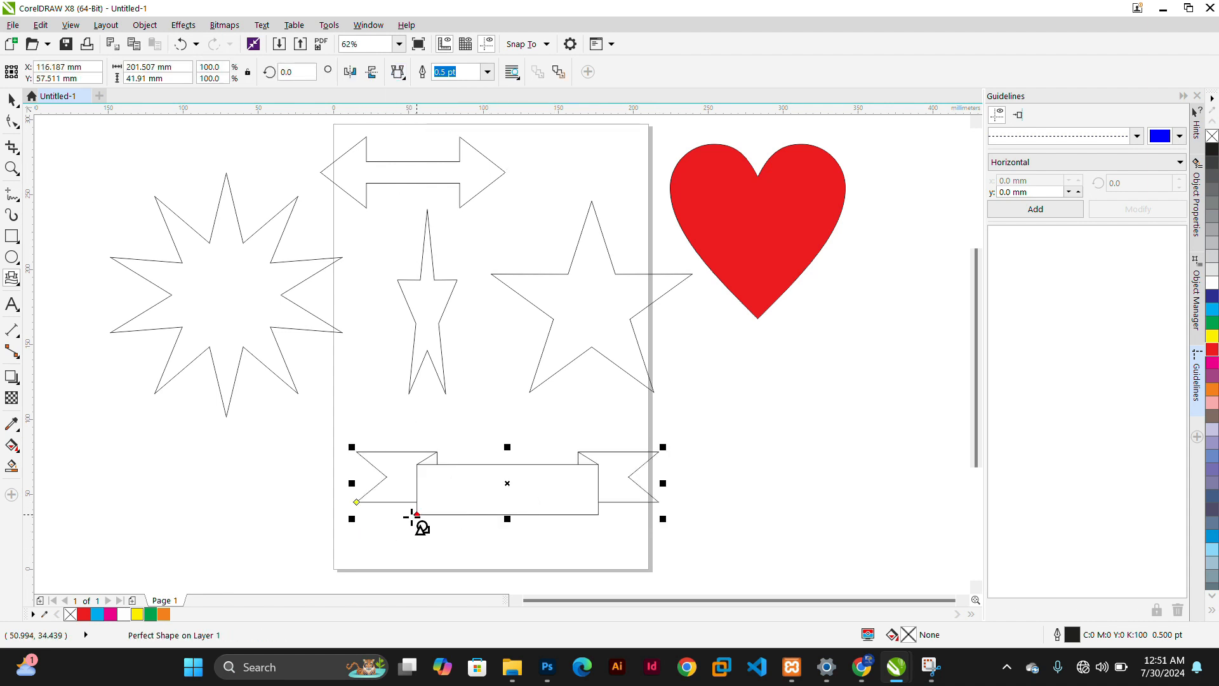
Reshape the banner with a narrower centre panel and shallower folds, and move it slightly up and left.
left_click_drag(417, 514, 443, 514)
mouse_move(356, 502)
left_mouse_down()
mouse_move(362, 524)
mouse_move(356, 508)
left_mouse_up()
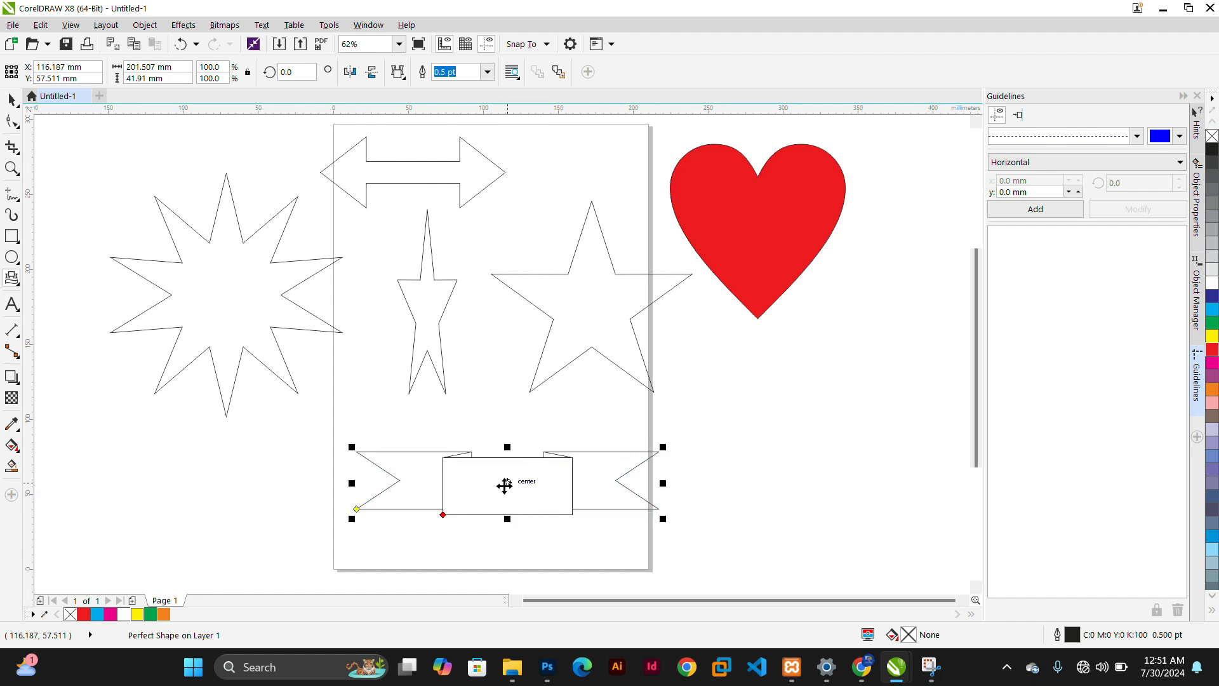
left_click_drag(506, 484, 477, 468)
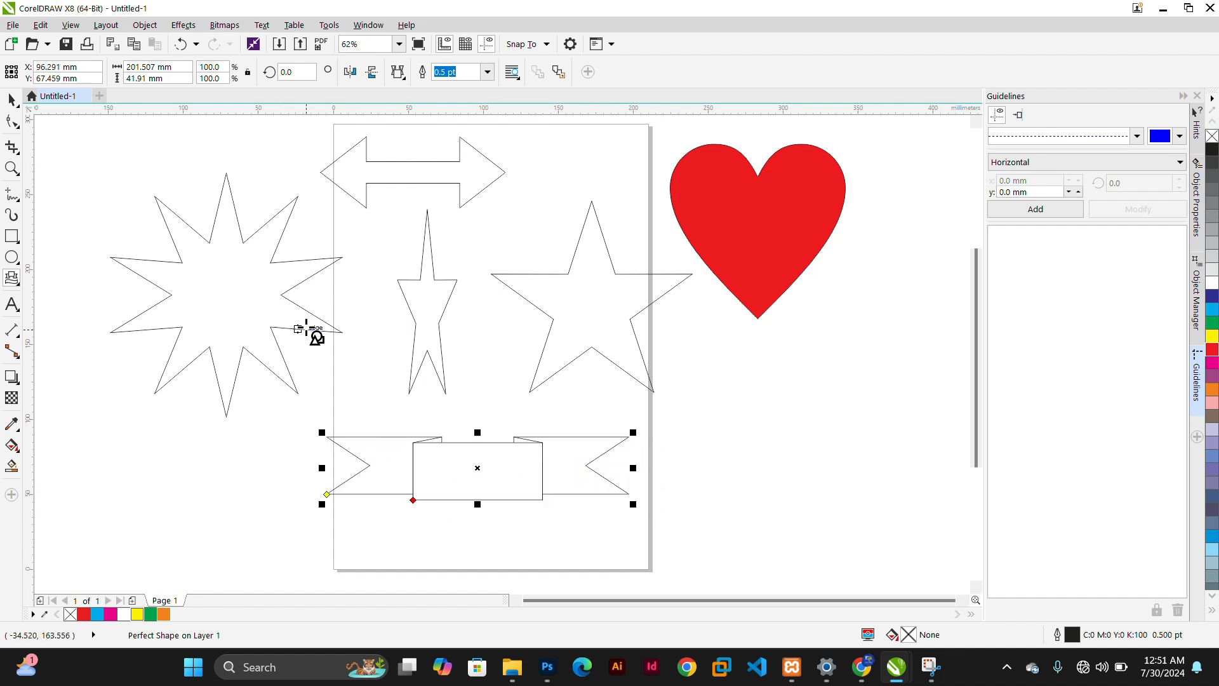
left_click(402, 75)
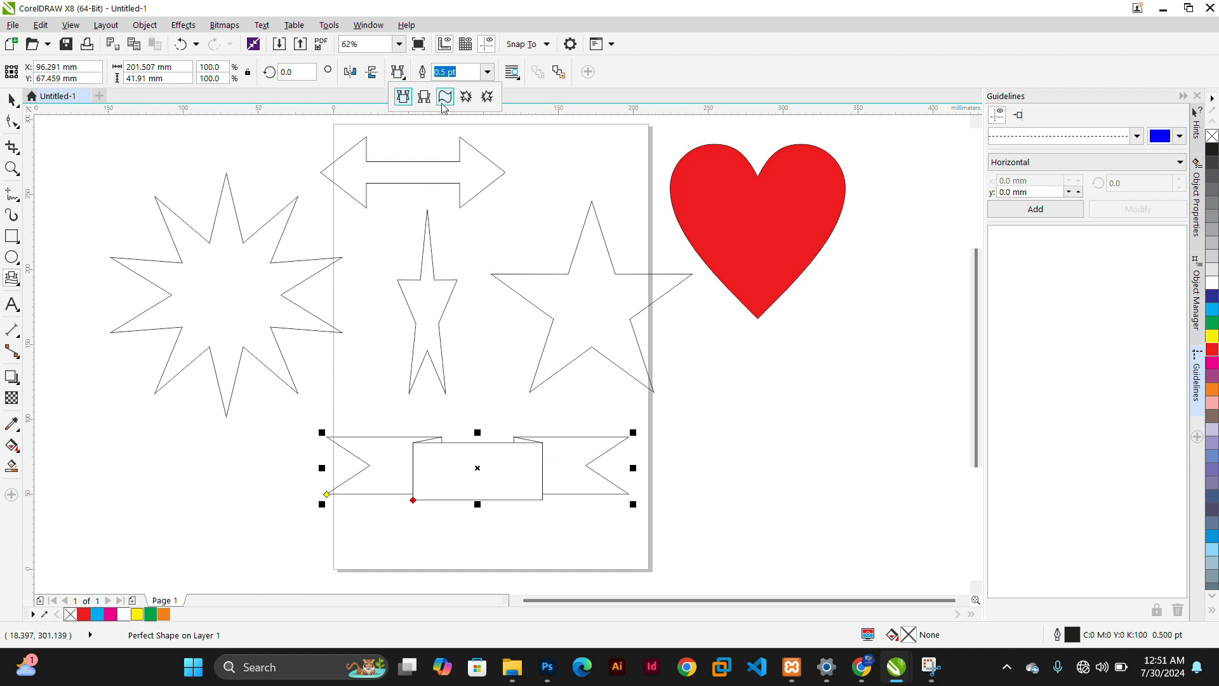
left_click(17, 284)
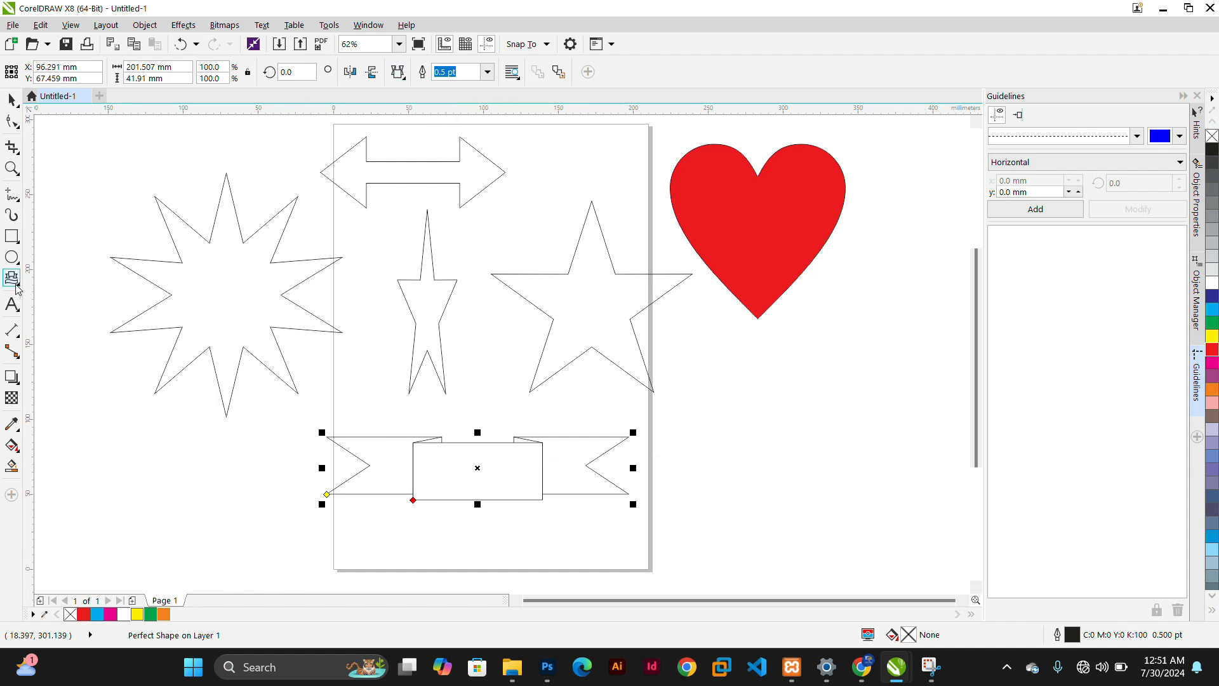
left_click(18, 284)
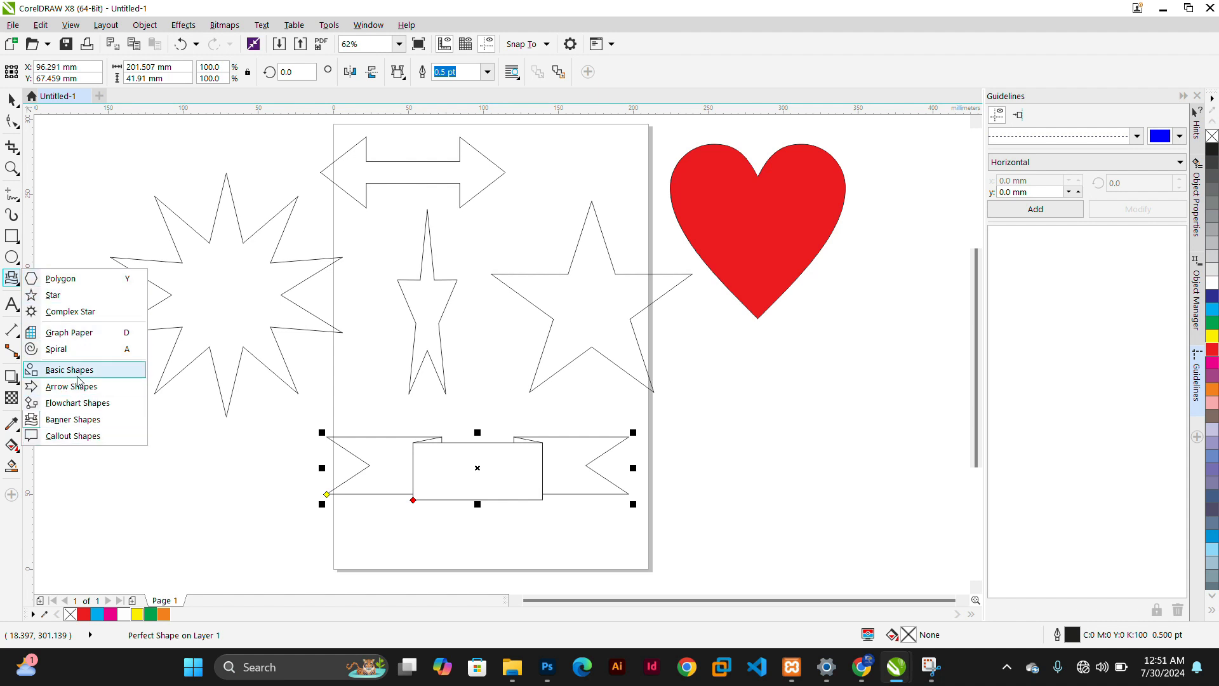
left_click(4, 308)
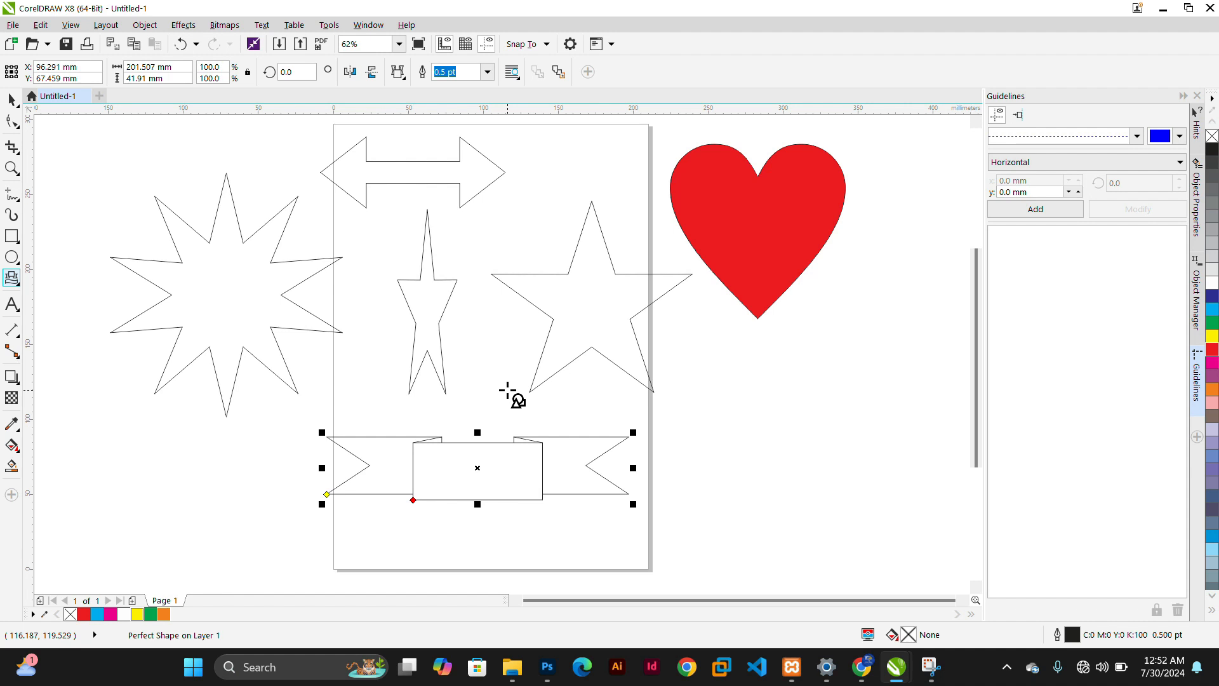
Switch to the Pick tool and deselect the banner.
left_click(12, 100)
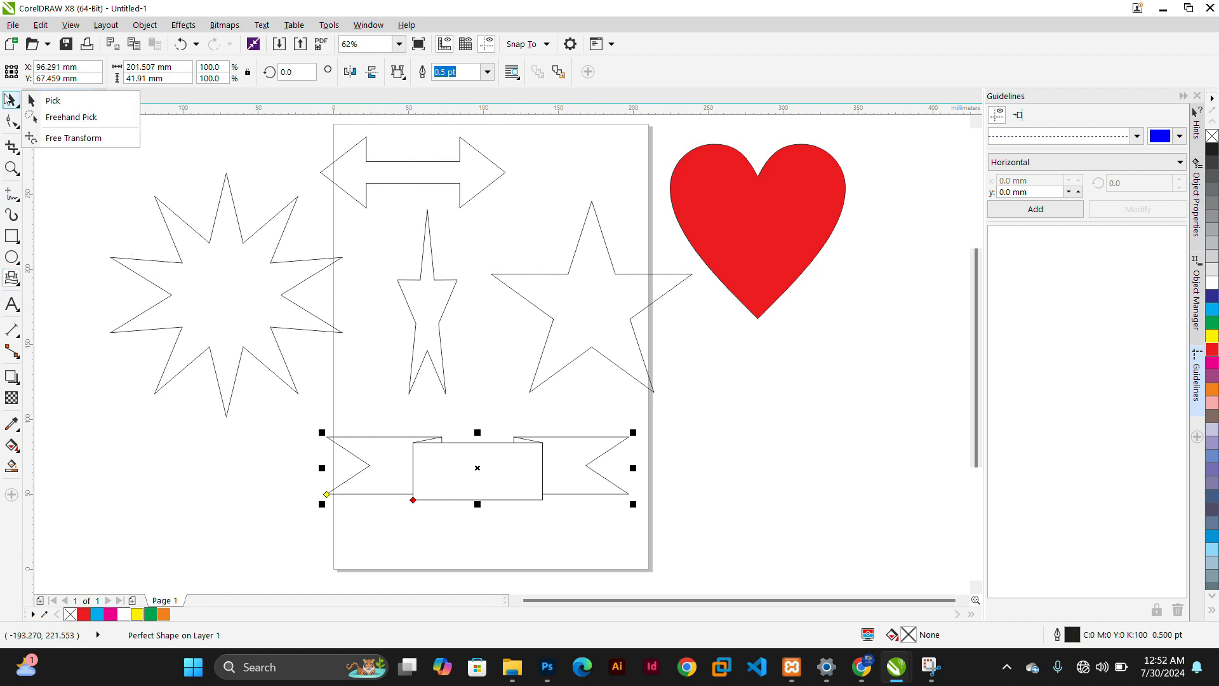
left_click(97, 181)
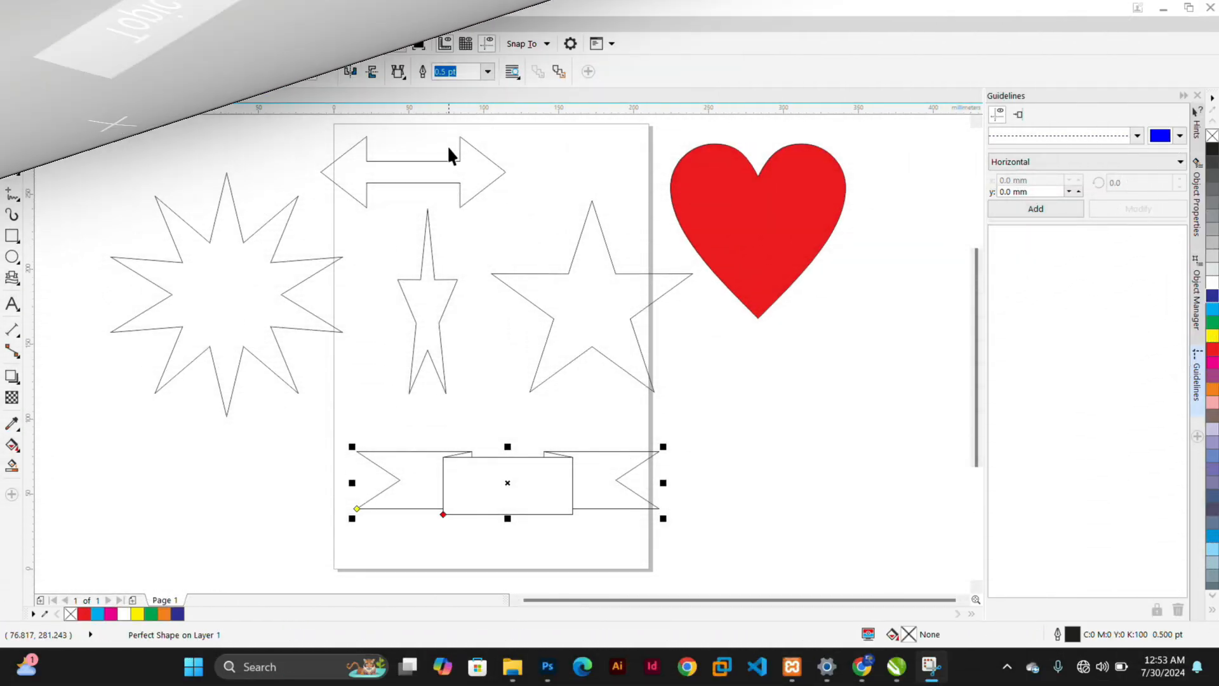
left_click(851, 382)
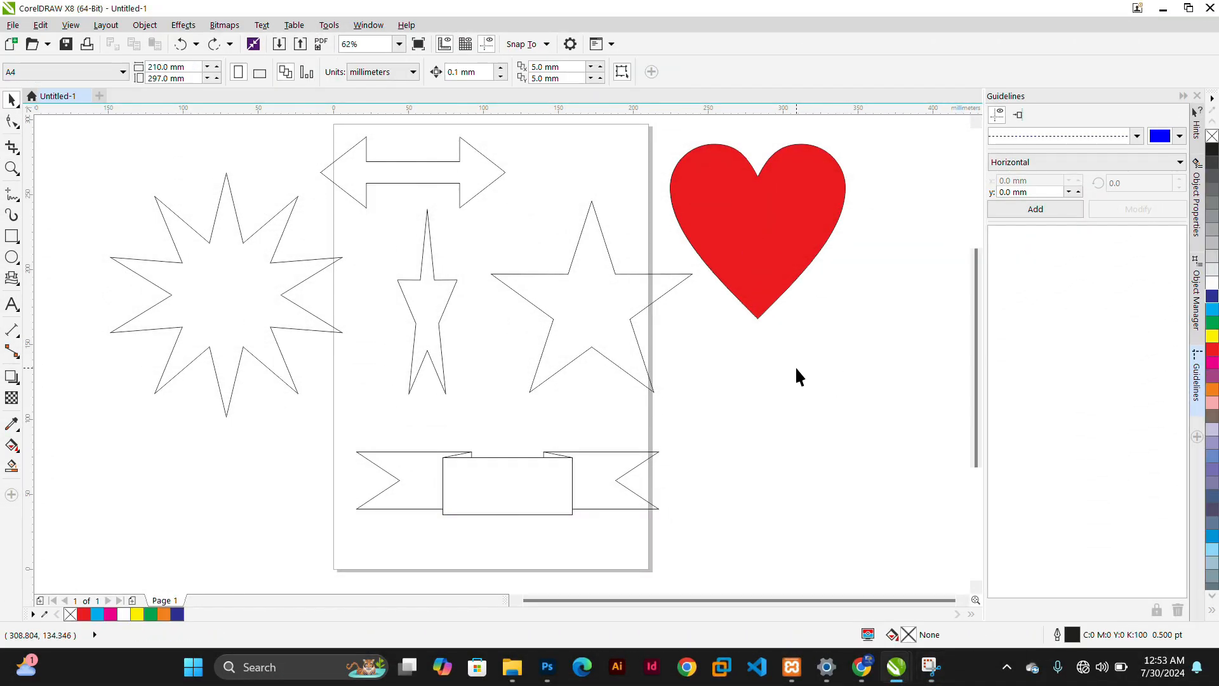
Zoom in on an area around the two five-pointed stars with the Zoom tool, and return to 62% zoom.
left_click(11, 168)
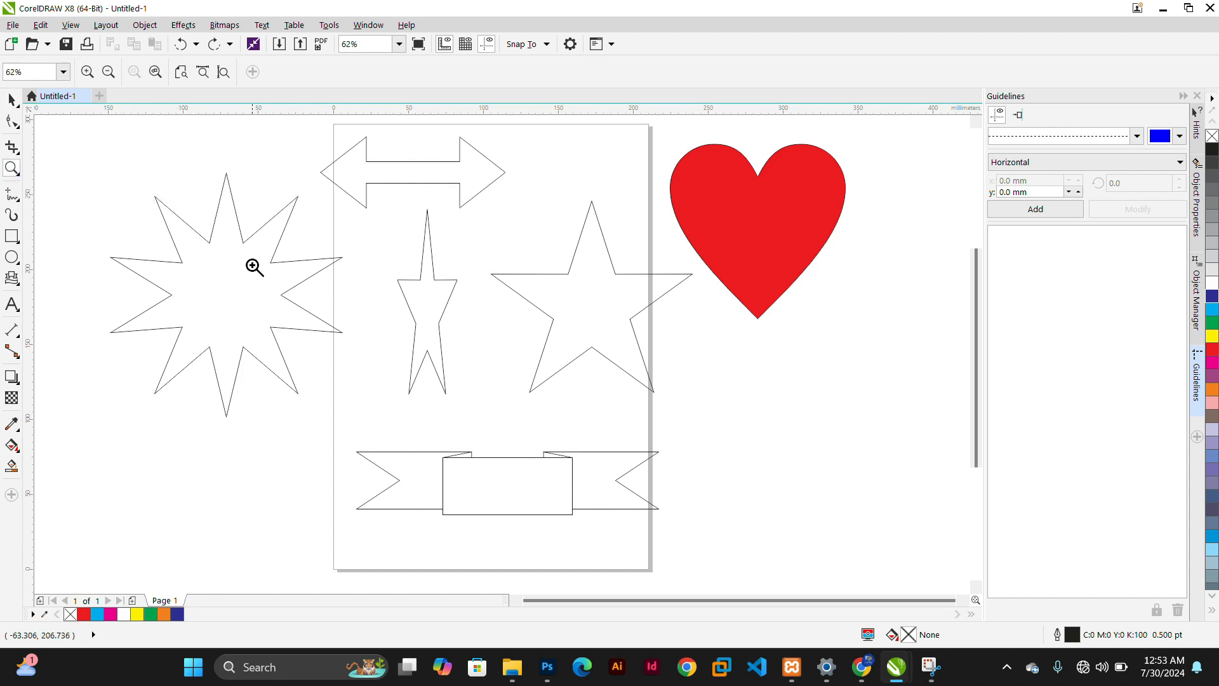
left_click_drag(306, 178, 654, 420)
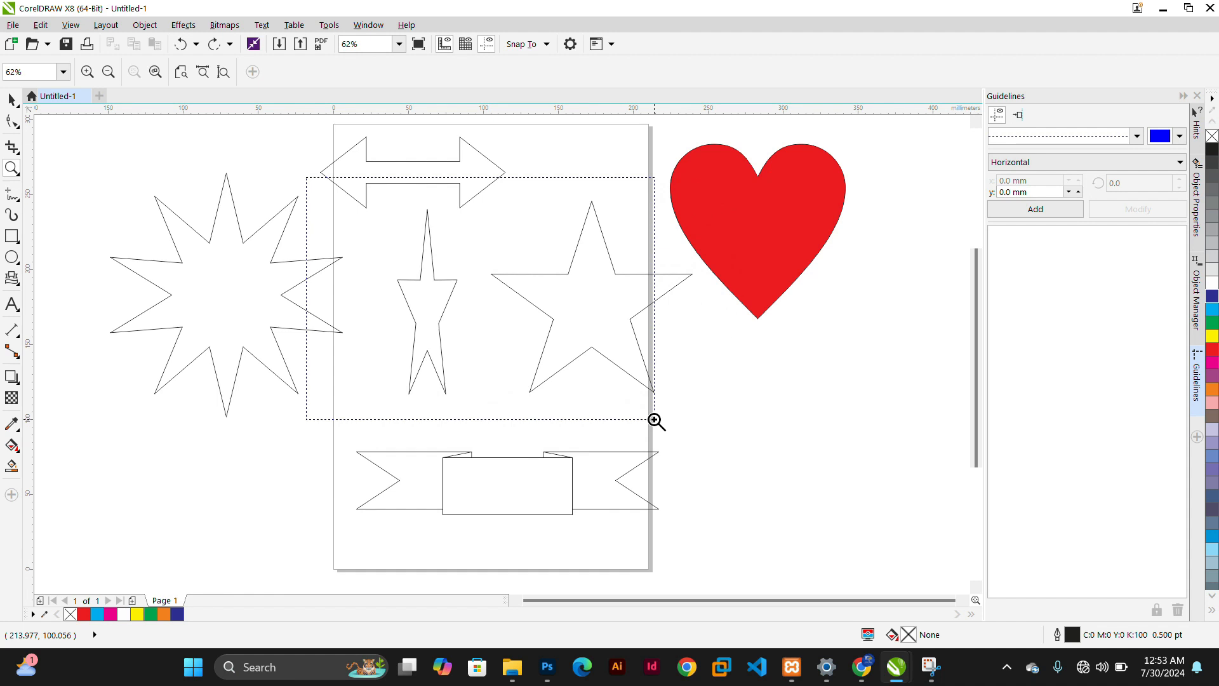
left_click_drag(654, 420, 811, 520)
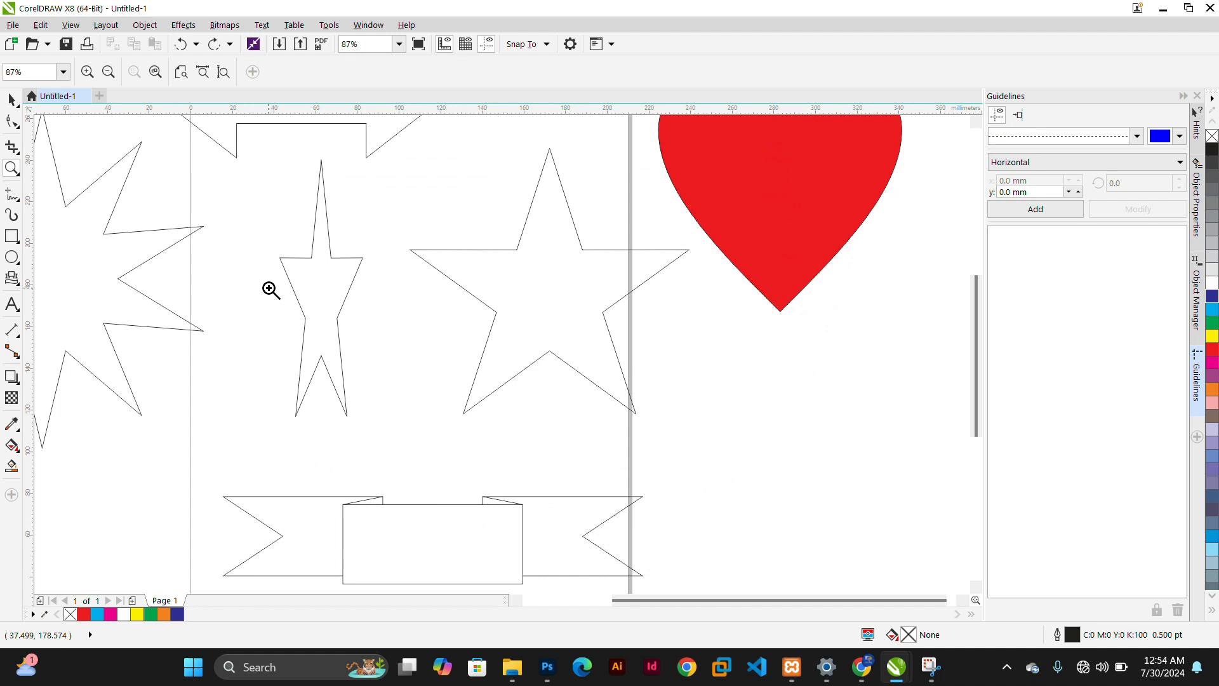
left_click(104, 73)
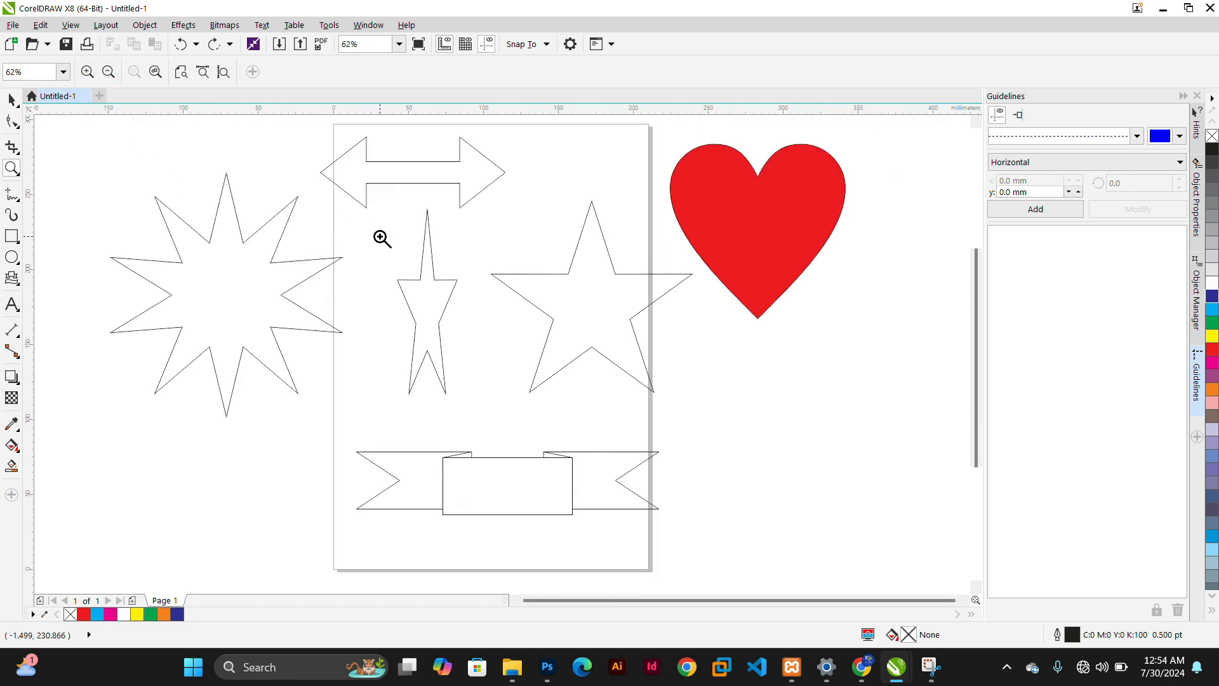
Fit the view to the whole page, to the page width, and finally to the page height.
left_click(181, 72)
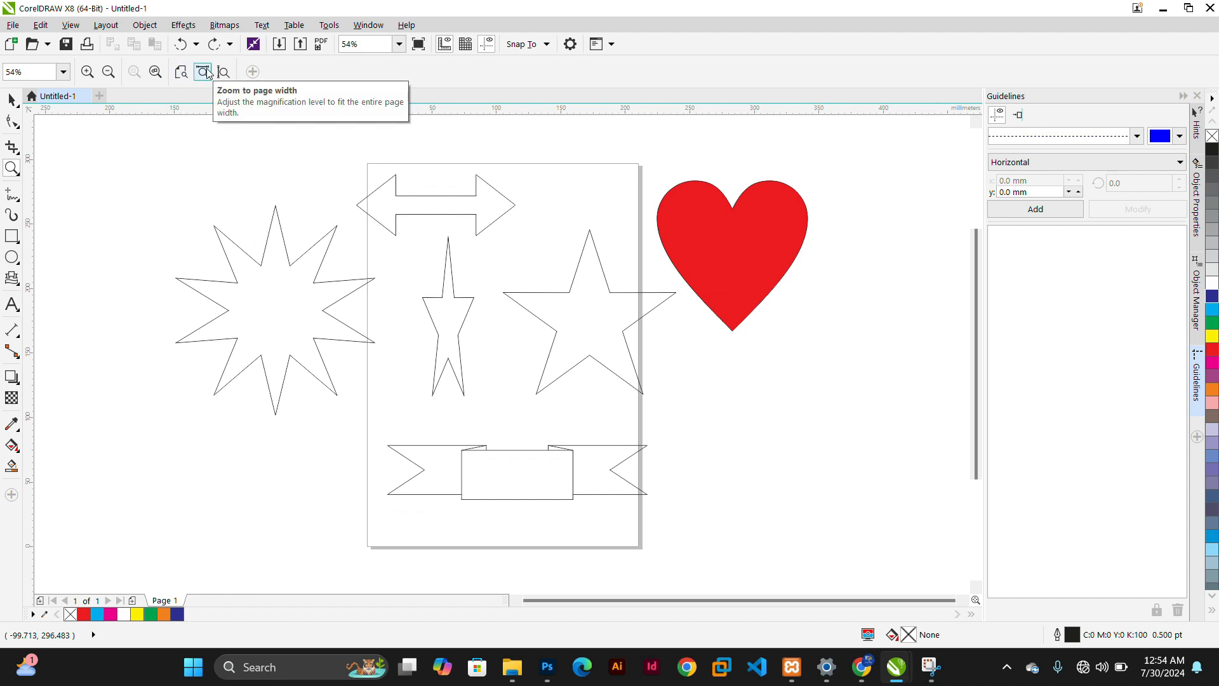
left_click(204, 72)
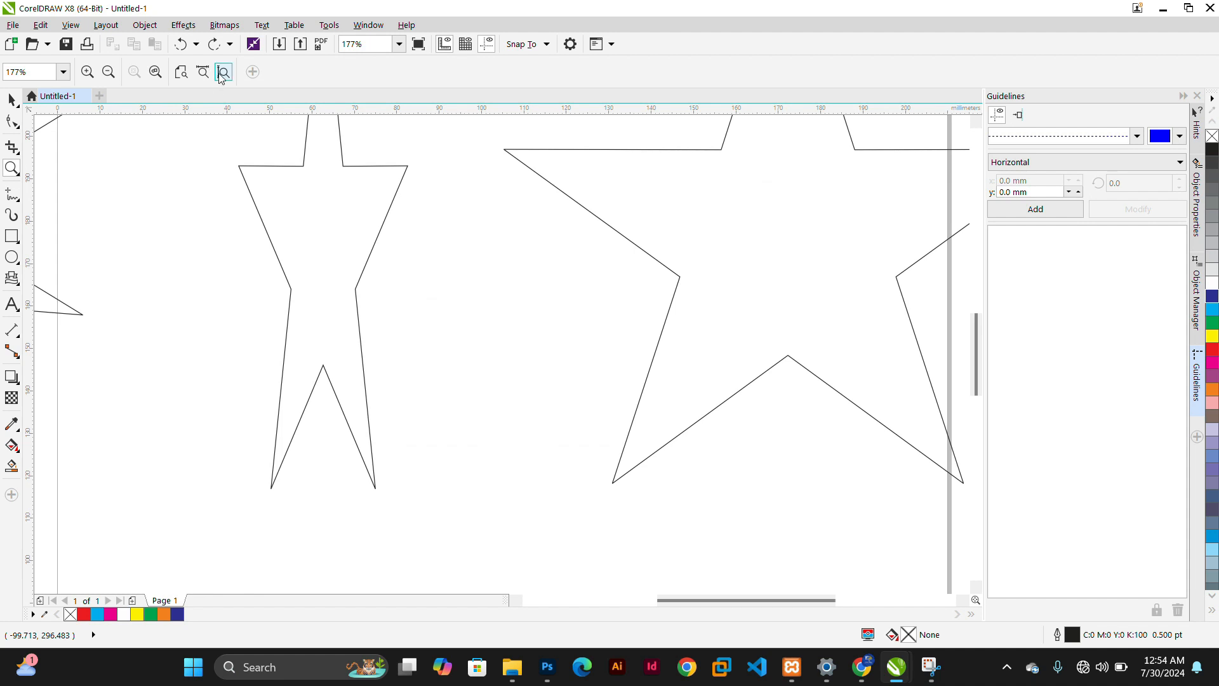
left_click(221, 72)
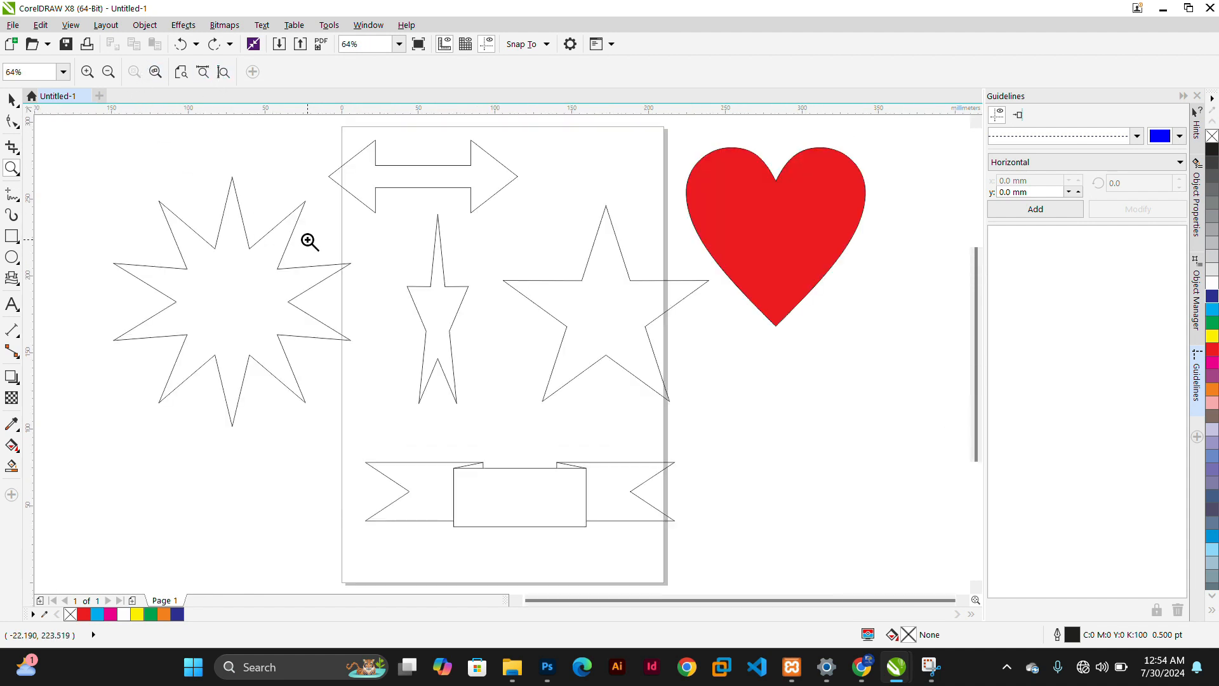
Zoom in on the ten-pointed star with the Zoom tool, and zoom back out to fit all objects in the view.
left_click(182, 266)
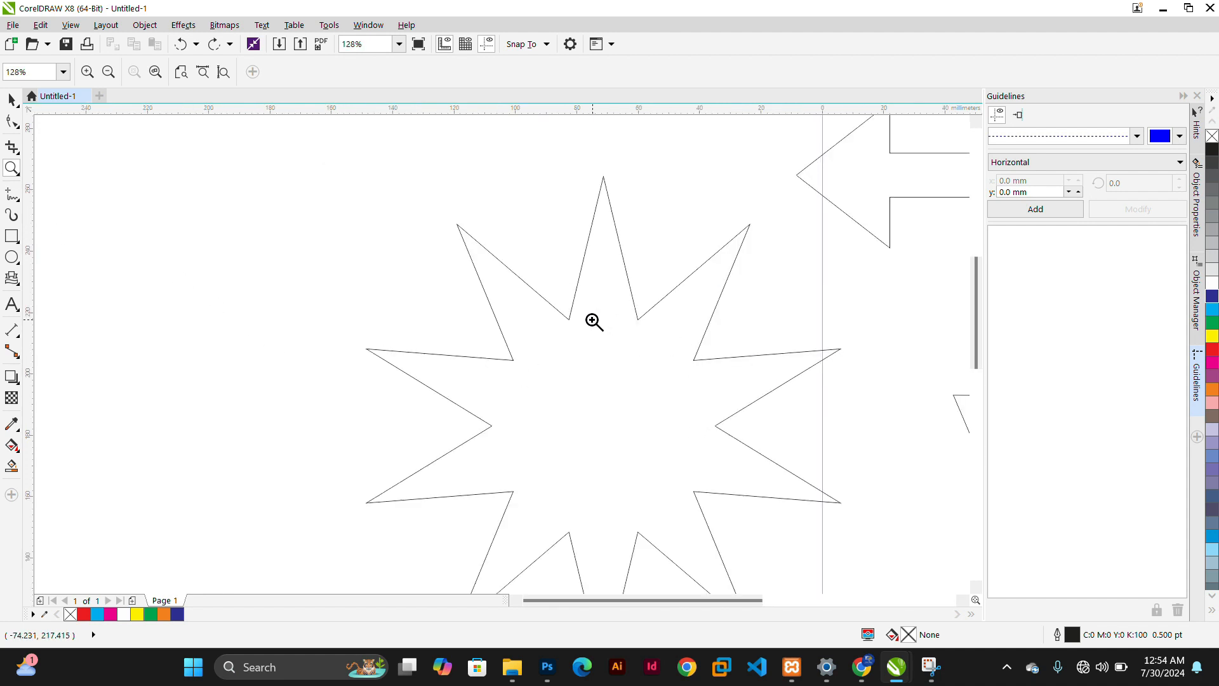
left_click(154, 72)
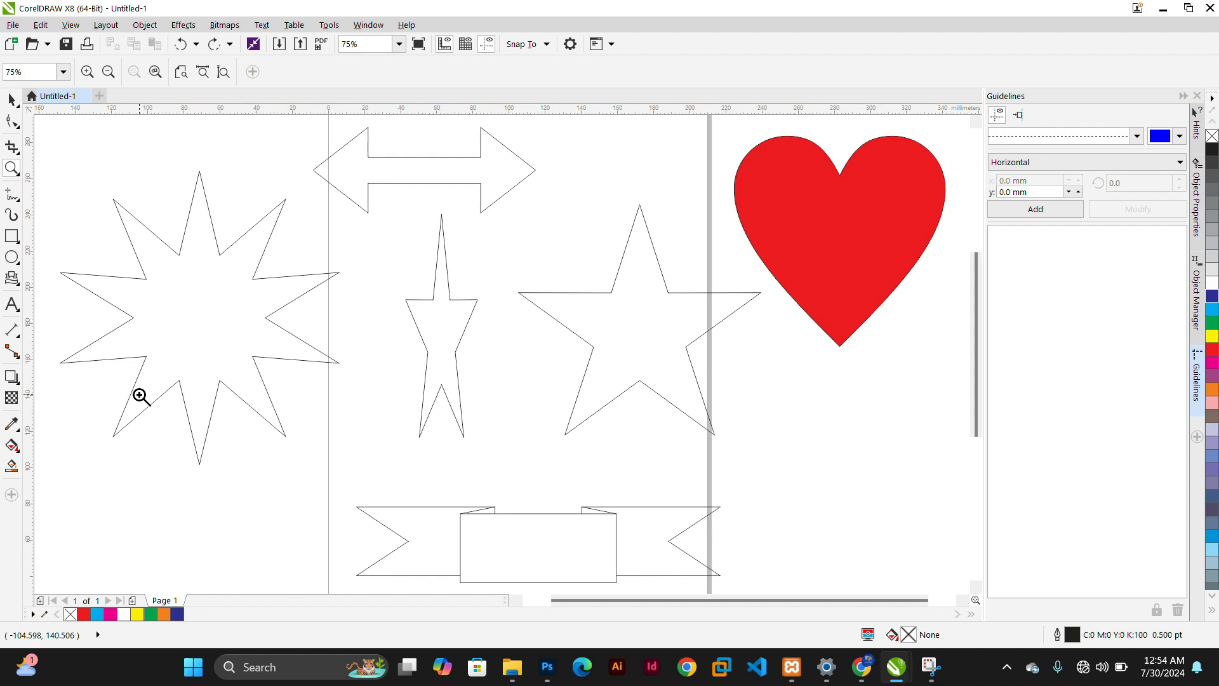
Move the view with the Pan tool down to the banner and back up to the stars, arrow and heart.
left_click(13, 168)
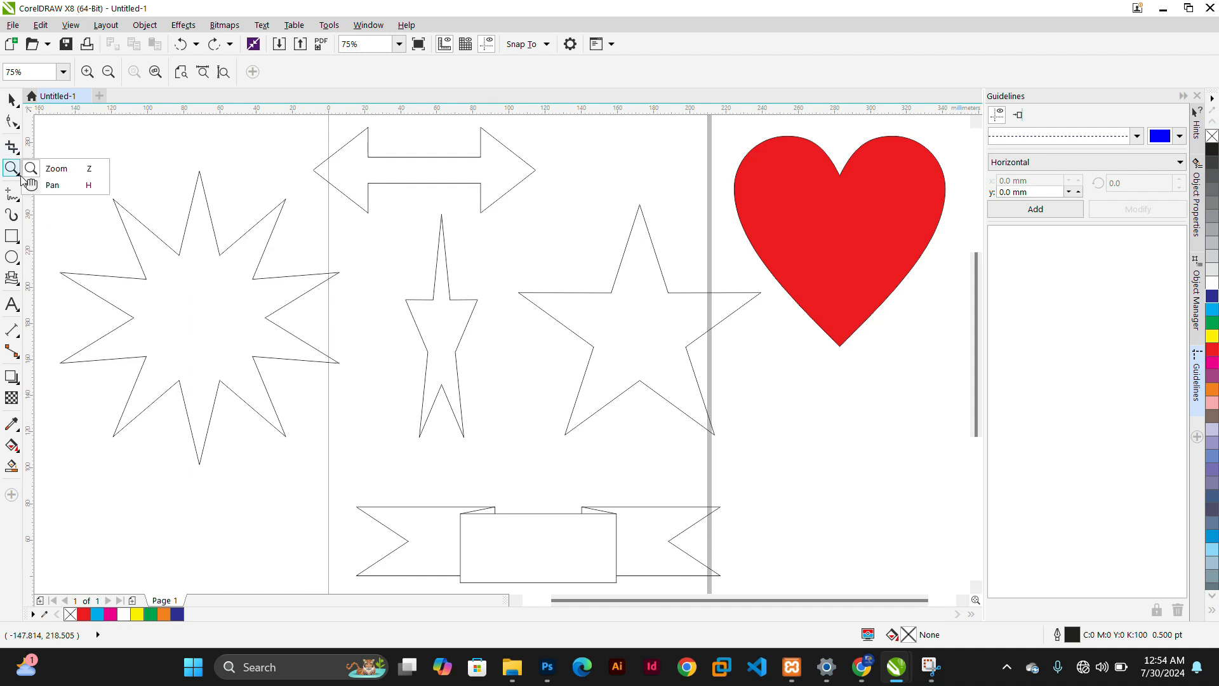
left_click(53, 186)
left_click_drag(159, 292, 123, 297)
left_click_drag(579, 288, 449, 384)
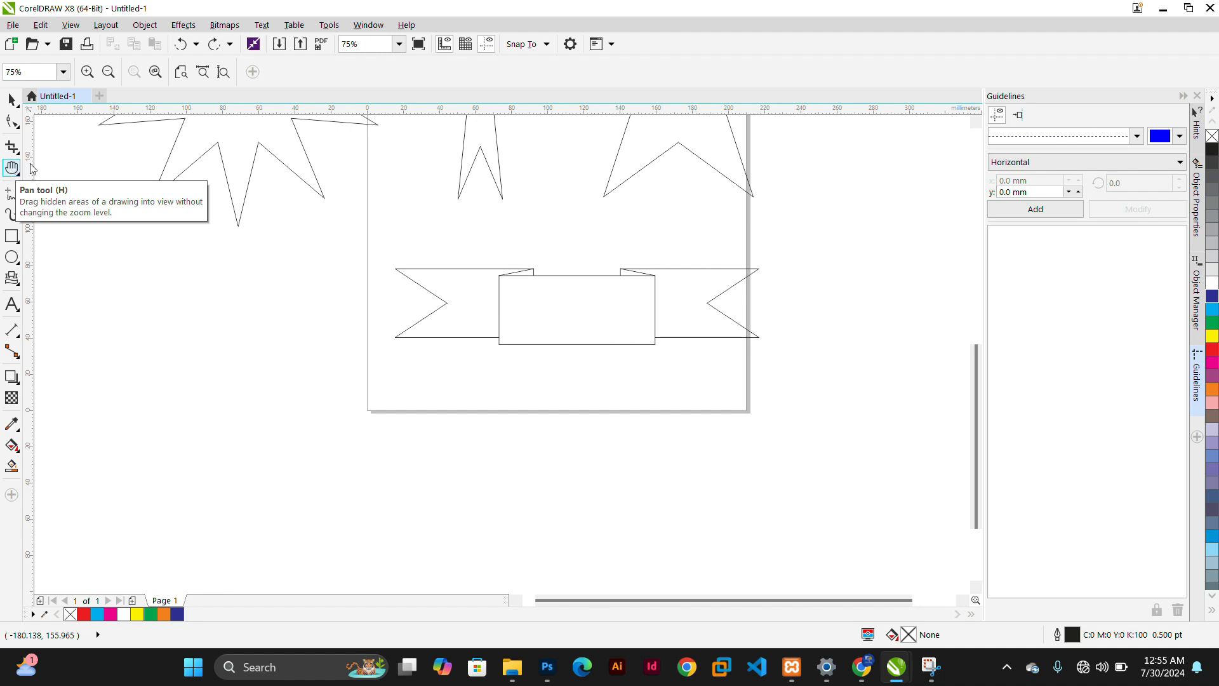
mouse_move(531, 155)
left_mouse_down()
mouse_move(626, 506)
mouse_move(453, 458)
mouse_move(495, 428)
left_mouse_up()
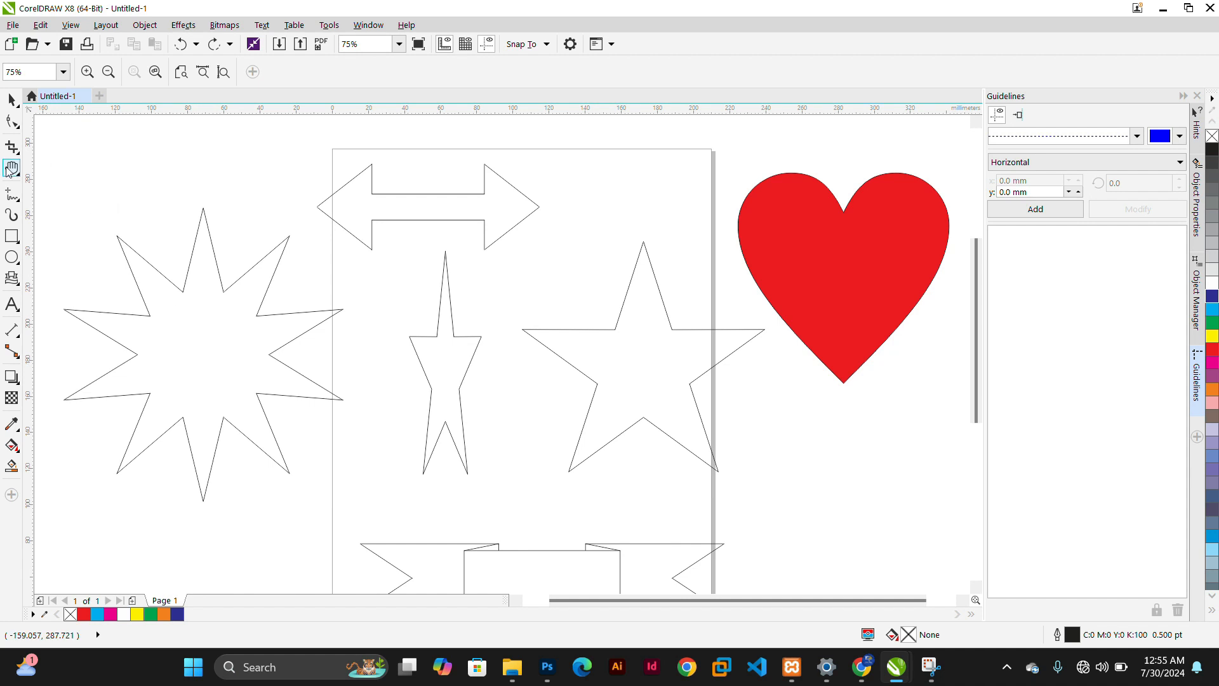
right_click(14, 169)
left_click(7, 176)
Select the ten-pointed star with the Pick tool, zoom in and out around the star and the heart, and deselect it.
left_click(11, 99)
left_click(240, 341)
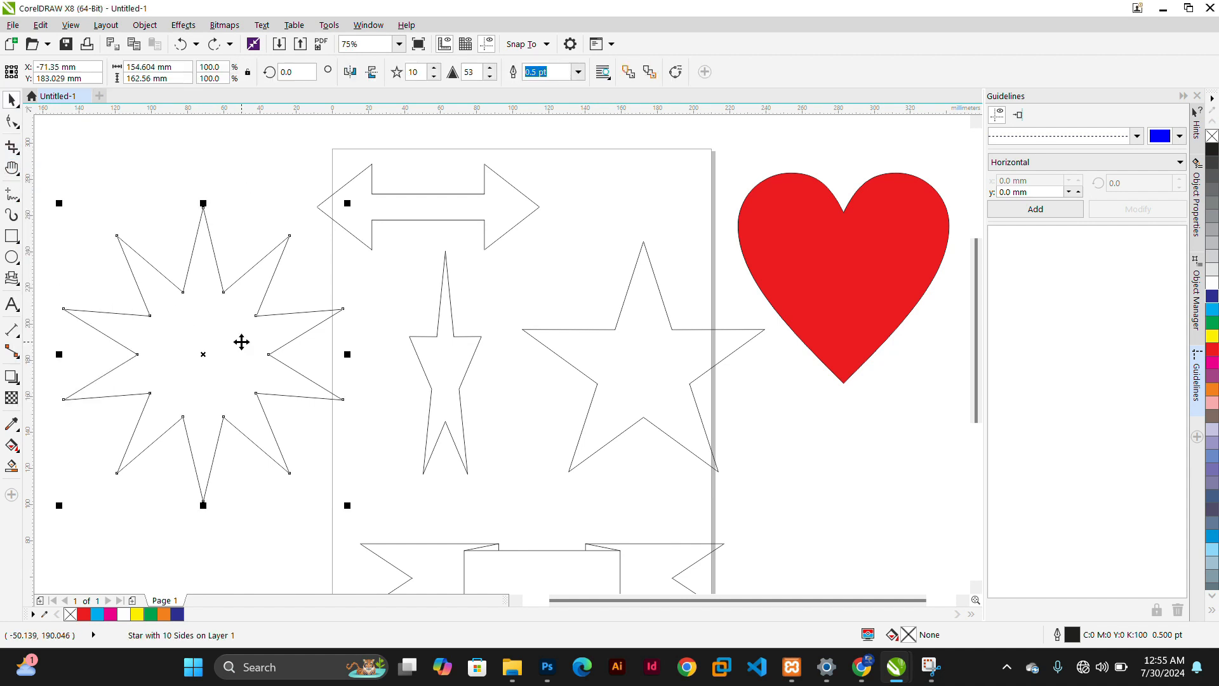
scroll(241, 342, "up", 2)
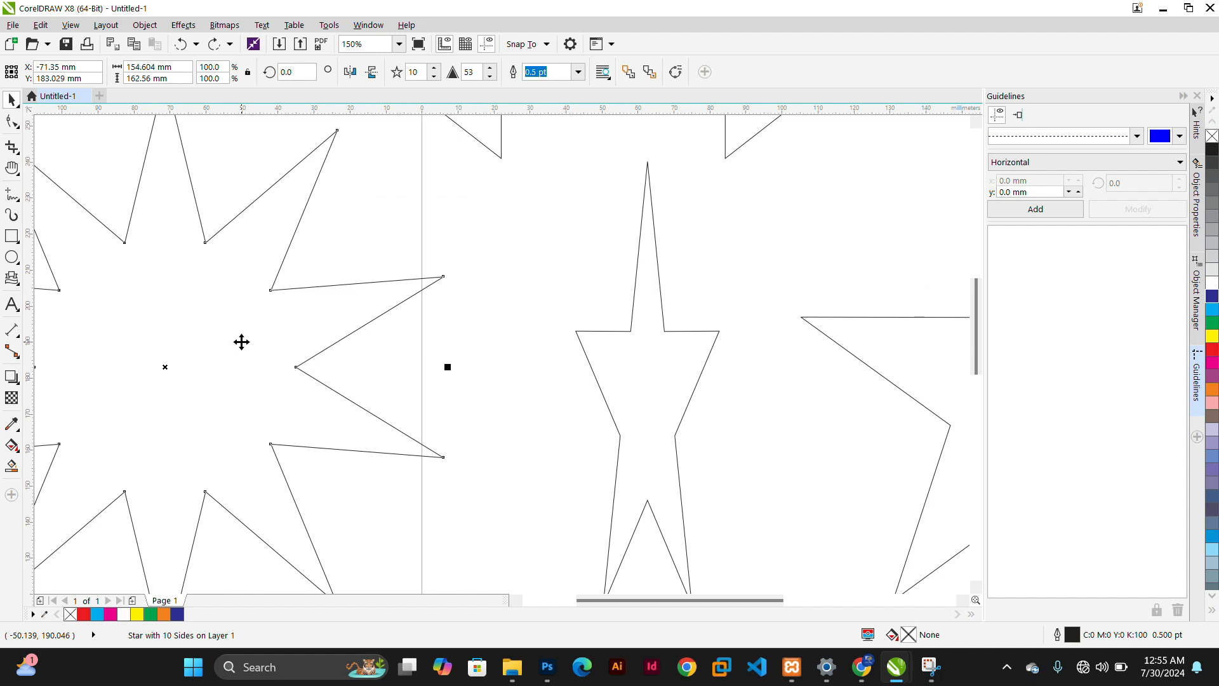
scroll(241, 341, "down", 2)
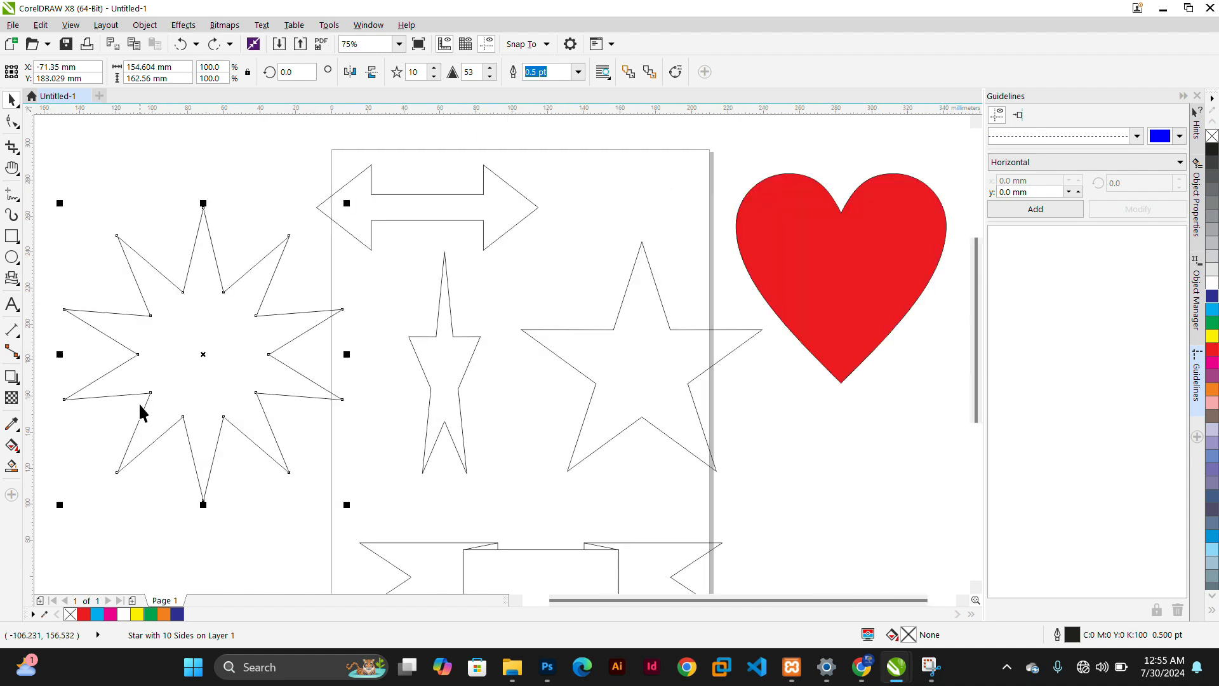
scroll(101, 378, "up", 4)
scroll(177, 350, "down", 4)
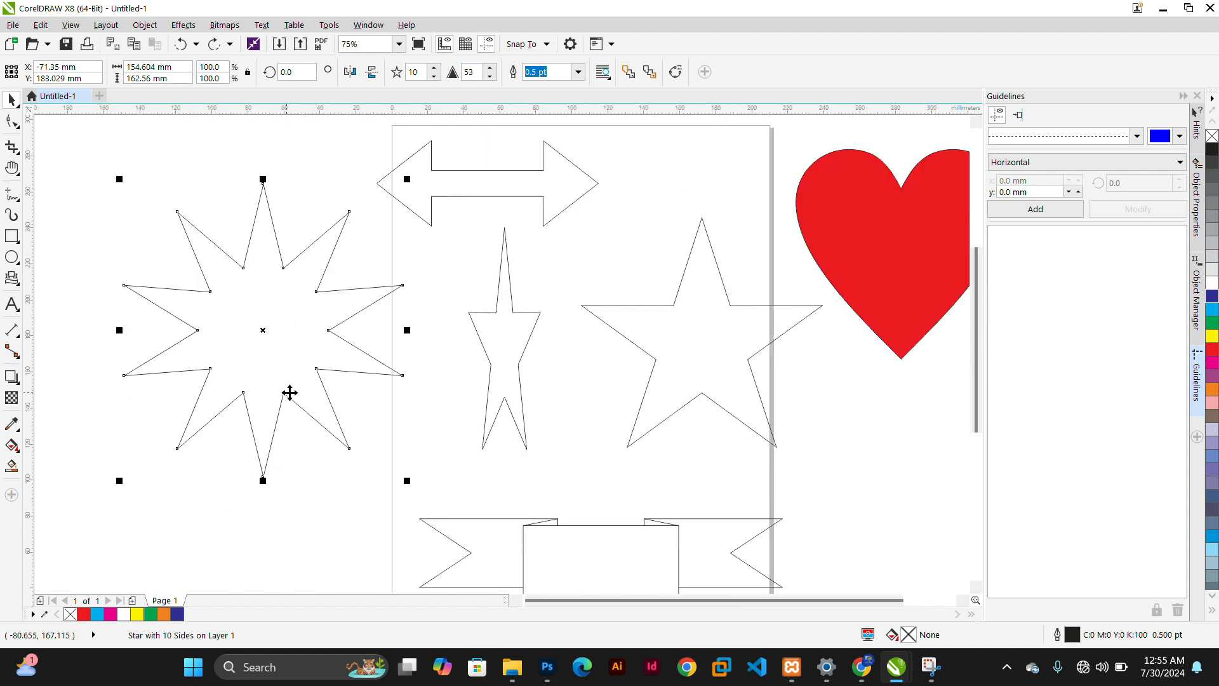
scroll(247, 378, "up", 4)
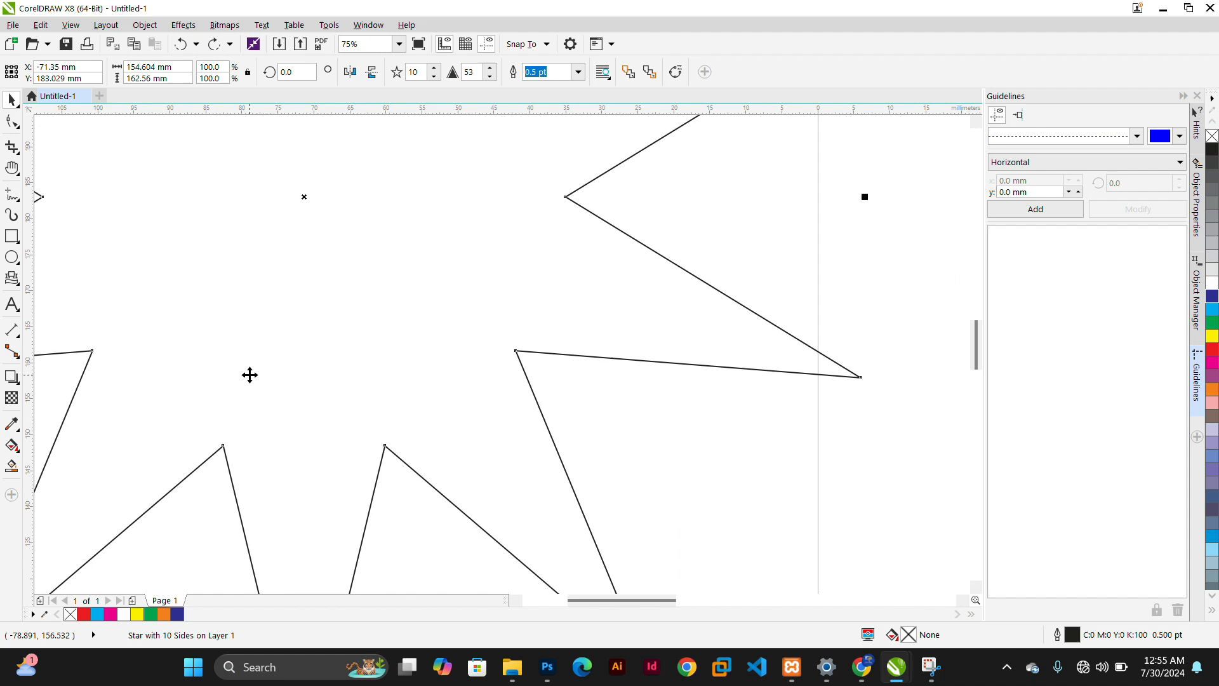
scroll(247, 374, "down", 4)
scroll(897, 223, "up", 4)
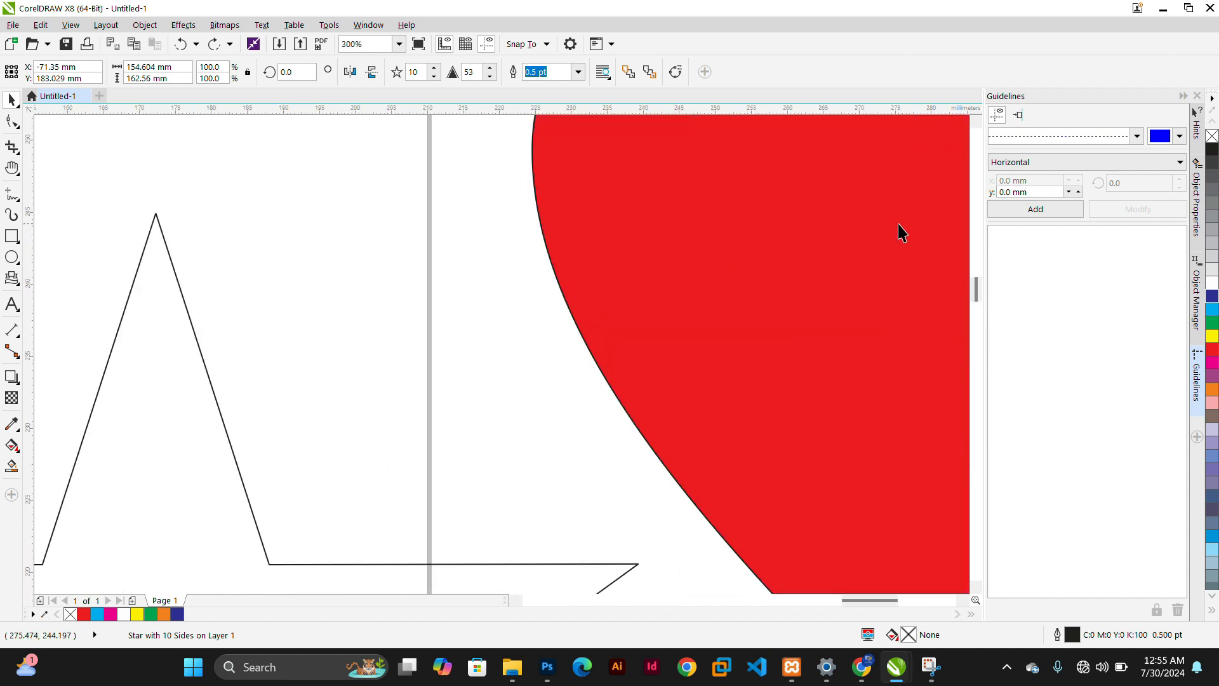
scroll(897, 223, "down", 6)
scroll(692, 200, "up", 3)
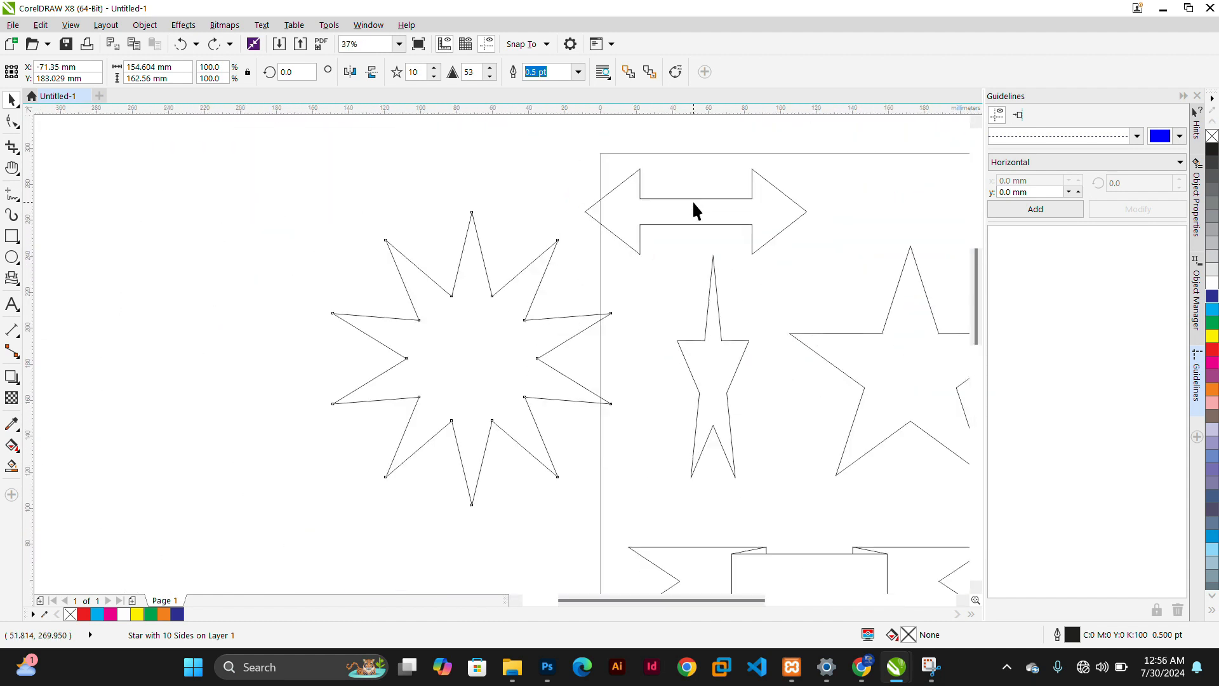
scroll(693, 209, "down", 6)
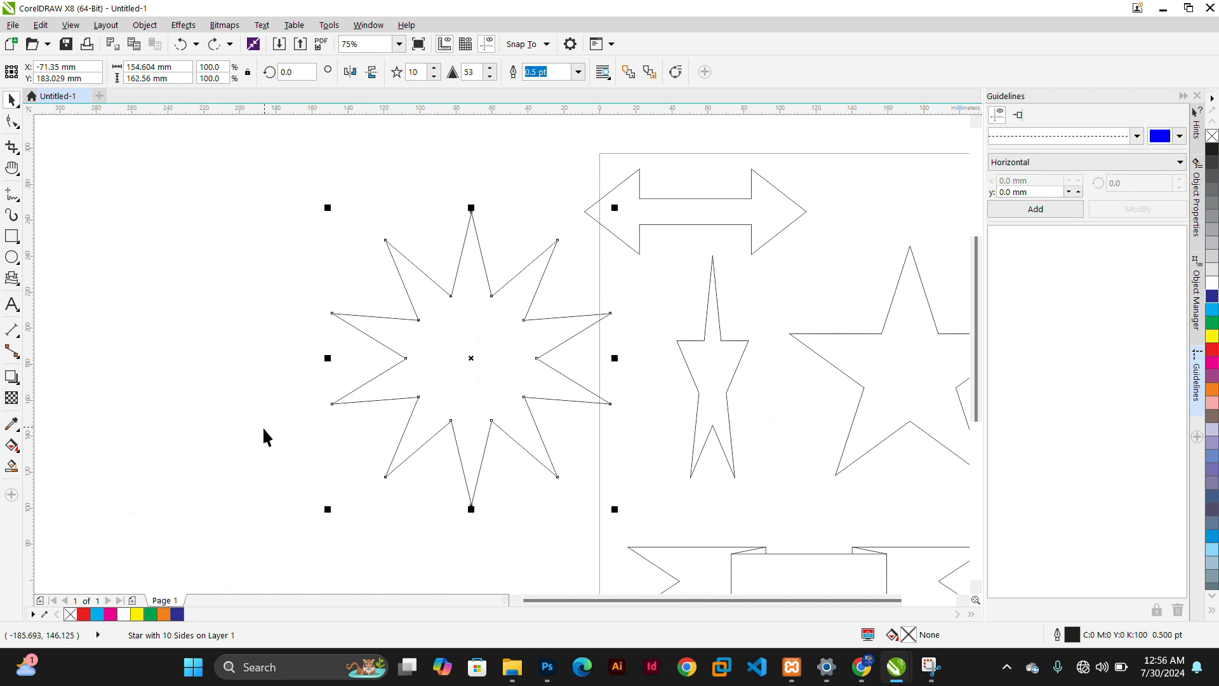
left_click_drag(669, 598, 691, 598)
left_click(214, 204)
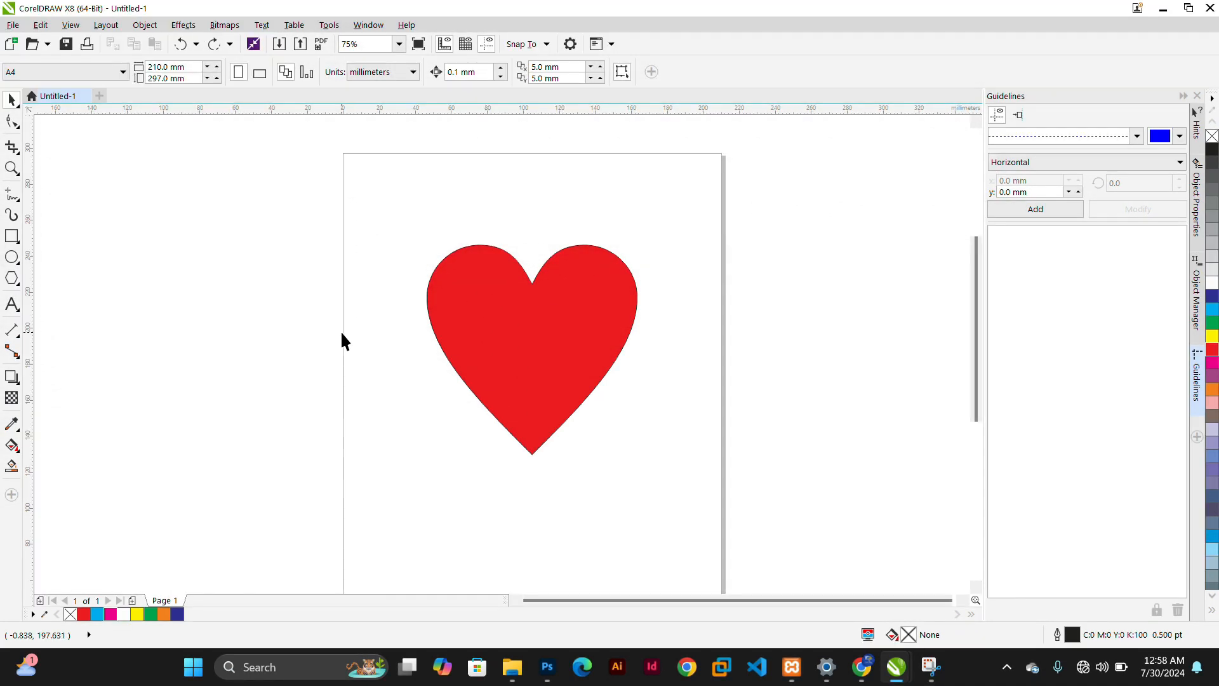
Draw a rectangle about 99 × 80 mm to the left of the heart and an ellipse about 85 × 75 mm to its right.
left_click(11, 448)
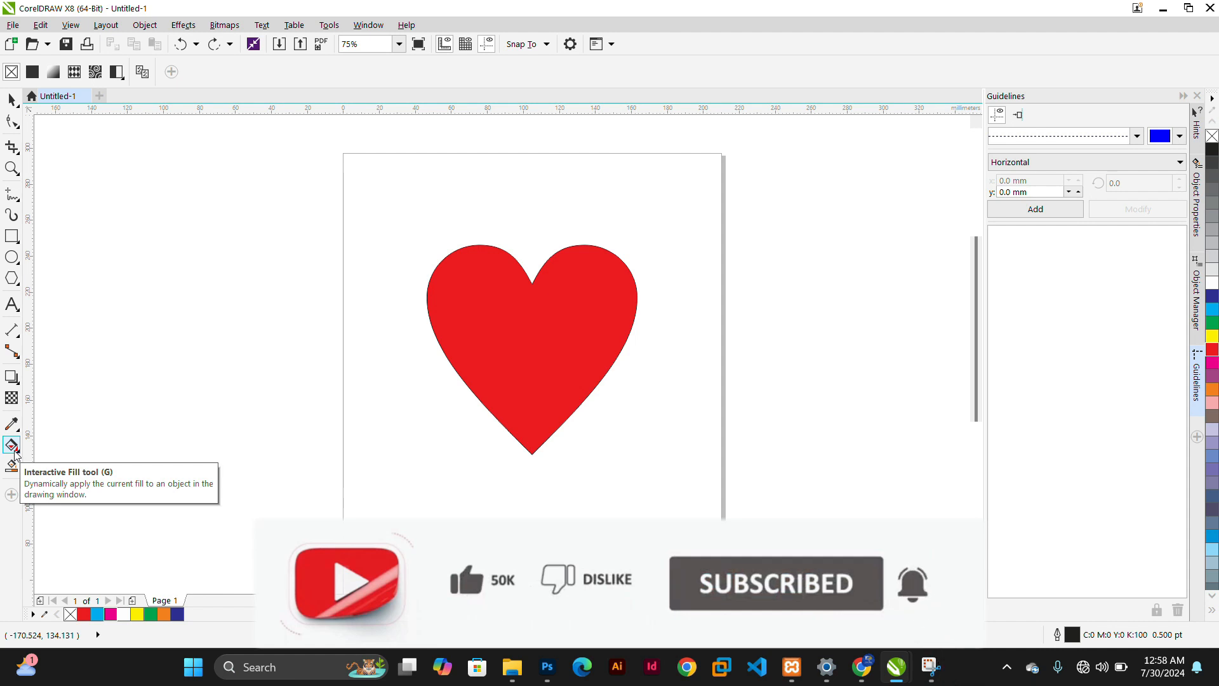
left_click(12, 238)
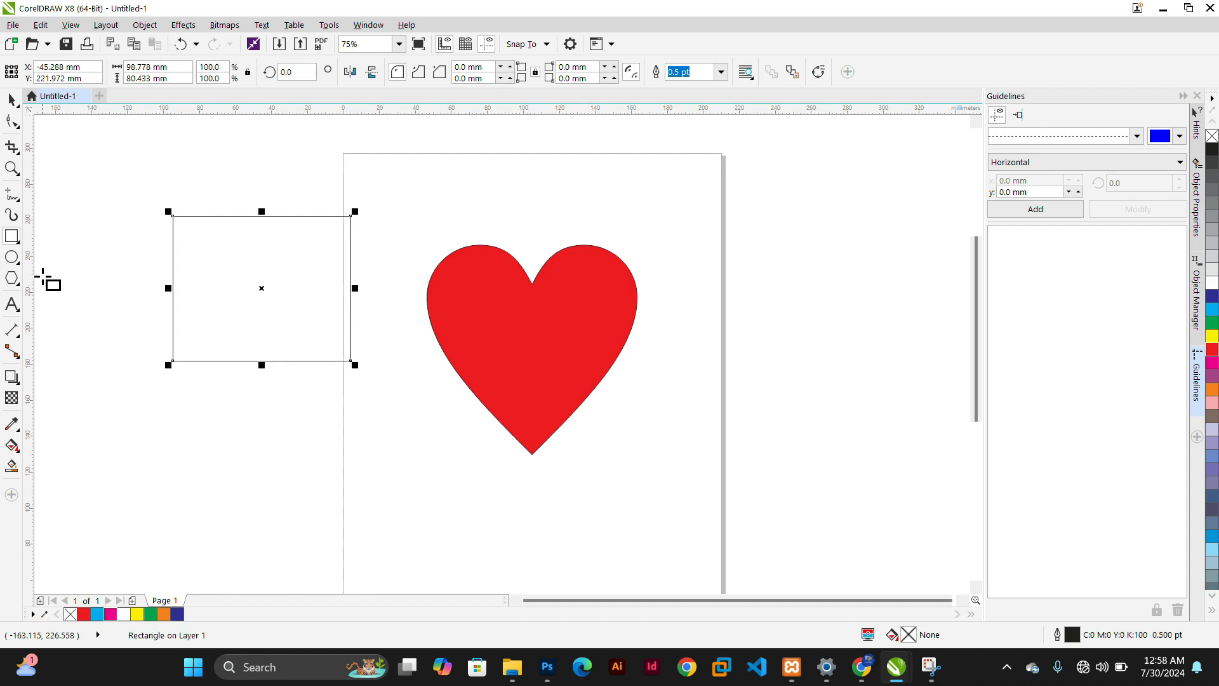
left_click(11, 257)
left_click_drag(692, 192, 863, 350)
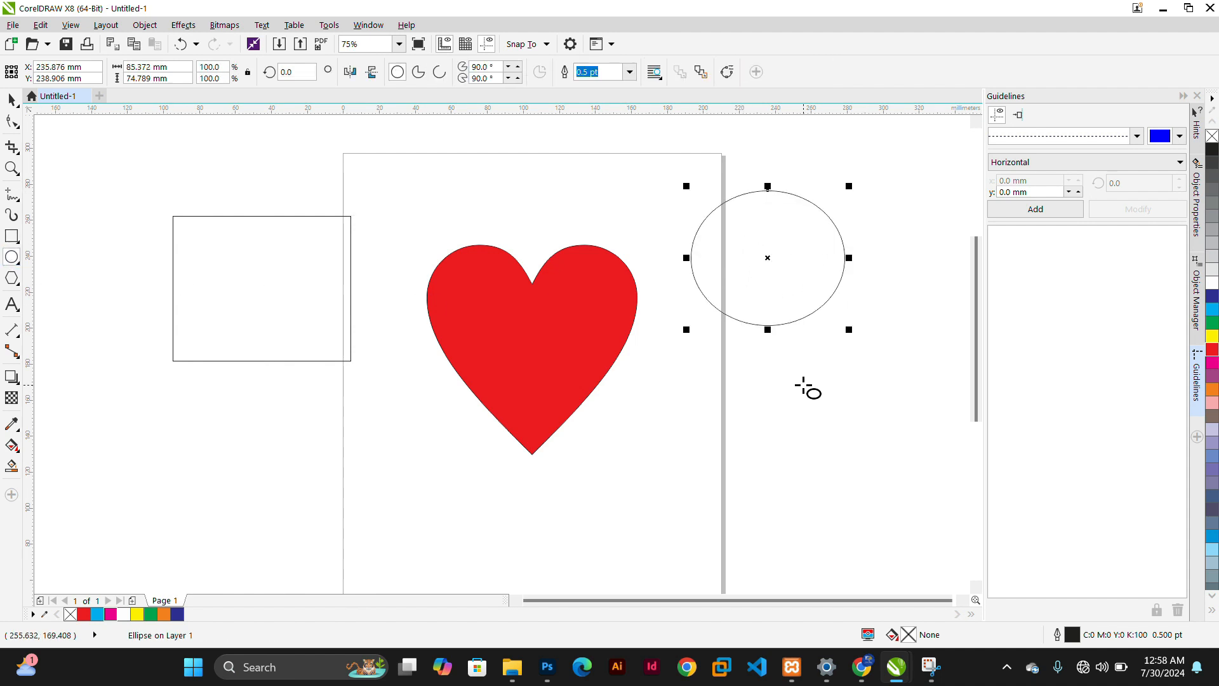
With the Interactive Fill tool active, fill the rectangle orange and the ellipse first white and finally blue.
left_click(11, 445)
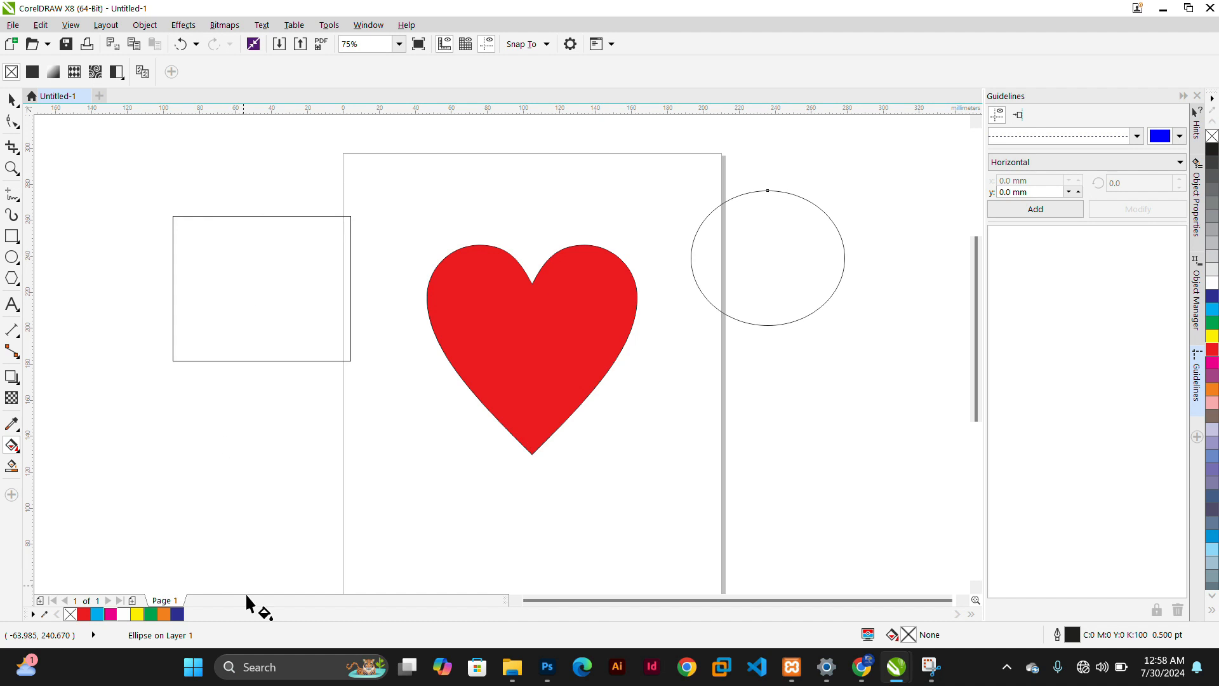
left_click(121, 617)
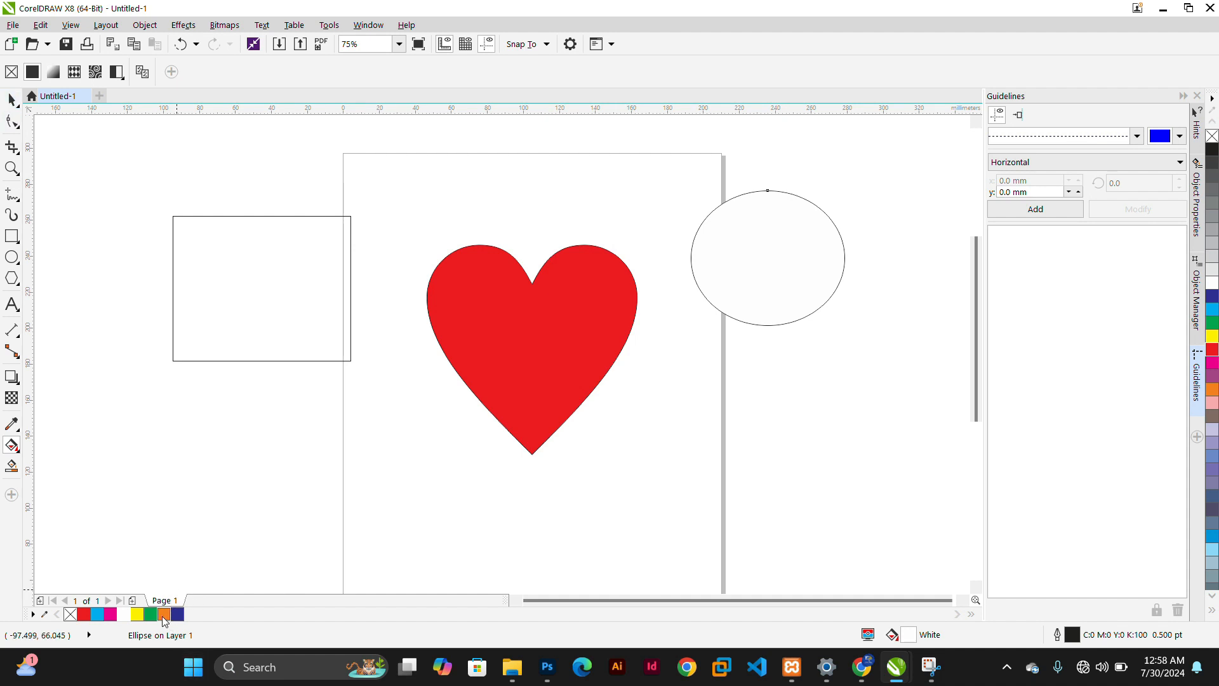
left_click_drag(163, 619, 246, 318)
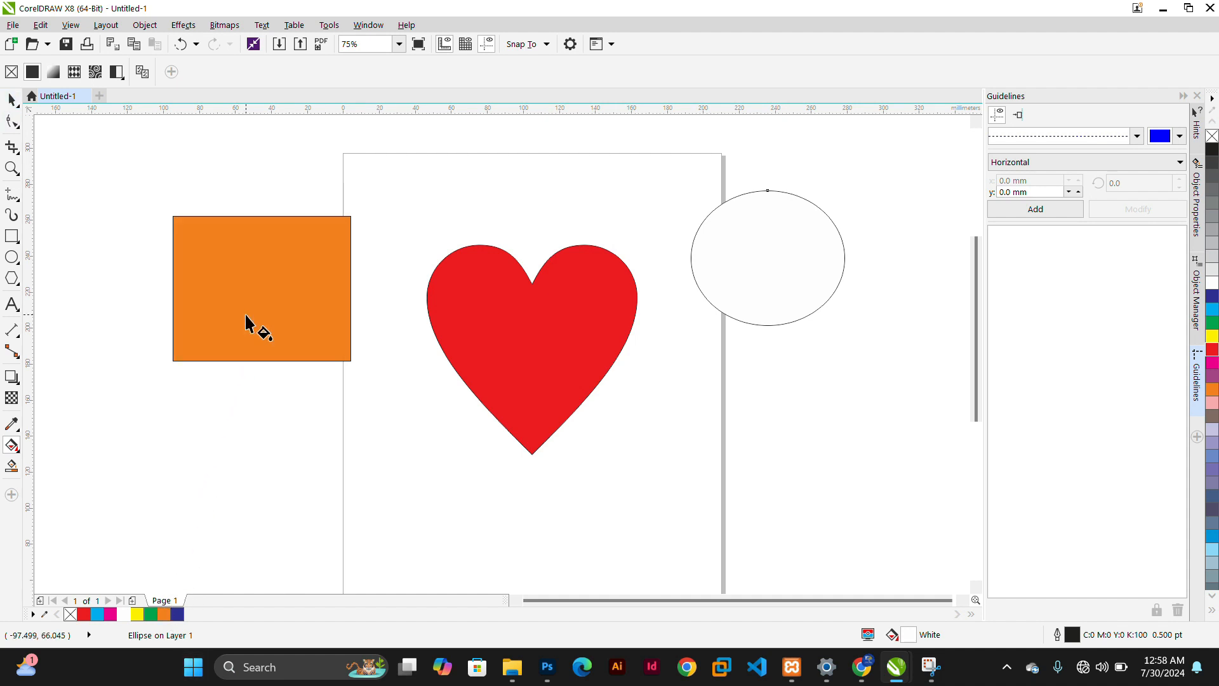
left_click_drag(179, 617, 836, 257)
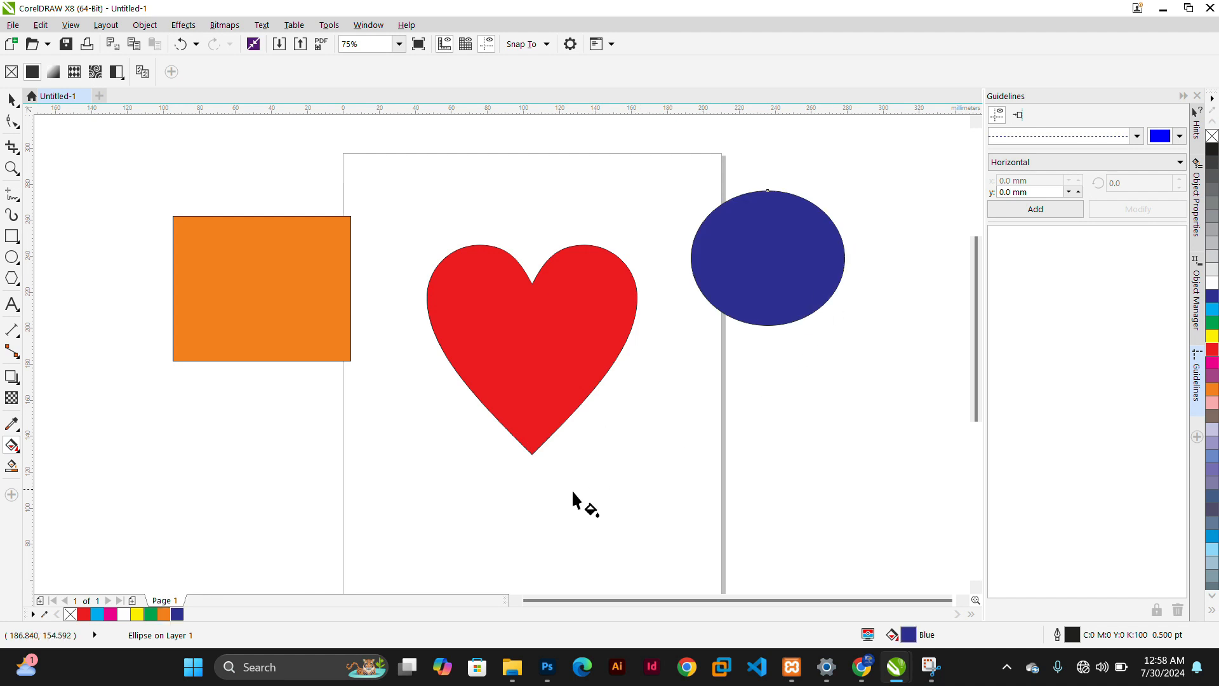
Give the rectangle a red outline and the ellipse a magenta outline using the document palette colours.
left_click_drag(173, 613, 189, 367)
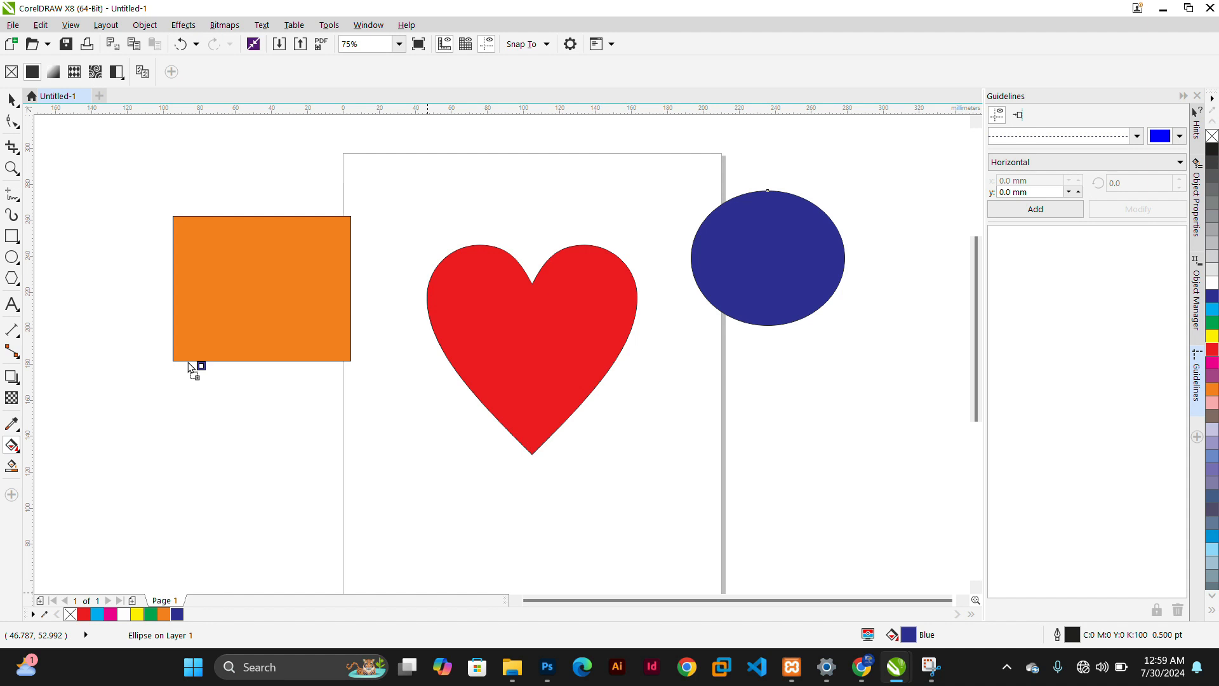
left_click_drag(189, 367, 185, 362)
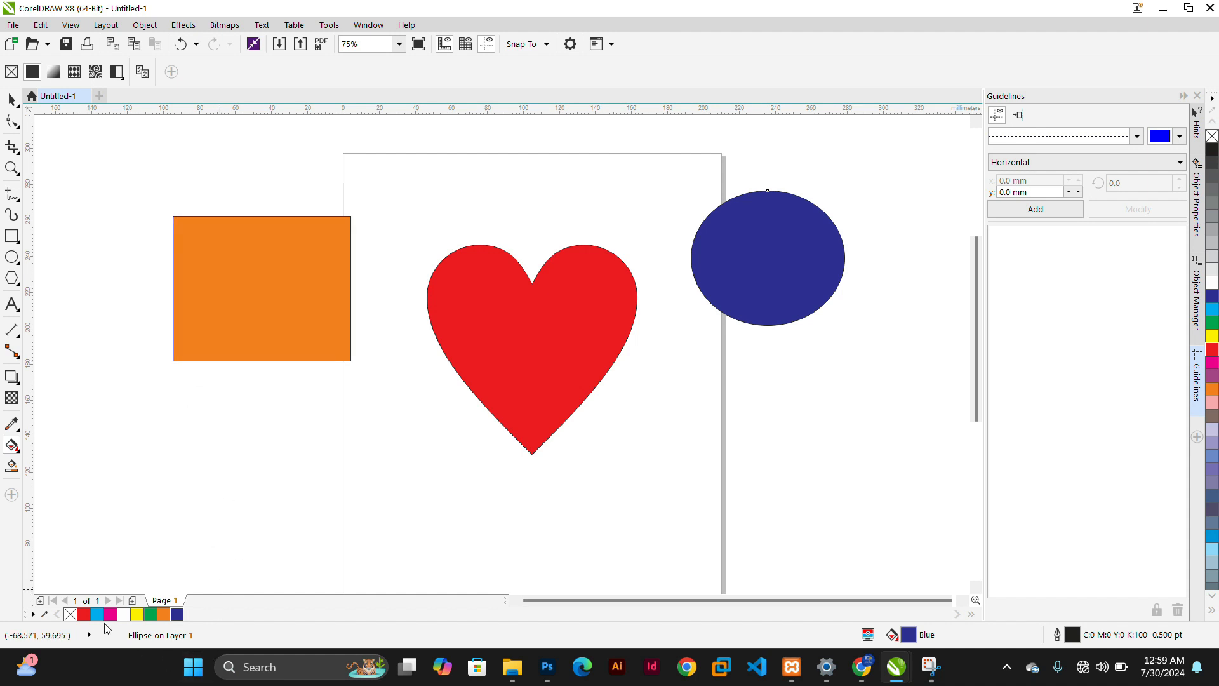
left_click_drag(84, 616, 182, 360)
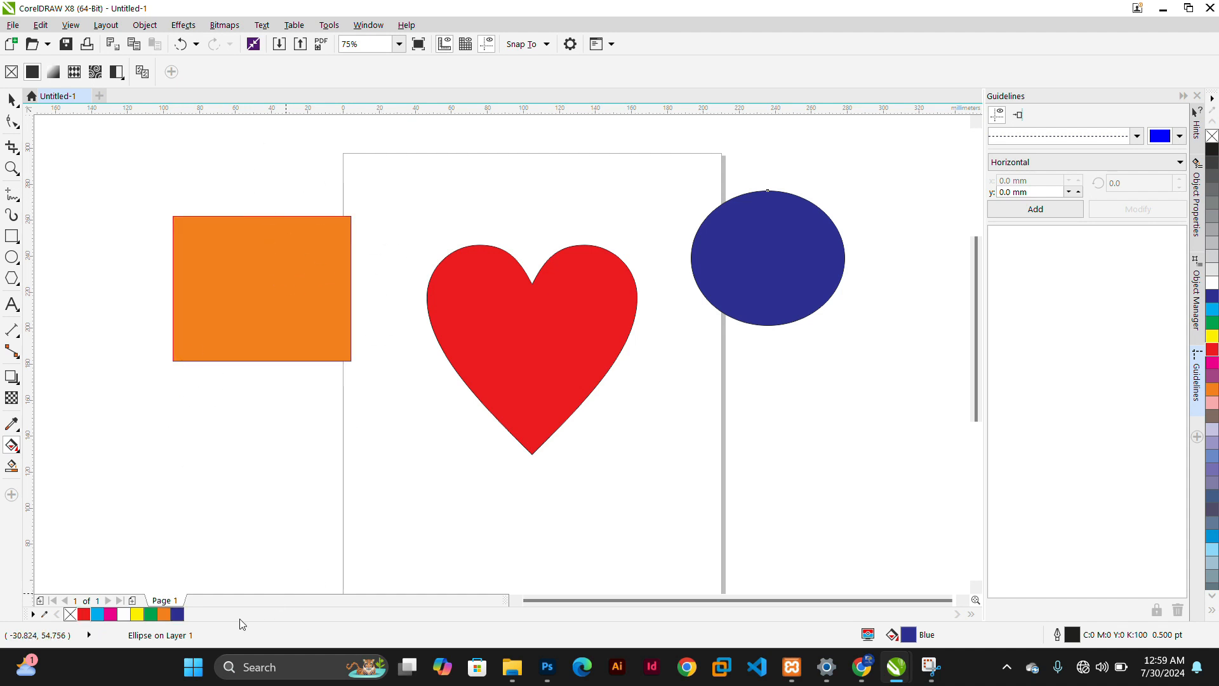
left_click_drag(113, 615, 329, 444)
left_click_drag(763, 300, 763, 326)
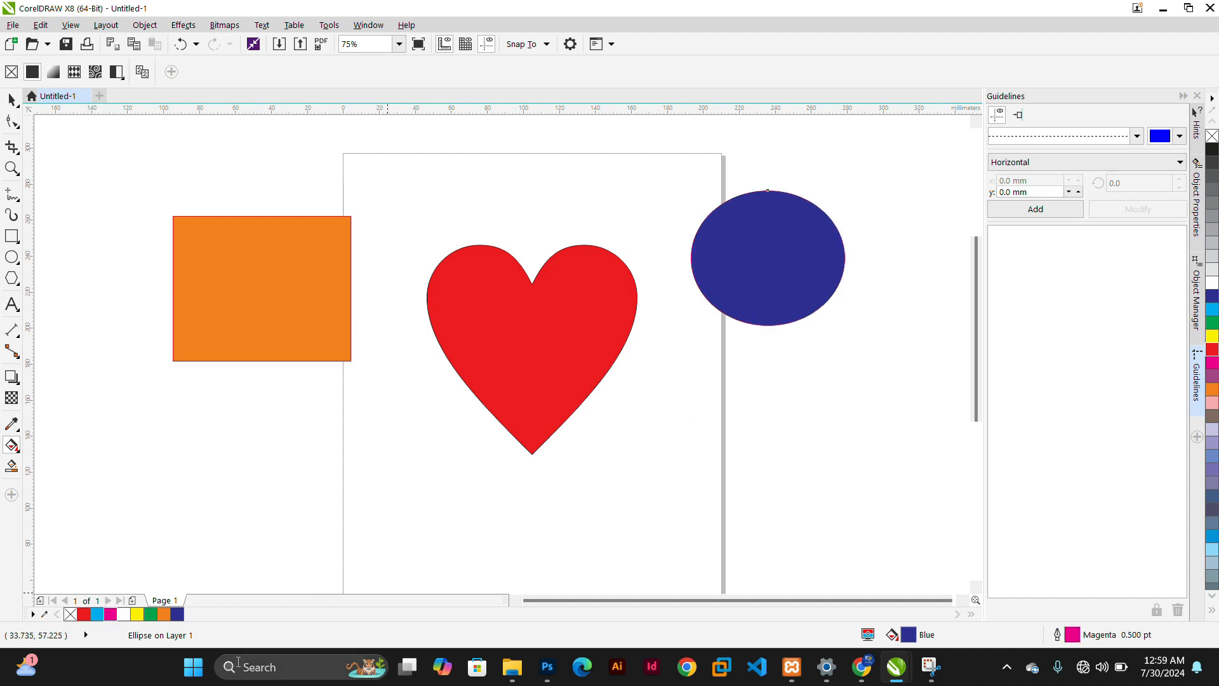
Refill the ellipse with green and turn its fill into a horizontal linear fountain fill fading to white.
left_click_drag(151, 613, 762, 241)
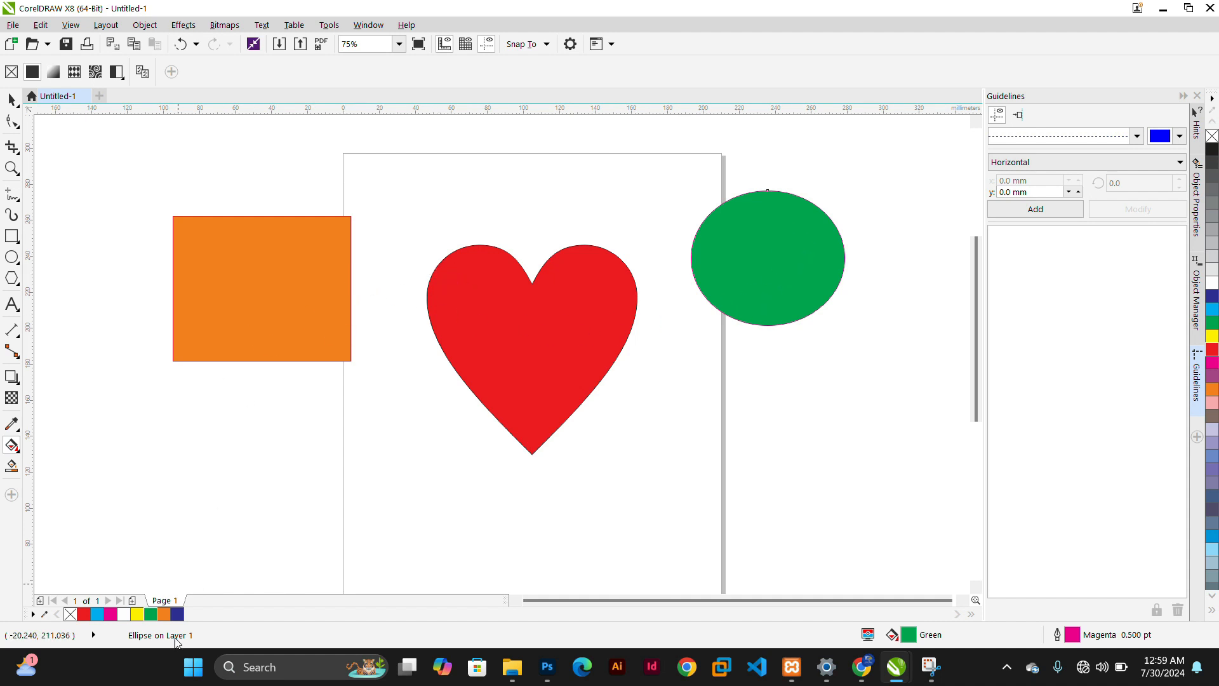
left_click(53, 72)
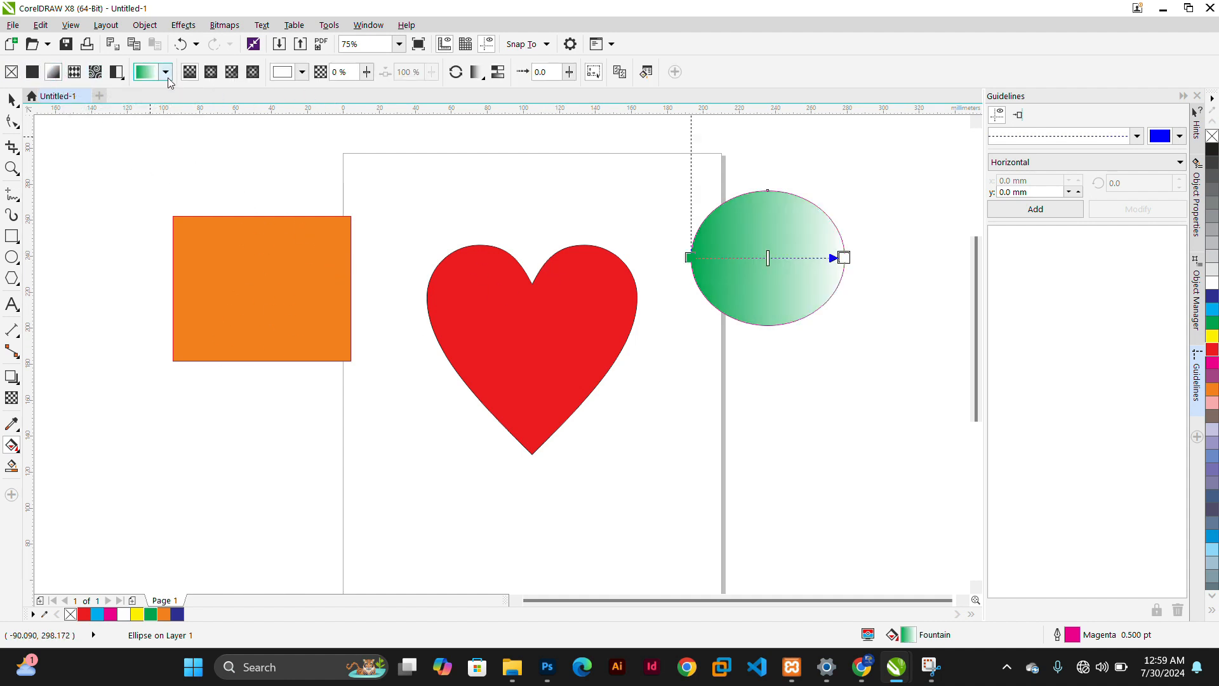
left_click(146, 74)
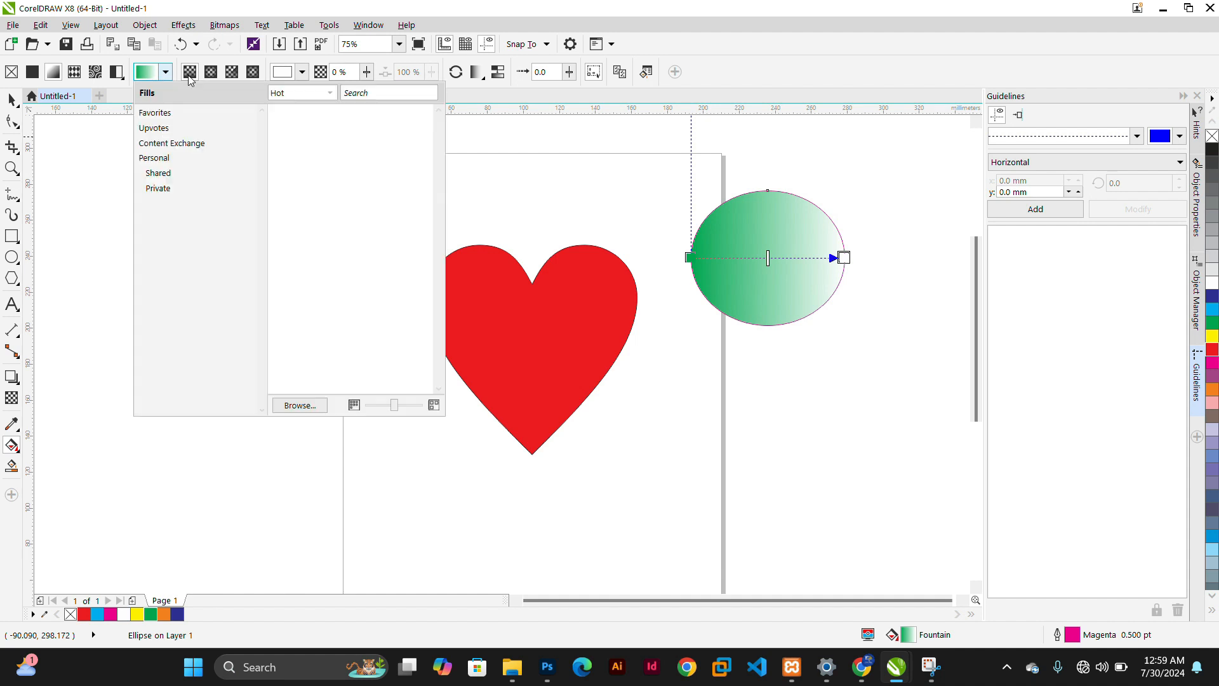
left_click(165, 72)
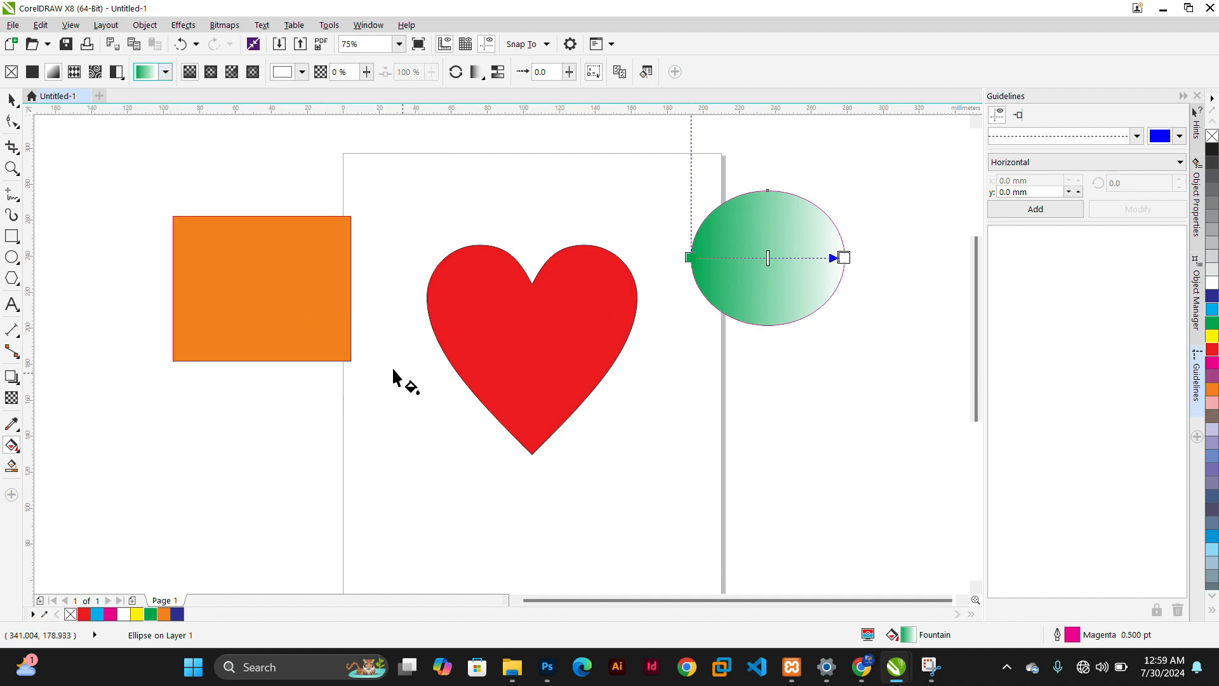
Apply a linear fountain fill to the rectangle, running from orange at its lower-left corner to white at its upper-right corner.
left_click(248, 253)
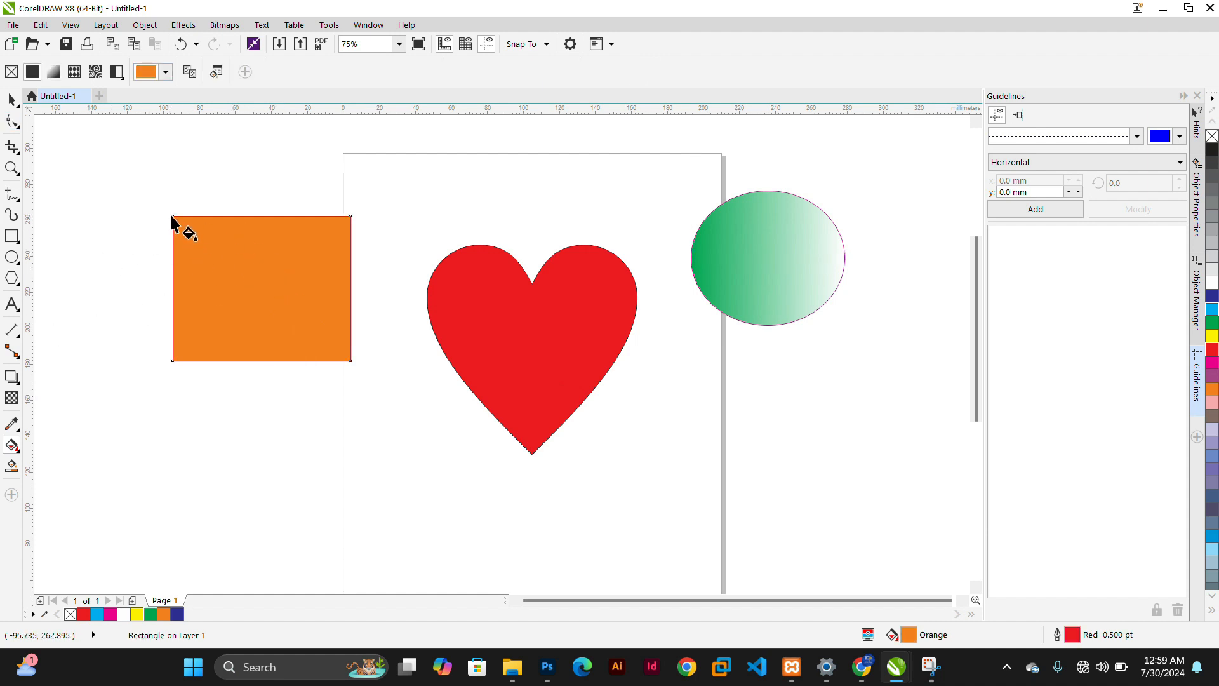
left_click_drag(166, 212, 354, 260)
left_click_drag(162, 205, 149, 297)
mouse_move(343, 255)
left_mouse_down()
mouse_move(358, 283)
mouse_move(354, 253)
left_mouse_up()
left_click_drag(152, 299, 165, 366)
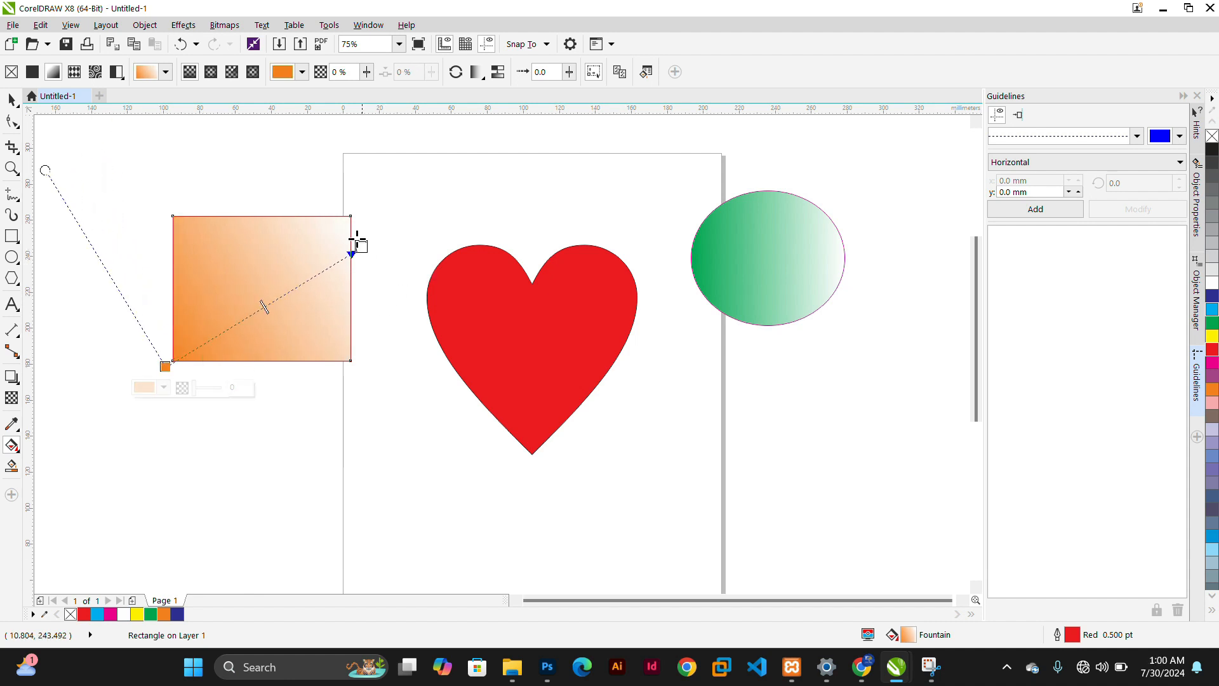
left_click_drag(357, 241, 350, 215)
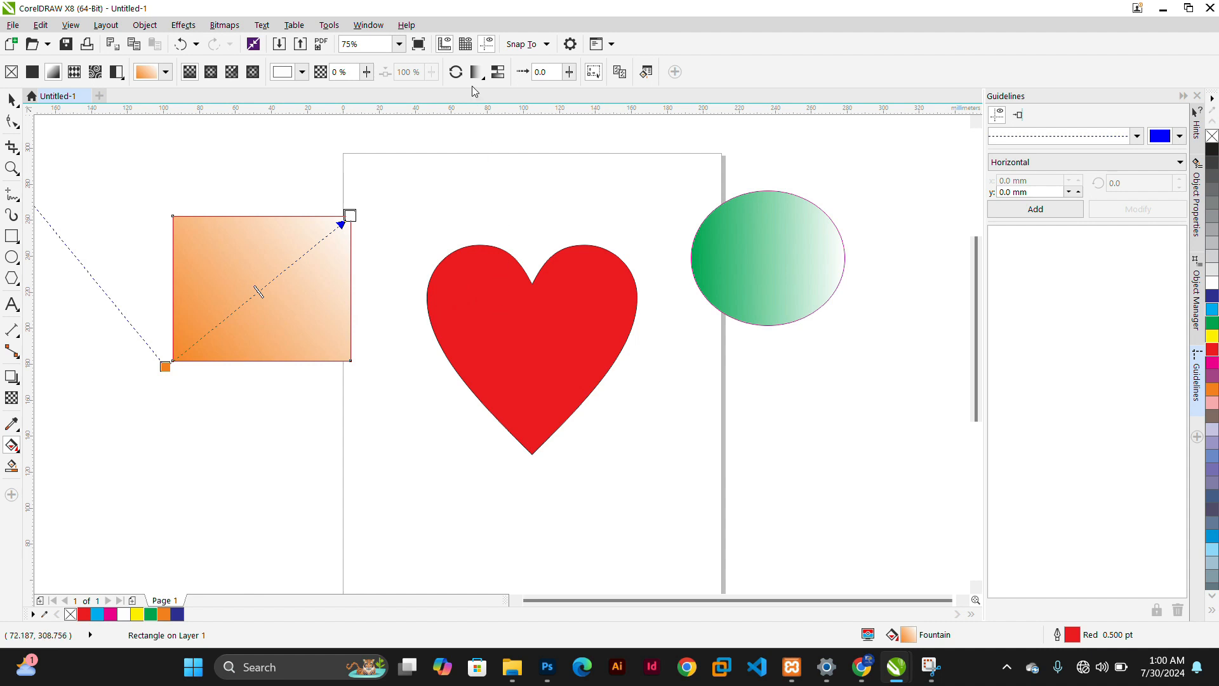
Change the rectangle's fountain fill to elliptical and finally to conical, and select the heart.
left_click(211, 72)
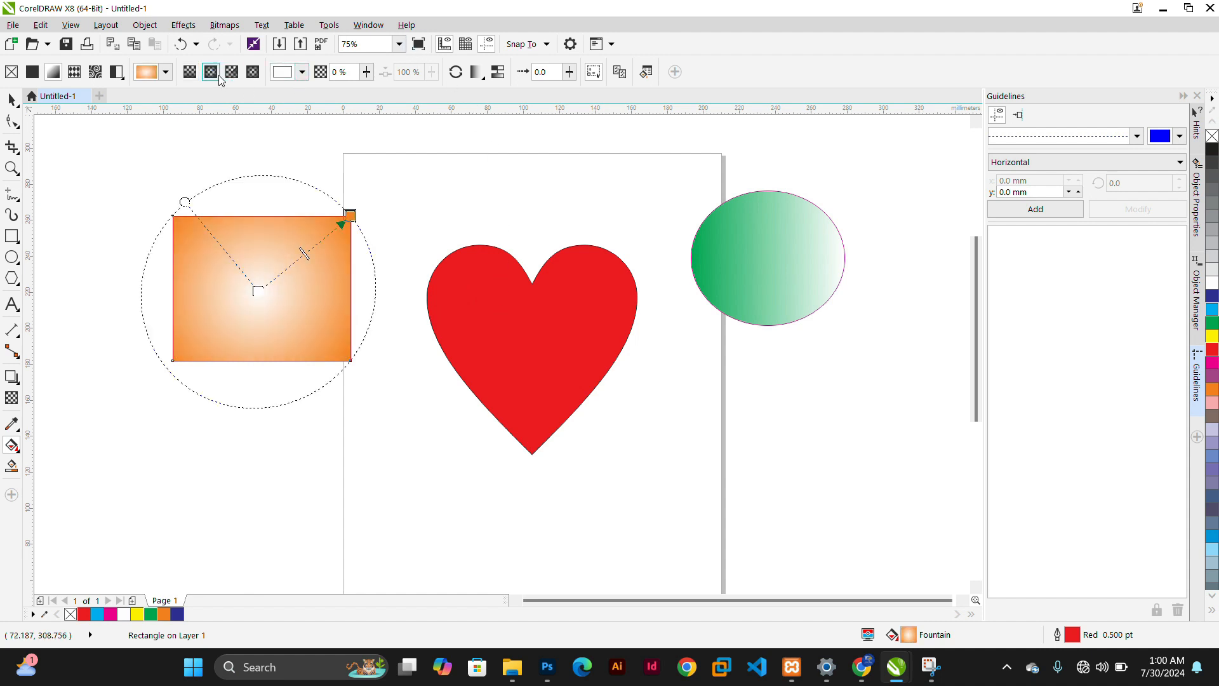
left_click(233, 72)
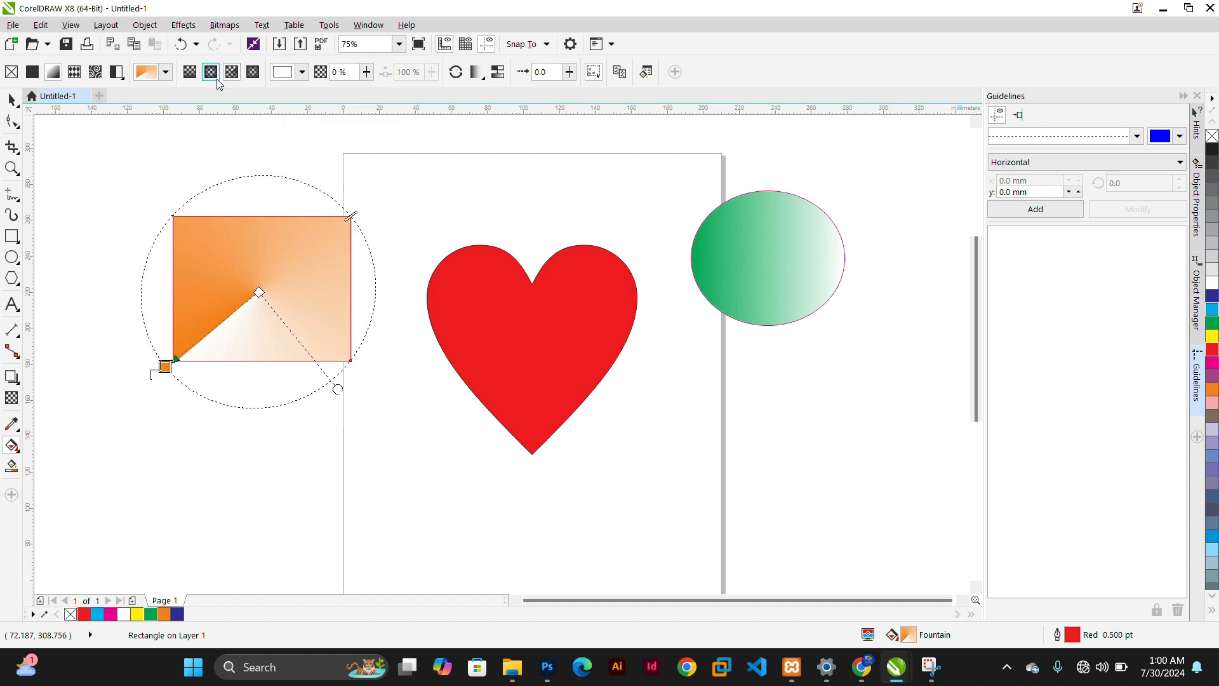
left_click(475, 309)
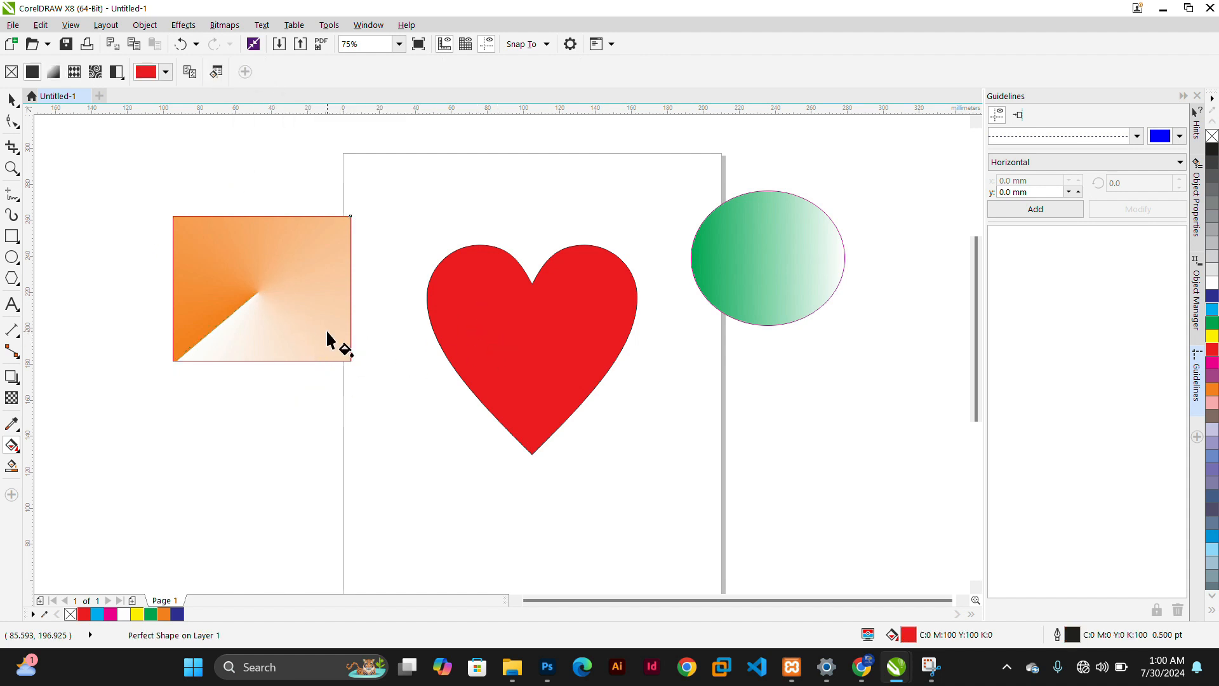
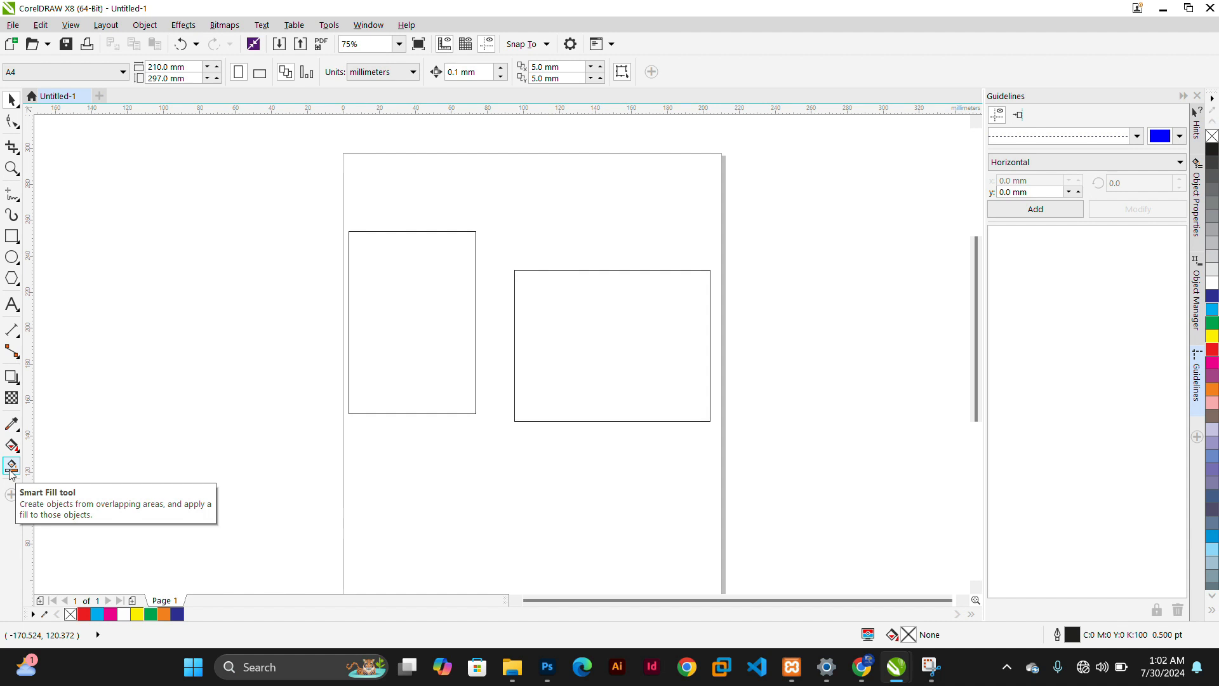
Draw a circle about 90 mm across outside the page, overlapped by an ellipse about 60 by 78 mm on its left side.
left_click(11, 257)
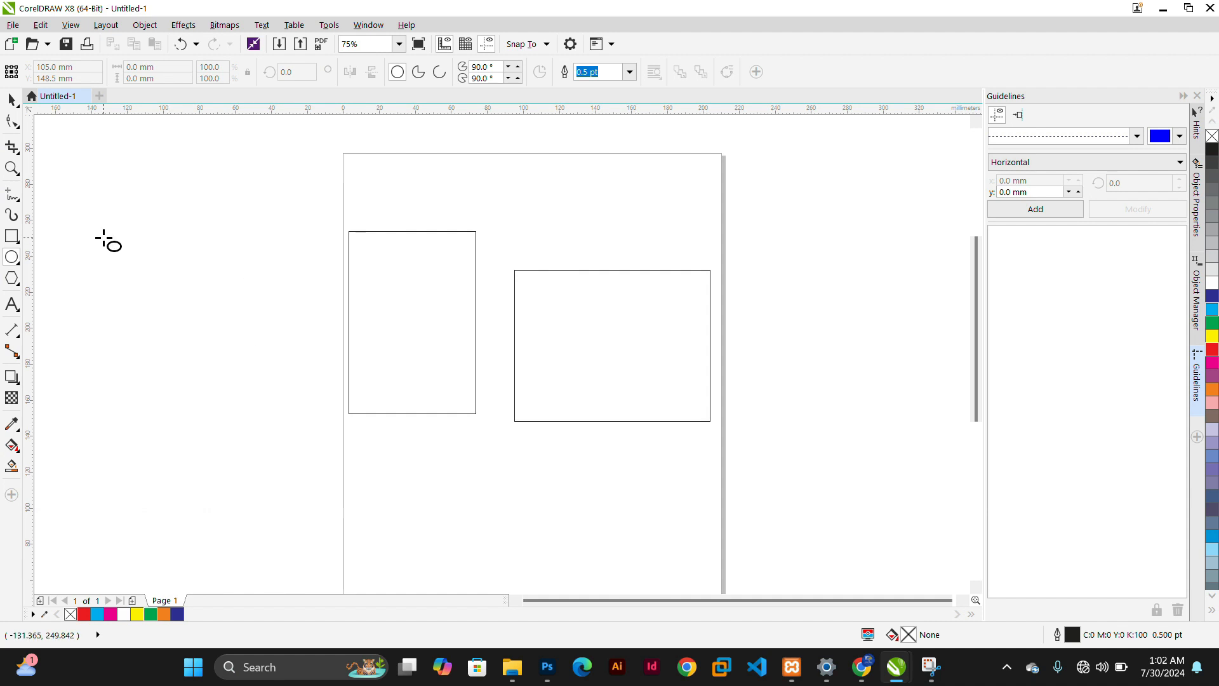
left_click_drag(103, 236, 265, 399)
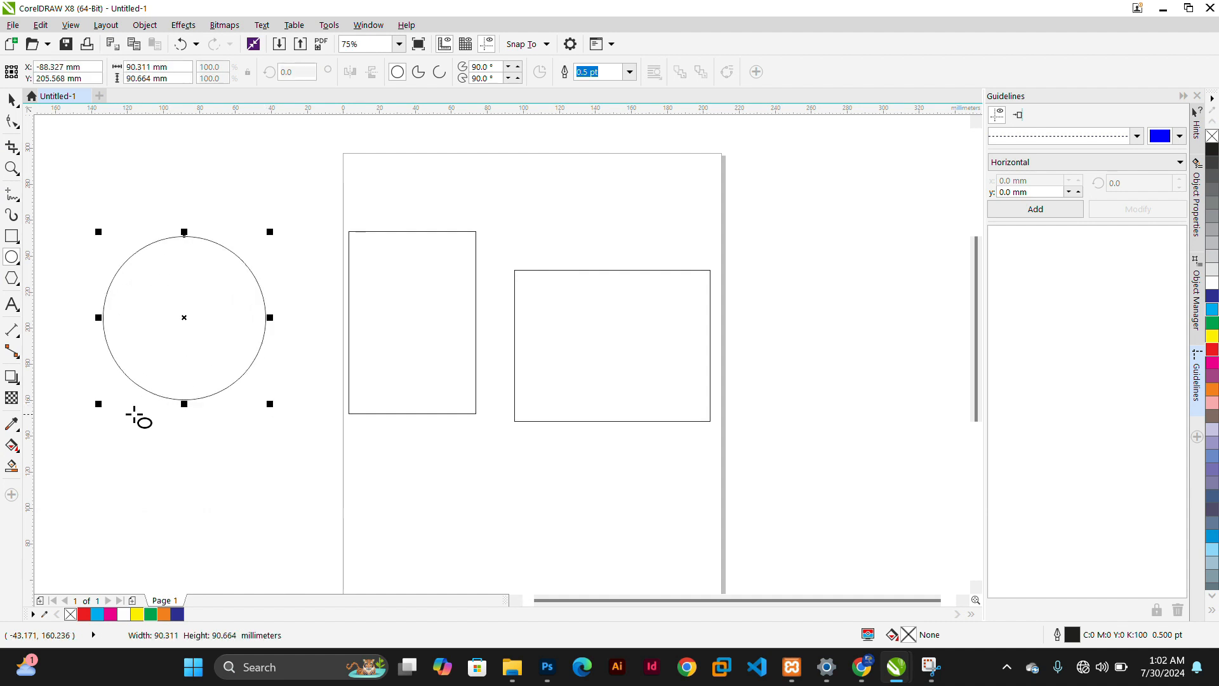
left_click_drag(56, 247, 163, 388)
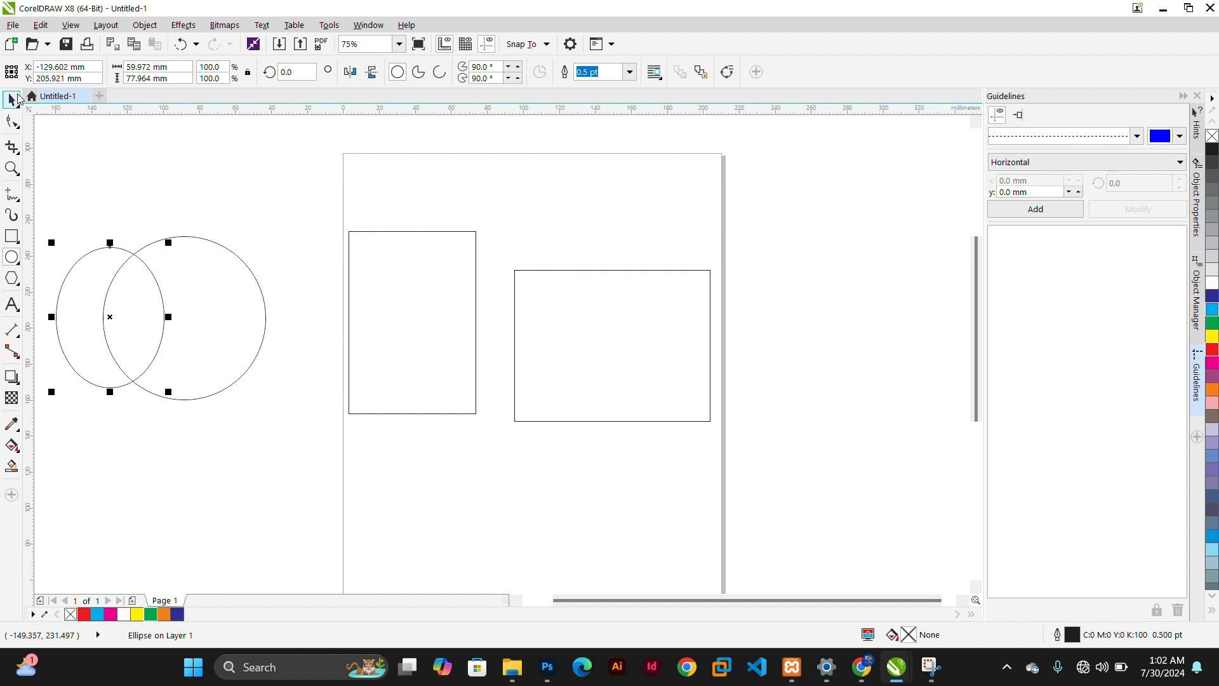
Delete the two rectangles on the page and move the overlapping circle and ellipse together onto the page.
left_click(436, 271)
key("Delete")
left_click(608, 325)
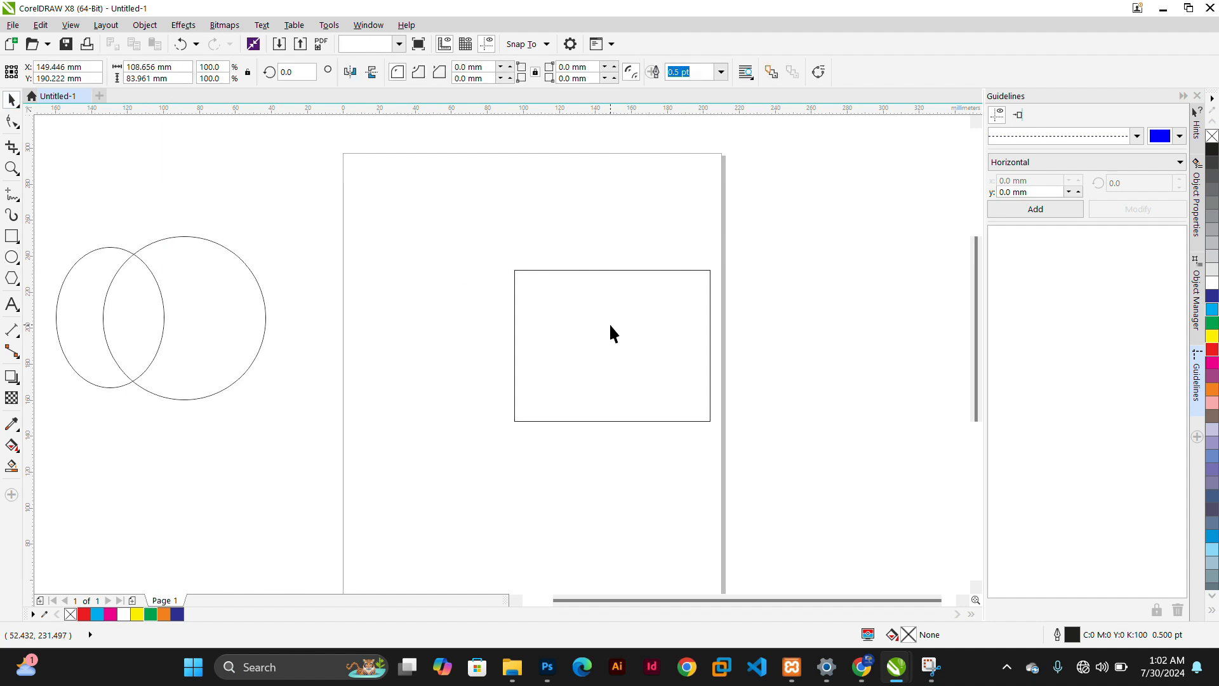
key("Delete")
left_click_drag(341, 178, 51, 502)
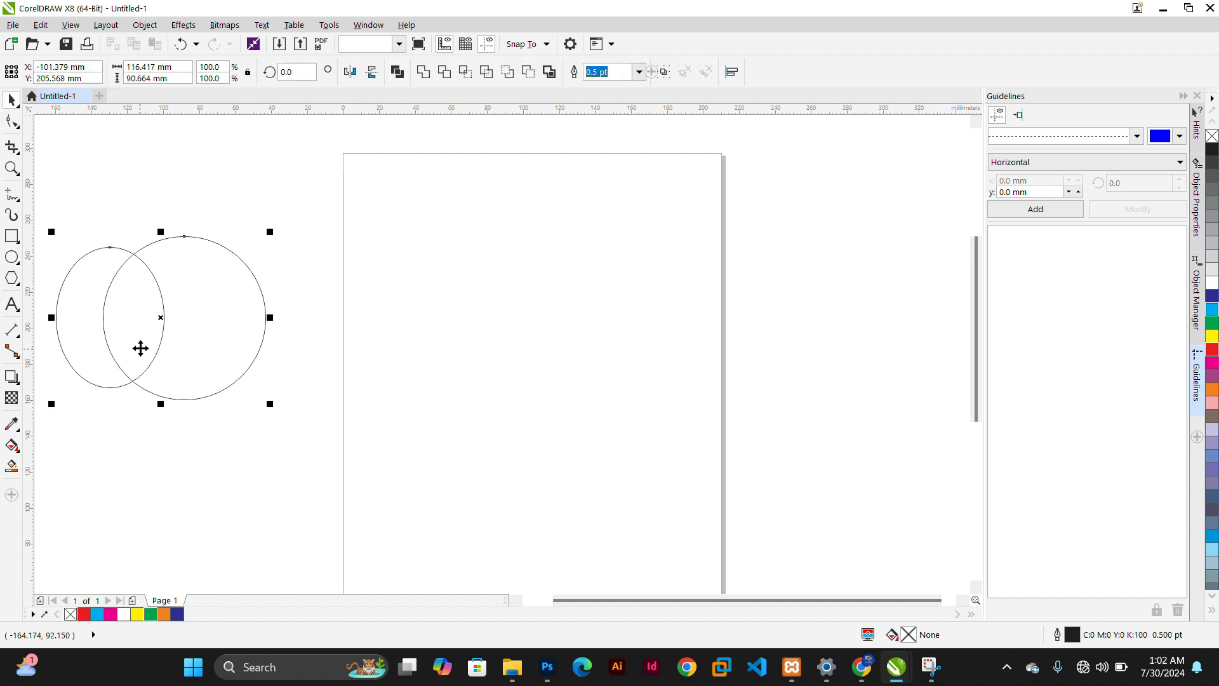
left_click_drag(139, 346, 520, 334)
left_click(446, 372)
Enlarge the smaller ellipse to about 91 by 94 mm, keeping it overlapping the neighbouring circle.
left_click(464, 317)
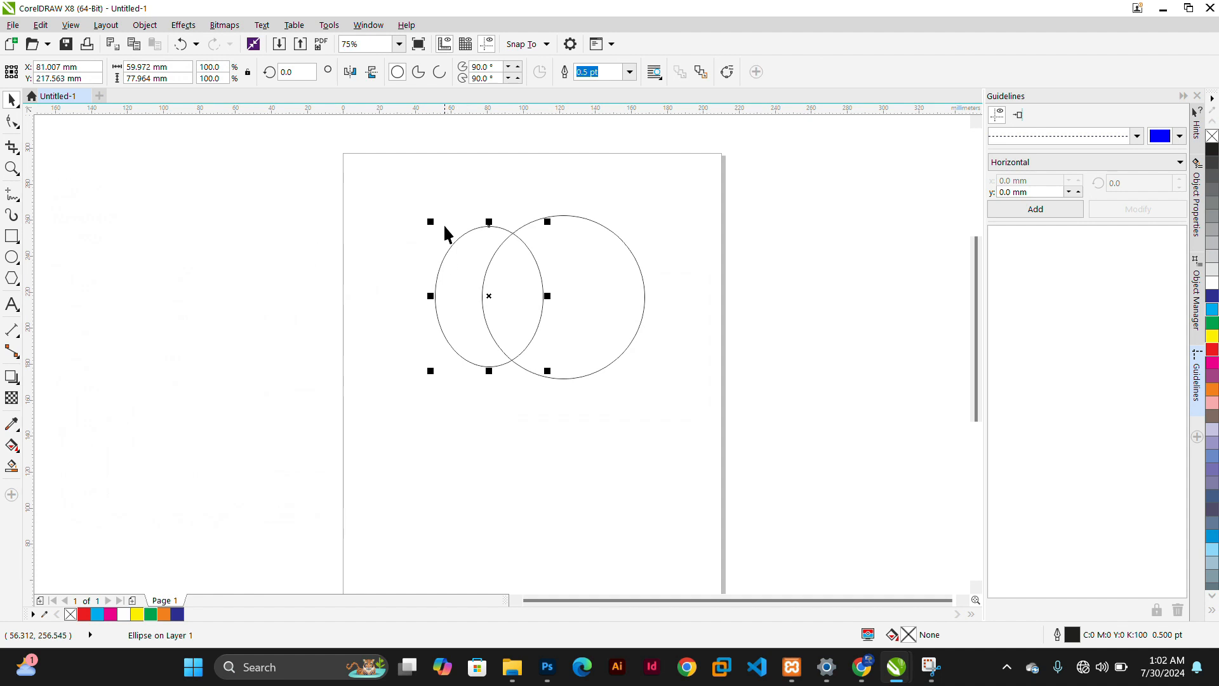
left_click_drag(429, 221, 422, 214)
left_click_drag(422, 304, 392, 322)
left_click_drag(395, 374, 373, 394)
left_click_drag(441, 337, 436, 343)
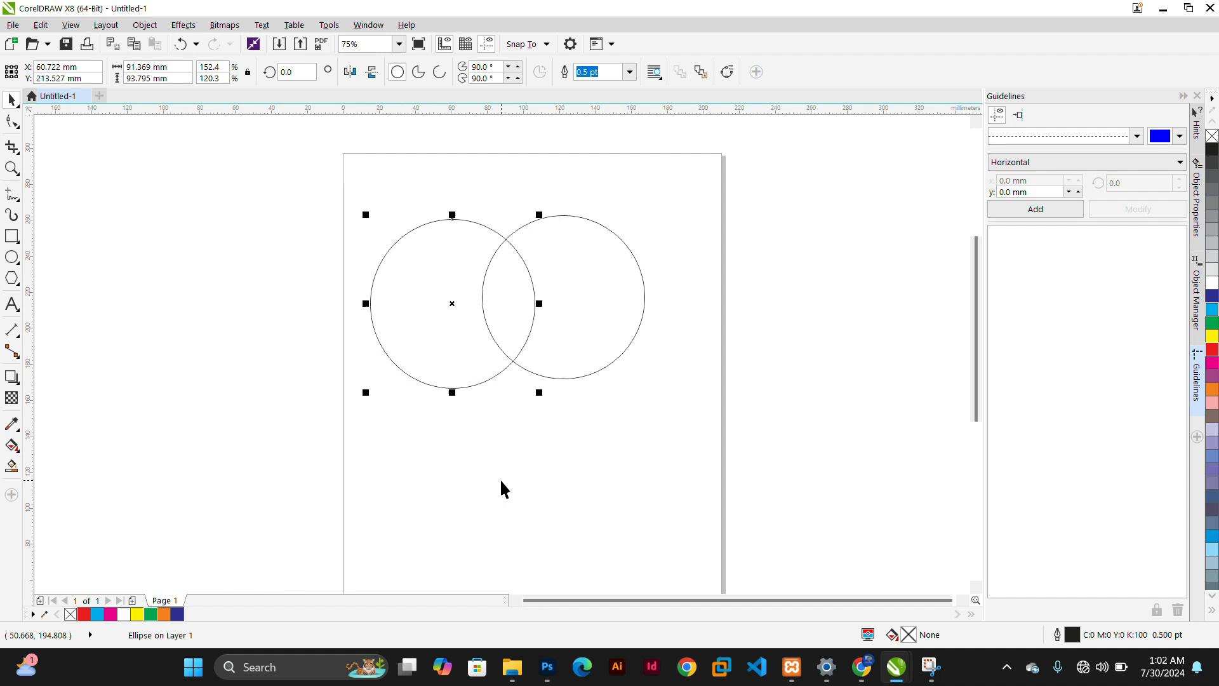
left_click(536, 484)
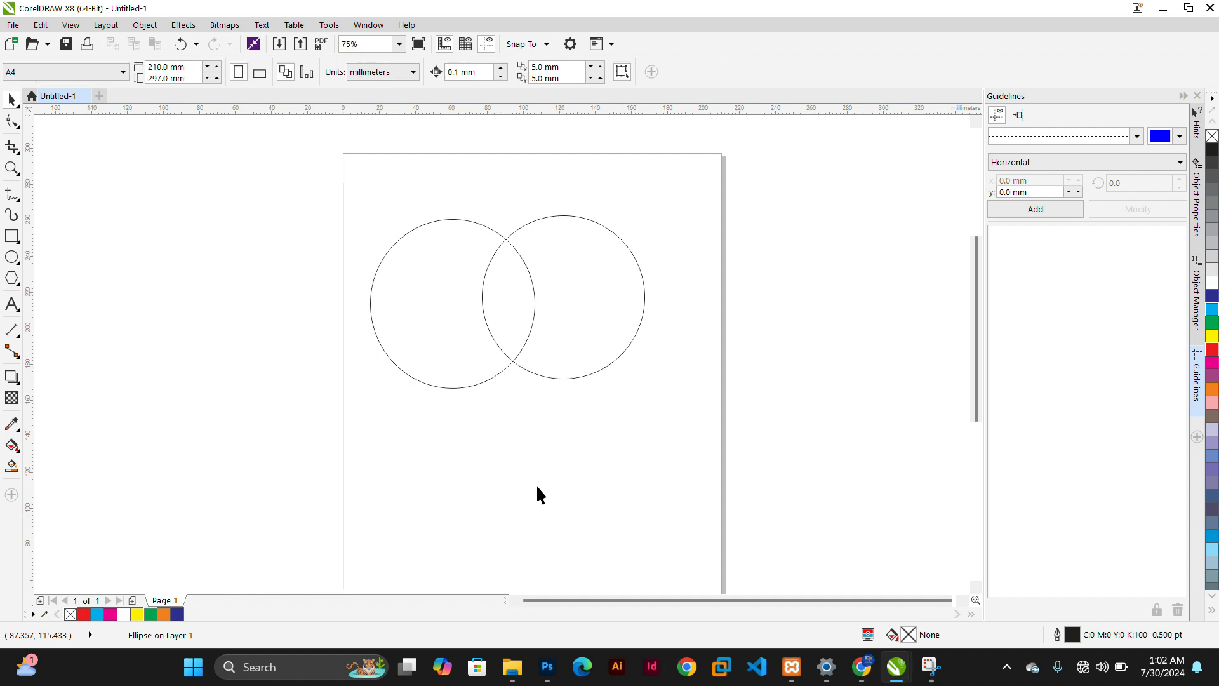
Smart Fill the overlap of the two circles with blue-grey and move the resulting petal off the page to the left.
left_click(11, 466)
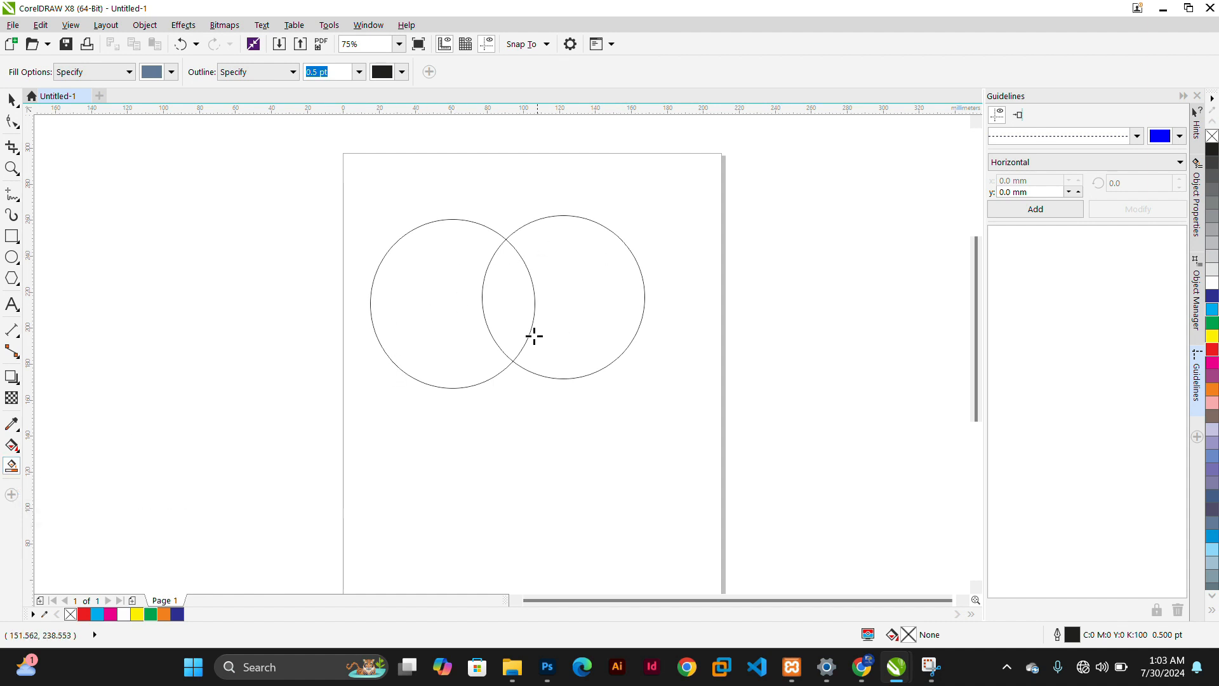
left_click(503, 284)
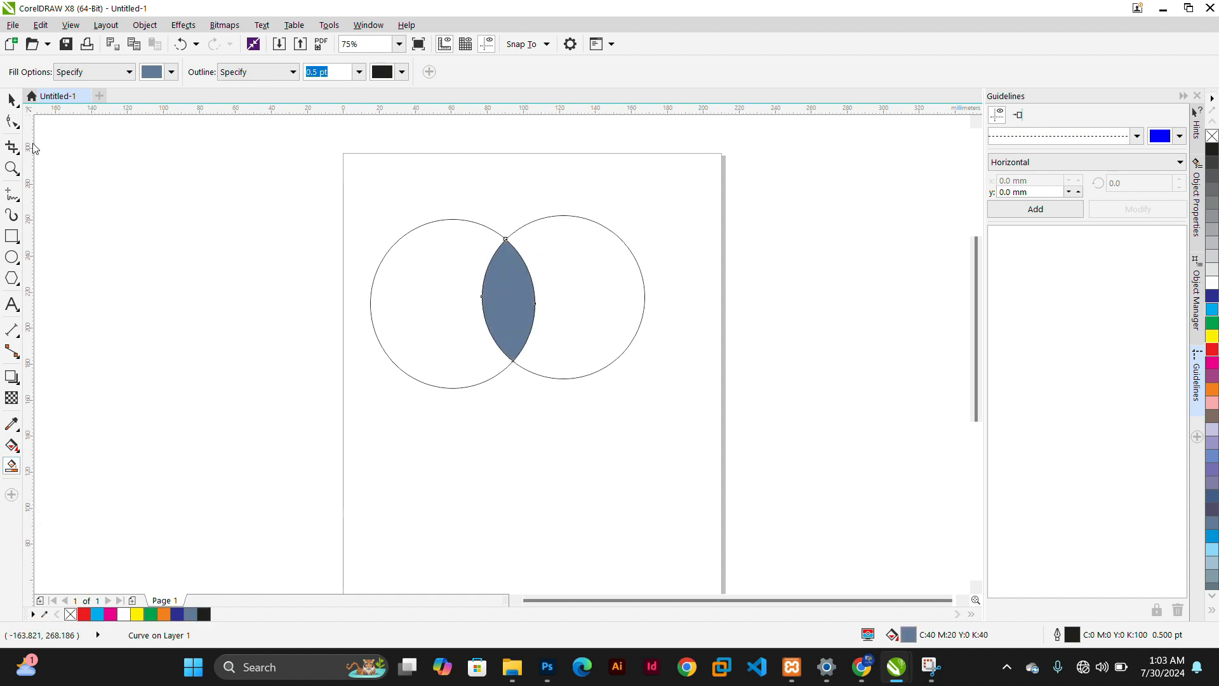
left_click(11, 99)
left_click_drag(485, 313, 199, 321)
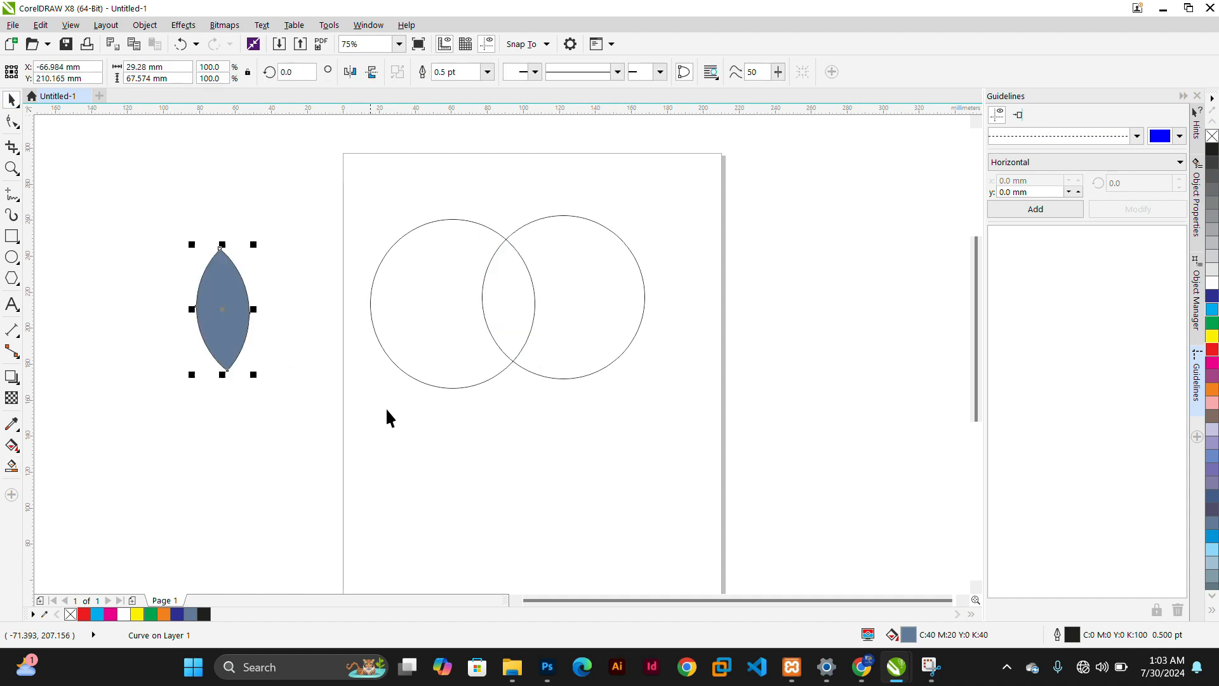
left_click(295, 447)
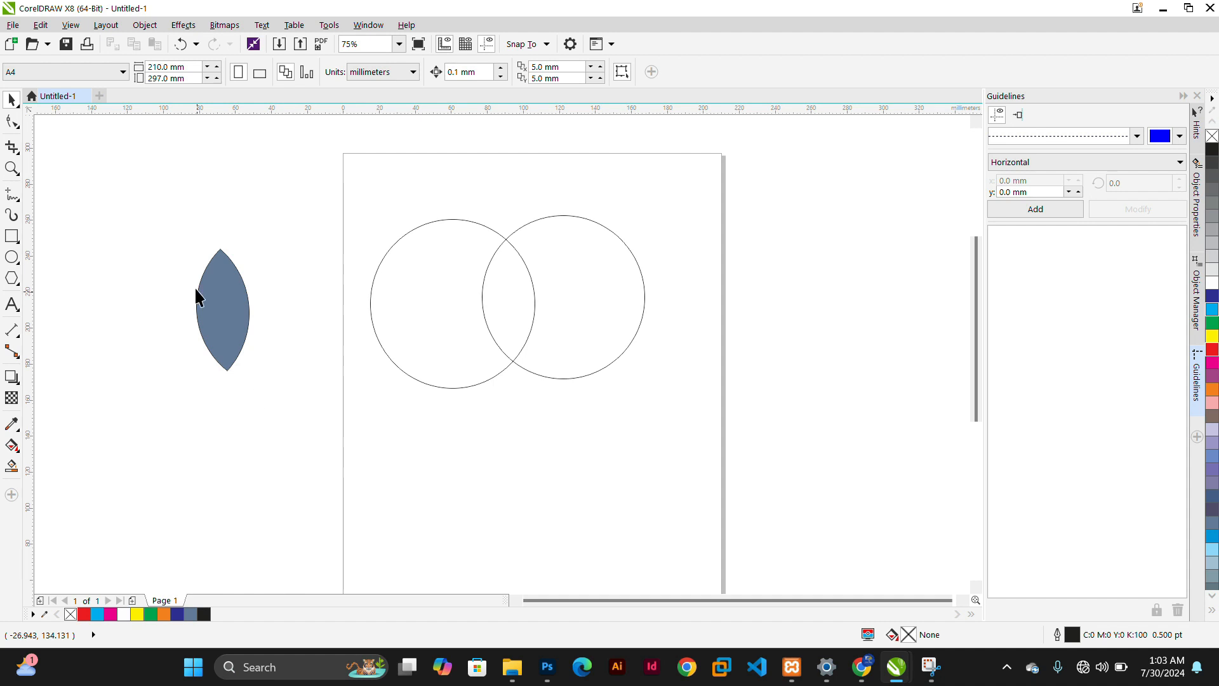
Rotate the blue-grey petal about 39 degrees counterclockwise so its upper tip leans left.
left_click(225, 329)
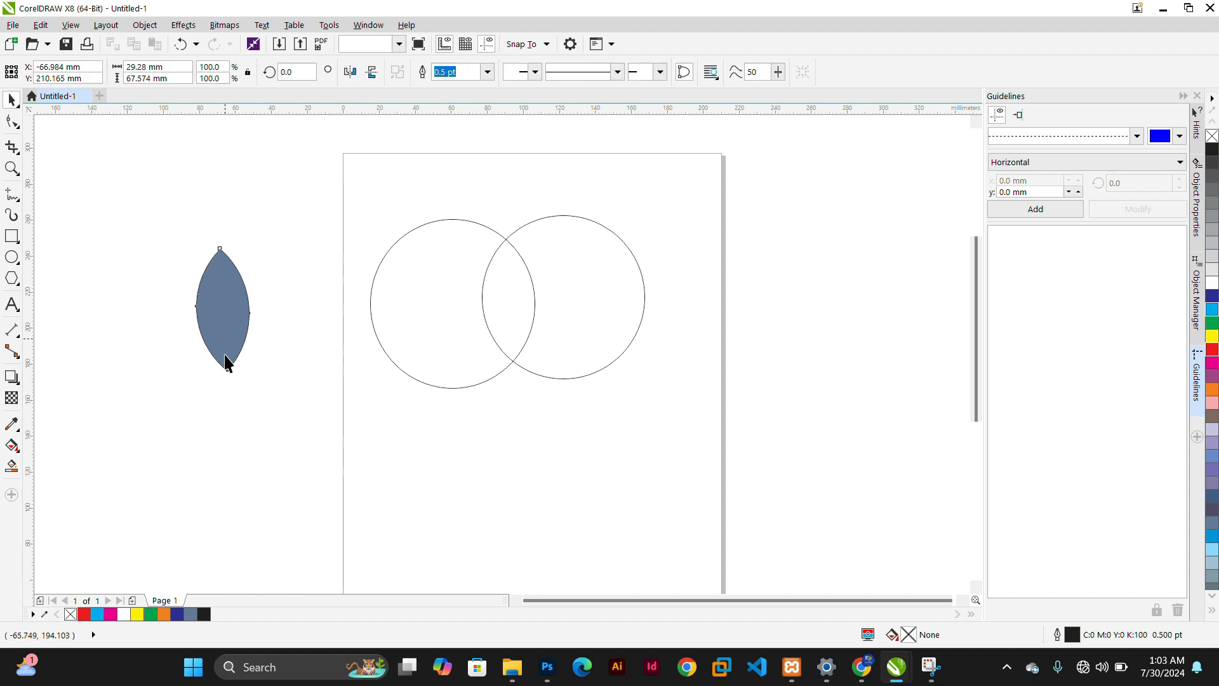
left_click(222, 277)
left_click_drag(187, 241, 166, 285)
left_click(253, 329)
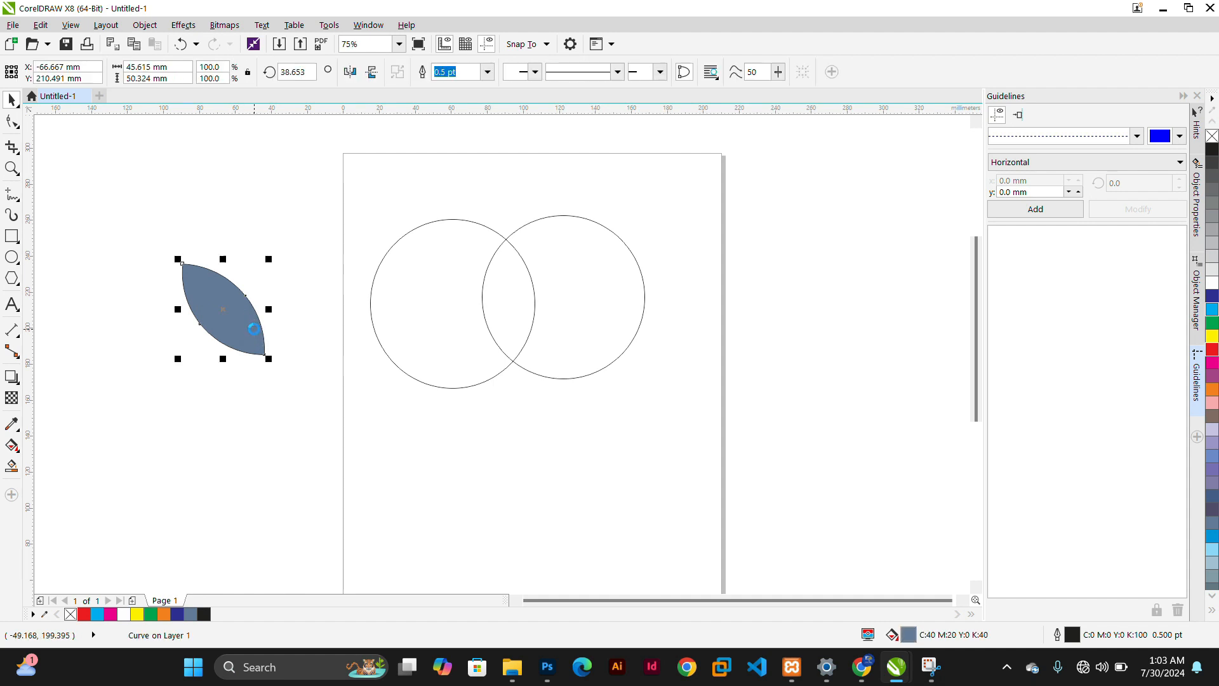
Duplicate the tilted petal, mirror the copy horizontally and place it to the right so the lower tips of both petals meet.
key("ctrl+c")
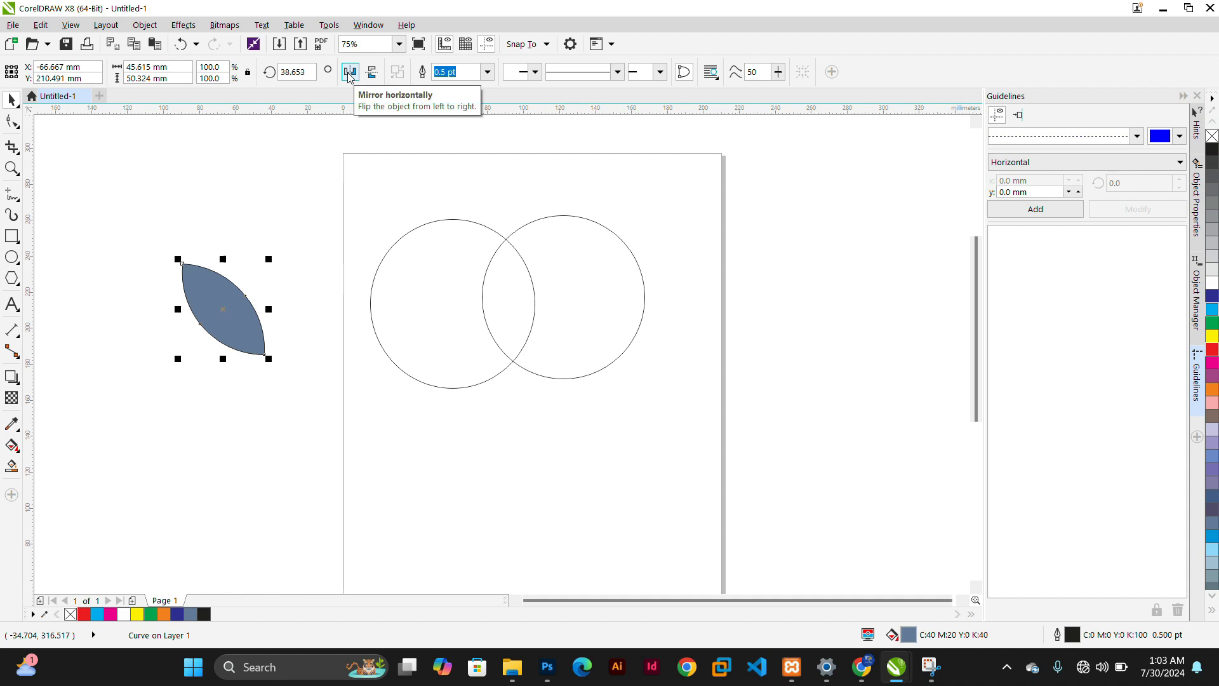
left_click(350, 76)
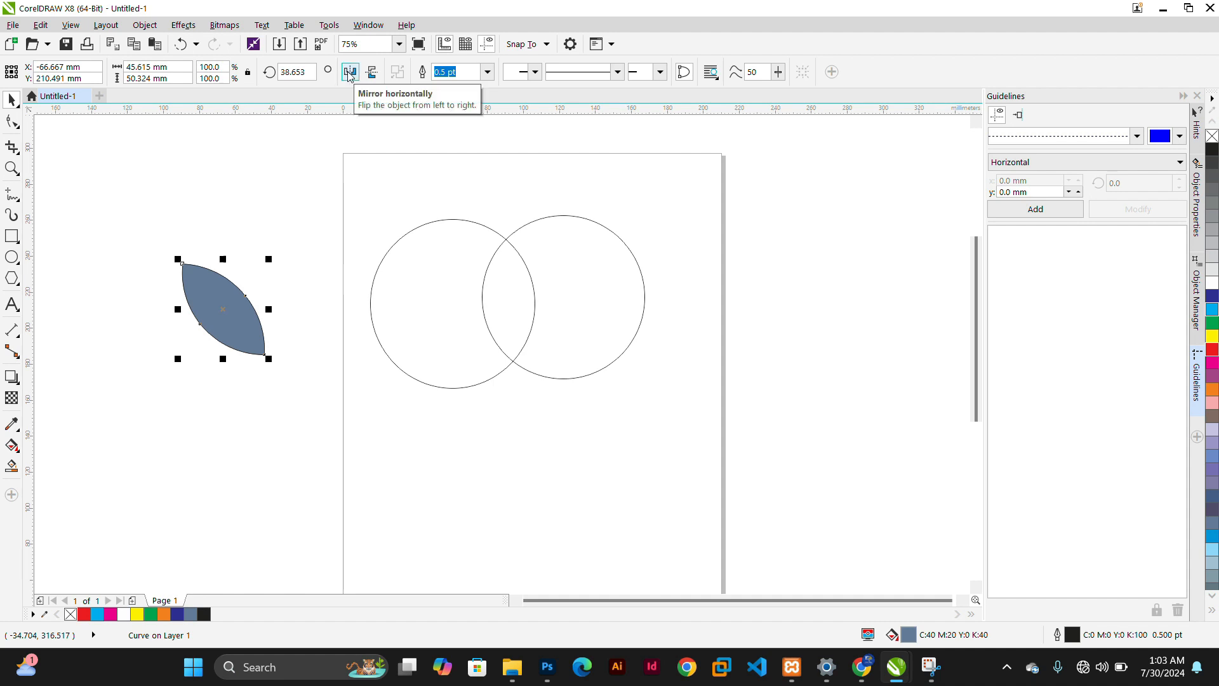
left_click(350, 73)
left_click_drag(203, 329, 291, 337)
left_click_drag(286, 328, 287, 330)
left_click(179, 245)
Duplicate the petal pair, shrink the copy to about 47 by 26 mm and centre it above the gap between the large petals.
left_click(212, 295)
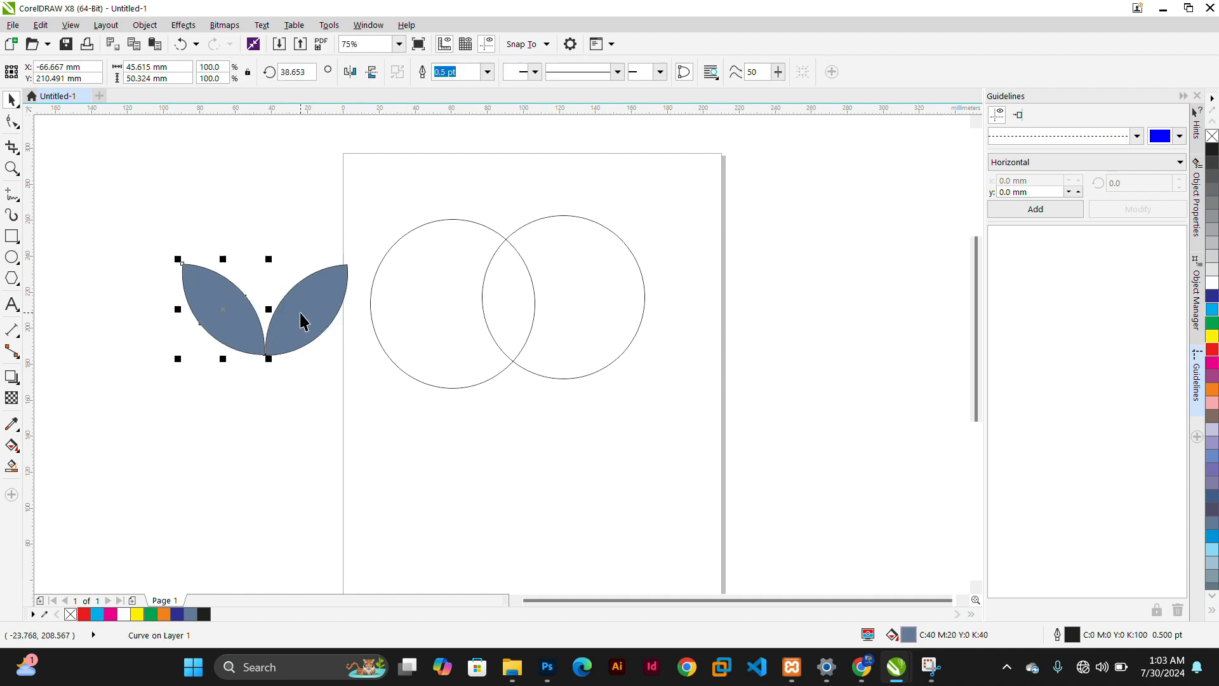
left_click(300, 314, "shift")
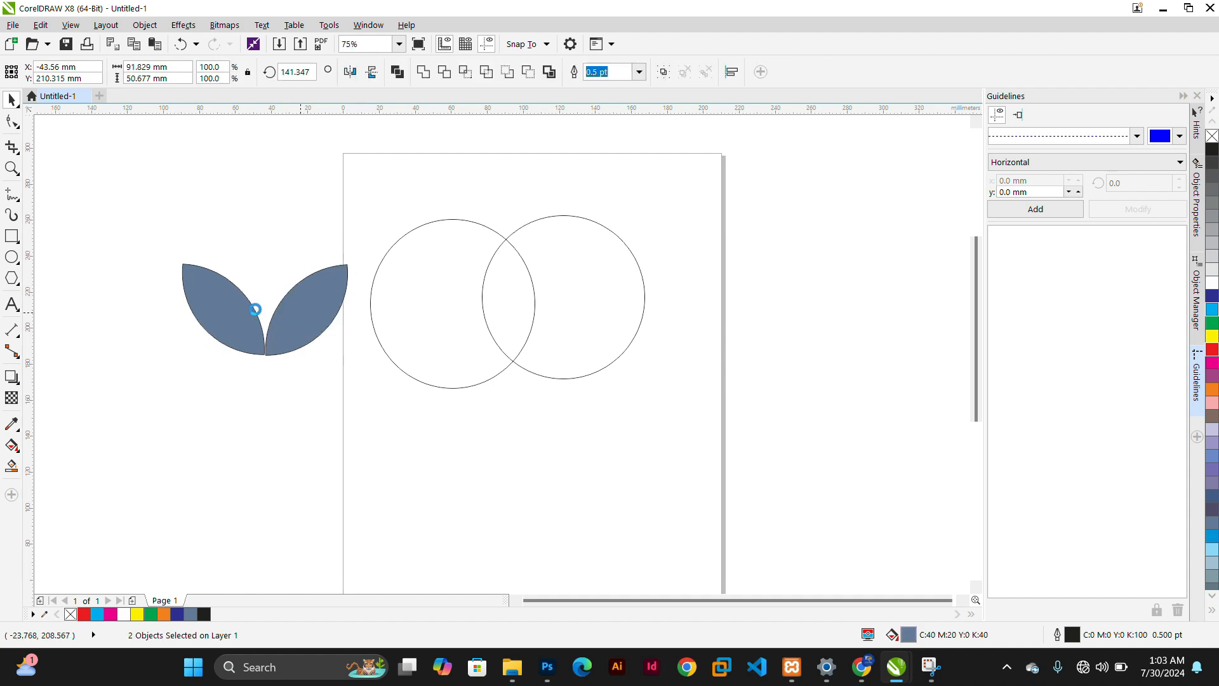
left_click_drag(264, 292, 268, 236)
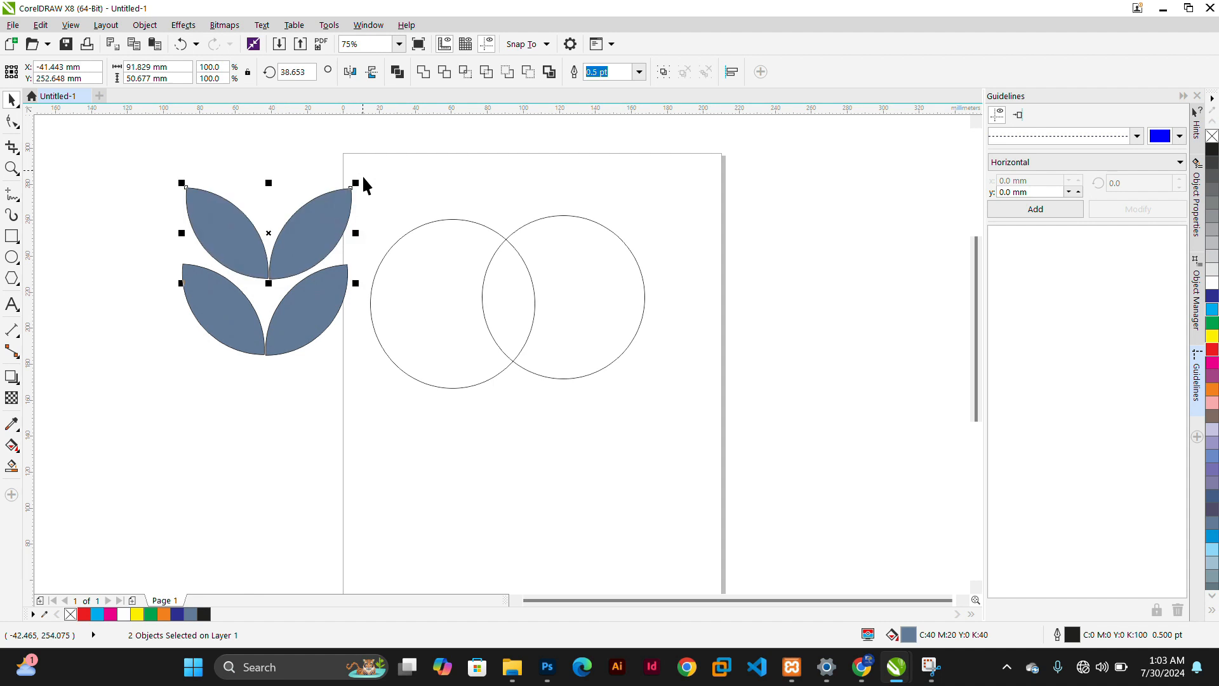
left_click_drag(357, 182, 278, 273)
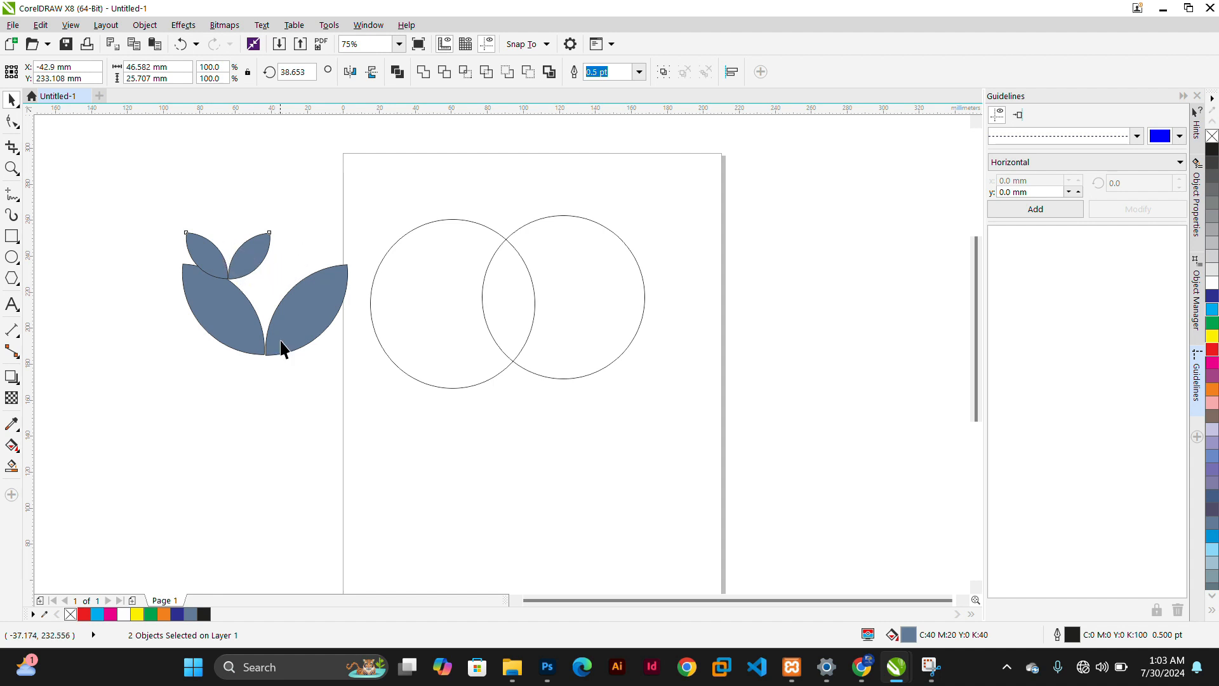
left_click(291, 424)
left_click_drag(142, 163, 389, 435)
left_click(132, 450)
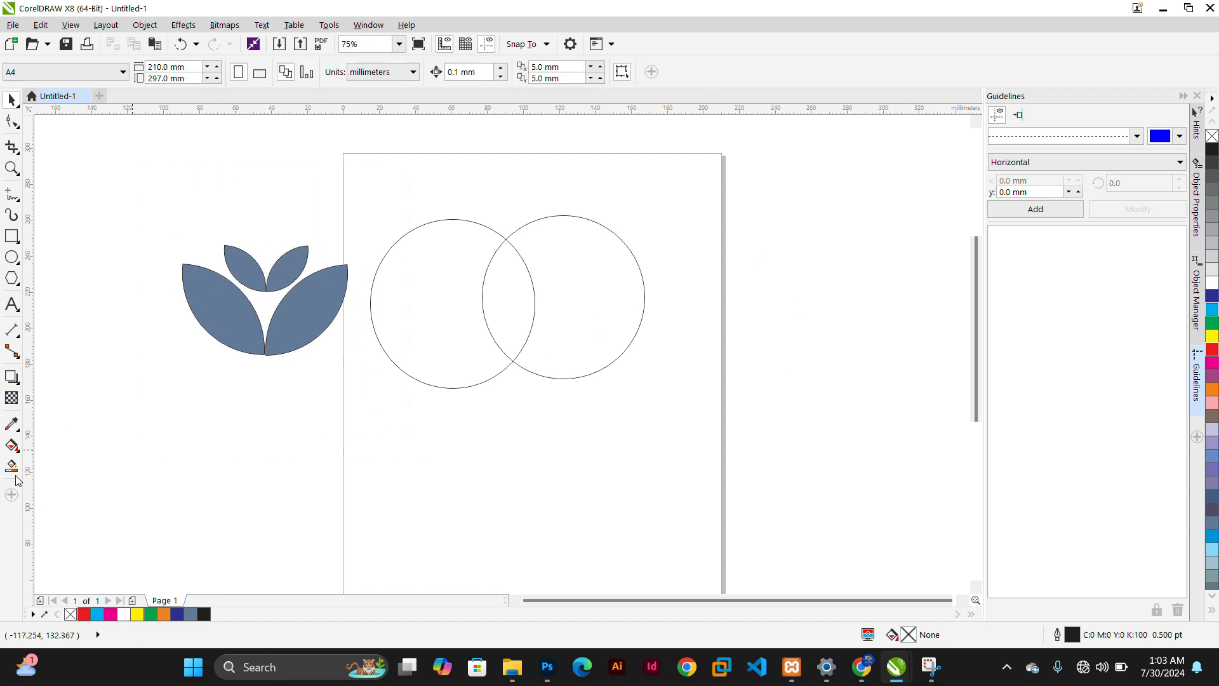
Smart Fill the circles' overlap again, and place the new petal, scaled down, upright above the small petal pair.
left_click(514, 302)
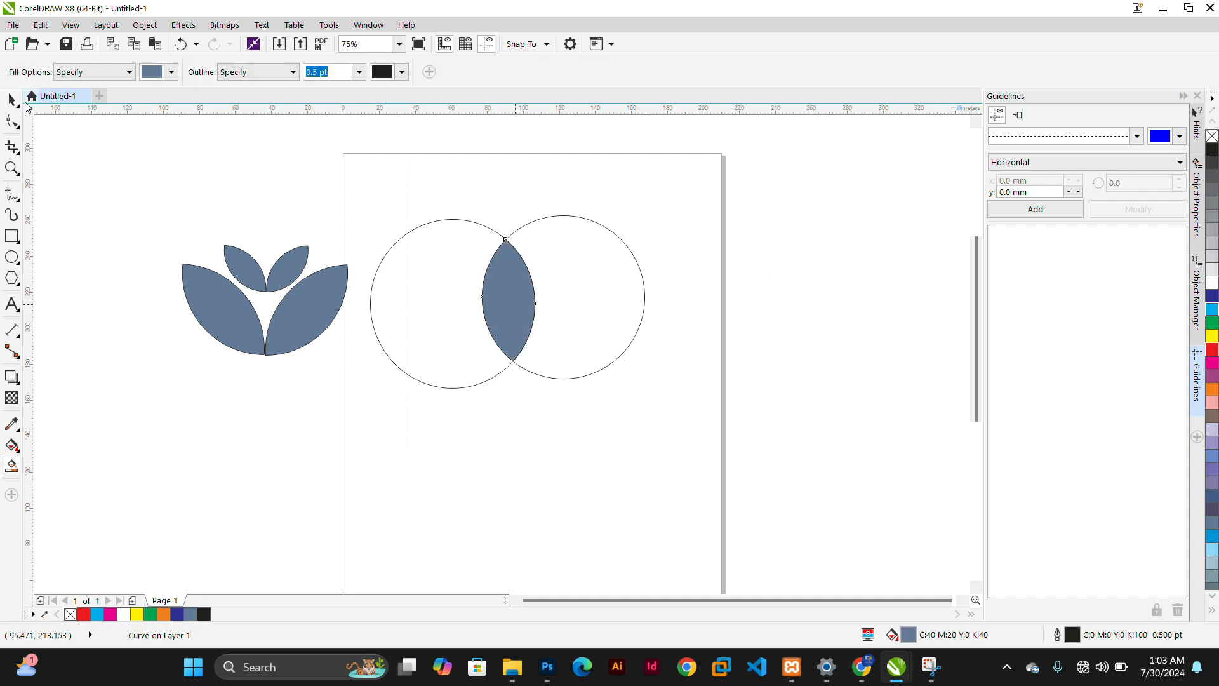
left_click(15, 100)
left_click_drag(515, 327, 271, 221)
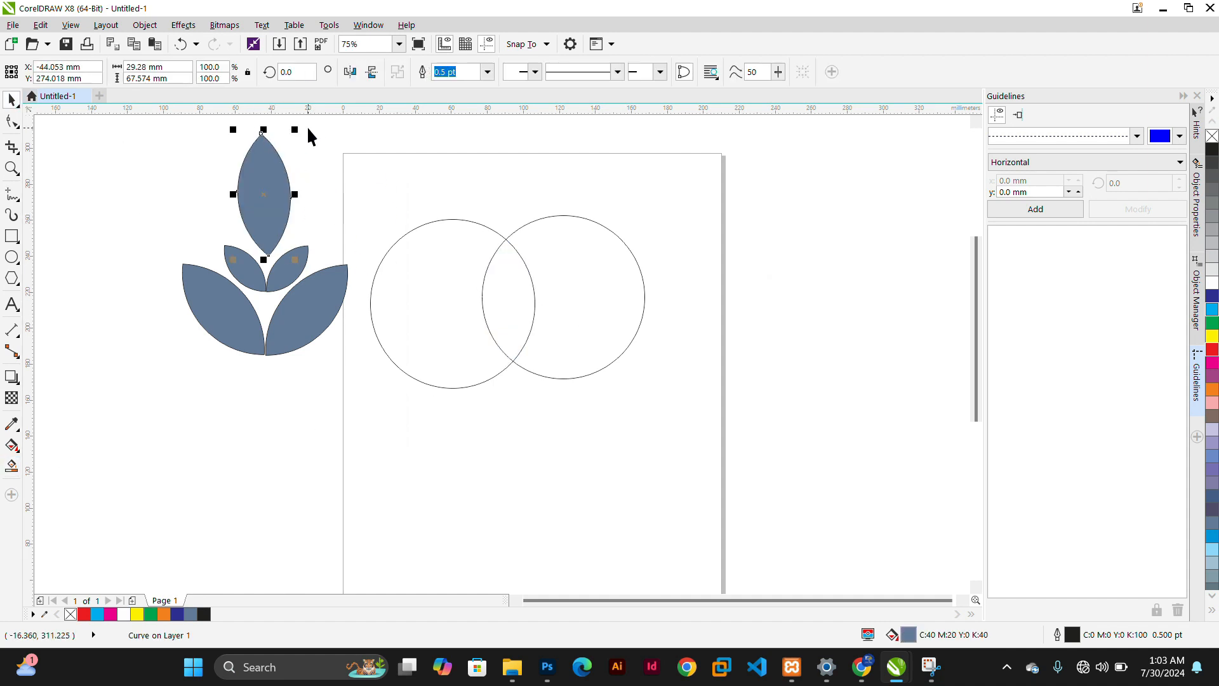
left_click_drag(299, 137, 292, 165)
left_click_drag(257, 226, 264, 227)
left_click(256, 402)
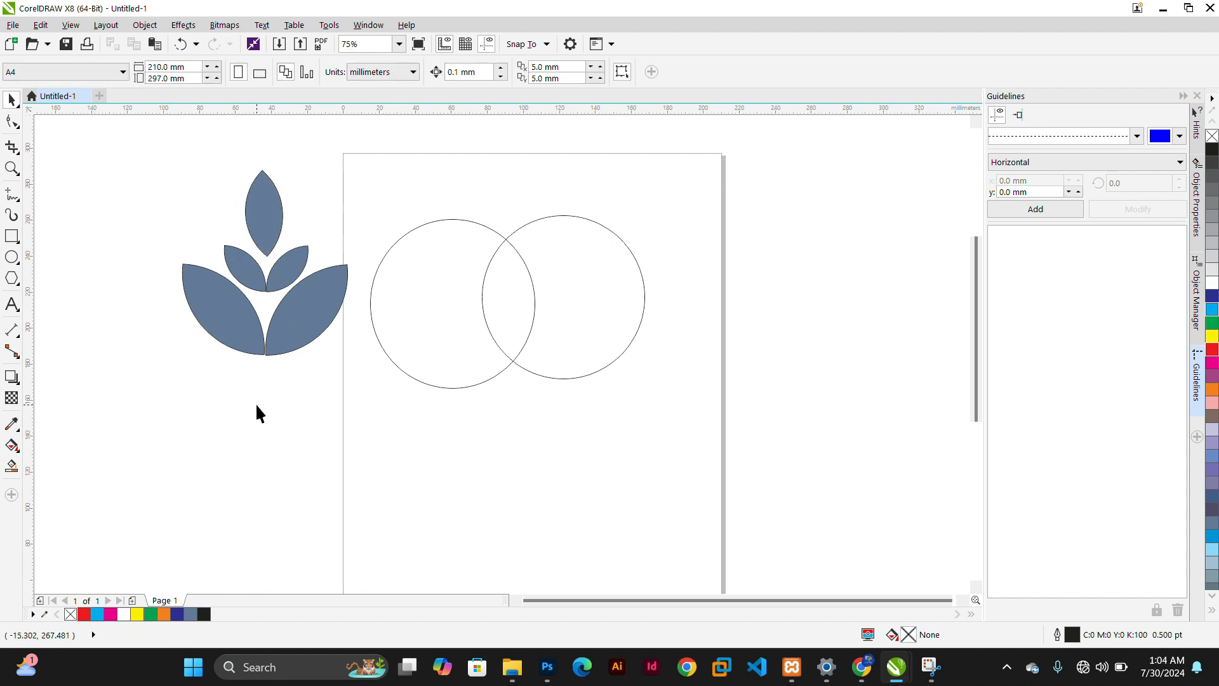
Fill all five petals of the plant shape with green and remove their outlines.
left_click_drag(274, 197, 365, 412)
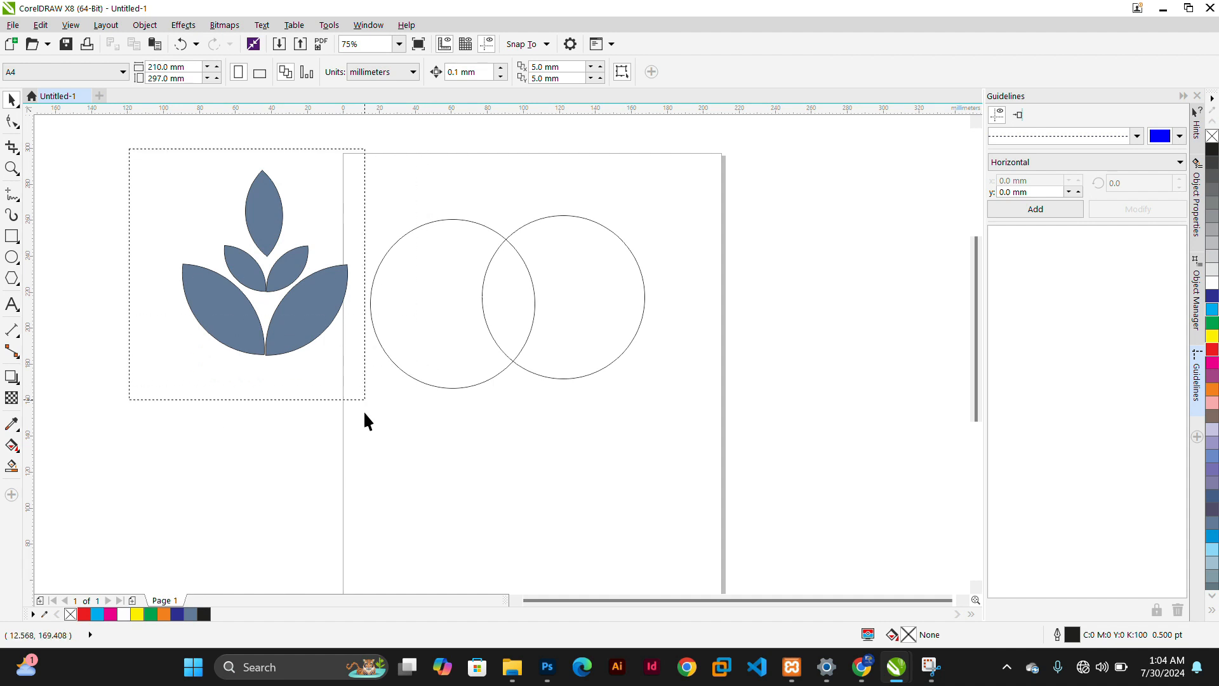
left_click(148, 617)
right_click(68, 614)
left_click(224, 458)
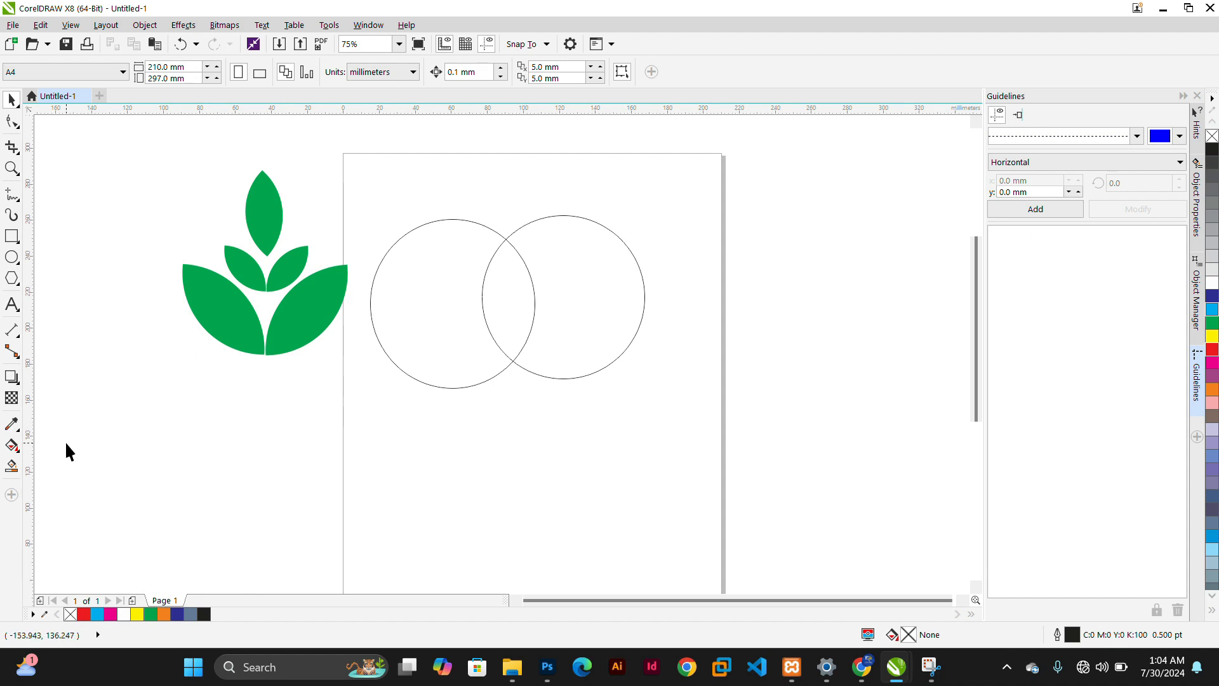
Draw a freehand curve about 155 by 133 mm that crosses the right circle and loops around its right side.
left_click(11, 465)
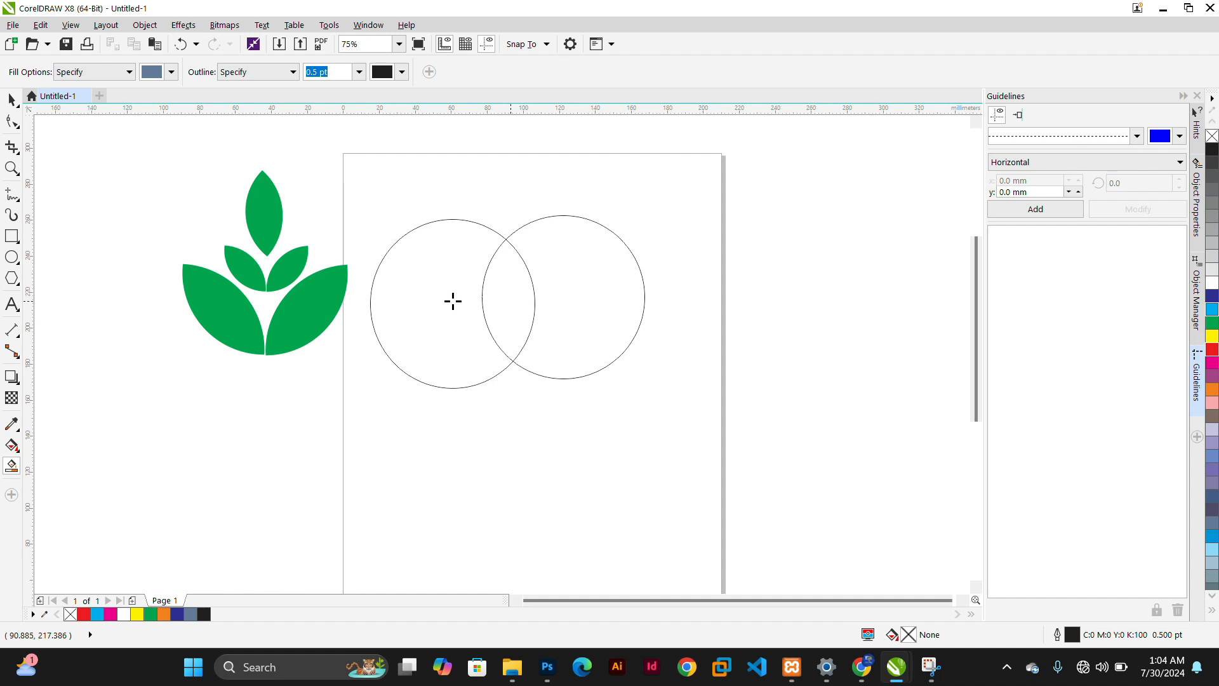
left_click(553, 259)
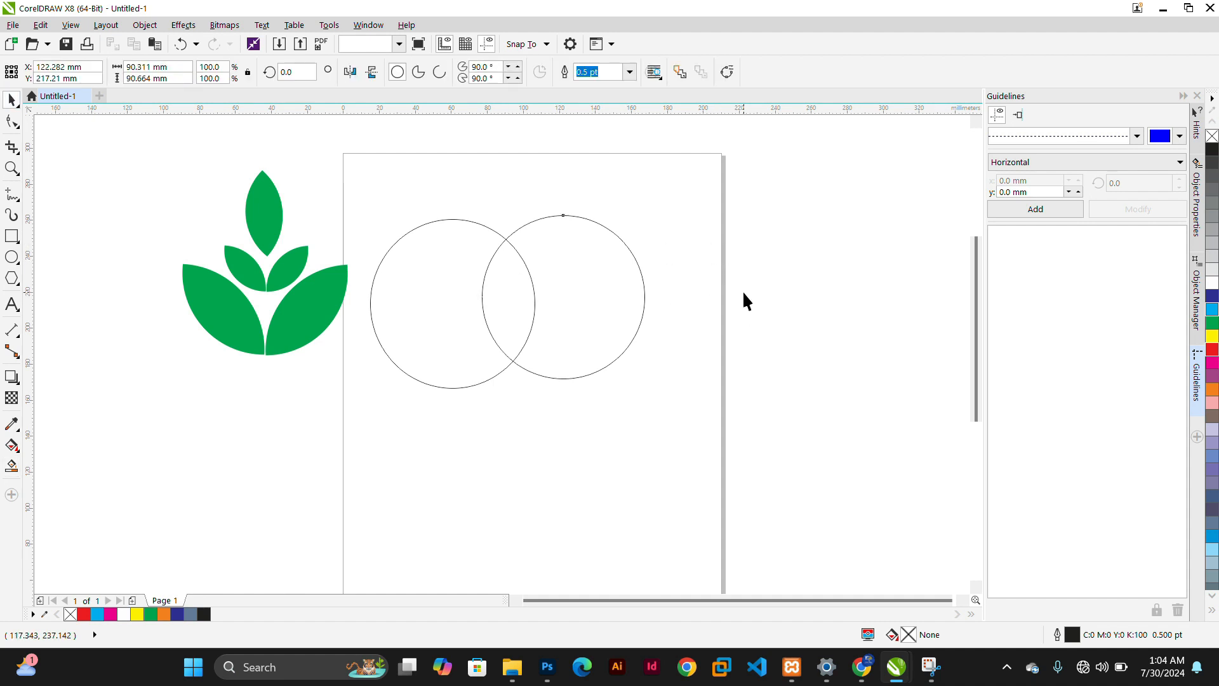
left_click(828, 297)
left_click(17, 197)
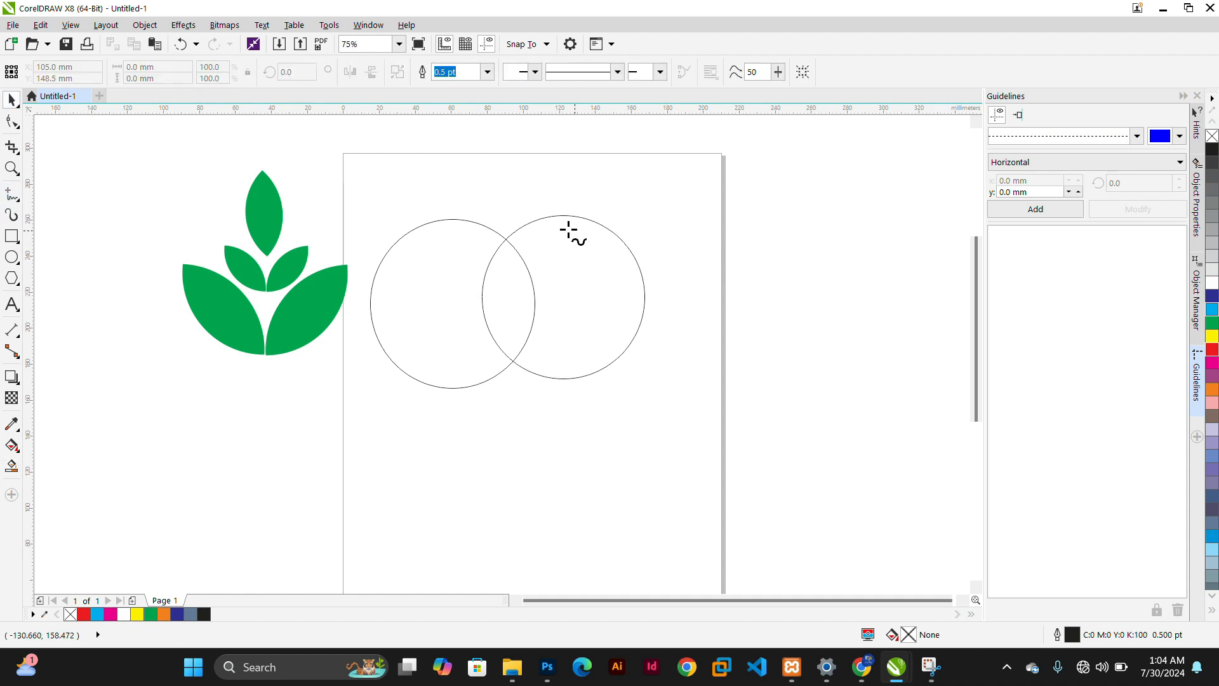
mouse_move(474, 181)
left_mouse_down()
mouse_move(577, 261)
mouse_move(674, 386)
mouse_move(734, 284)
mouse_move(656, 174)
mouse_move(475, 182)
left_mouse_up()
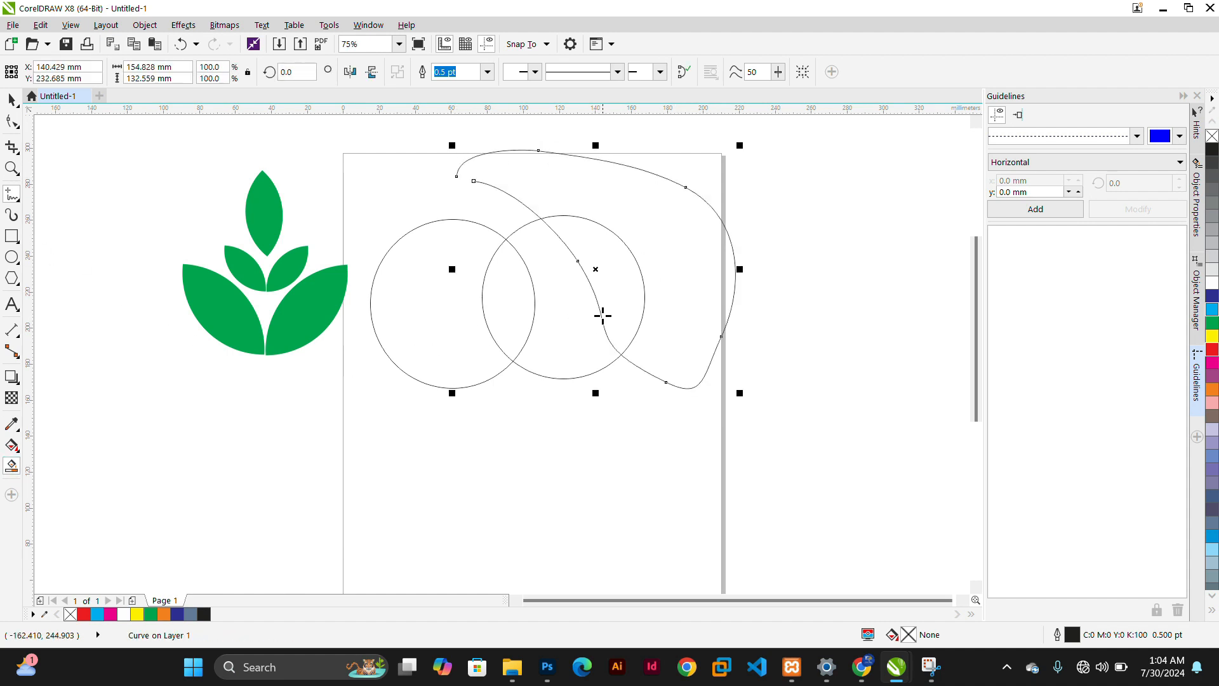
Smart Fill the part of the right circle enclosed by the freehand curve with blue-grey, and clear the selection.
left_click(602, 315)
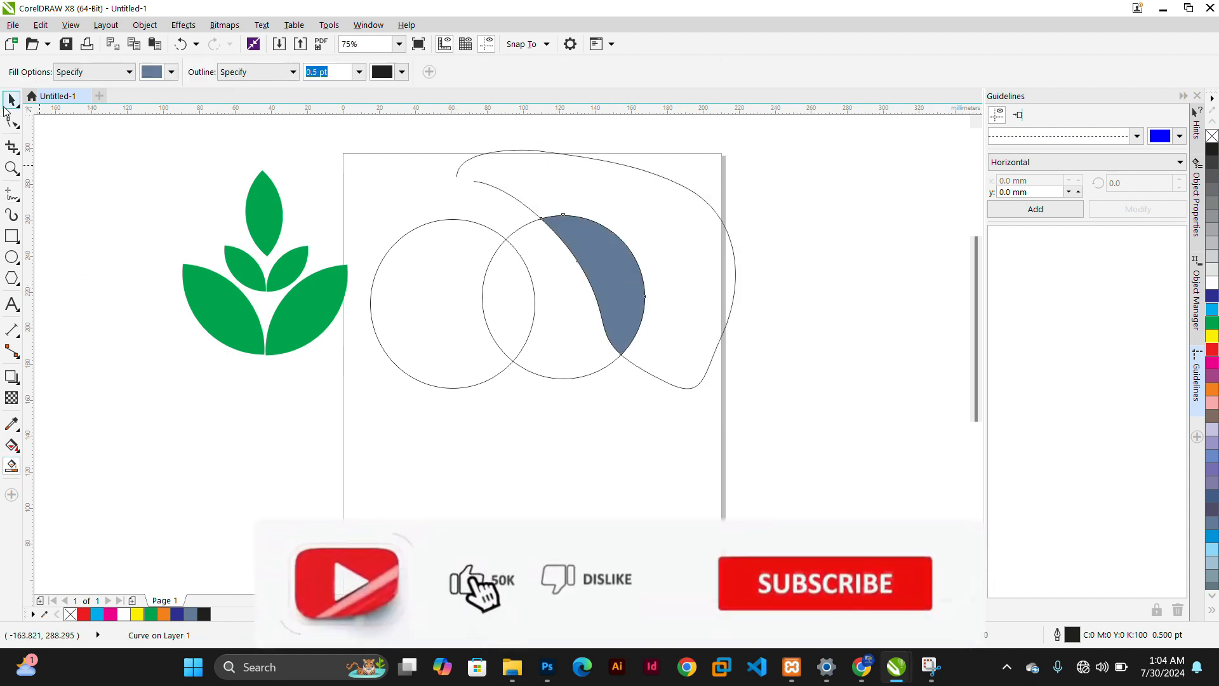
left_click(11, 100)
left_click(517, 484)
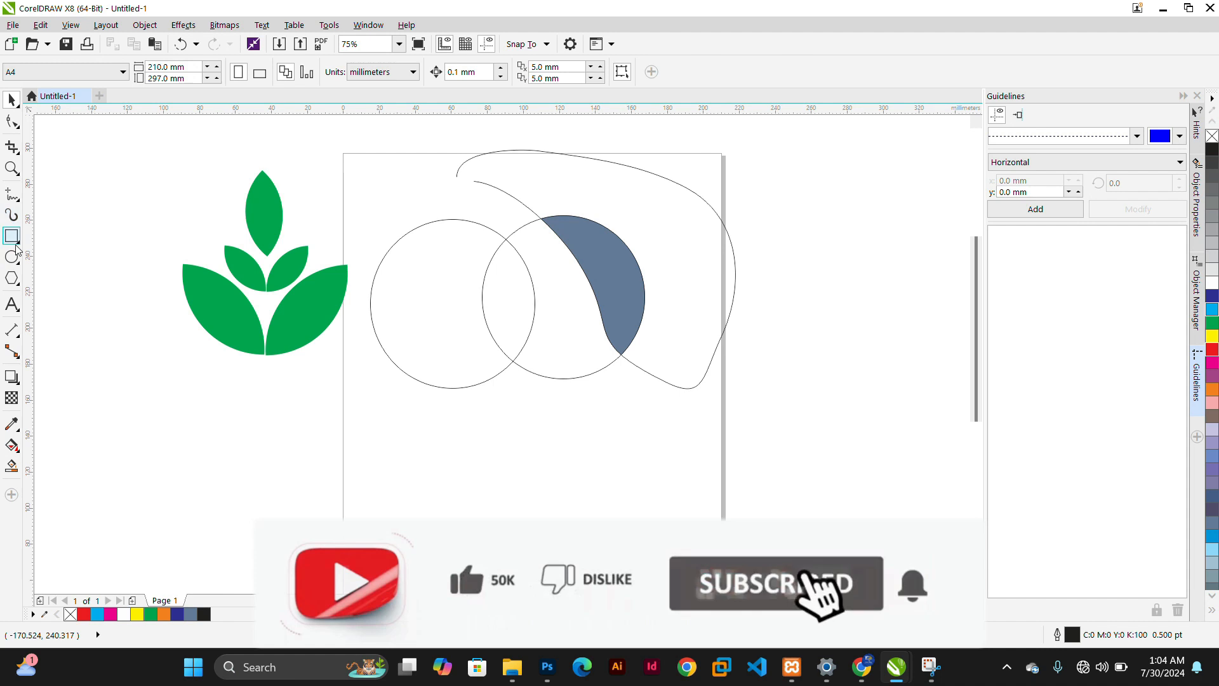
Draw a rectangle about 93 by 125 mm over the left circle and Smart Fill three regions where it intersects the circles.
left_click(15, 245)
left_click_drag(374, 219, 541, 444)
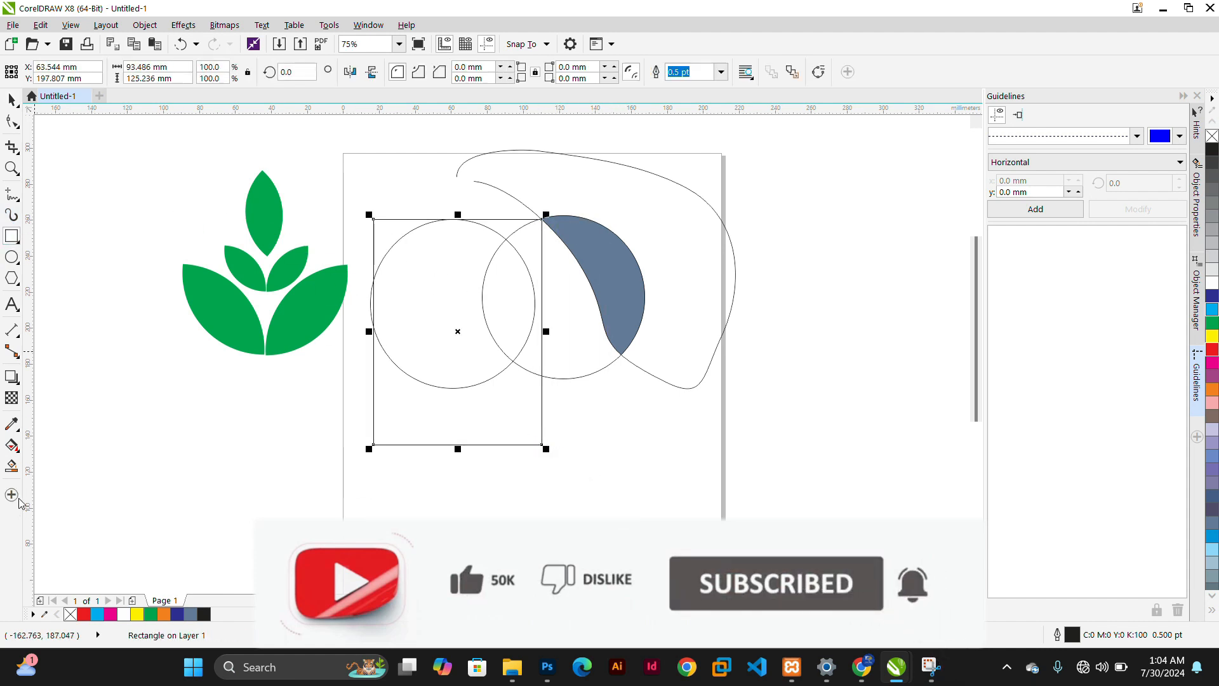
left_click(11, 465)
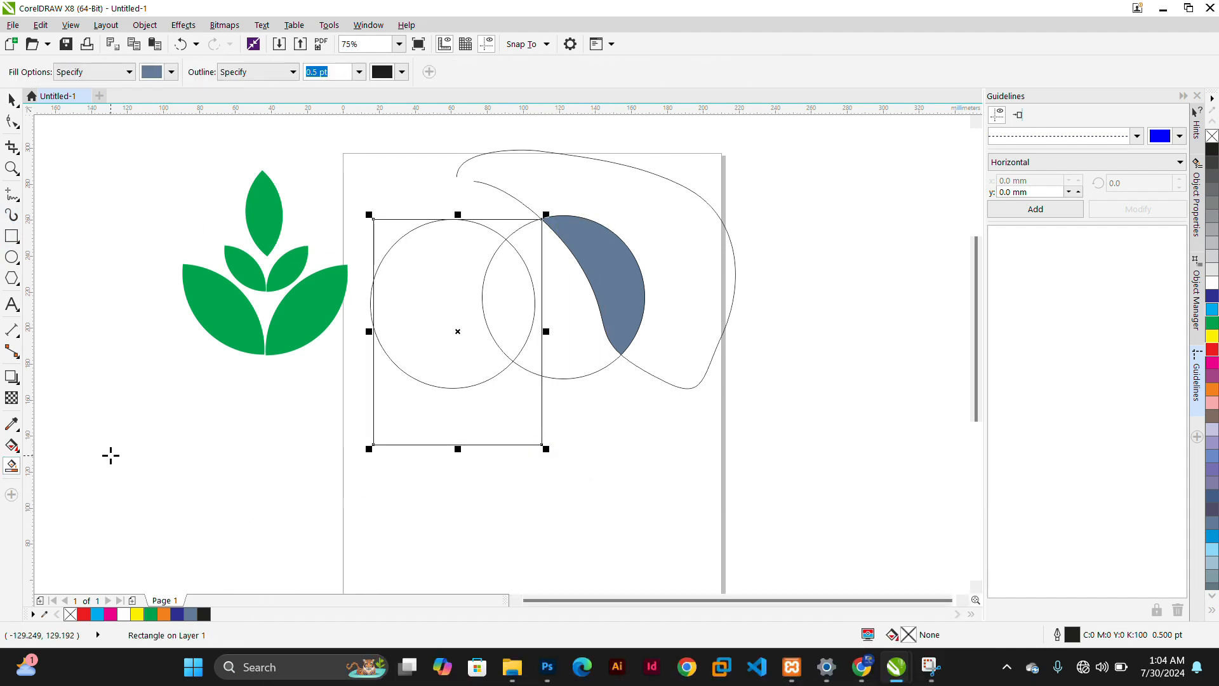
left_click(502, 230)
left_click(527, 251)
left_click(520, 332)
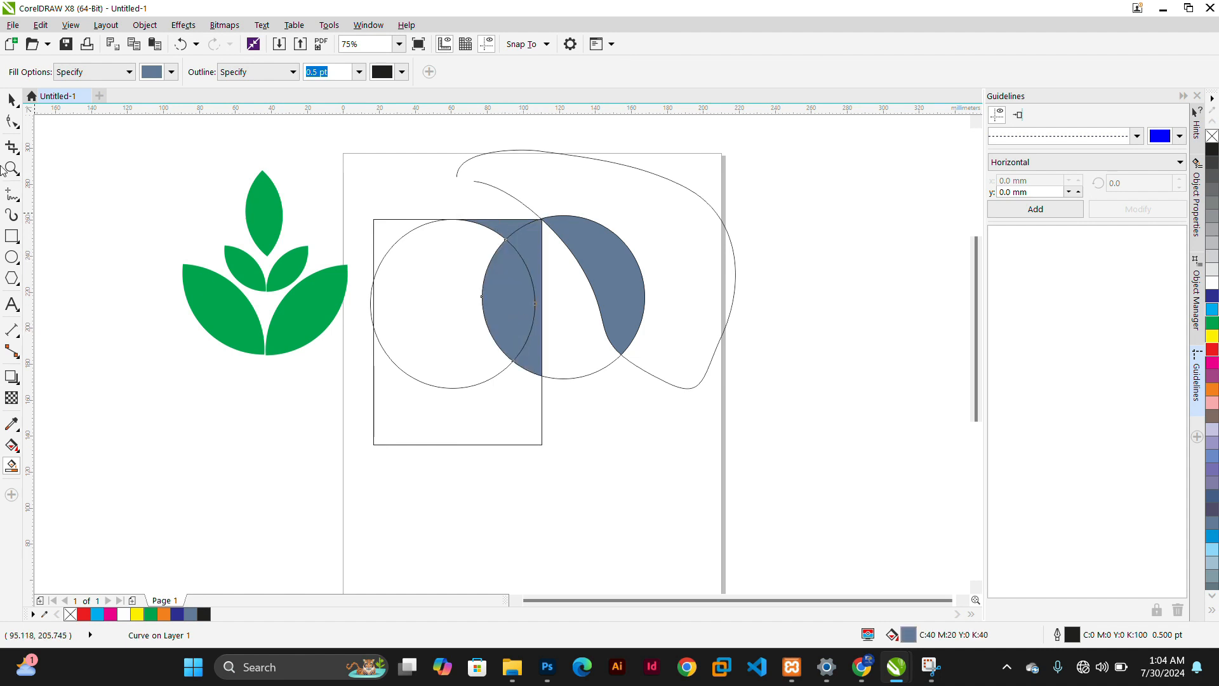
Move the four blue-grey Smart Fill pieces away from the overlapping outlines so each stands apart as a separate shape.
left_click(12, 99)
left_click_drag(522, 318, 469, 365)
left_click_drag(507, 240, 388, 169)
left_click_drag(527, 257, 848, 283)
left_click_drag(596, 294, 783, 203)
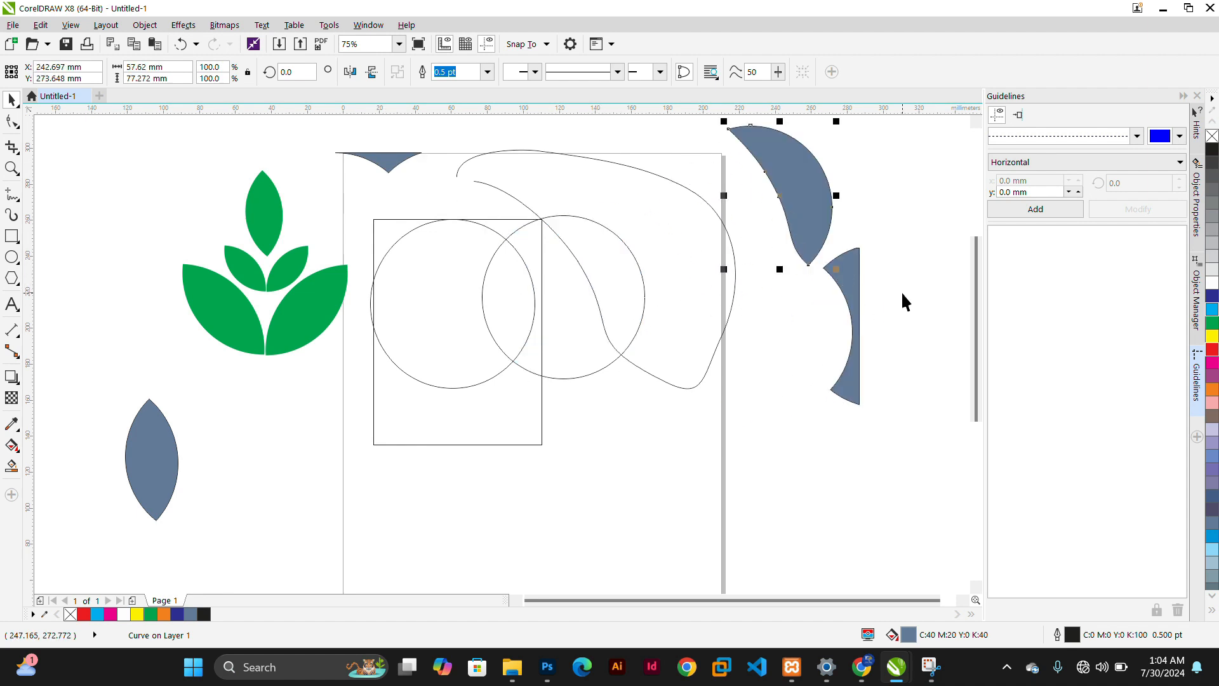
left_click(904, 299)
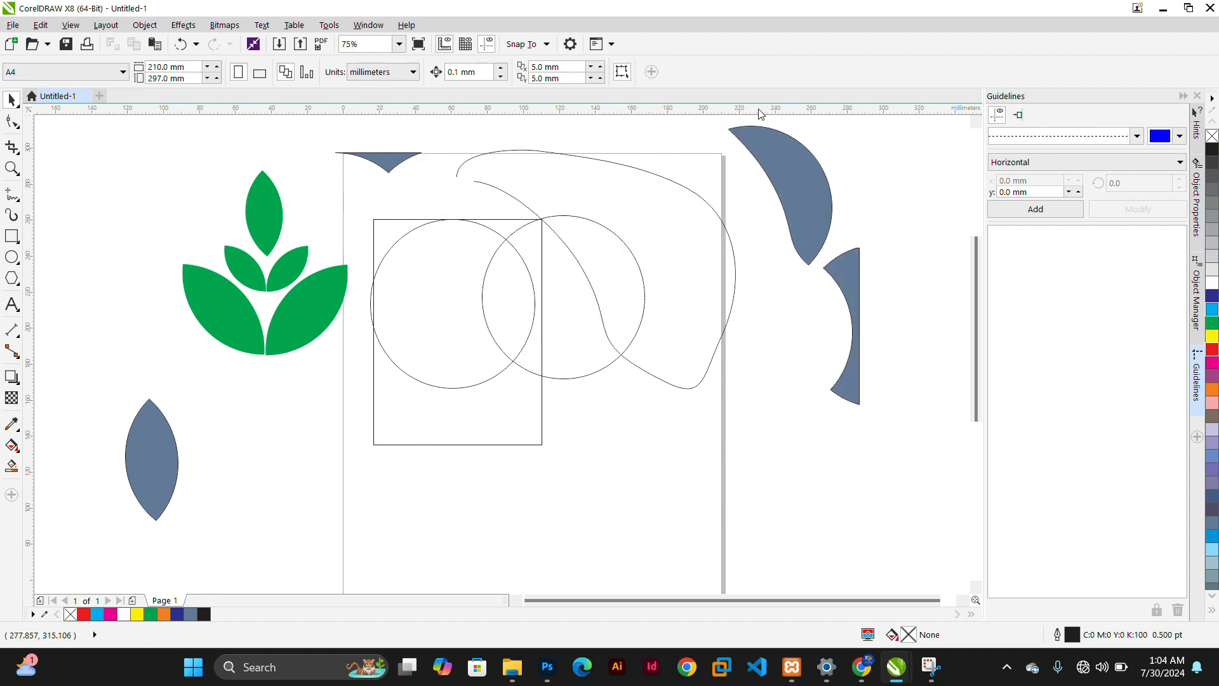